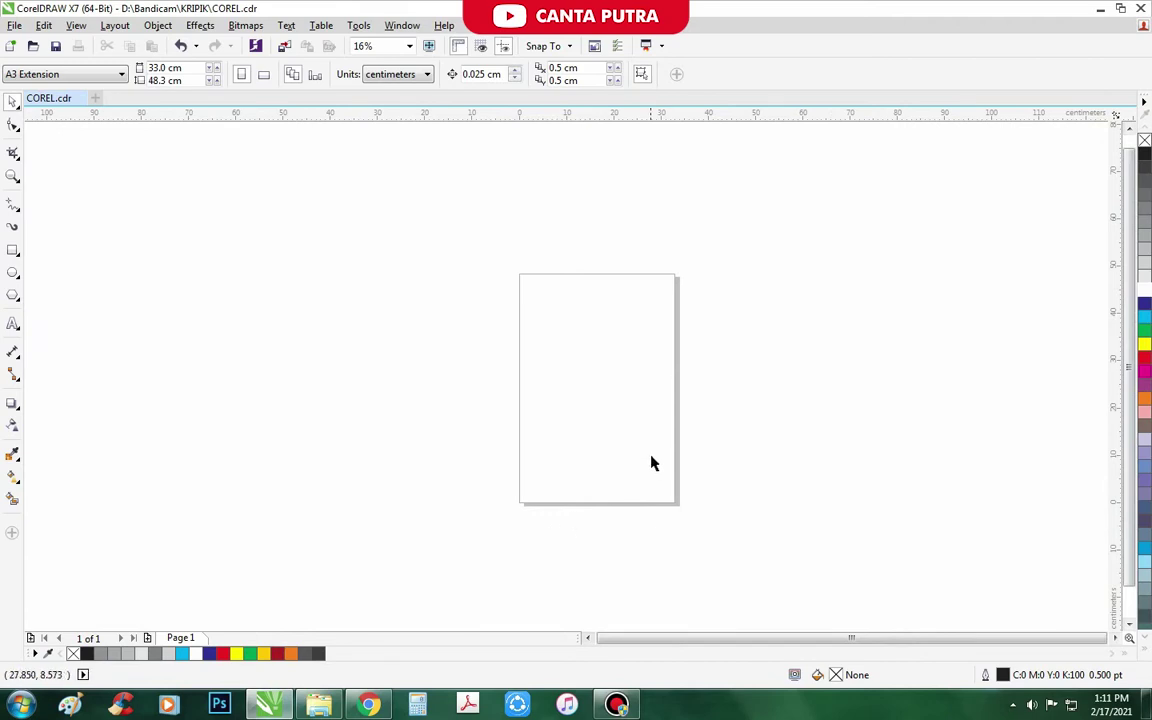
Make the page landscape and cover it with a locked dark grey background rectangle.
{"action": "left_click", "coordinate": [263, 74]}
{"action": "left_click", "coordinate": [13, 249]}
{"action": "mouse_move", "coordinate": [294, 272]}
{"action": "left_mouse_down"}
{"action": "mouse_move", "coordinate": [793, 482]}
{"action": "mouse_move", "coordinate": [823, 552]}
{"action": "left_mouse_up"}
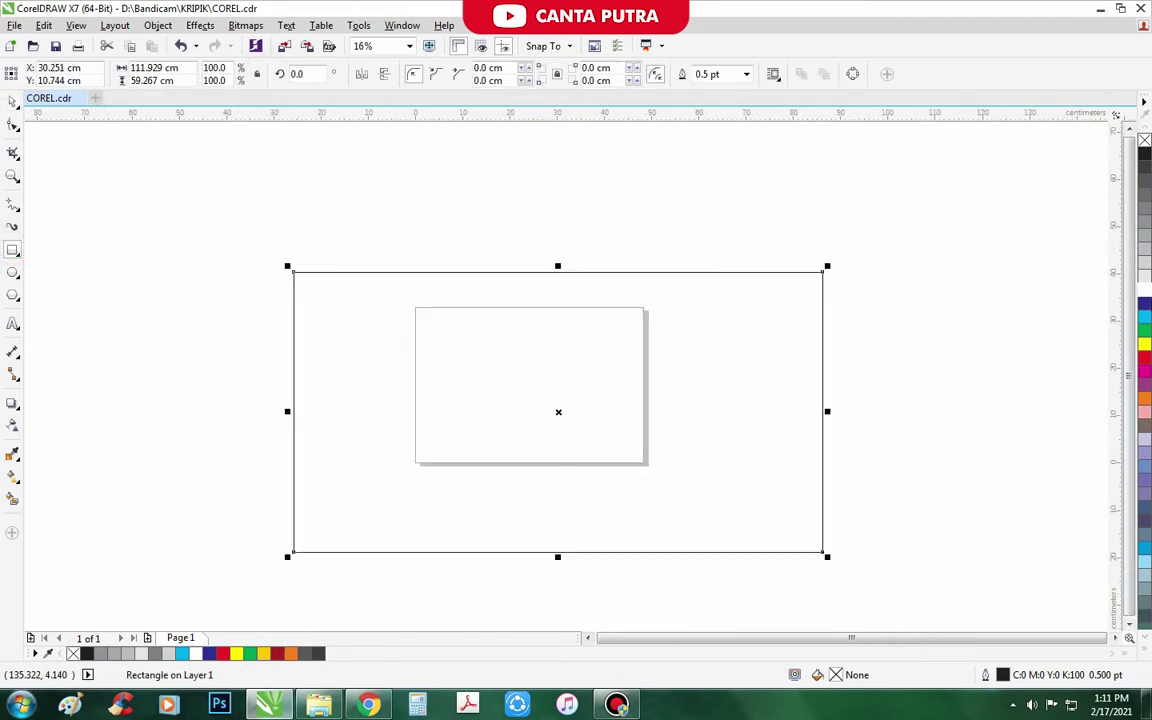
{"action": "left_click", "coordinate": [1145, 180]}
{"action": "scroll", "coordinate": [720, 480], "scroll_direction": "up", "scroll_amount": 5}
{"action": "right_click", "coordinate": [677, 272]}
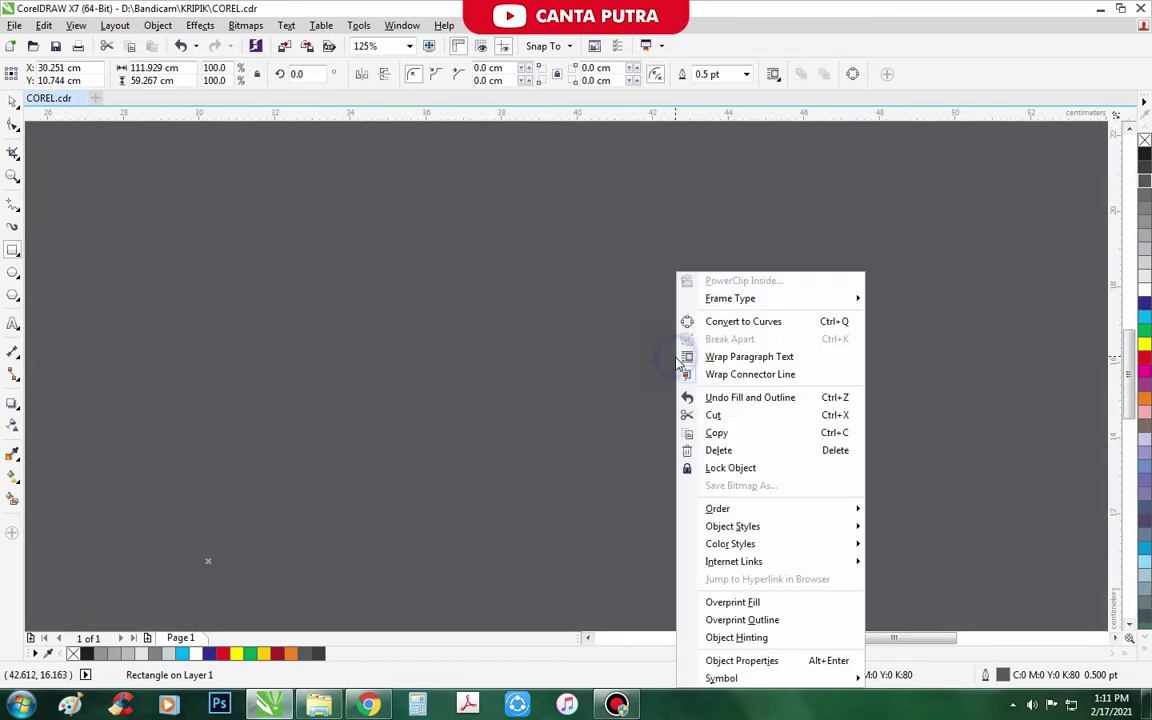
{"action": "left_click", "coordinate": [697, 470]}
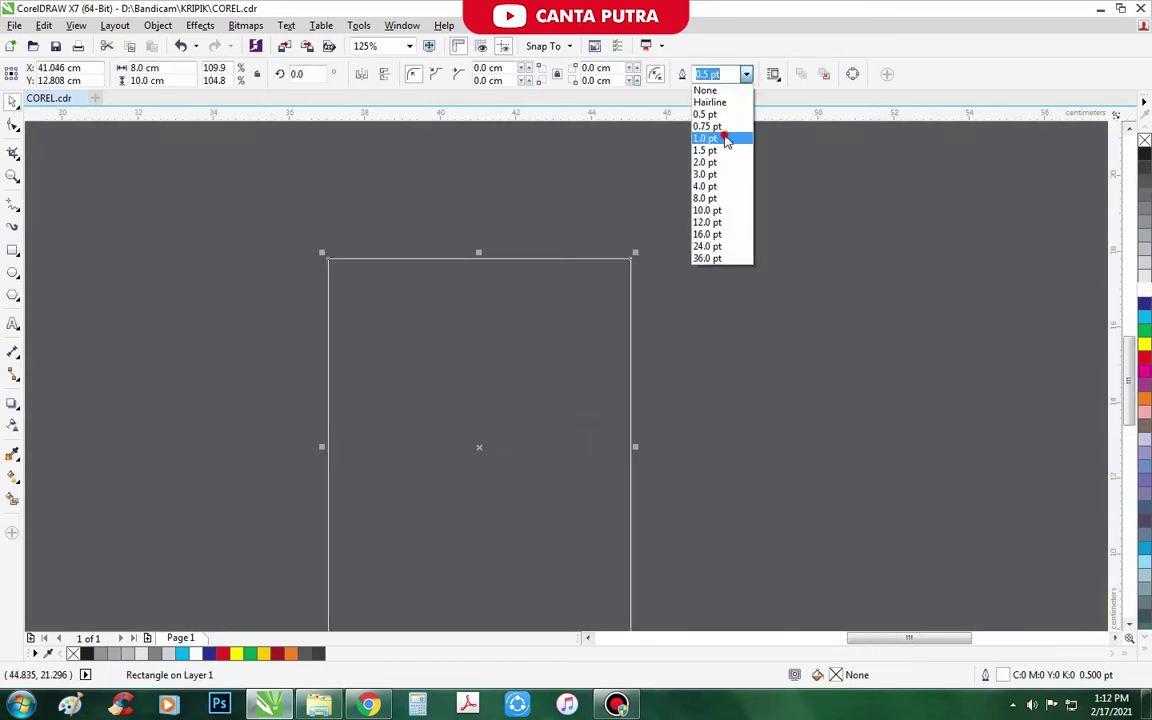
Give the label rectangle a 1.0 pt outline and place a text cursor inside it.
{"action": "left_click", "coordinate": [728, 140]}
{"action": "left_click", "coordinate": [12, 322]}
{"action": "left_click", "coordinate": [409, 345]}
Type the bold title KRIPIK with the tagline MANJAKAN LIDAHMU DISINI on the next line.
{"action": "type", "text": "SC"}
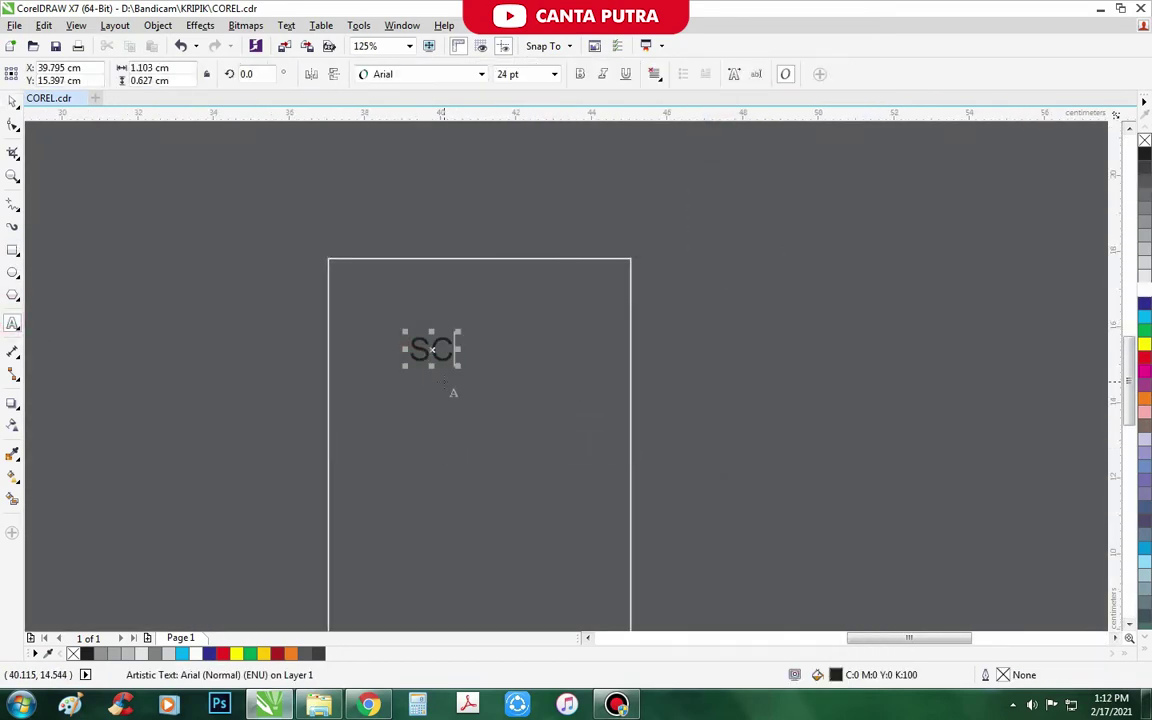
{"action": "key", "text": "ctrl+a"}
{"action": "left_click", "coordinate": [579, 73]}
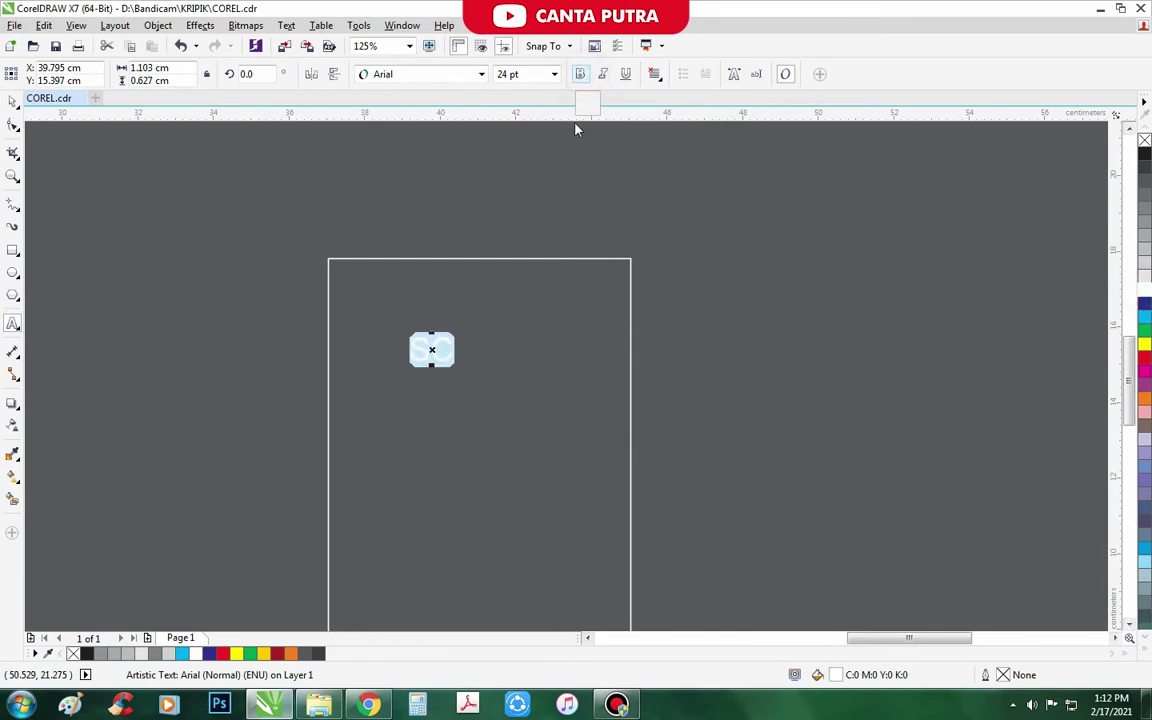
{"action": "key", "text": "ctrl+a"}
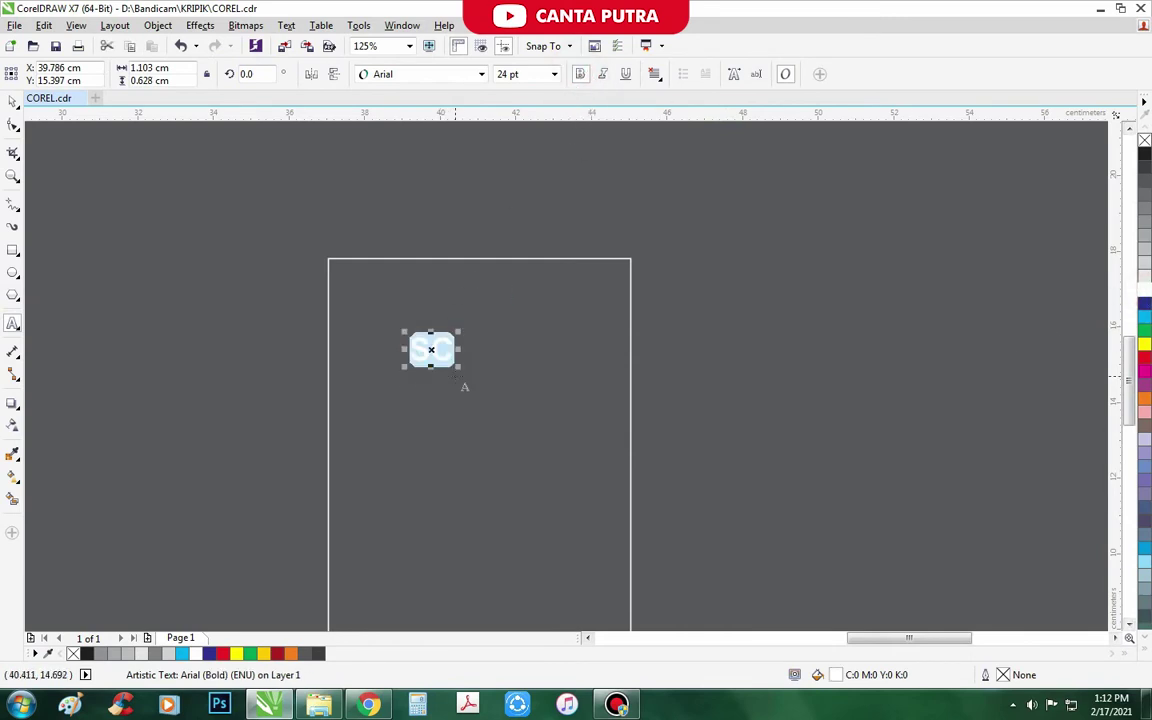
{"action": "type", "text": "KRIPK"}
{"action": "key", "text": "BackSpace"}
{"action": "key", "text": "BackSpace"}
{"action": "key", "text": "BackSpace"}
{"action": "type", "text": "PIK"}
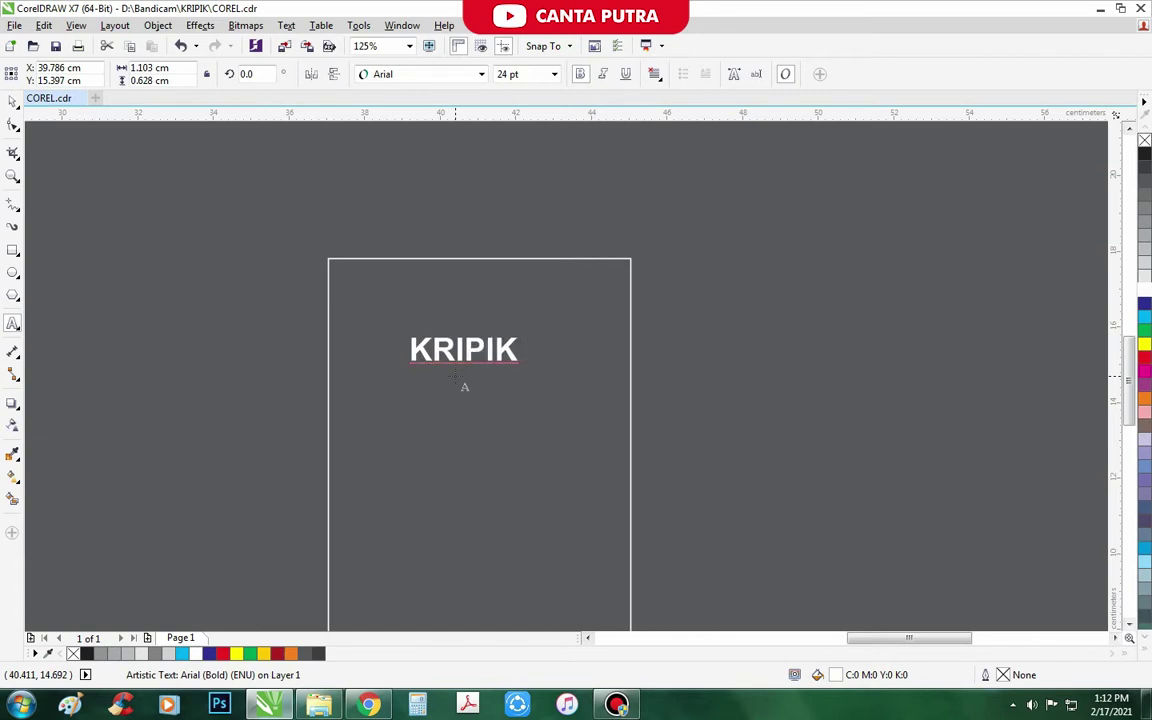
{"action": "key", "text": "Return"}
{"action": "type", "text": "MANJA"}
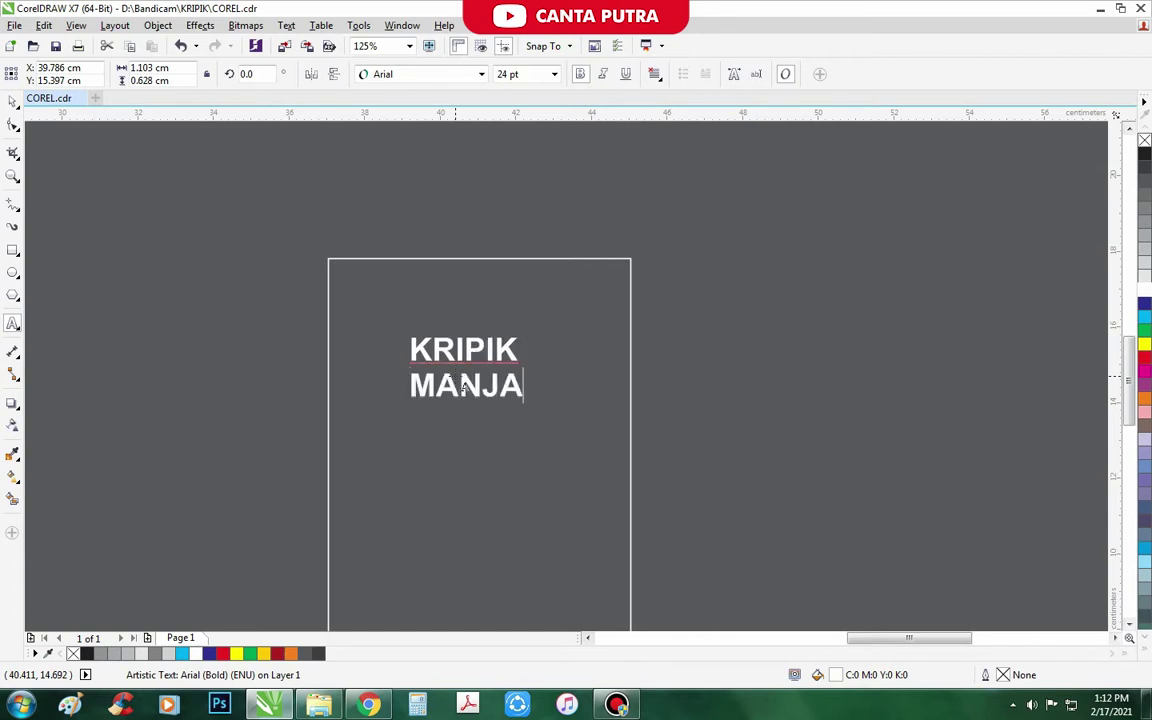
{"action": "type", "text": "KAN LIDAHMU "}
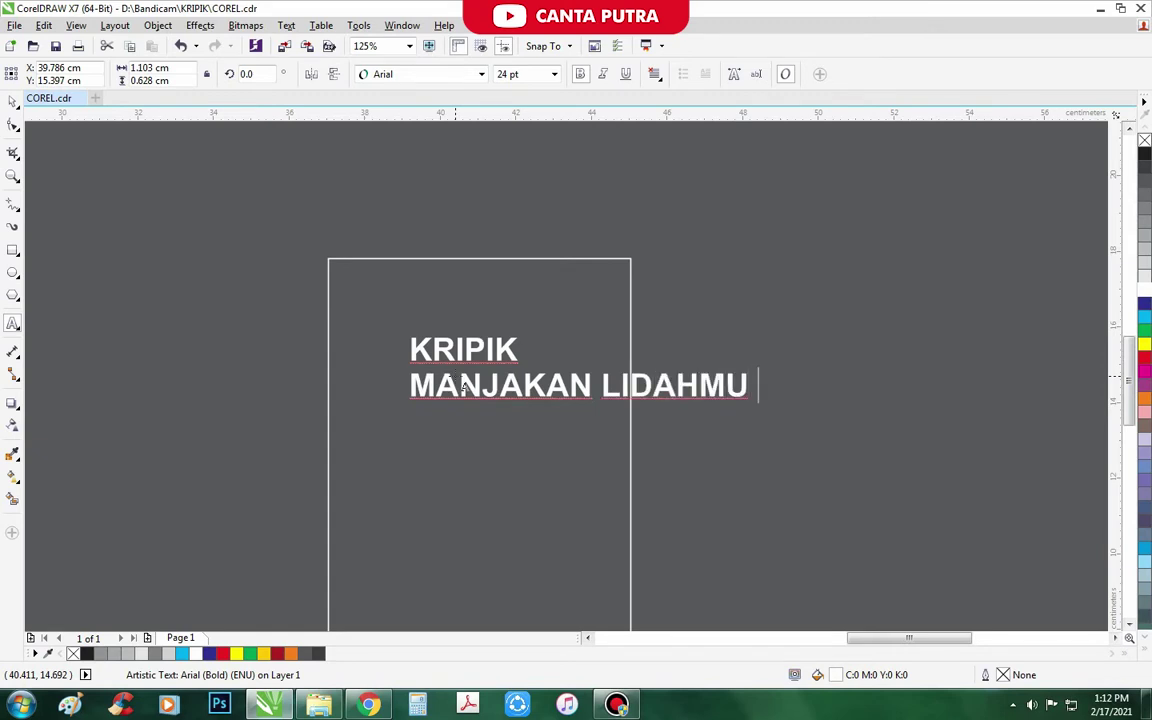
{"action": "type", "text": "DISINI"}
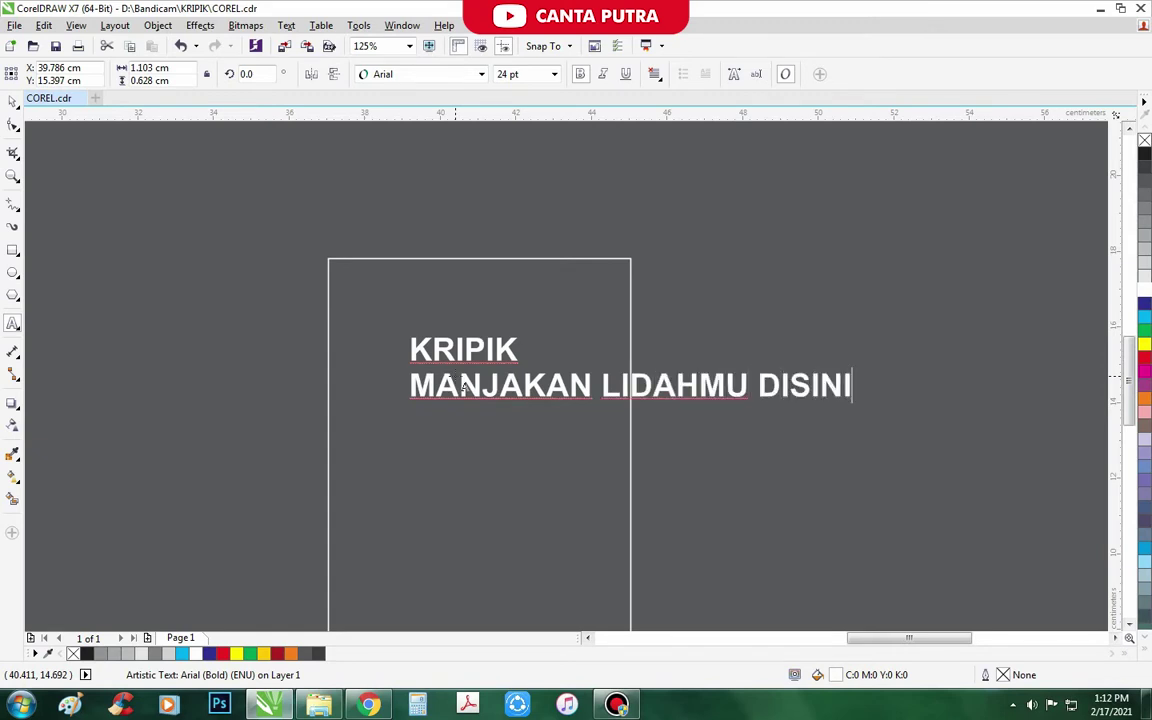
Shrink the tagline to fit under KRIPIK and centre the two lines with C.
{"action": "scroll", "coordinate": [448, 307], "scroll_direction": "down", "scroll_amount": 2}
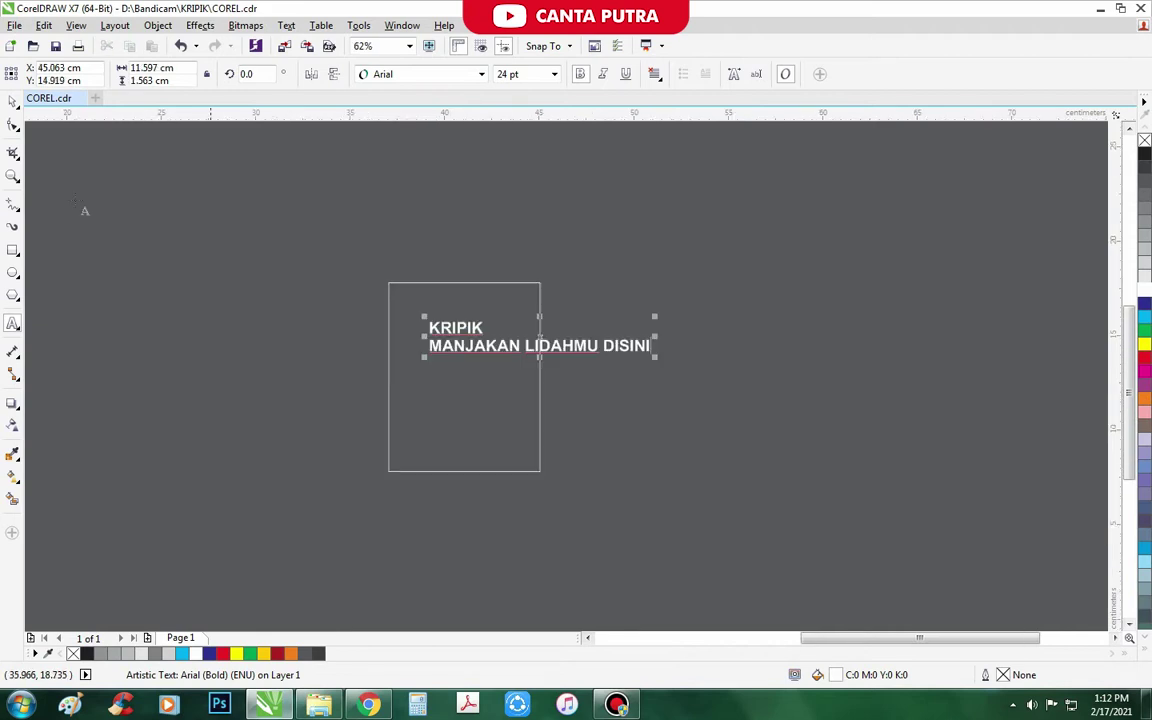
{"action": "left_click", "coordinate": [12, 103]}
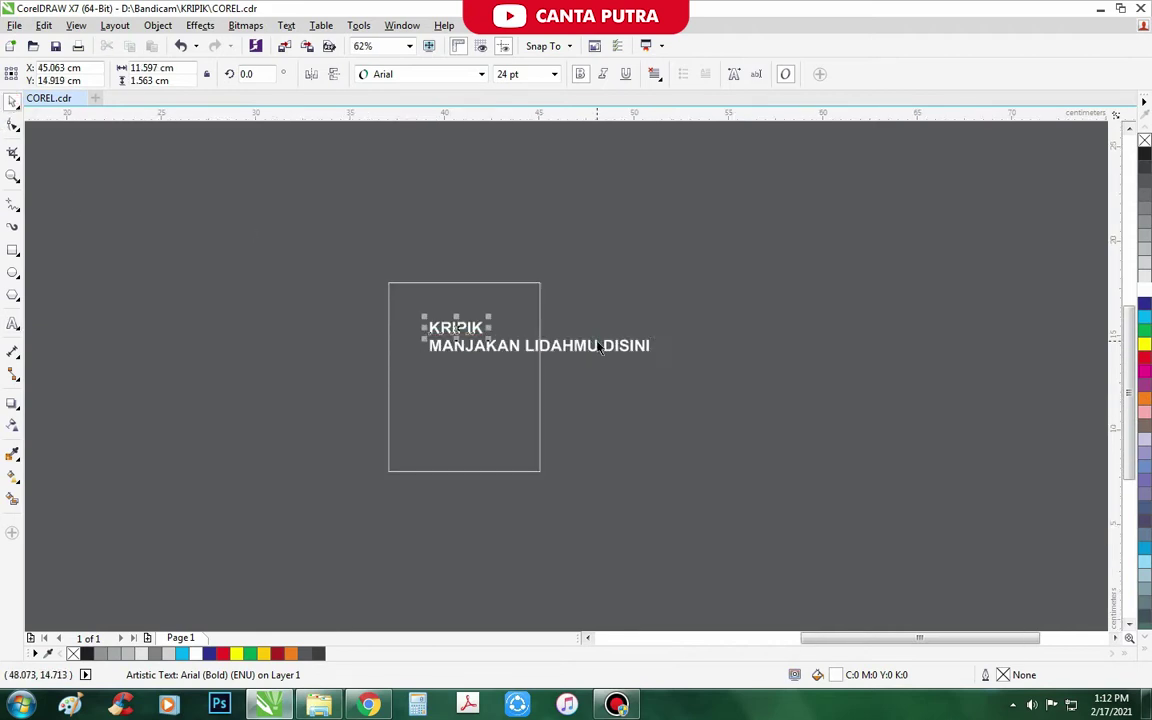
{"action": "scroll", "coordinate": [586, 345], "scroll_direction": "up", "scroll_amount": 2}
{"action": "left_click", "coordinate": [586, 352]}
{"action": "mouse_move", "coordinate": [790, 378]}
{"action": "left_mouse_down"}
{"action": "mouse_move", "coordinate": [718, 361]}
{"action": "mouse_move", "coordinate": [453, 352]}
{"action": "left_mouse_up"}
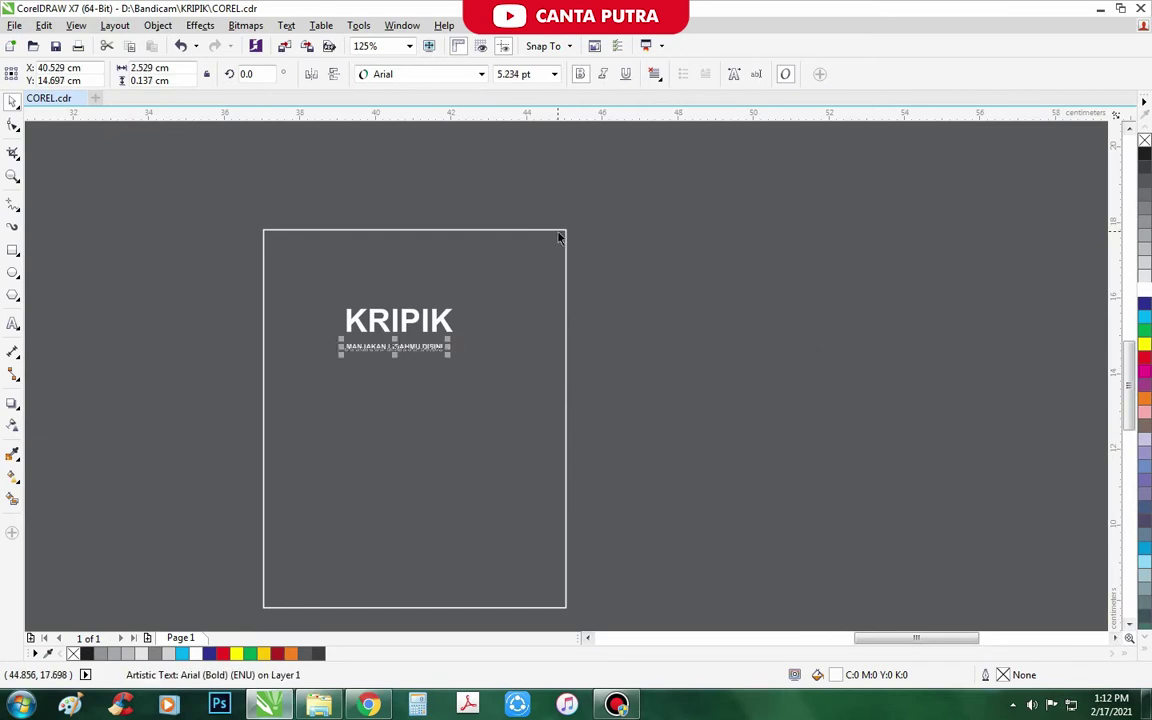
{"action": "key", "text": "ctrl+z"}
{"action": "scroll", "coordinate": [496, 292], "scroll_direction": "down", "scroll_amount": 2}
{"action": "scroll", "coordinate": [598, 345], "scroll_direction": "up", "scroll_amount": 2}
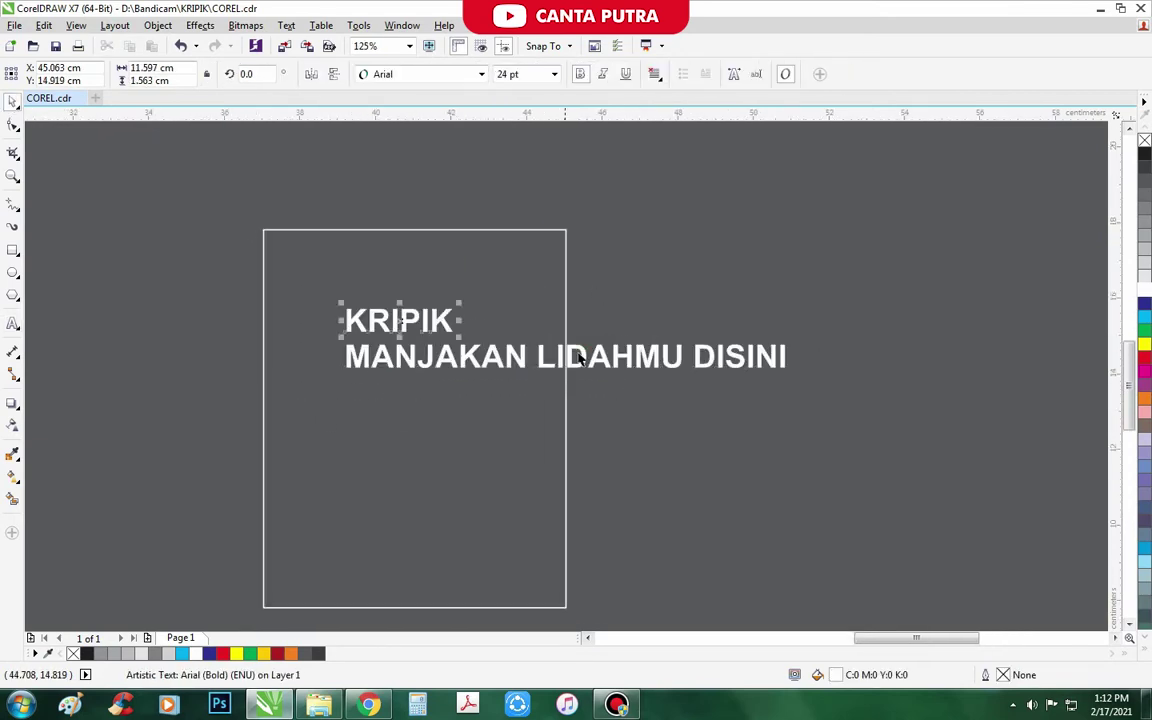
{"action": "left_click", "coordinate": [600, 357]}
{"action": "left_click_drag", "start_coordinate": [786, 366], "coordinate": [681, 357]}
{"action": "left_click", "coordinate": [400, 320], "text": "shift"}
{"action": "key", "text": "c"}
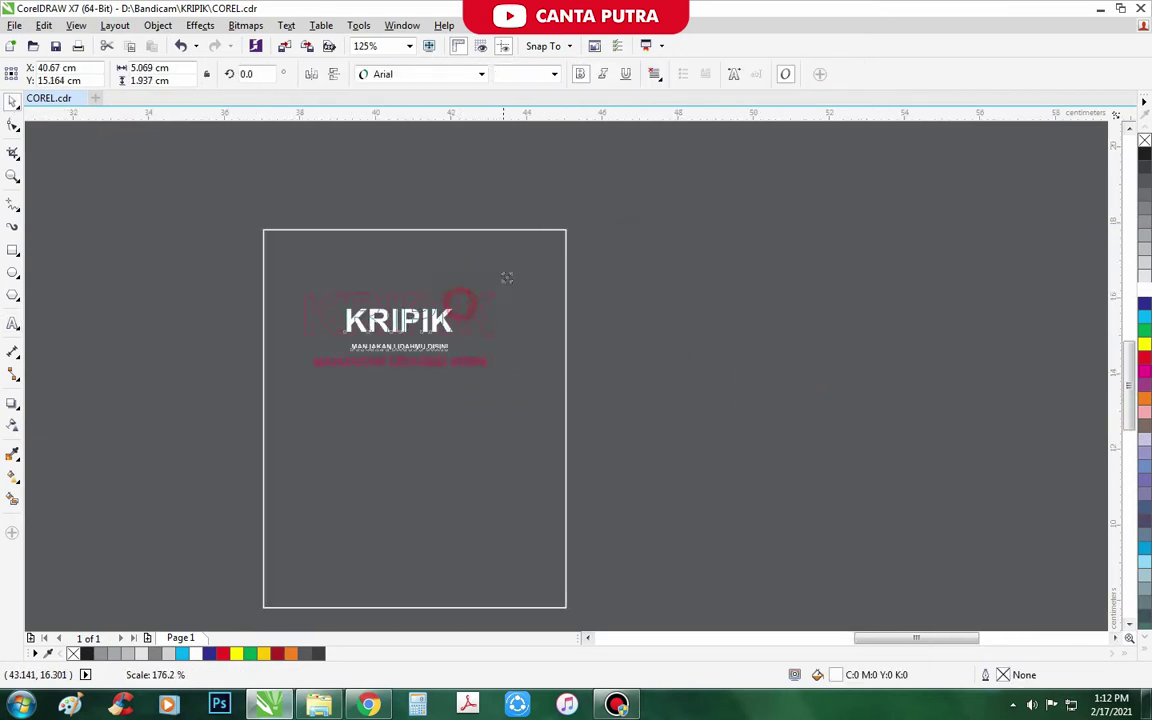
Place a duplicate of the tagline lower on the label.
{"action": "key", "text": "ctrl+z"}
{"action": "scroll", "coordinate": [540, 300], "scroll_direction": "down", "scroll_amount": 1}
{"action": "left_click_drag", "start_coordinate": [412, 311], "coordinate": [530, 394]}
Retype the tagline copy as the KOMPOSISI : list, TEPUNG TERIGU through AIR MENERAL and DLL.
{"action": "left_click", "coordinate": [13, 323]}
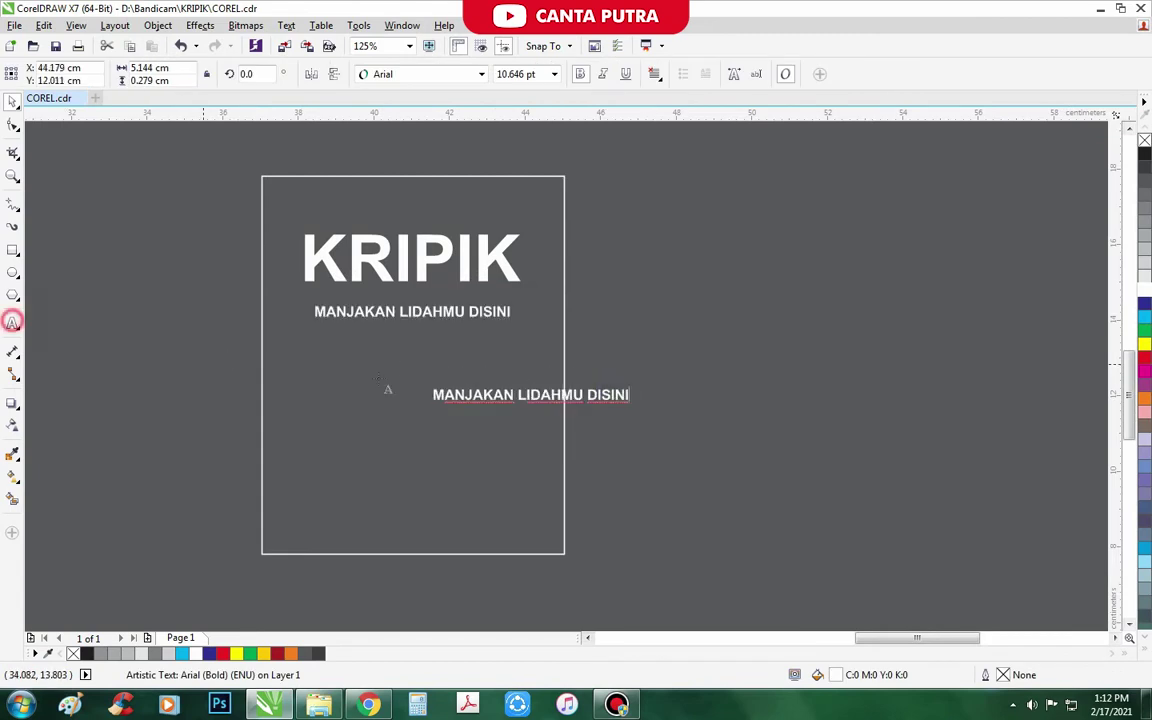
{"action": "type", "text": "KOMPOSISI : TEP"}
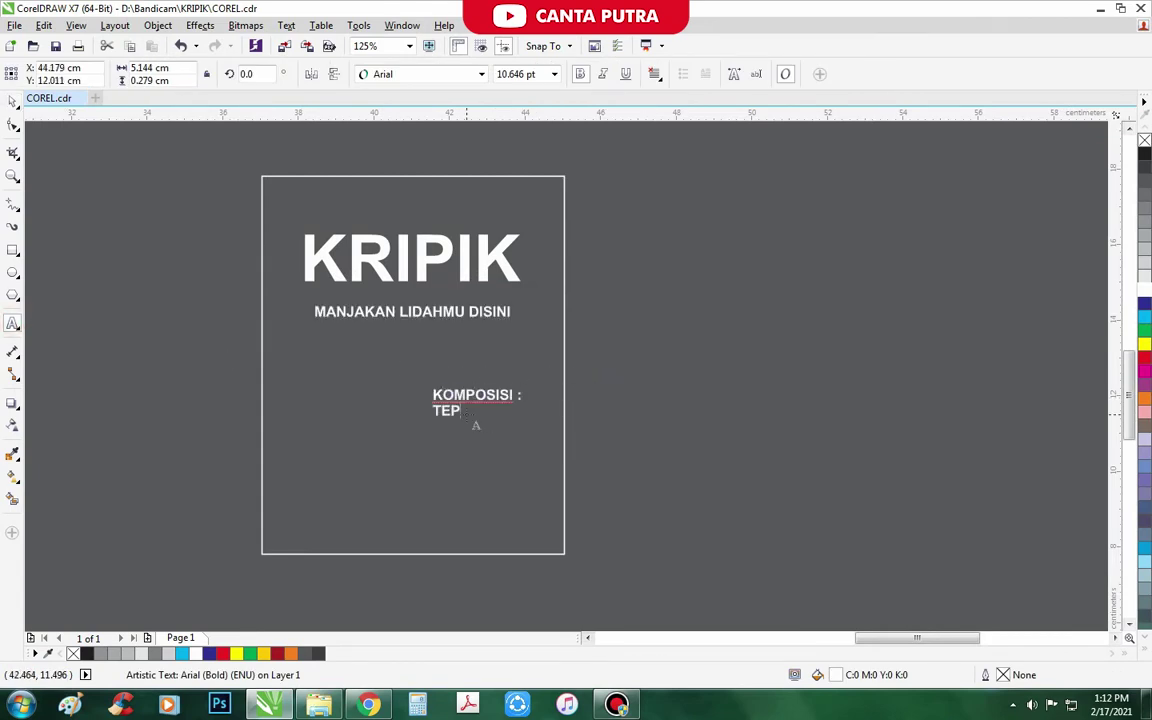
{"action": "type", "text": "UNG TERIGU"}
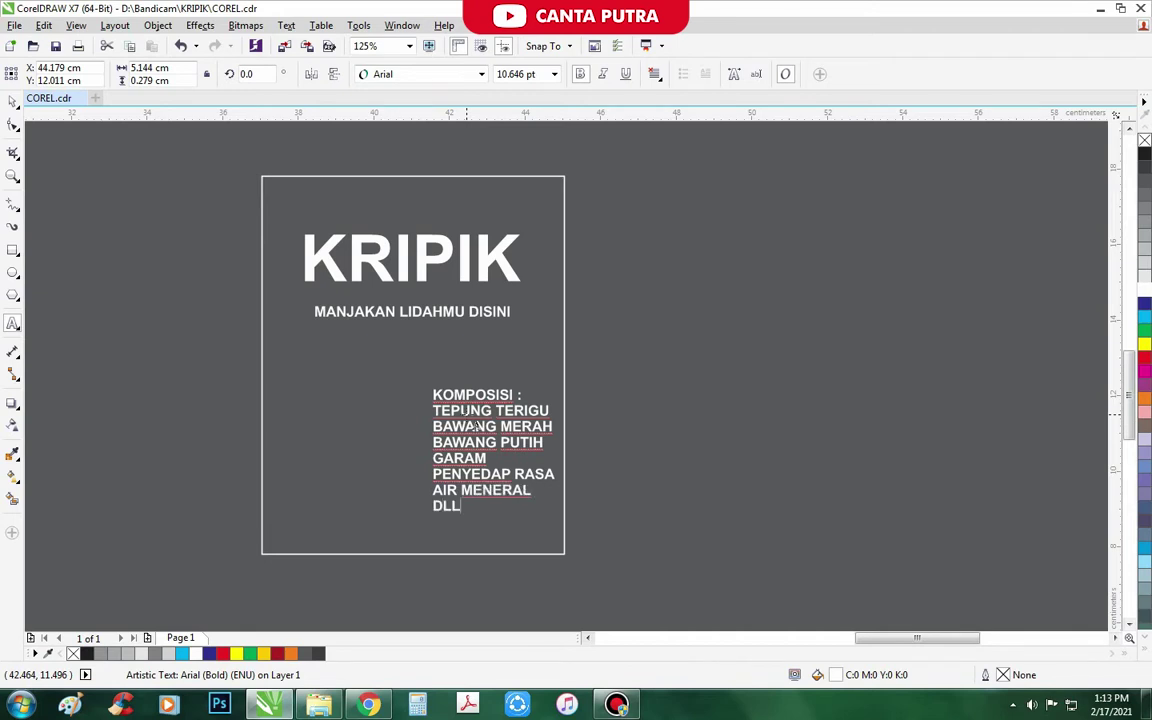
{"action": "key", "text": "Escape"}
{"action": "scroll", "coordinate": [518, 375], "scroll_direction": "down", "scroll_amount": 2}
{"action": "scroll", "coordinate": [497, 366], "scroll_direction": "up", "scroll_amount": 2}
{"action": "key", "text": "Escape"}
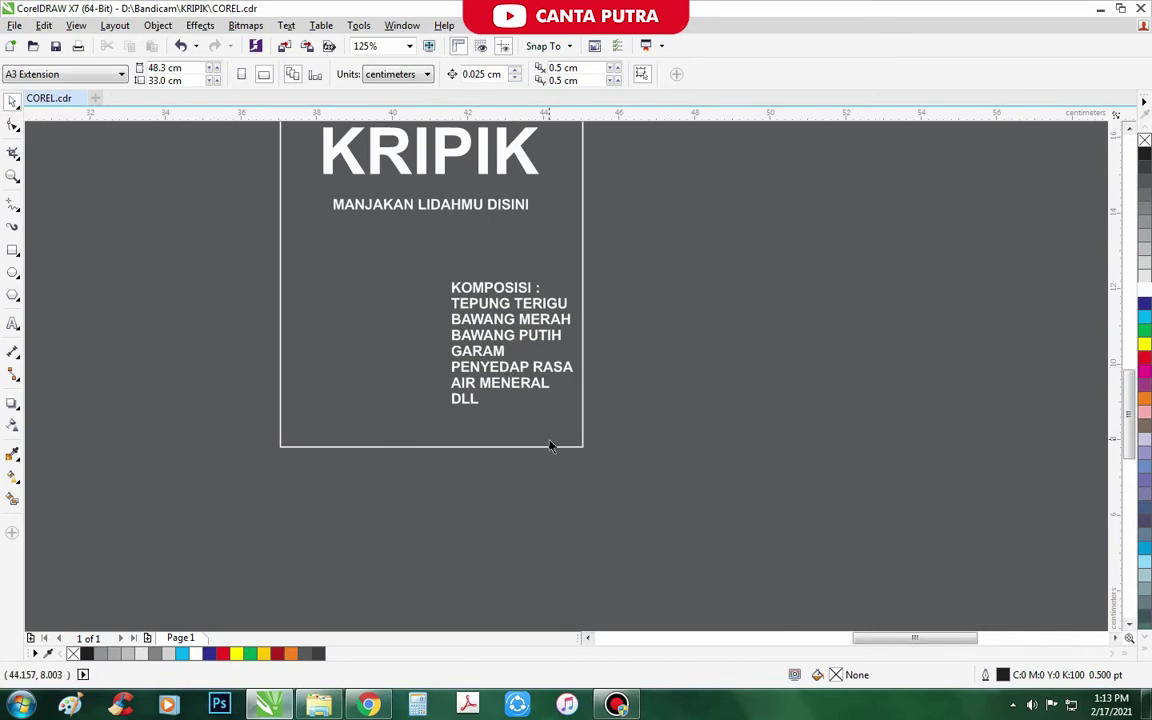
Duplicate the ingredient list, scale the copy down and move it near the page bottom.
{"action": "scroll", "coordinate": [549, 445], "scroll_direction": "down", "scroll_amount": 2}
{"action": "scroll", "coordinate": [599, 442], "scroll_direction": "up", "scroll_amount": 2}
{"action": "left_click", "coordinate": [600, 350]}
{"action": "scroll", "coordinate": [600, 350], "scroll_direction": "down", "scroll_amount": 2}
{"action": "left_click_drag", "start_coordinate": [575, 265], "coordinate": [555, 440]}
{"action": "scroll", "coordinate": [540, 421], "scroll_direction": "up", "scroll_amount": 2}
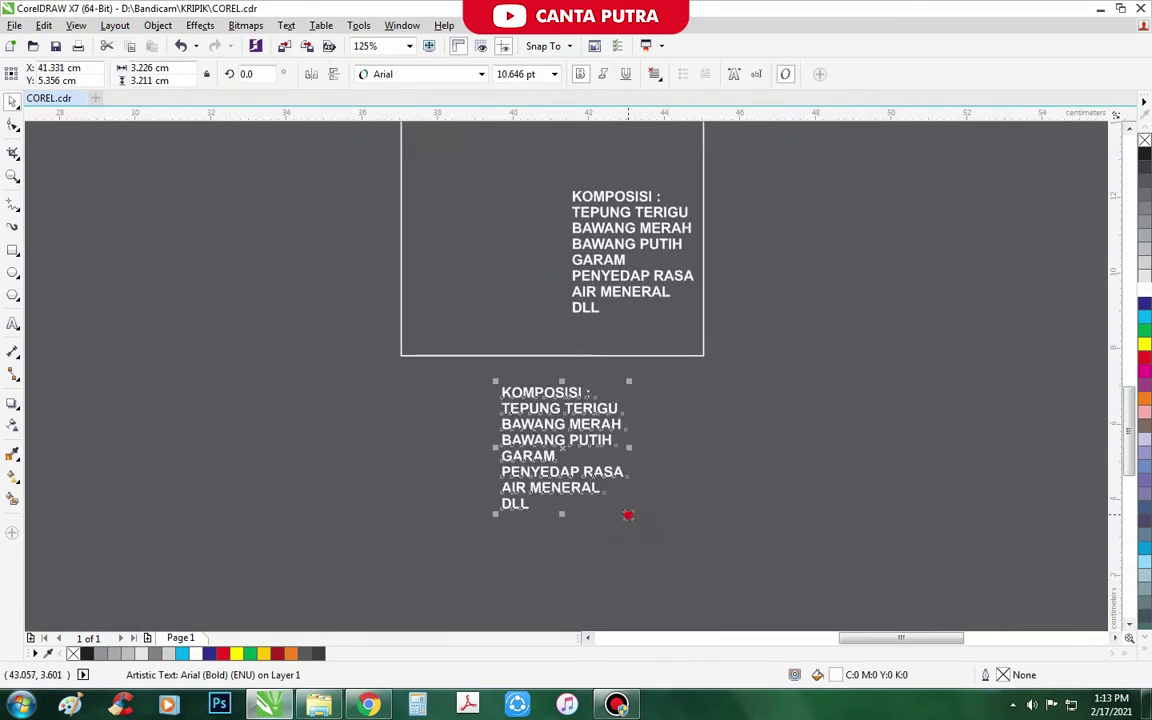
{"action": "left_click_drag", "start_coordinate": [628, 515], "coordinate": [586, 471]}
{"action": "scroll", "coordinate": [586, 471], "scroll_direction": "down", "scroll_amount": 2}
{"action": "scroll", "coordinate": [586, 471], "scroll_direction": "up", "scroll_amount": 2}
{"action": "key", "text": "Escape"}
{"action": "left_click_drag", "start_coordinate": [519, 444], "coordinate": [566, 370]}
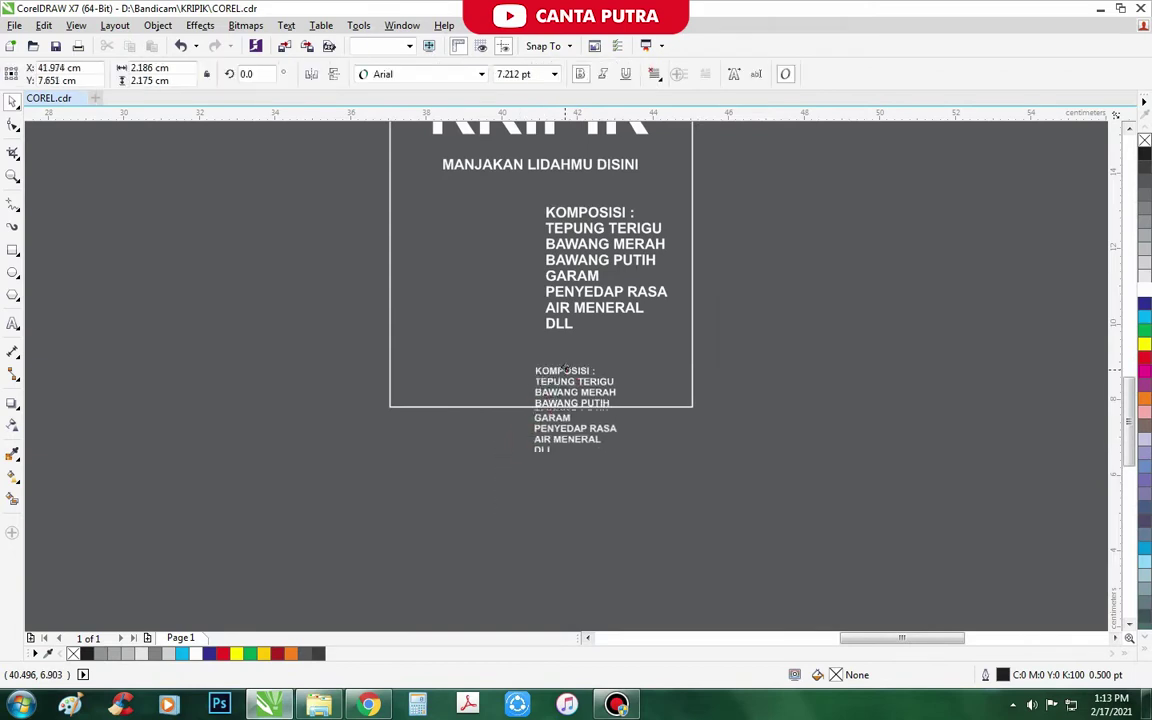
{"action": "scroll", "coordinate": [566, 370], "scroll_direction": "up", "scroll_amount": 2}
{"action": "left_click_drag", "start_coordinate": [674, 548], "coordinate": [612, 478]}
{"action": "scroll", "coordinate": [540, 370], "scroll_direction": "up", "scroll_amount": 2}
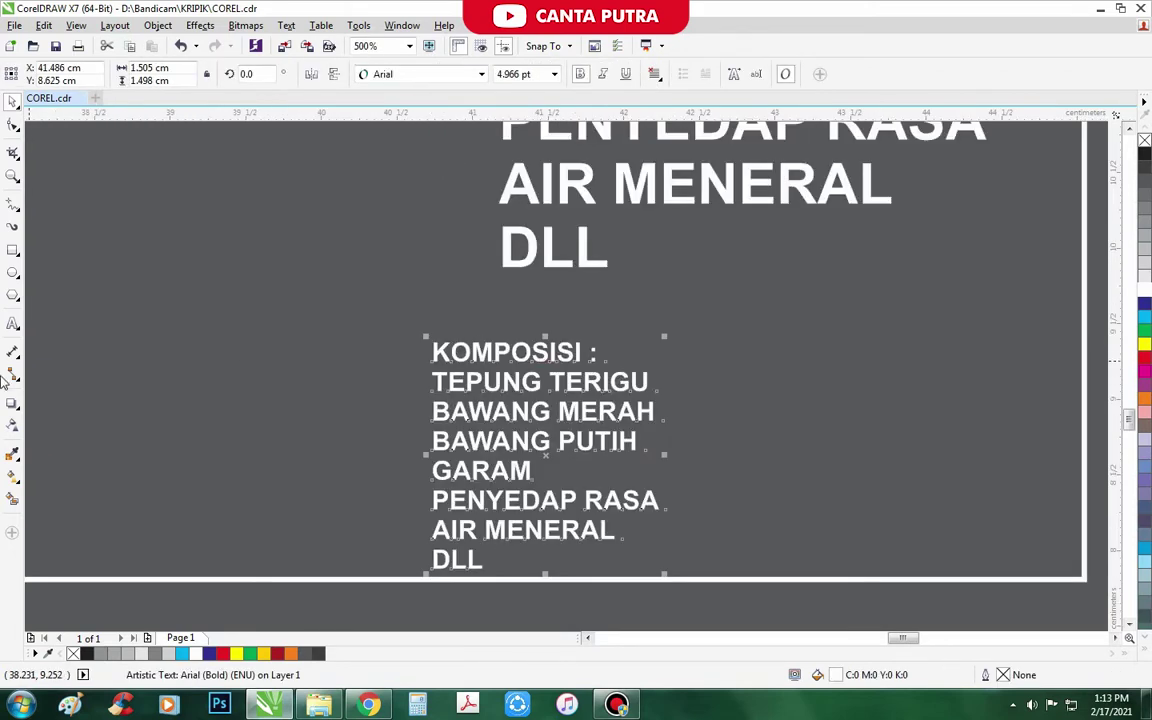
Retype the small copy as PRODUKSI OLEH : / CV. DAPUR SULTAN.
{"action": "left_click", "coordinate": [13, 323]}
{"action": "key", "text": "ctrl+a"}
{"action": "type", "text": "PROS"}
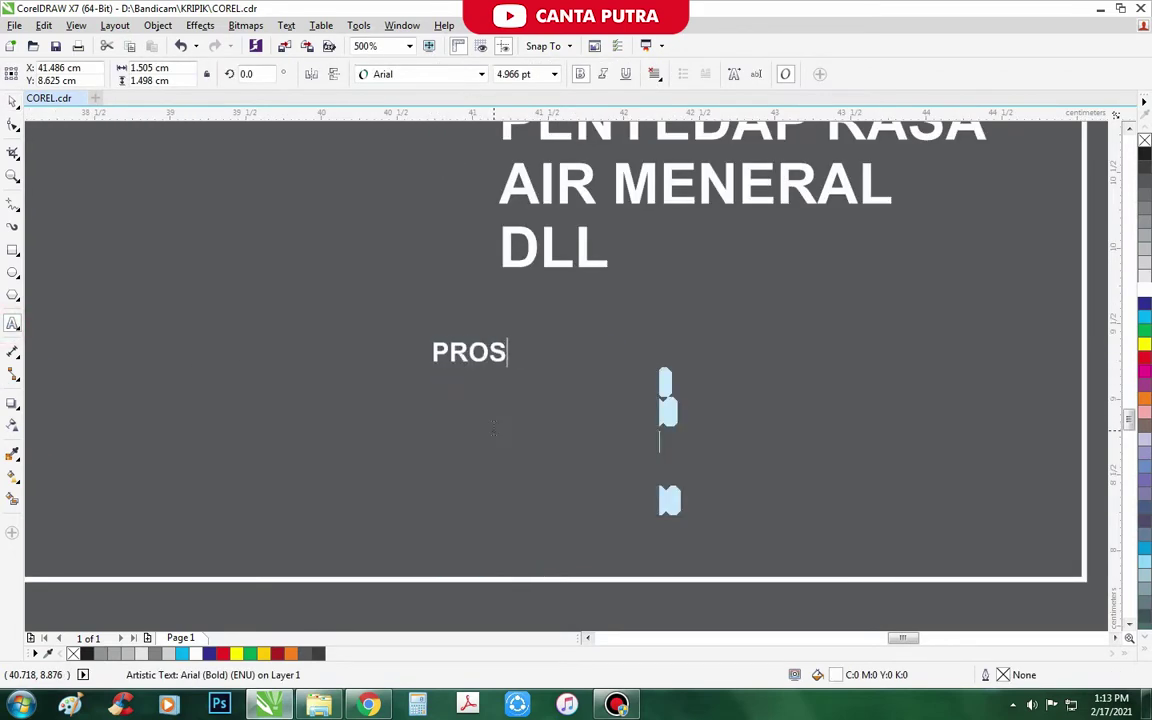
{"action": "key", "text": "BackSpace"}
{"action": "type", "text": "DUKSIOLEH"}
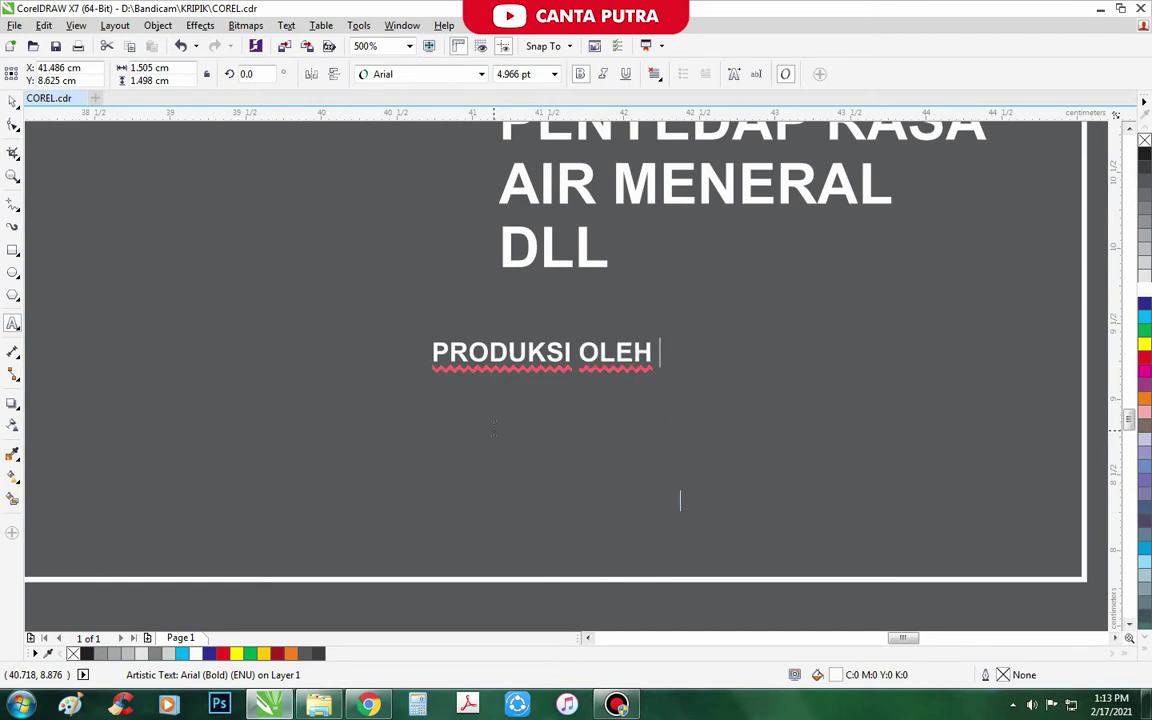
{"action": "type", "text": " : "}
{"action": "type", "text": "DAP"}
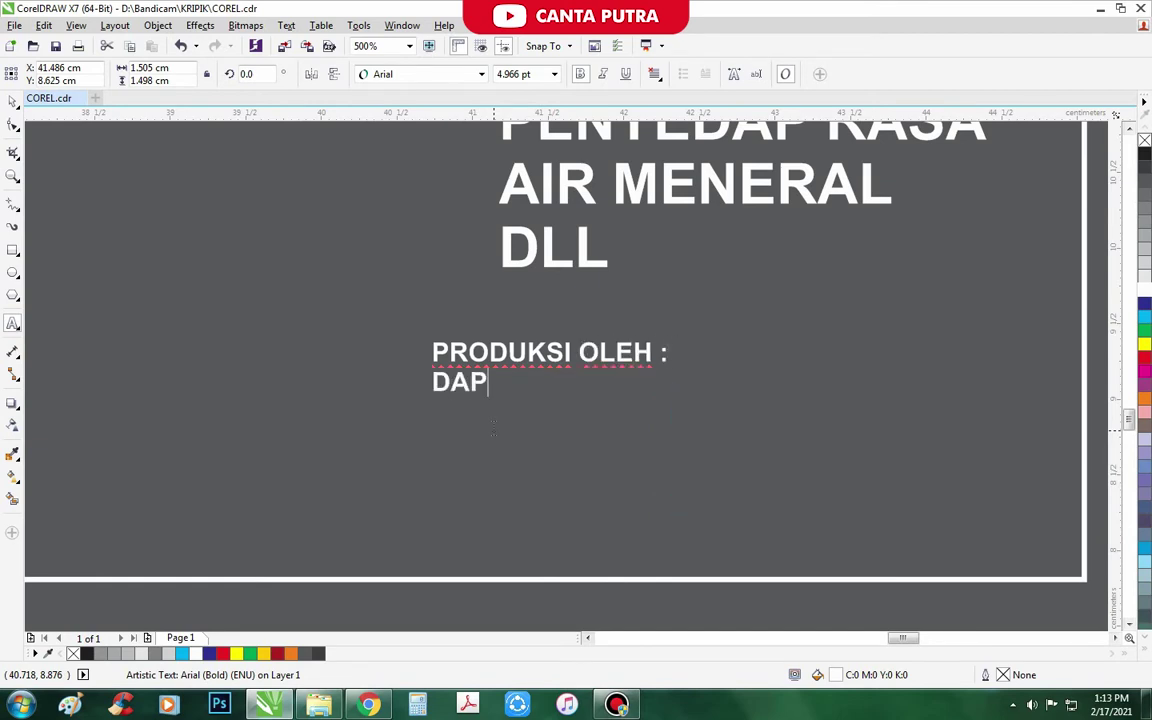
{"action": "type", "text": "UR S"}
{"action": "key", "text": "BackSpace"}
{"action": "key", "text": "BackSpace"}
{"action": "key", "text": "BackSpace"}
{"action": "key", "text": "BackSpace"}
{"action": "key", "text": "BackSpace"}
{"action": "type", "text": "CV"}
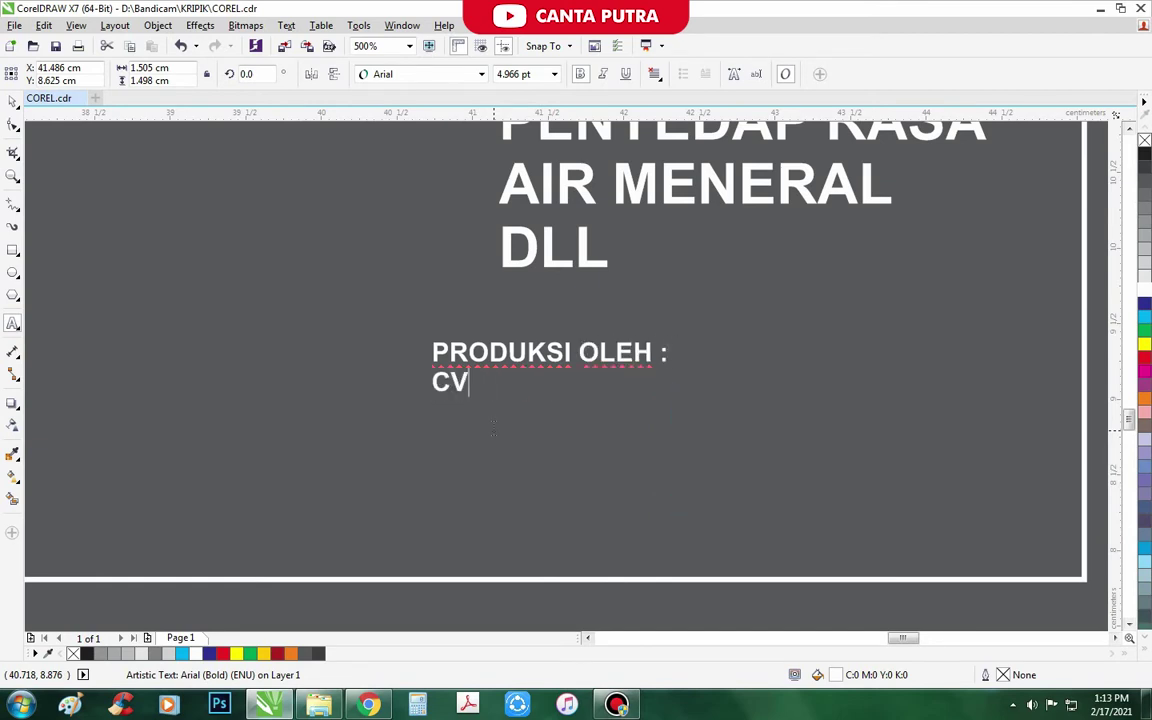
{"action": "type", "text": ". DAPUR "}
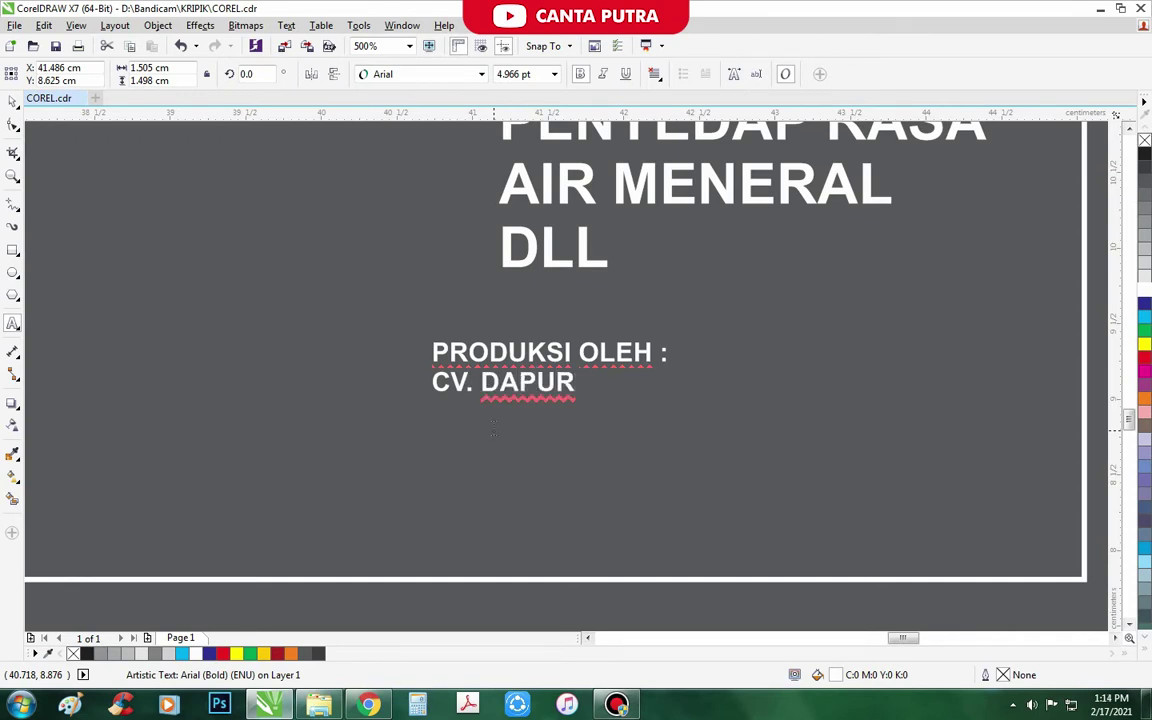
{"action": "type", "text": "SUMATERA"}
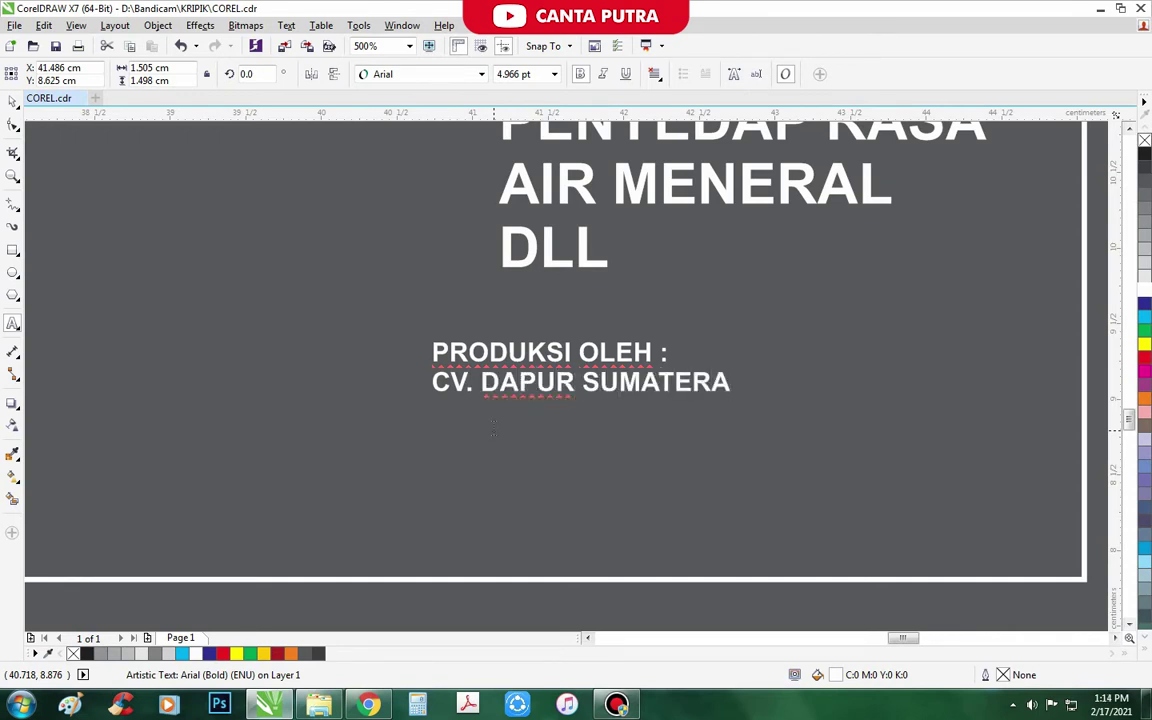
{"action": "key", "text": "BackSpace"}
{"action": "key", "text": "BackSpace"}
{"action": "key", "text": "BackSpace"}
{"action": "key", "text": "BackSpace"}
{"action": "type", "text": "LTAN"}
{"action": "key", "text": "Return"}
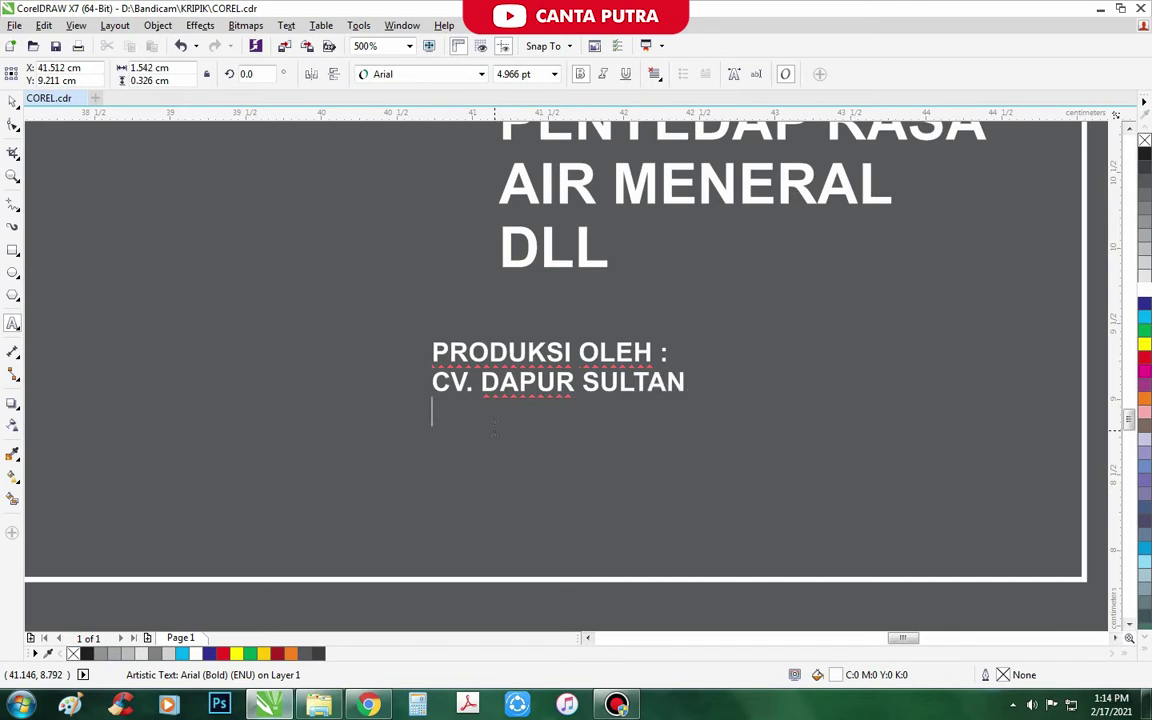
{"action": "key", "text": "BackSpace"}
{"action": "key", "text": "ctrl+space"}
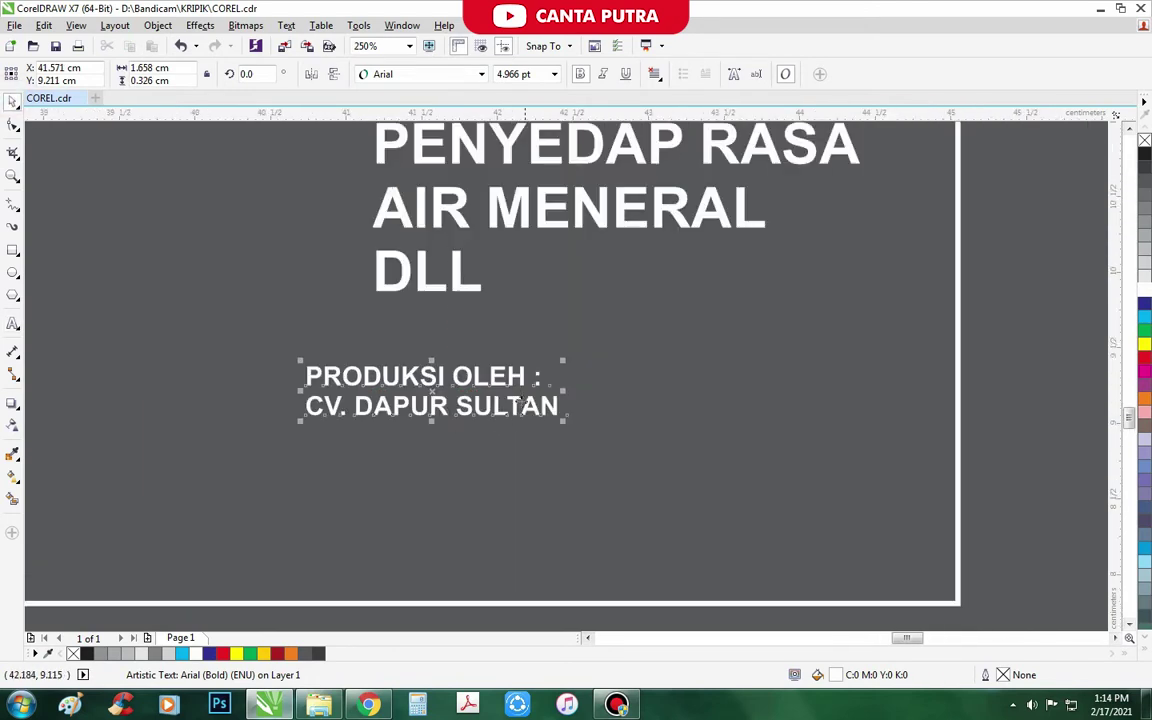
Copy the producer text to the right and change it to NETTO : 10 GR / BERAT BERSIH : 75 GR.
{"action": "left_click_drag", "start_coordinate": [493, 403], "coordinate": [763, 403]}
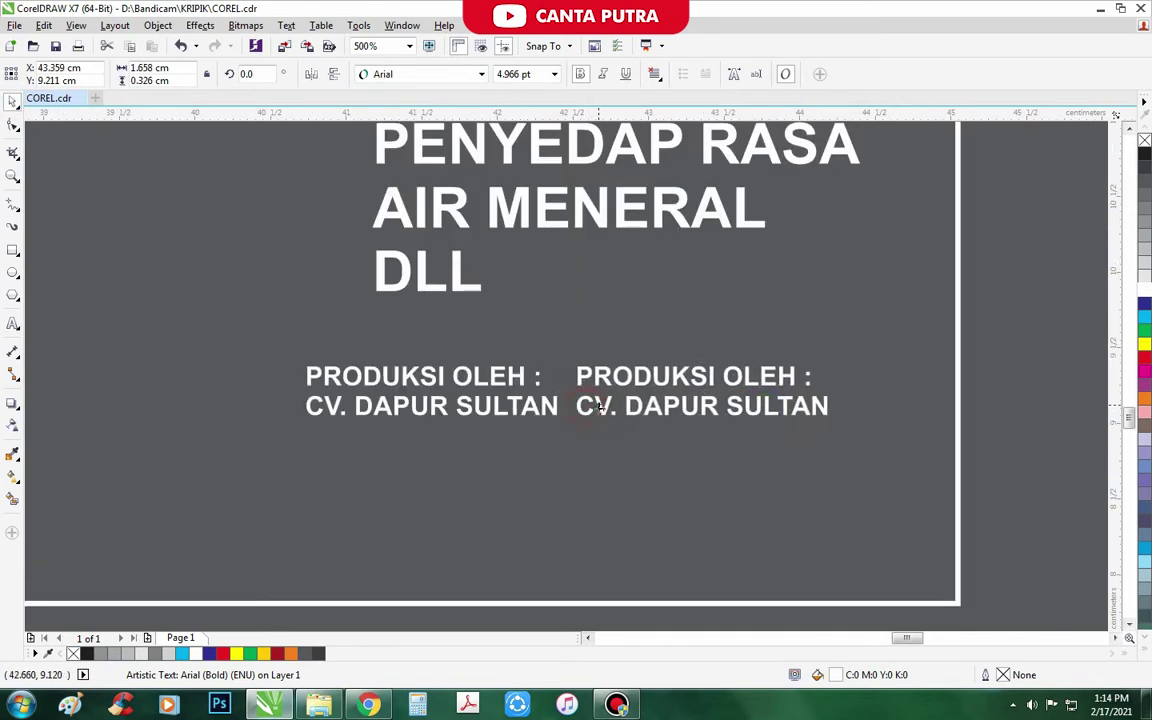
{"action": "double_click", "coordinate": [575, 390]}
{"action": "key", "text": "ctrl+a"}
{"action": "type", "text": "NETTO"}
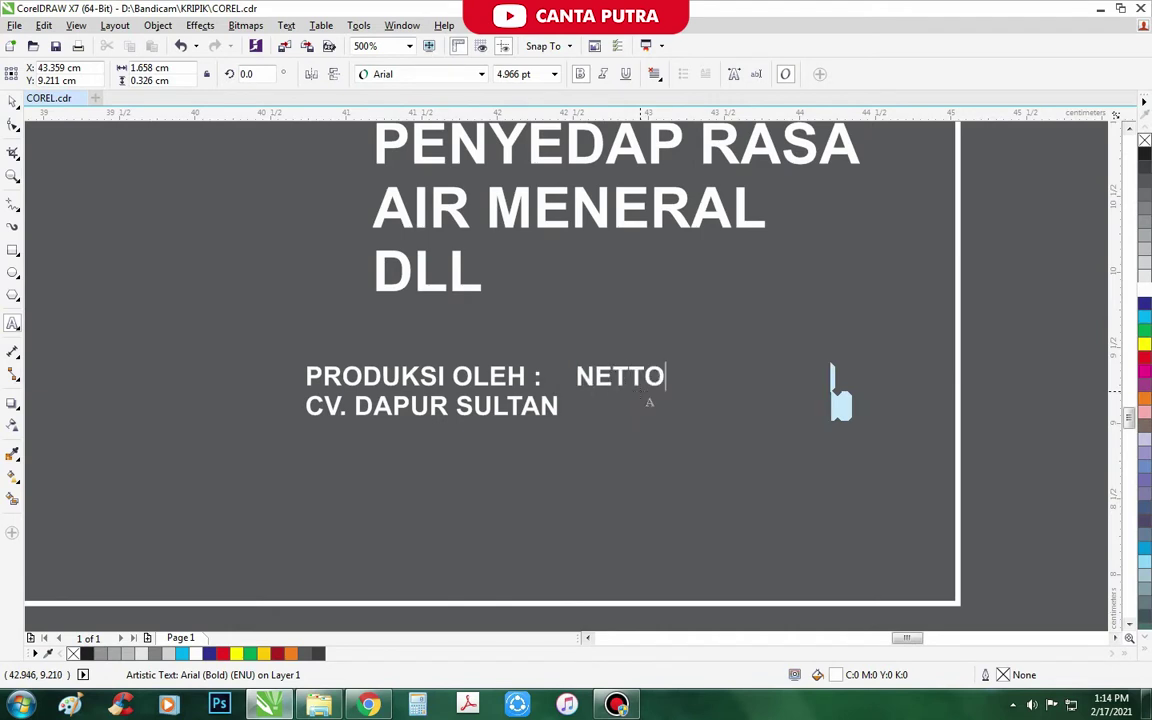
{"action": "type", "text": " ;"}
{"action": "type", "text": " GR"}
{"action": "type", "text": "BERAT"}
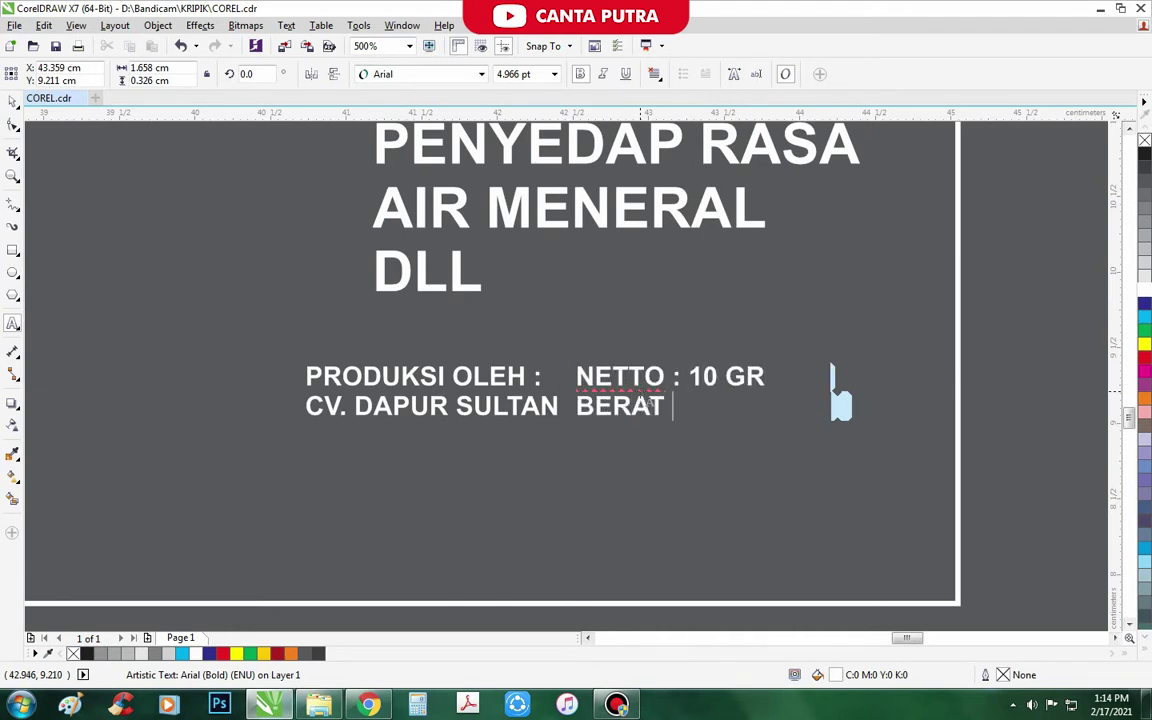
{"action": "type", "text": " BERSIH : 75"}
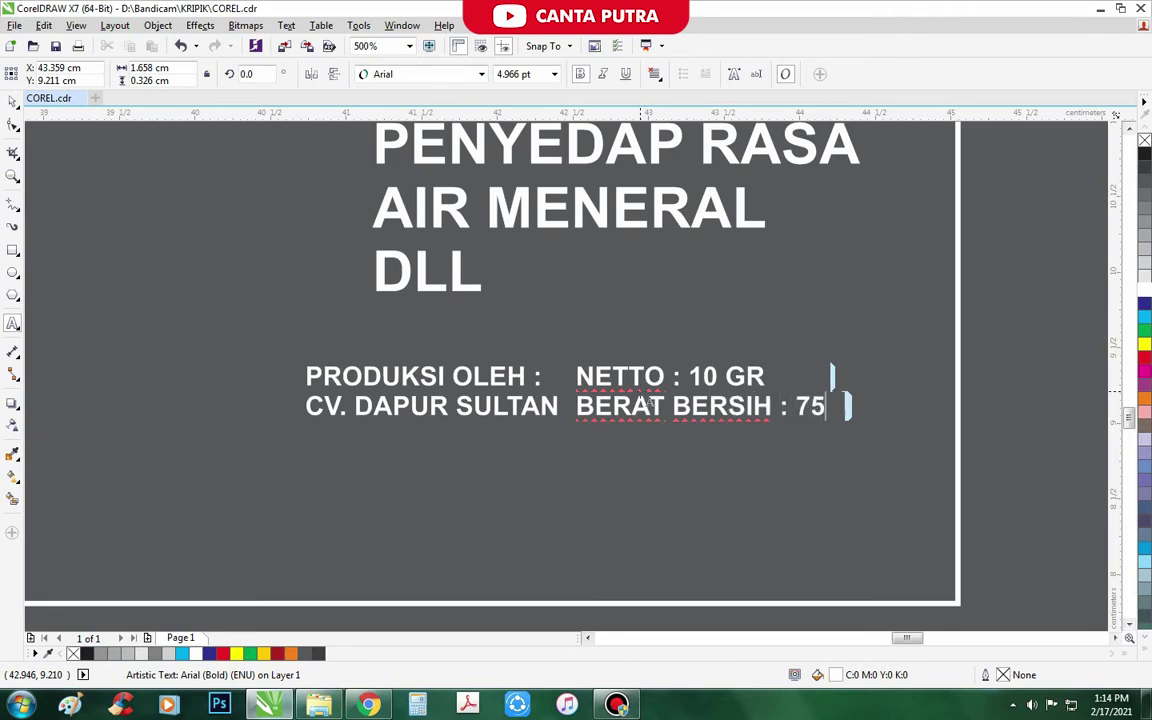
{"action": "type", "text": " GR"}
{"action": "left_click", "coordinate": [12, 101]}
Copy the weight text further right and retype it as KODE PRODUKSI :.
{"action": "scroll", "coordinate": [329, 320], "scroll_direction": "down", "scroll_amount": 1}
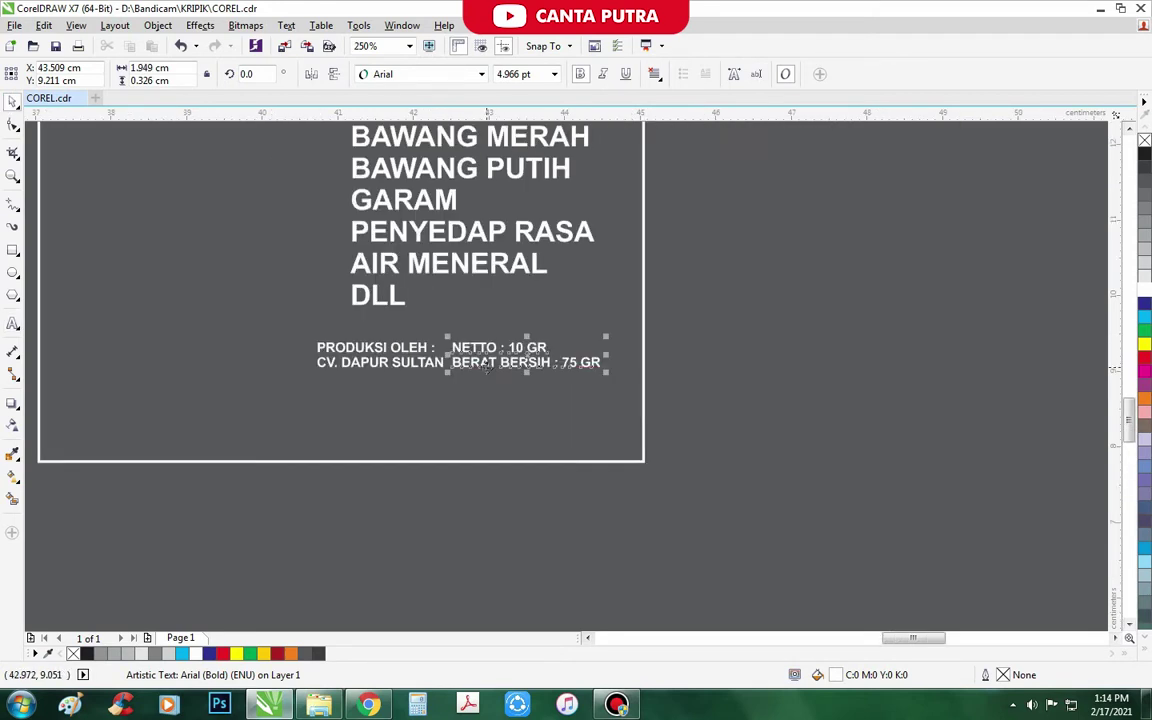
{"action": "left_click_drag", "start_coordinate": [489, 386], "coordinate": [651, 386]}
{"action": "scroll", "coordinate": [672, 416], "scroll_direction": "down", "scroll_amount": 2}
{"action": "scroll", "coordinate": [667, 422], "scroll_direction": "up", "scroll_amount": 1}
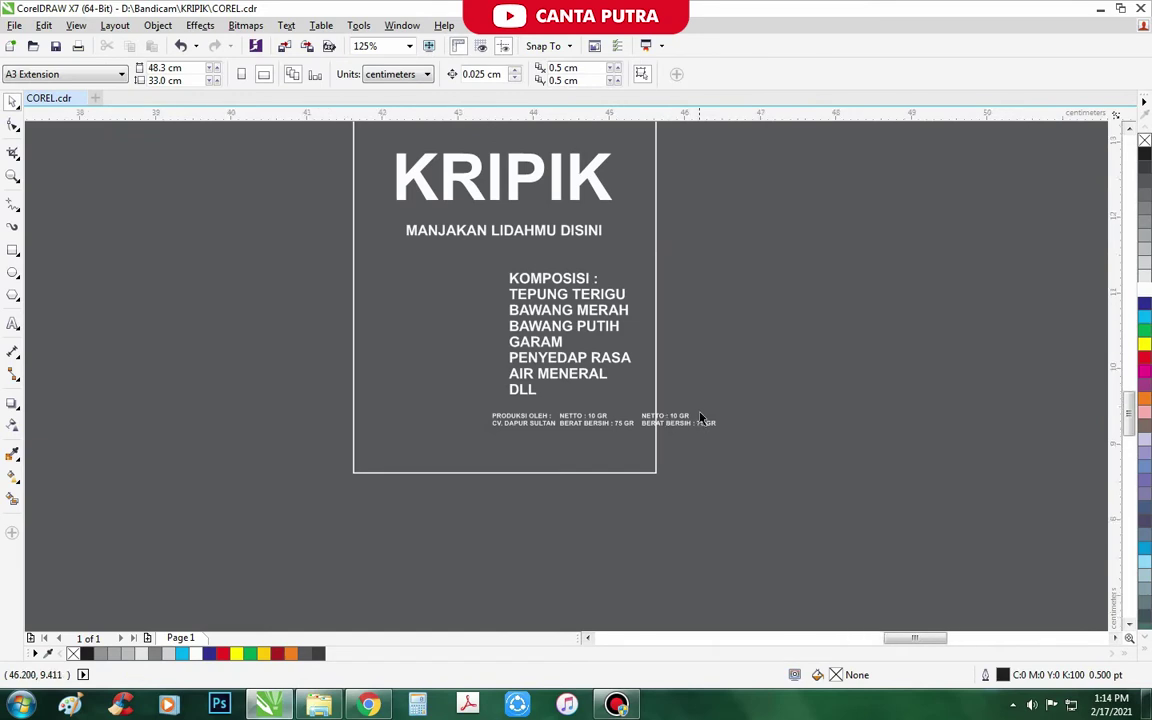
{"action": "scroll", "coordinate": [667, 423], "scroll_direction": "up", "scroll_amount": 1}
{"action": "left_click", "coordinate": [669, 421]}
{"action": "left_click", "coordinate": [13, 322]}
{"action": "left_click_drag", "start_coordinate": [584, 418], "coordinate": [719, 450]}
{"action": "type", "text": "KODE PRODUKSI :"}
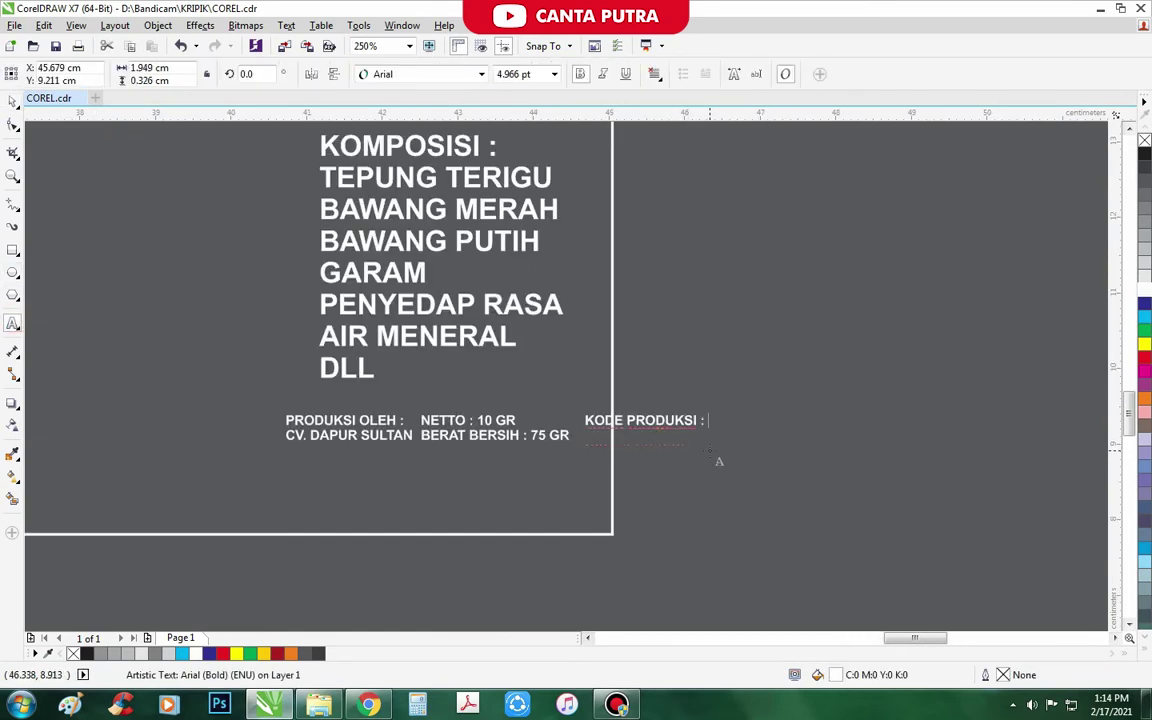
{"action": "scroll", "coordinate": [719, 461], "scroll_direction": "down", "scroll_amount": 1}
{"action": "key", "text": "ctrl+space"}
{"action": "scroll", "coordinate": [743, 388], "scroll_direction": "down", "scroll_amount": 1}
Select the three info text blocks together, then clear the selection.
{"action": "left_click_drag", "start_coordinate": [743, 378], "coordinate": [610, 405]}
{"action": "scroll", "coordinate": [653, 437], "scroll_direction": "up", "scroll_amount": 1}
{"action": "scroll", "coordinate": [653, 437], "scroll_direction": "up", "scroll_amount": 1}
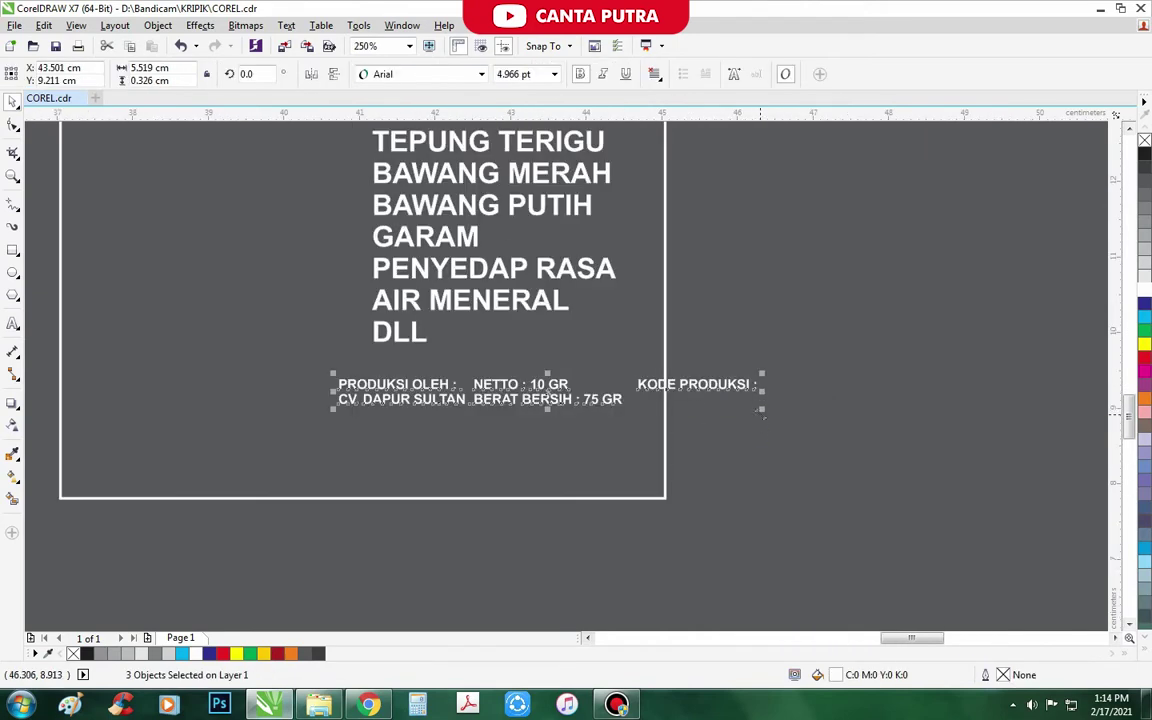
{"action": "scroll", "coordinate": [717, 460], "scroll_direction": "down", "scroll_amount": 1}
{"action": "left_click", "coordinate": [208, 291]}
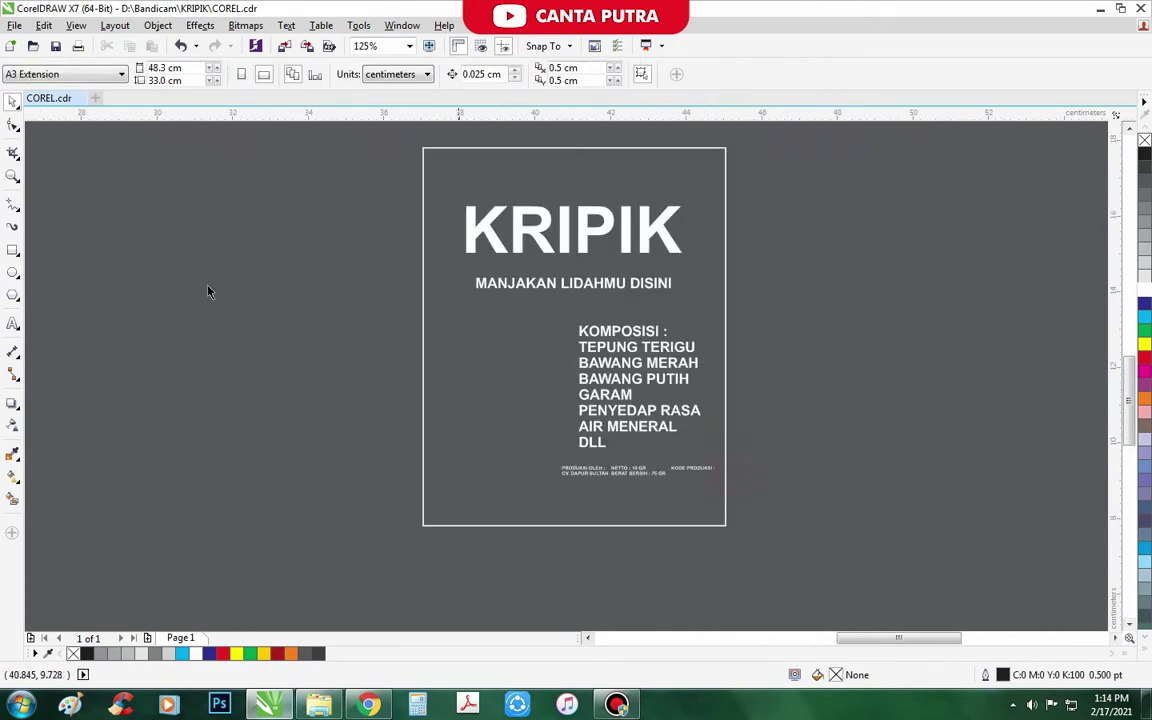
Draw a large circle left of the page and give it a white outline.
{"action": "left_click", "coordinate": [12, 272]}
{"action": "left_click_drag", "start_coordinate": [253, 296], "coordinate": [537, 581]}
{"action": "left_click_drag", "start_coordinate": [360, 395], "coordinate": [363, 413]}
{"action": "scroll", "coordinate": [440, 350], "scroll_direction": "down", "scroll_amount": 1}
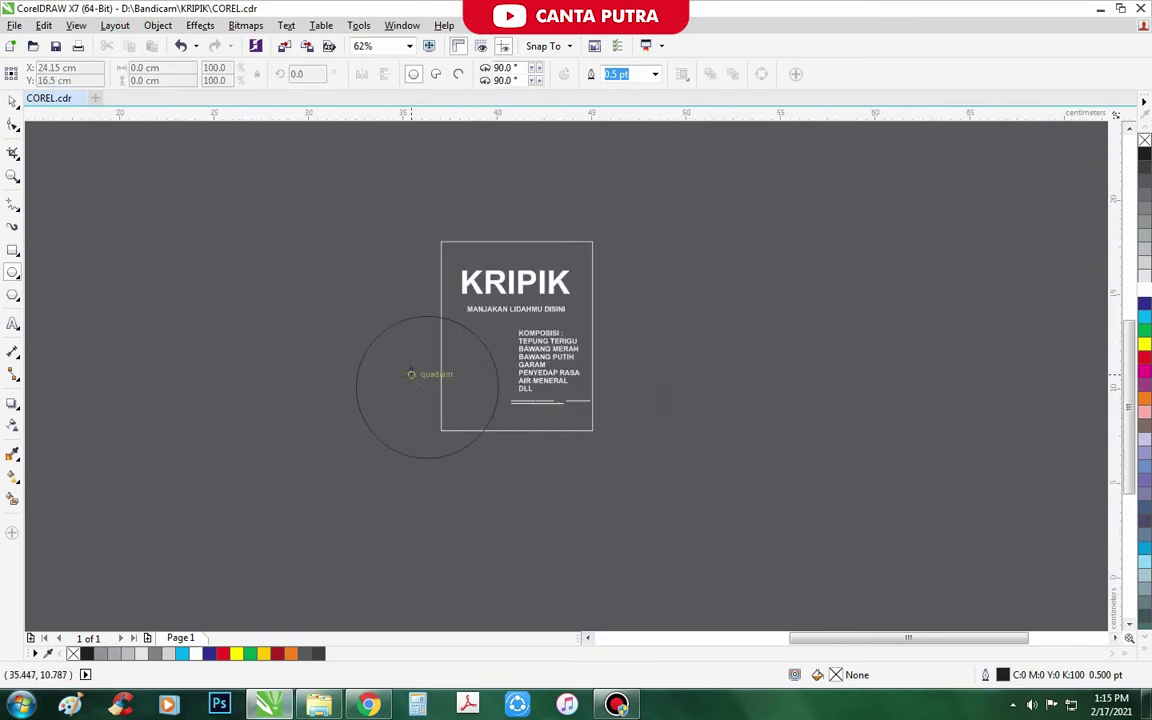
{"action": "scroll", "coordinate": [400, 365], "scroll_direction": "up", "scroll_amount": 1}
{"action": "left_click", "coordinate": [309, 354]}
{"action": "key", "text": "ctrl+z"}
{"action": "left_click", "coordinate": [334, 331]}
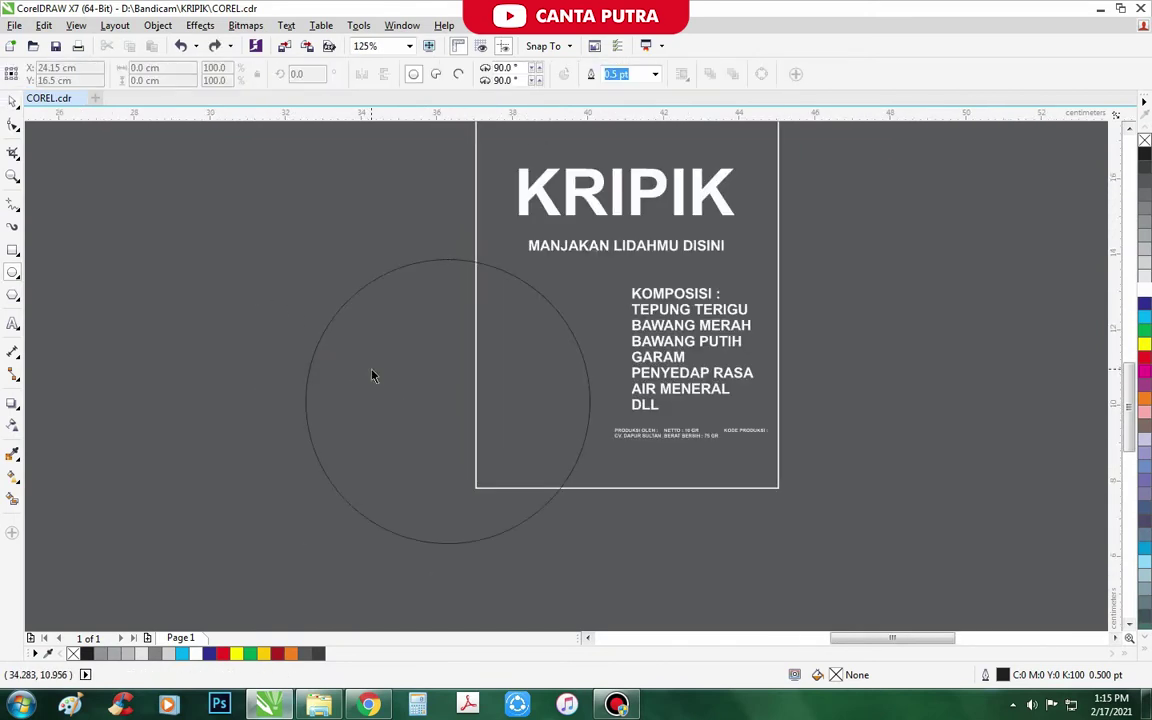
{"action": "right_click", "coordinate": [1144, 303]}
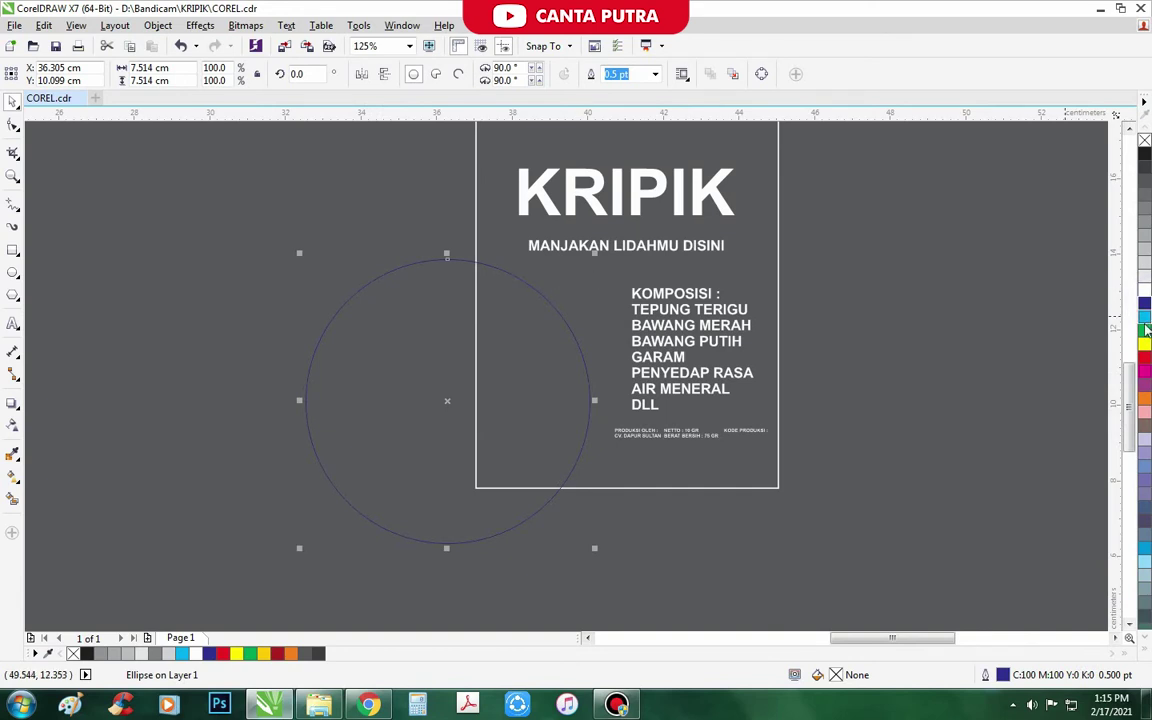
{"action": "right_click", "coordinate": [1144, 289]}
Position the circle over the page's lower left, intersect it with the page frame, and delete the original.
{"action": "left_click_drag", "start_coordinate": [594, 253], "coordinate": [529, 320]}
{"action": "mouse_move", "coordinate": [442, 380]}
{"action": "left_mouse_down"}
{"action": "mouse_move", "coordinate": [487, 338]}
{"action": "mouse_move", "coordinate": [520, 347]}
{"action": "left_mouse_up"}
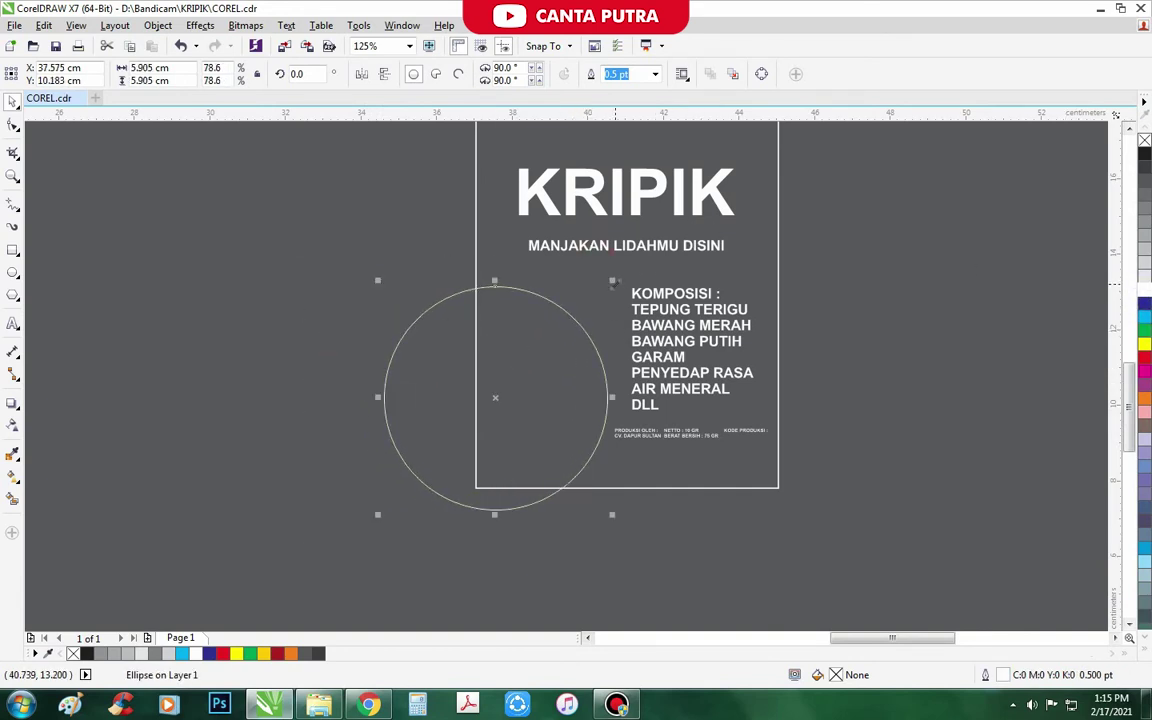
{"action": "left_click_drag", "start_coordinate": [612, 281], "coordinate": [646, 247]}
{"action": "scroll", "coordinate": [533, 390], "scroll_direction": "down", "scroll_amount": 1}
{"action": "scroll", "coordinate": [533, 390], "scroll_direction": "up", "scroll_amount": 1}
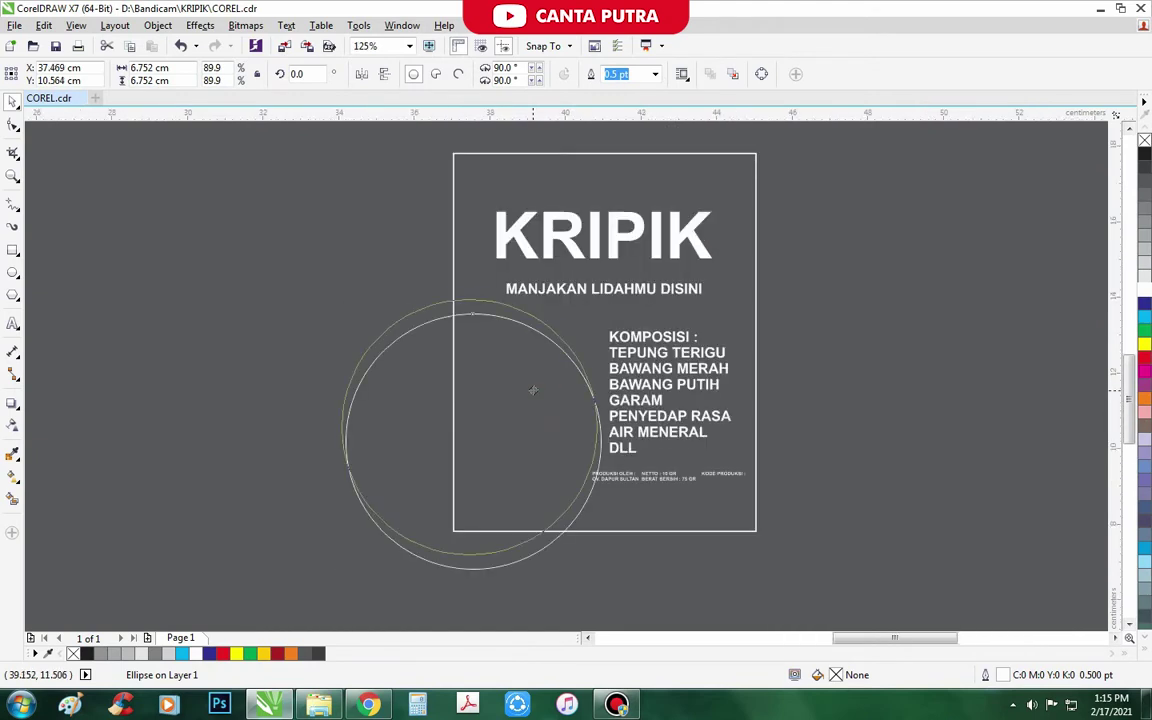
{"action": "left_click_drag", "start_coordinate": [533, 390], "coordinate": [536, 378]}
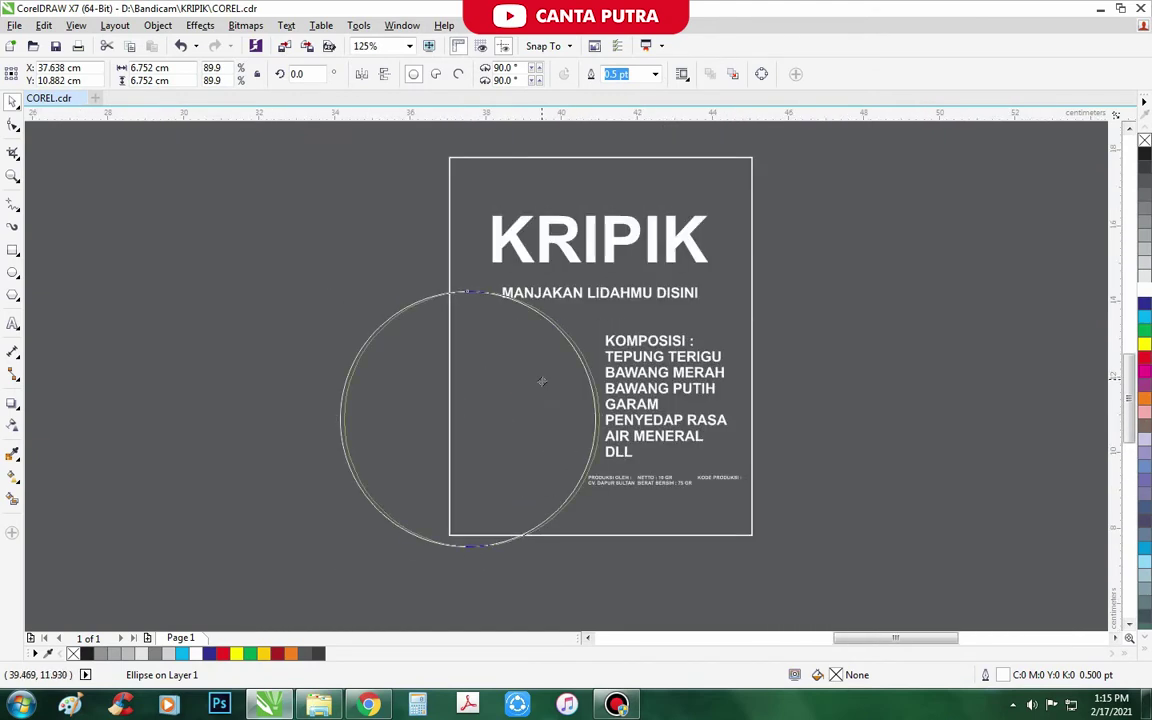
{"action": "scroll", "coordinate": [538, 380], "scroll_direction": "down", "scroll_amount": 1}
{"action": "left_click", "coordinate": [563, 296], "text": "shift"}
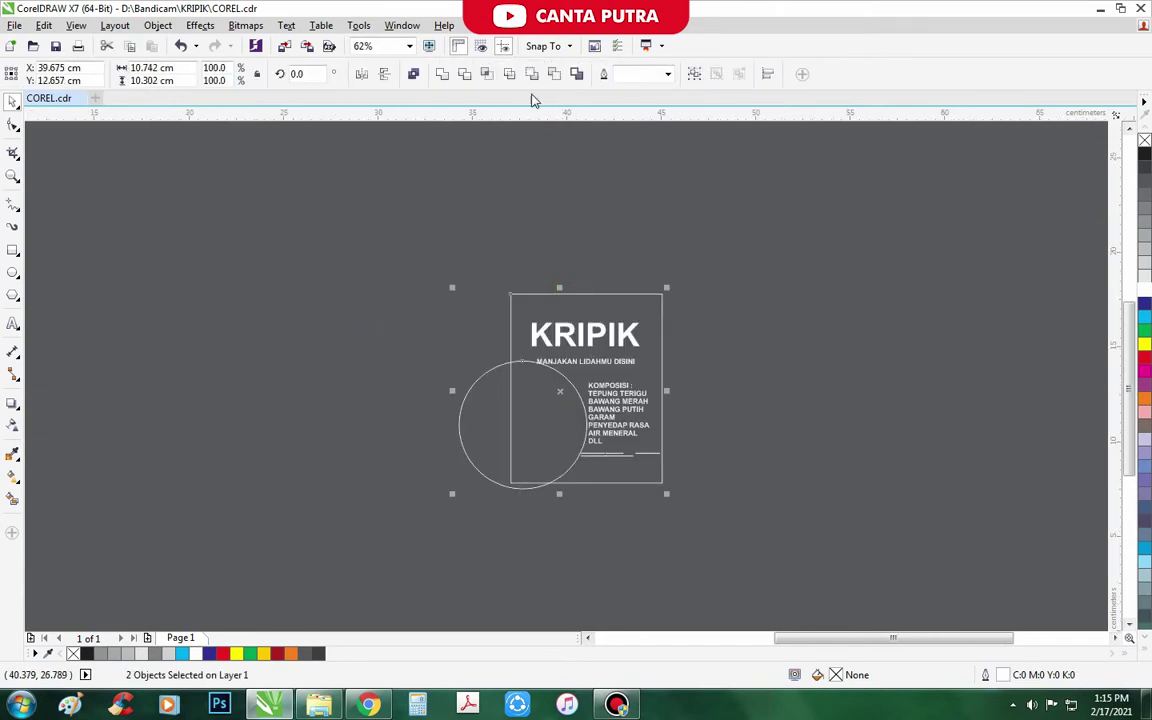
{"action": "left_click", "coordinate": [440, 72]}
{"action": "left_click", "coordinate": [476, 406]}
{"action": "key", "text": "Delete"}
Draw a roughly 0.29 cm white-outlined square beneath the producer and NETTO text.
{"action": "scroll", "coordinate": [603, 469], "scroll_direction": "up", "scroll_amount": 1}
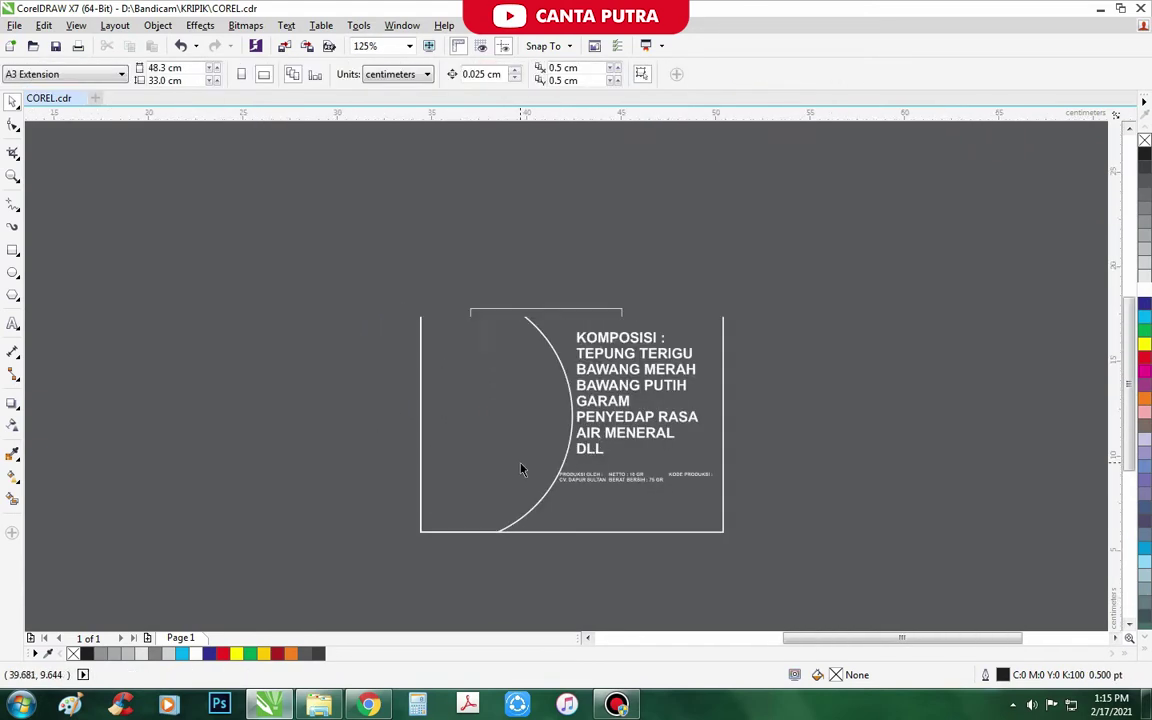
{"action": "scroll", "coordinate": [520, 466], "scroll_direction": "down", "scroll_amount": 1}
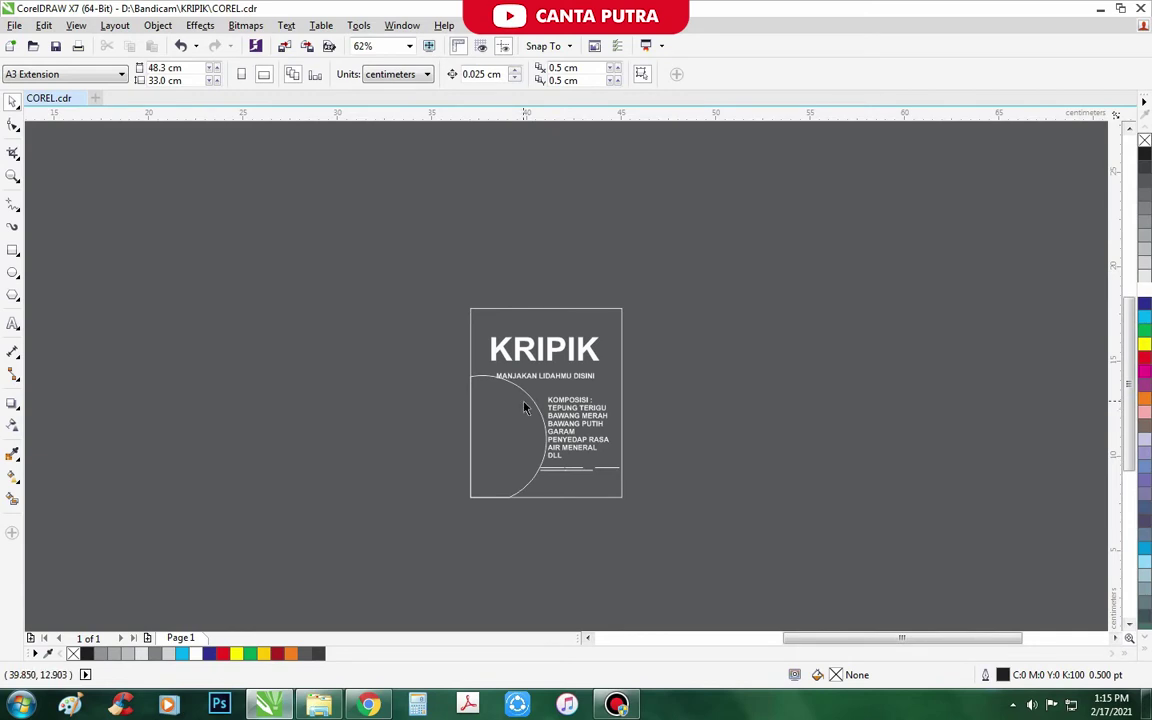
{"action": "scroll", "coordinate": [591, 492], "scroll_direction": "up", "scroll_amount": 2}
{"action": "left_click", "coordinate": [13, 252]}
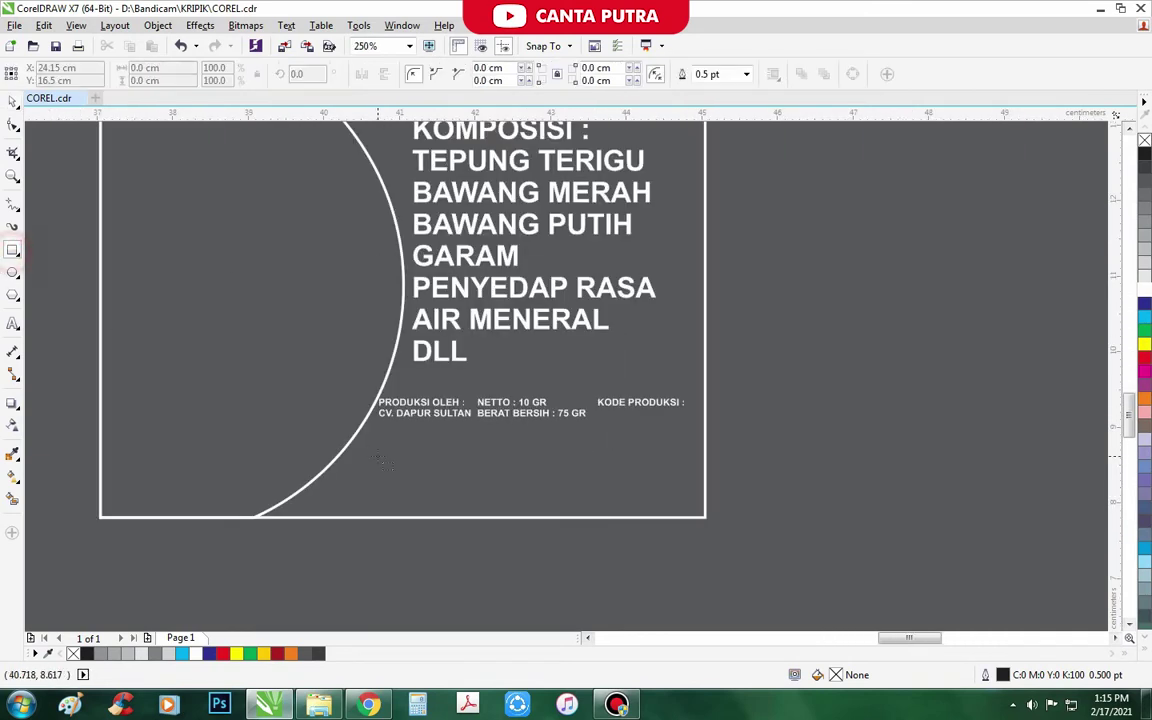
{"action": "scroll", "coordinate": [394, 504], "scroll_direction": "up", "scroll_amount": 1}
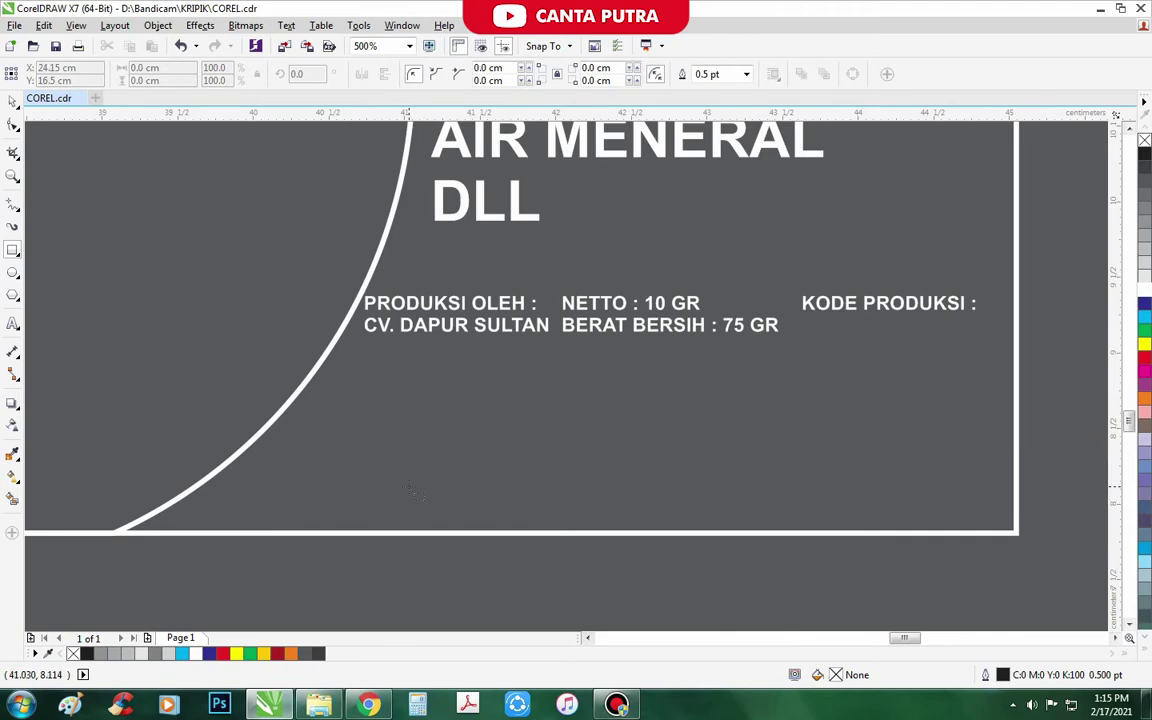
{"action": "scroll", "coordinate": [410, 490], "scroll_direction": "down", "scroll_amount": 2}
{"action": "scroll", "coordinate": [300, 440], "scroll_direction": "up", "scroll_amount": 2}
{"action": "left_click_drag", "start_coordinate": [268, 427], "coordinate": [301, 460]}
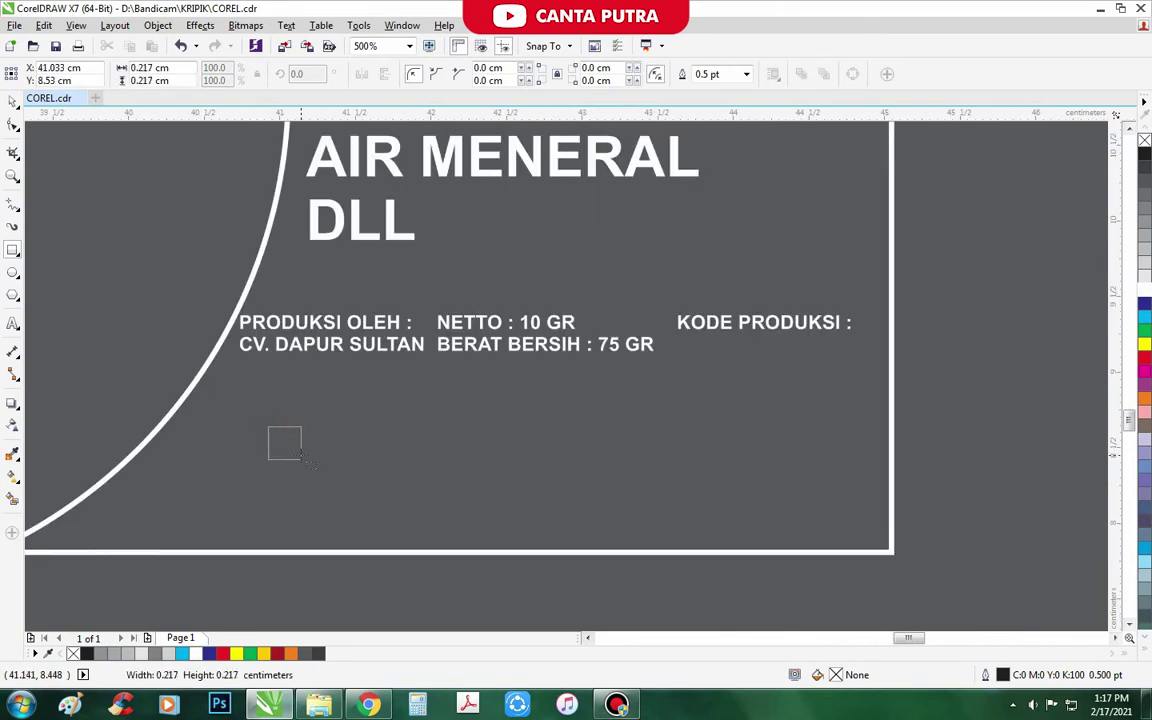
{"action": "scroll", "coordinate": [372, 486], "scroll_direction": "down", "scroll_amount": 1}
{"action": "scroll", "coordinate": [352, 478], "scroll_direction": "up", "scroll_amount": 1}
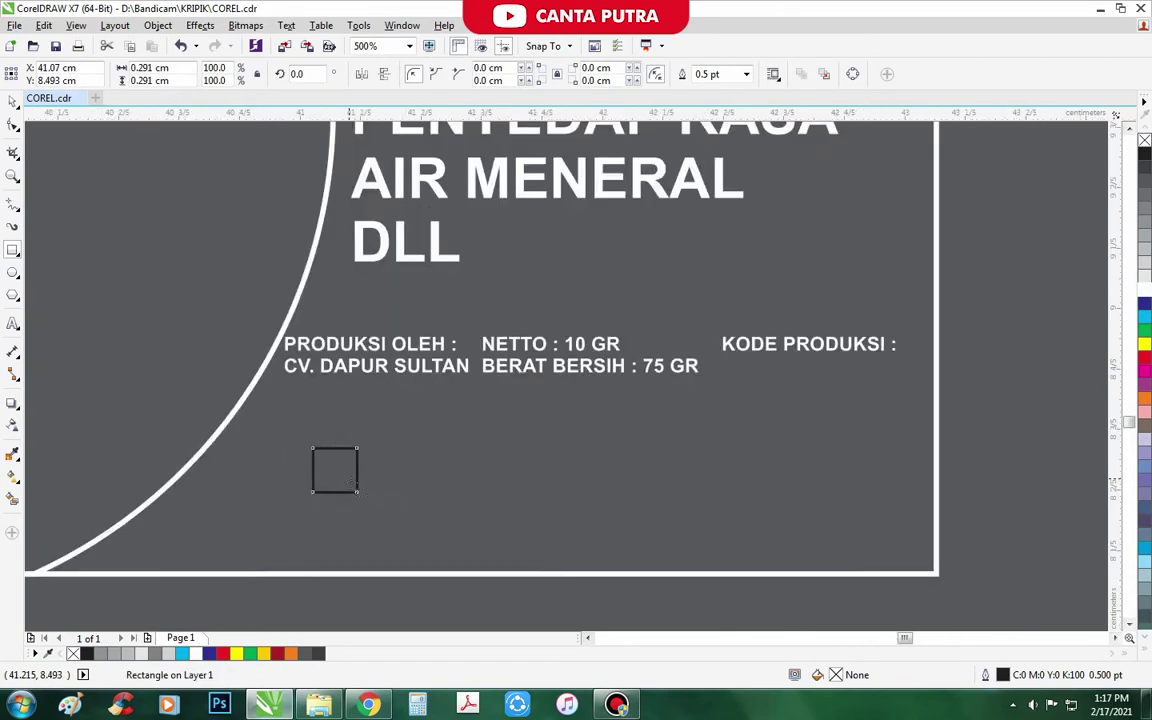
{"action": "scroll", "coordinate": [340, 470], "scroll_direction": "up", "scroll_amount": 1}
{"action": "scroll", "coordinate": [1043, 456], "scroll_direction": "down", "scroll_amount": 2}
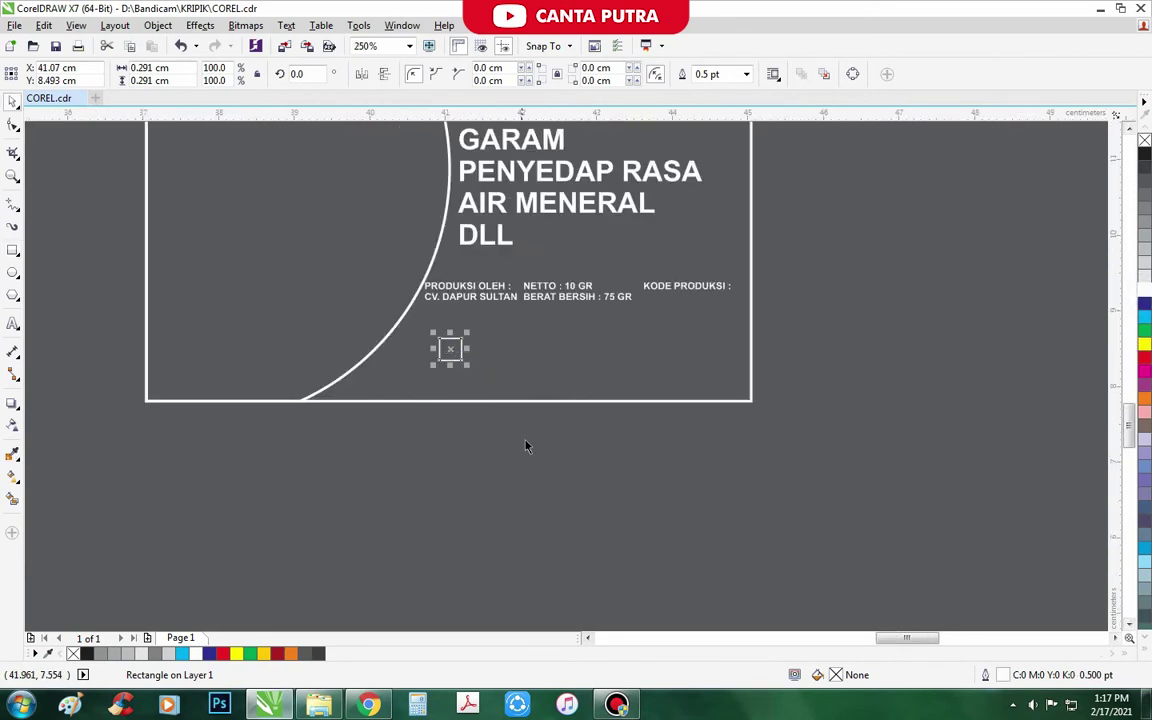
{"action": "scroll", "coordinate": [527, 445], "scroll_direction": "down", "scroll_amount": 2}
{"action": "left_click", "coordinate": [545, 481]}
{"action": "scroll", "coordinate": [545, 481], "scroll_direction": "up", "scroll_amount": 3}
{"action": "left_click", "coordinate": [512, 415]}
{"action": "scroll", "coordinate": [500, 397], "scroll_direction": "up", "scroll_amount": 1}
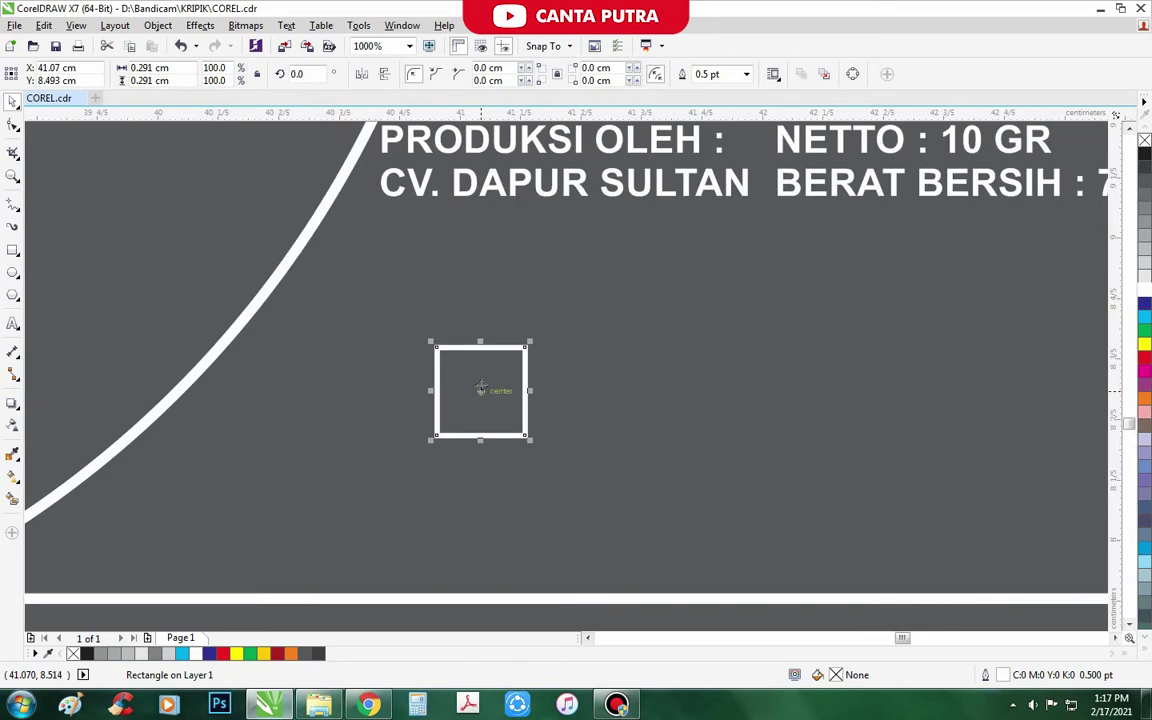
{"action": "scroll", "coordinate": [481, 388], "scroll_direction": "down", "scroll_amount": 3}
{"action": "left_click", "coordinate": [530, 476]}
{"action": "scroll", "coordinate": [530, 476], "scroll_direction": "down", "scroll_amount": 1}
{"action": "scroll", "coordinate": [530, 476], "scroll_direction": "up", "scroll_amount": 1}
Set the KRIPIK title's font to Clarendon Blk BT.
{"action": "left_click", "coordinate": [540, 322]}
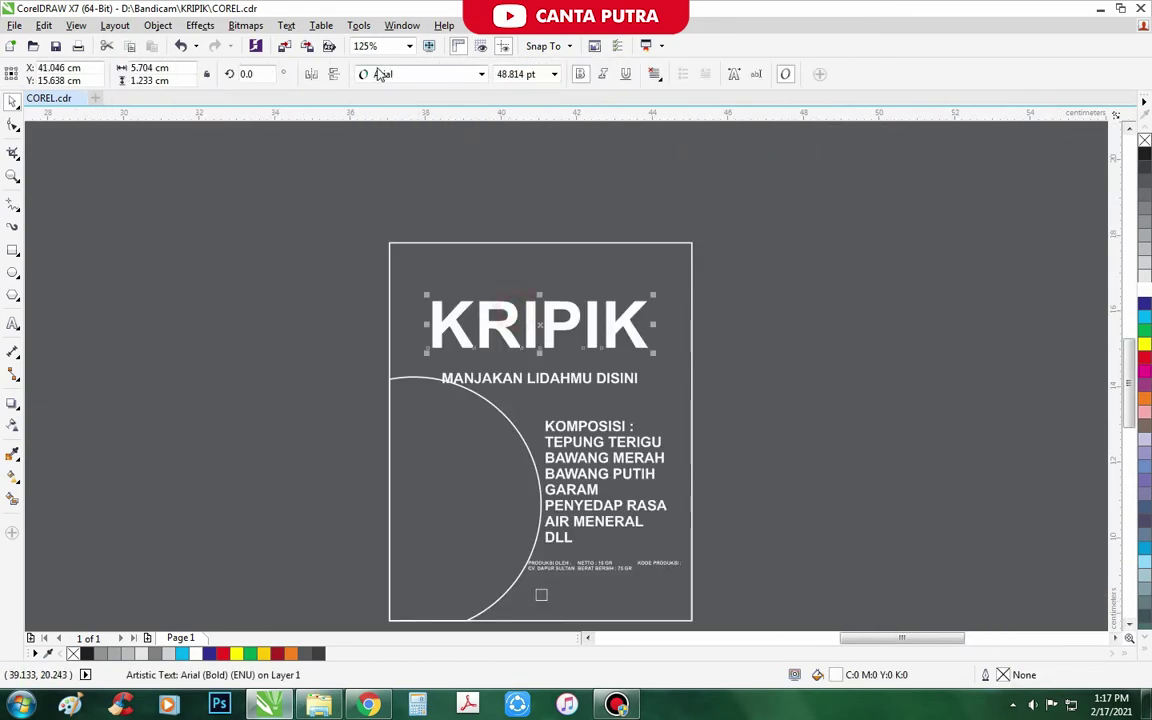
{"action": "left_click", "coordinate": [380, 75]}
{"action": "left_click", "coordinate": [424, 113]}
{"action": "left_click", "coordinate": [550, 267]}
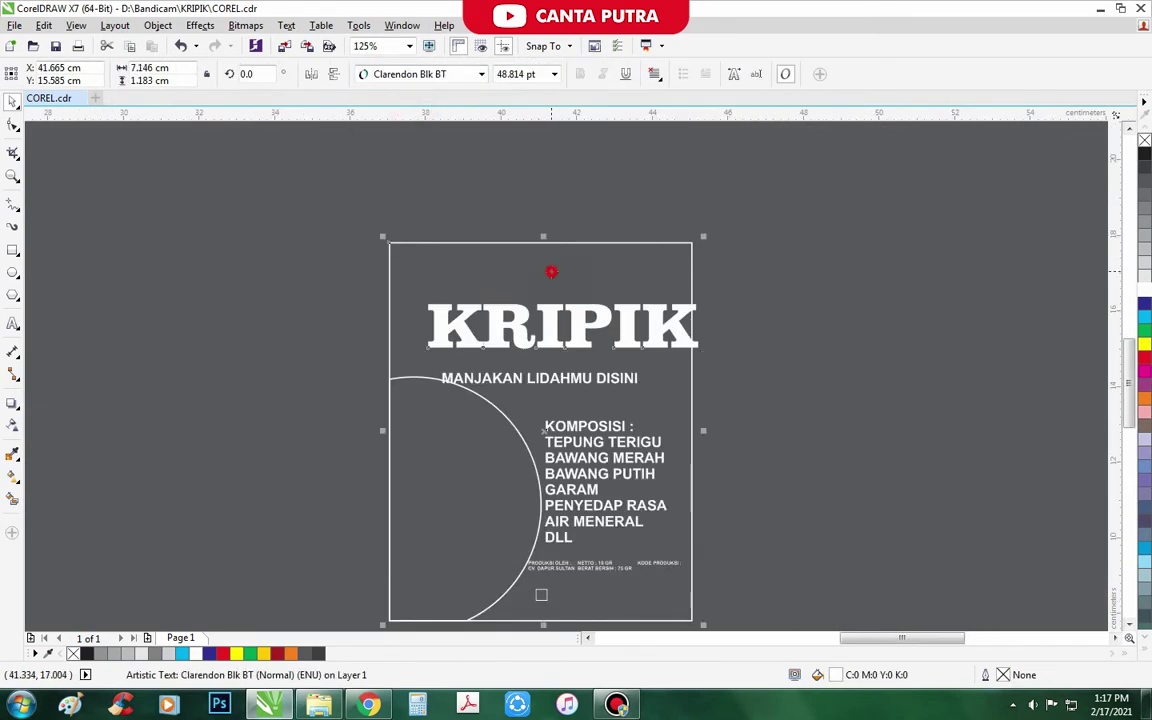
{"action": "left_click", "coordinate": [576, 330]}
Apply an envelope to KRIPIK and pull its top edge down in the middle.
{"action": "scroll", "coordinate": [576, 330], "scroll_direction": "up", "scroll_amount": 1}
{"action": "scroll", "coordinate": [576, 330], "scroll_direction": "down", "scroll_amount": 1}
{"action": "left_click", "coordinate": [14, 405]}
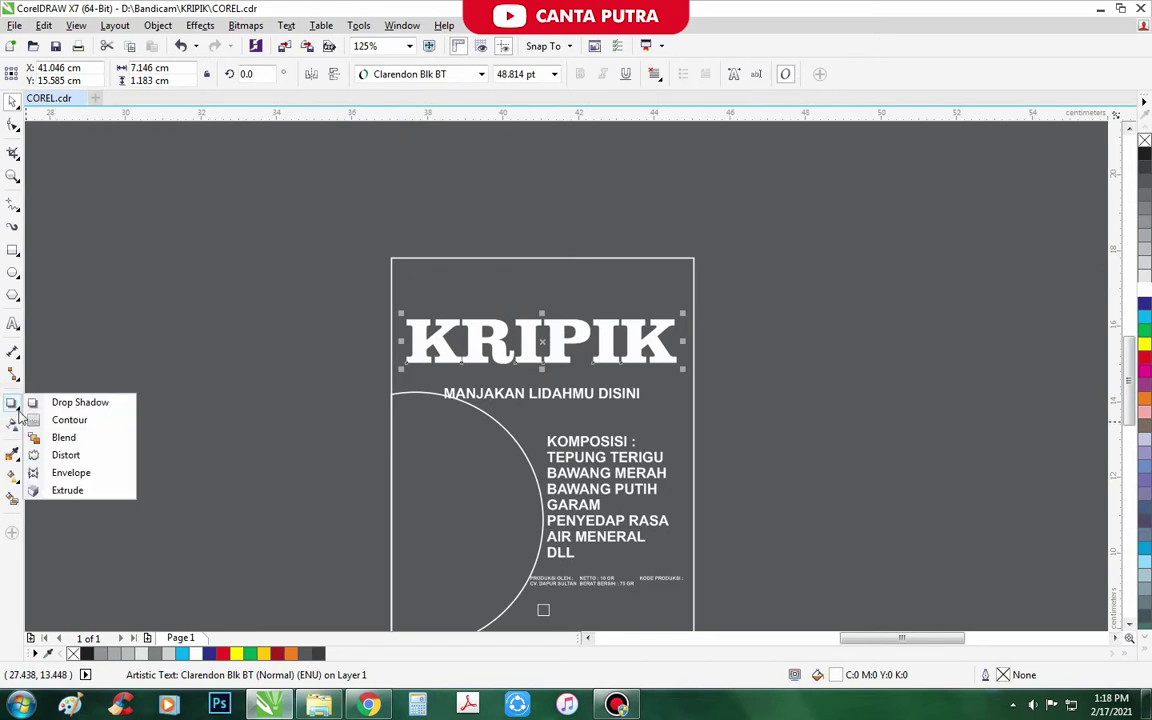
{"action": "left_click", "coordinate": [75, 476]}
{"action": "scroll", "coordinate": [553, 307], "scroll_direction": "up", "scroll_amount": 1}
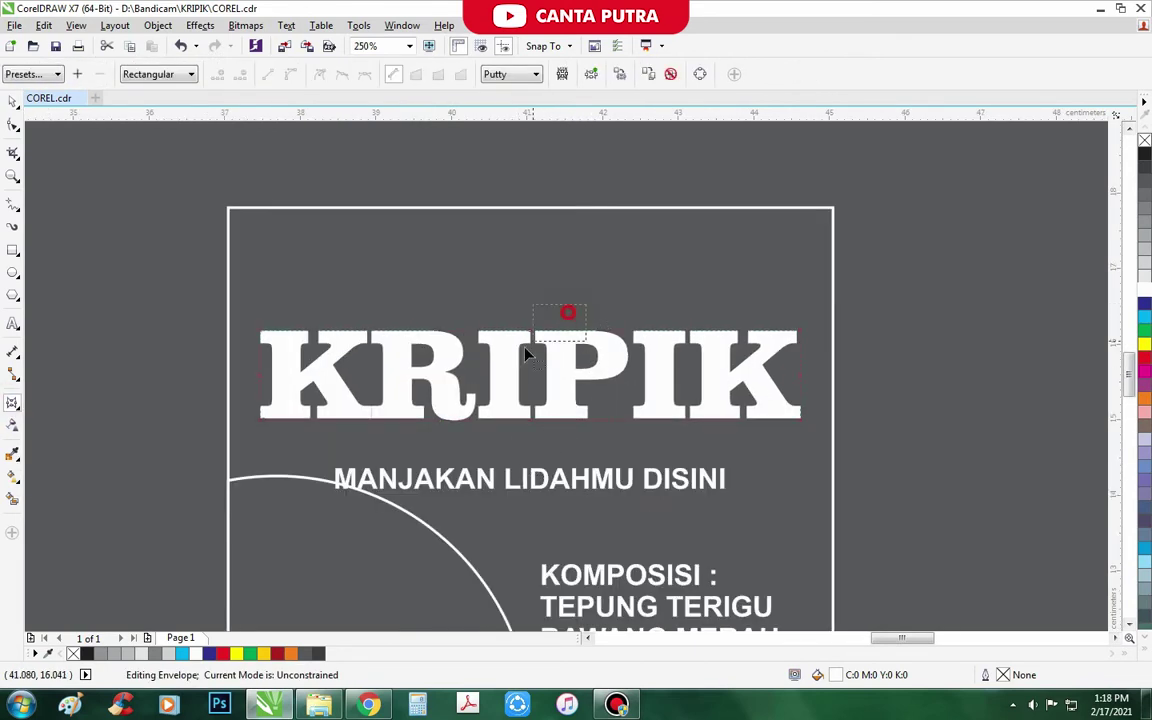
{"action": "left_click", "coordinate": [535, 334]}
{"action": "mouse_move", "coordinate": [535, 337]}
{"action": "left_mouse_down"}
{"action": "mouse_move", "coordinate": [535, 418]}
{"action": "mouse_move", "coordinate": [535, 405]}
{"action": "left_mouse_up"}
{"action": "key", "text": "space"}
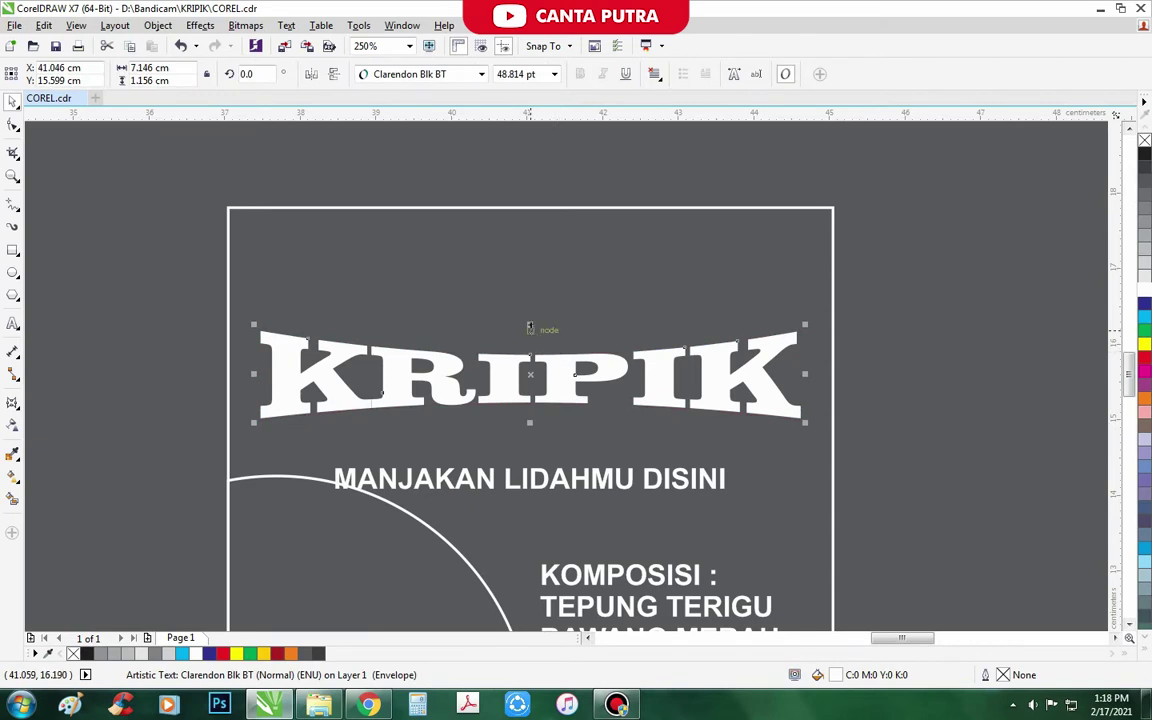
Stretch the warped KRIPIK title taller, then deselect it.
{"action": "left_click_drag", "start_coordinate": [530, 326], "coordinate": [530, 272]}
{"action": "scroll", "coordinate": [530, 272], "scroll_direction": "down", "scroll_amount": 2}
{"action": "scroll", "coordinate": [620, 388], "scroll_direction": "up", "scroll_amount": 2}
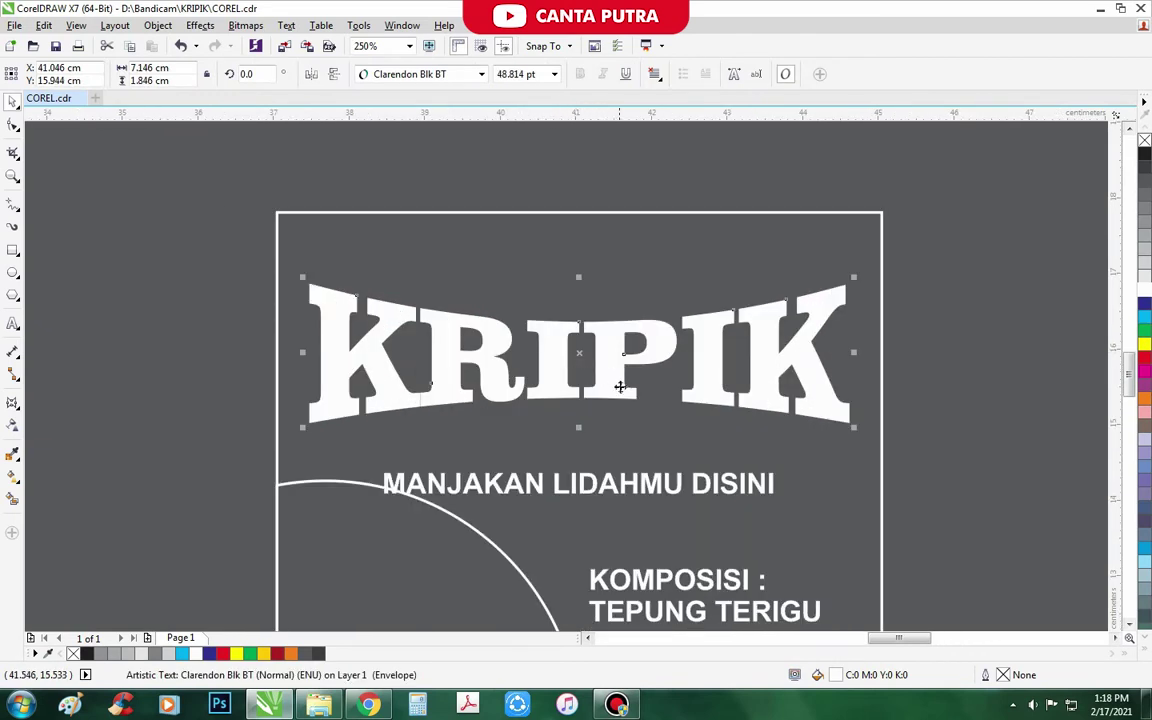
{"action": "scroll", "coordinate": [620, 388], "scroll_direction": "down", "scroll_amount": 2}
{"action": "left_click", "coordinate": [740, 368]}
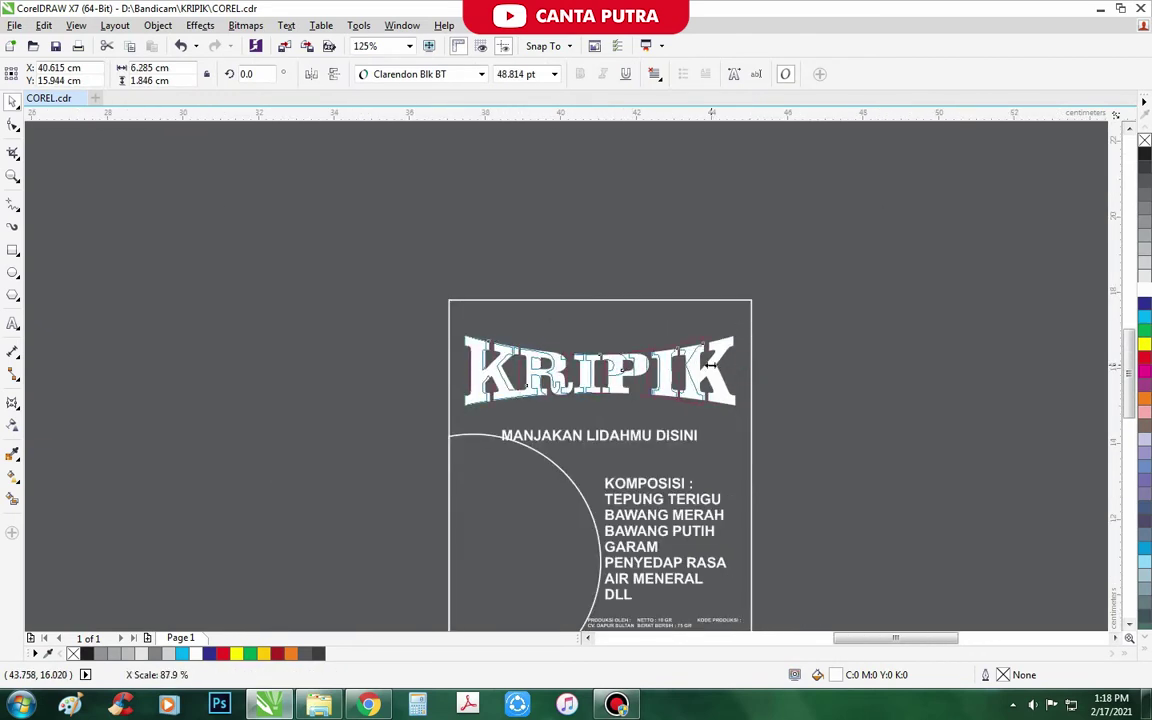
{"action": "left_click", "coordinate": [640, 321]}
{"action": "scroll", "coordinate": [757, 393], "scroll_direction": "down", "scroll_amount": 1}
{"action": "left_click", "coordinate": [757, 393]}
{"action": "scroll", "coordinate": [693, 363], "scroll_direction": "up", "scroll_amount": 2}
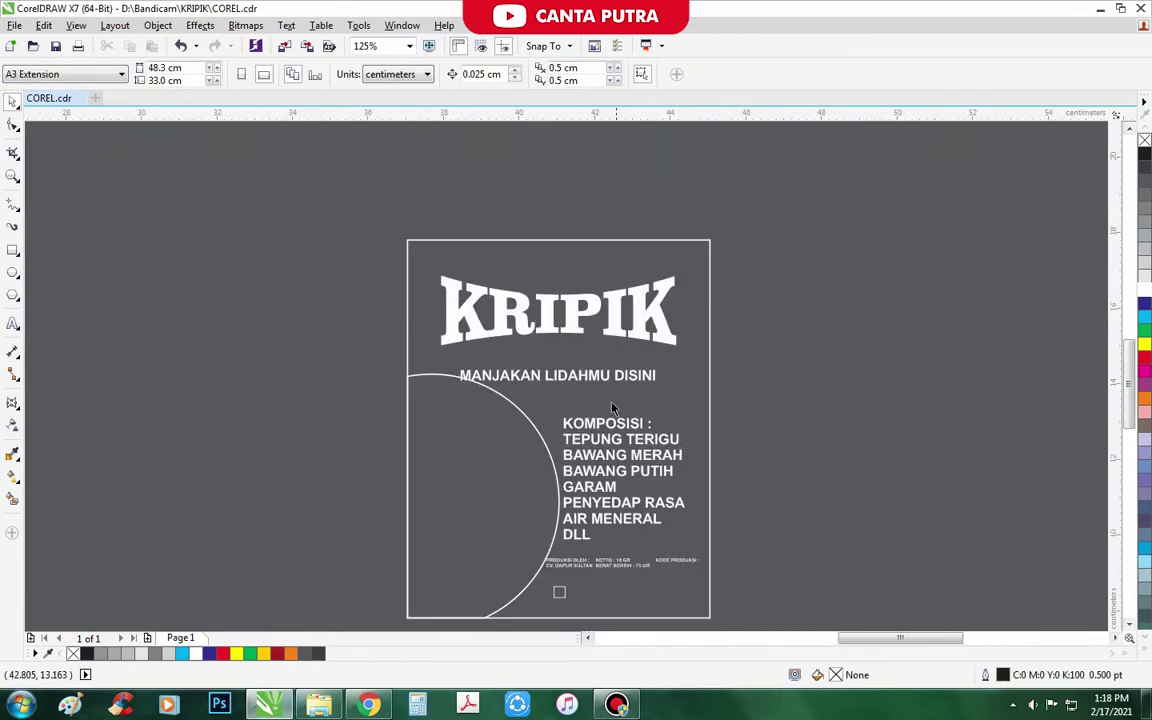
Set the tagline in the Freehand521 BT script font.
{"action": "left_click", "coordinate": [550, 372]}
{"action": "left_click", "coordinate": [433, 78]}
{"action": "left_click", "coordinate": [414, 133]}
{"action": "scroll", "coordinate": [557, 352], "scroll_direction": "up", "scroll_amount": 2}
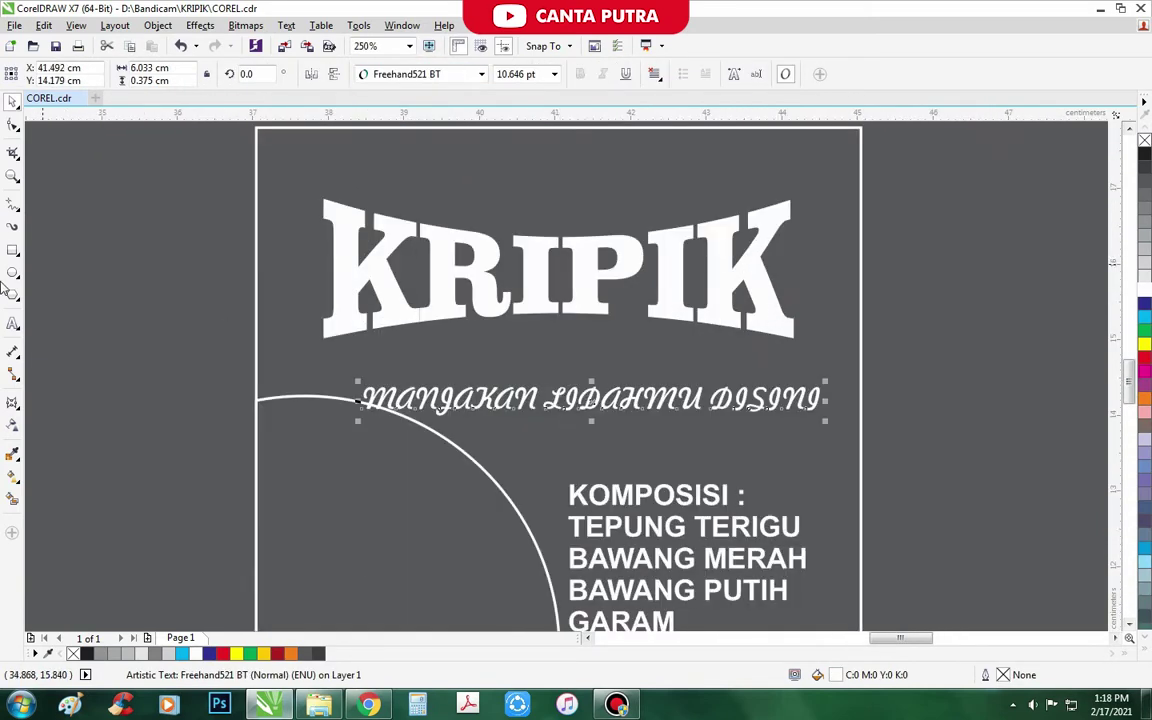
Change the tagline to Title Case so it reads 'Manjakan Lidahmu Disini'.
{"action": "double_click", "coordinate": [461, 398]}
{"action": "key", "text": "ctrl+a"}
{"action": "key", "text": "shift+F3"}
{"action": "key", "text": "t"}
{"action": "key", "text": "Return"}
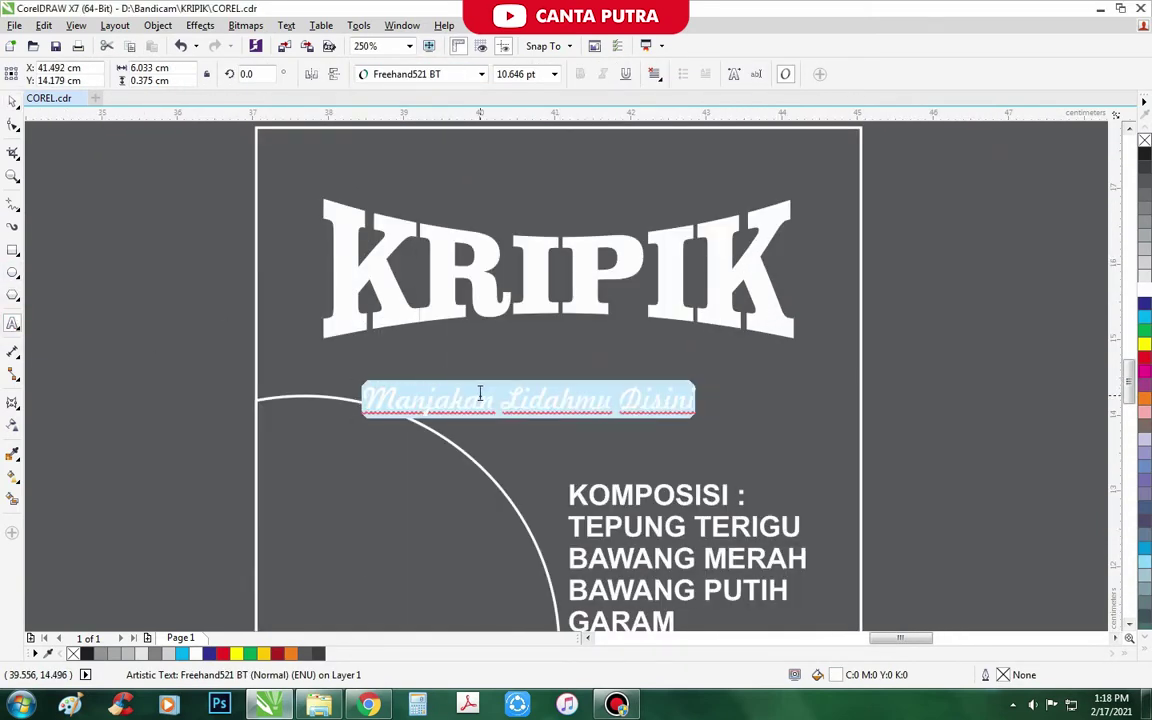
{"action": "scroll", "coordinate": [464, 398], "scroll_direction": "up", "scroll_amount": 1}
{"action": "scroll", "coordinate": [548, 438], "scroll_direction": "down", "scroll_amount": 1}
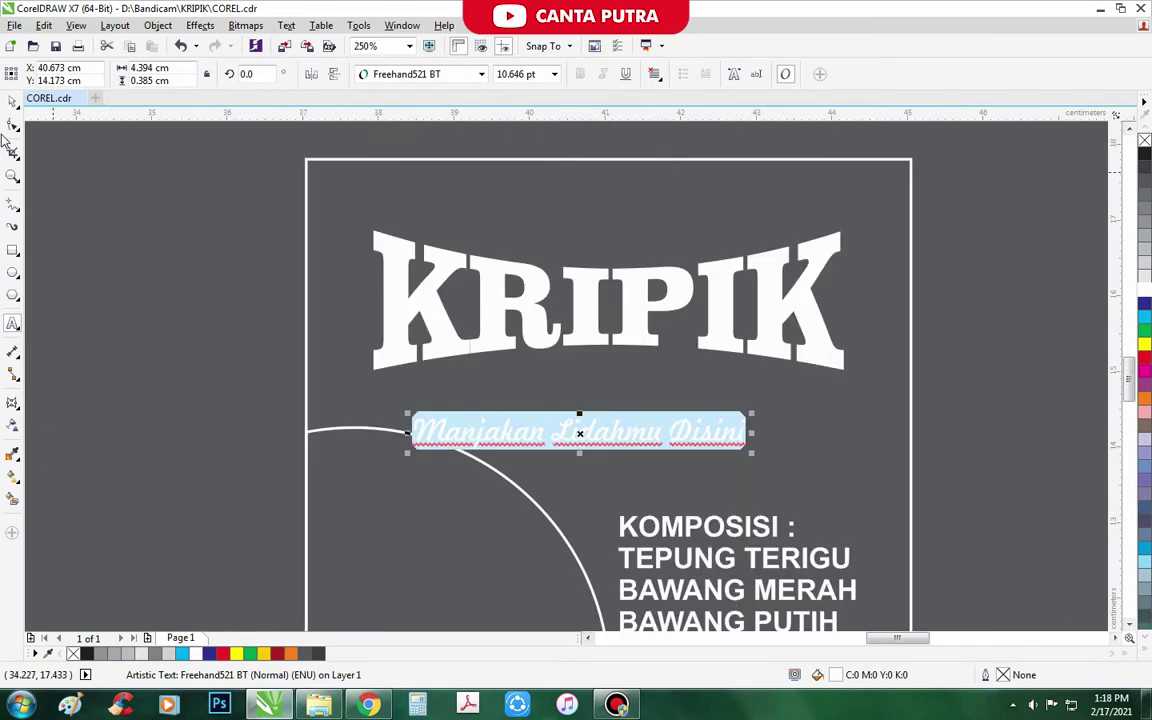
{"action": "left_click", "coordinate": [12, 100]}
Select the composition list text for editing.
{"action": "left_click", "coordinate": [669, 452]}
{"action": "left_click", "coordinate": [605, 430]}
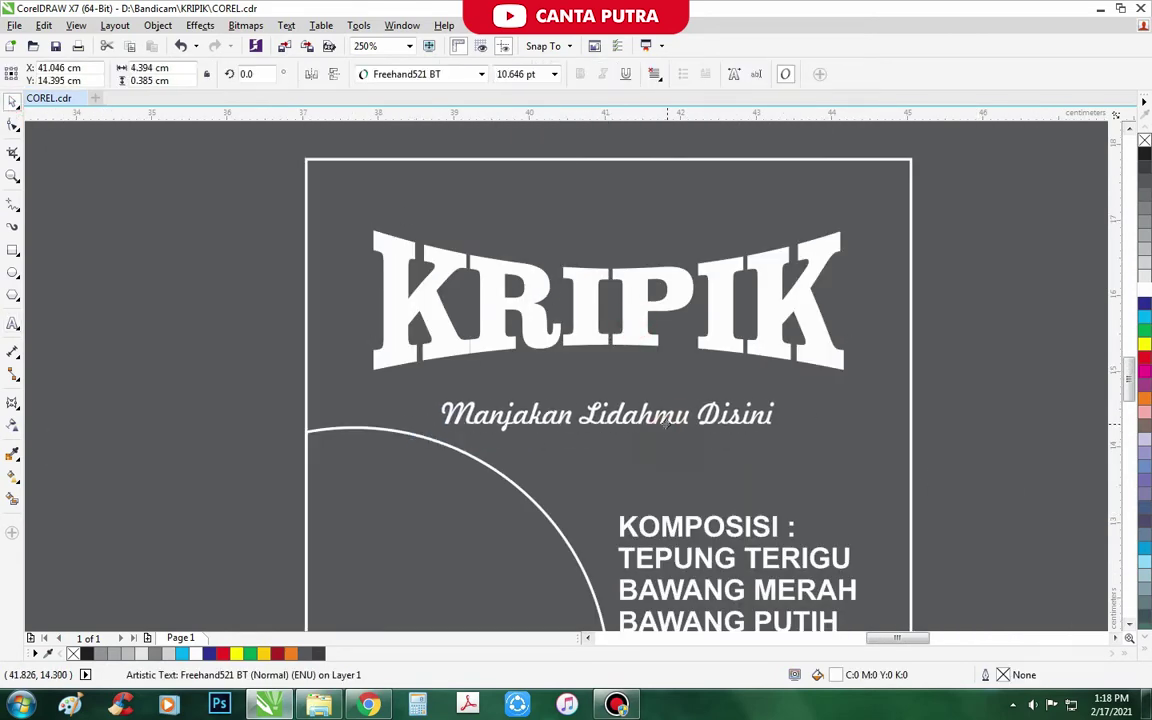
{"action": "scroll", "coordinate": [613, 310], "scroll_direction": "down", "scroll_amount": 1}
{"action": "scroll", "coordinate": [681, 532], "scroll_direction": "up", "scroll_amount": 1}
{"action": "left_click", "coordinate": [580, 380]}
Convert the whole composition list to Title Case.
{"action": "left_click", "coordinate": [14, 325]}
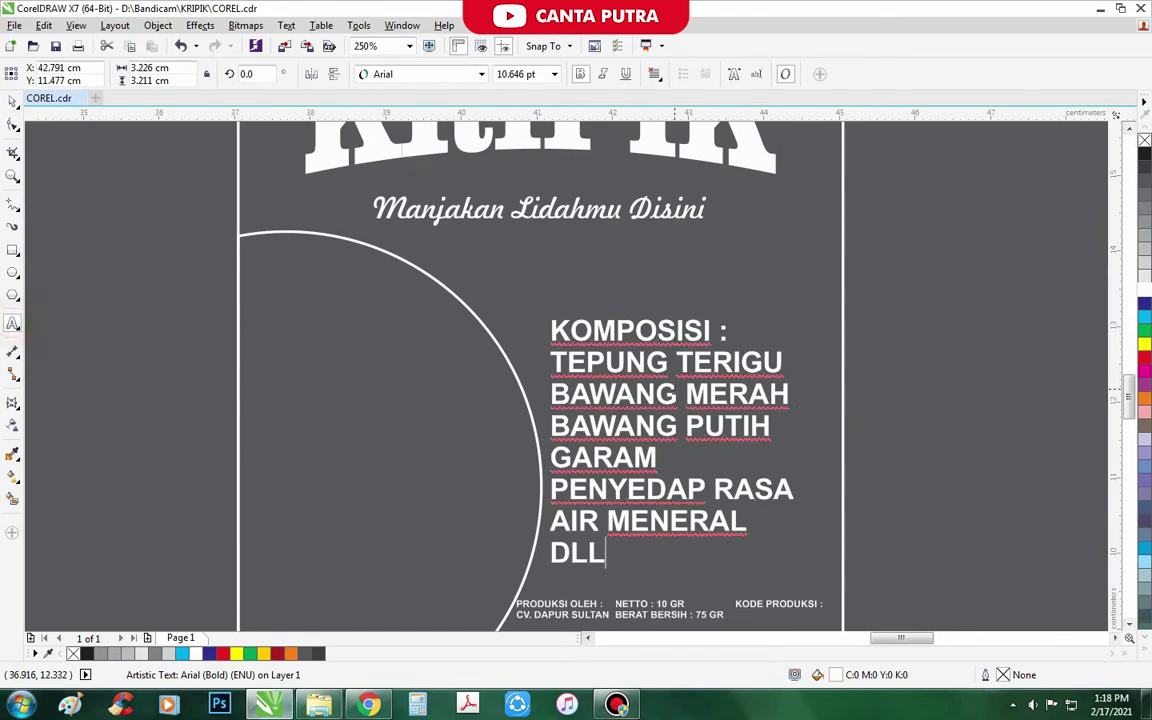
{"action": "key", "text": "ctrl+a"}
{"action": "key", "text": "shift+F3"}
{"action": "key", "text": "Return"}
{"action": "scroll", "coordinate": [680, 363], "scroll_direction": "up", "scroll_amount": 1}
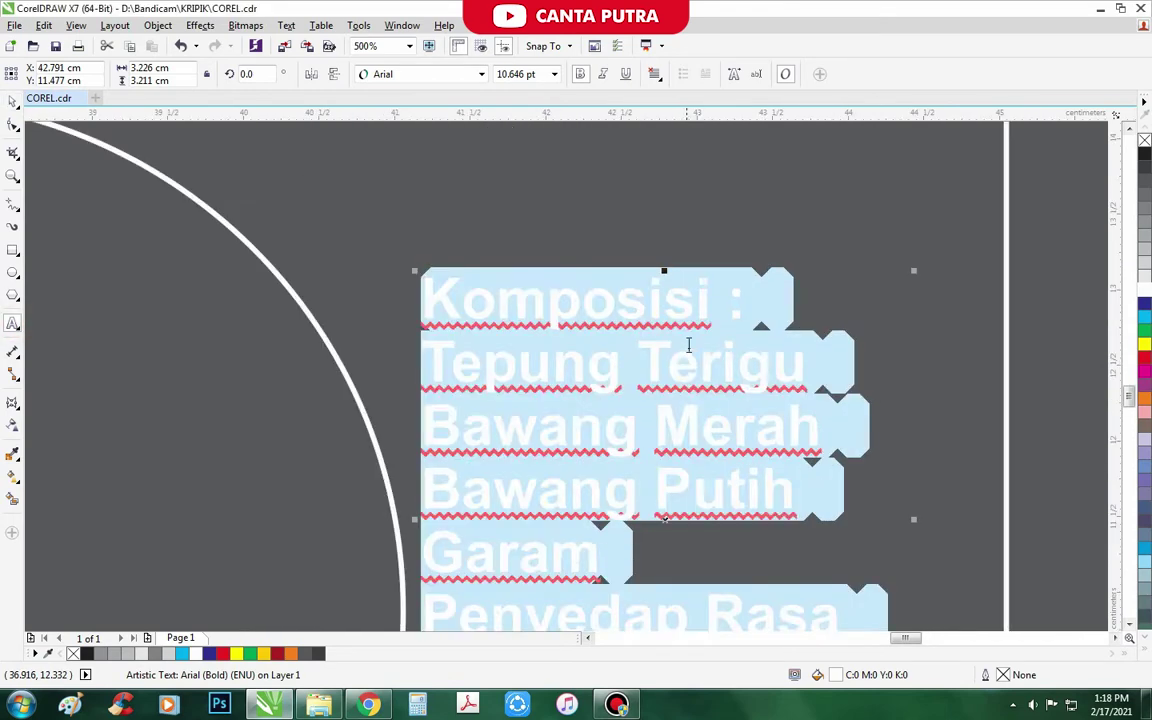
Make the 'KOMPOSISI :' heading line uppercase.
{"action": "left_click", "coordinate": [764, 298]}
{"action": "left_click_drag", "start_coordinate": [764, 298], "coordinate": [321, 305]}
{"action": "key", "text": "shift+F3"}
{"action": "key", "text": "u"}
{"action": "key", "text": "Return"}
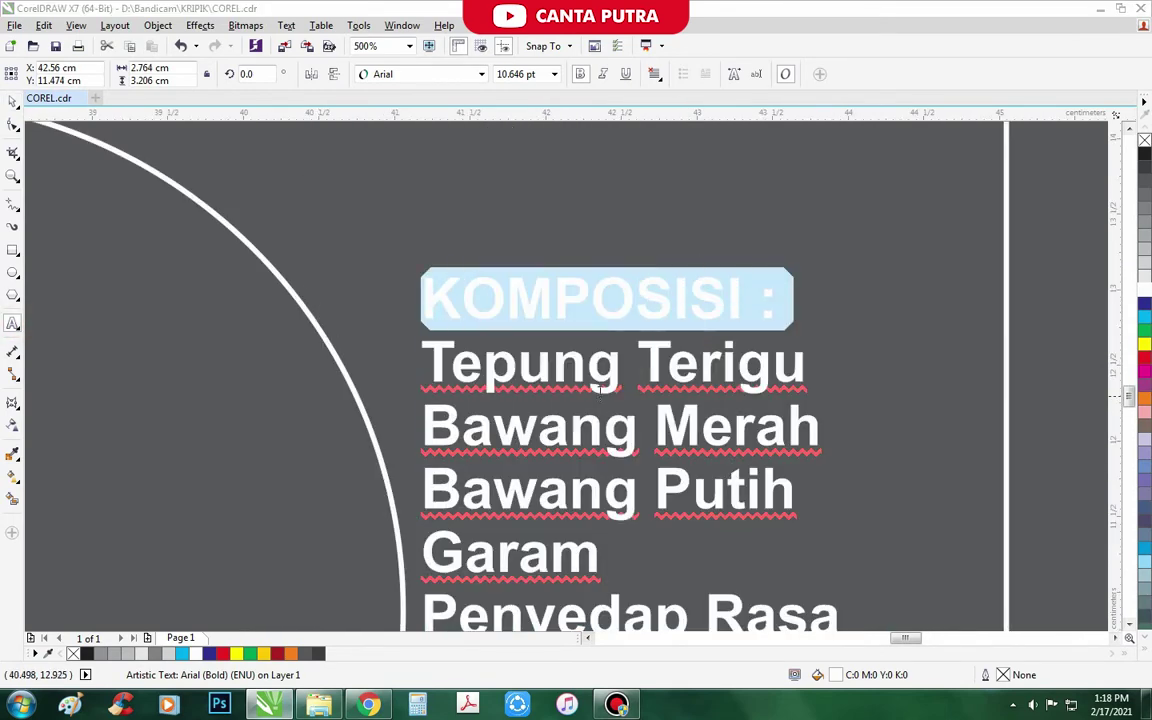
{"action": "scroll", "coordinate": [530, 357], "scroll_direction": "down", "scroll_amount": 1}
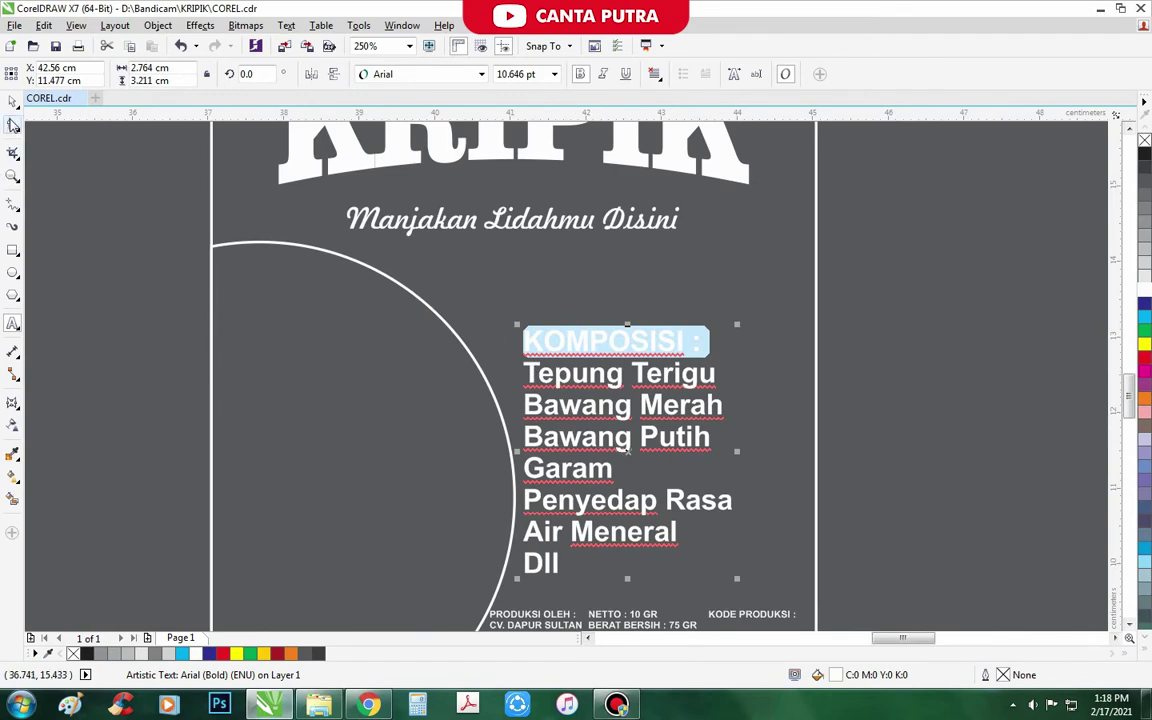
{"action": "key", "text": "ctrl+space"}
{"action": "scroll", "coordinate": [501, 342], "scroll_direction": "down", "scroll_amount": 1}
{"action": "scroll", "coordinate": [586, 372], "scroll_direction": "up", "scroll_amount": 1}
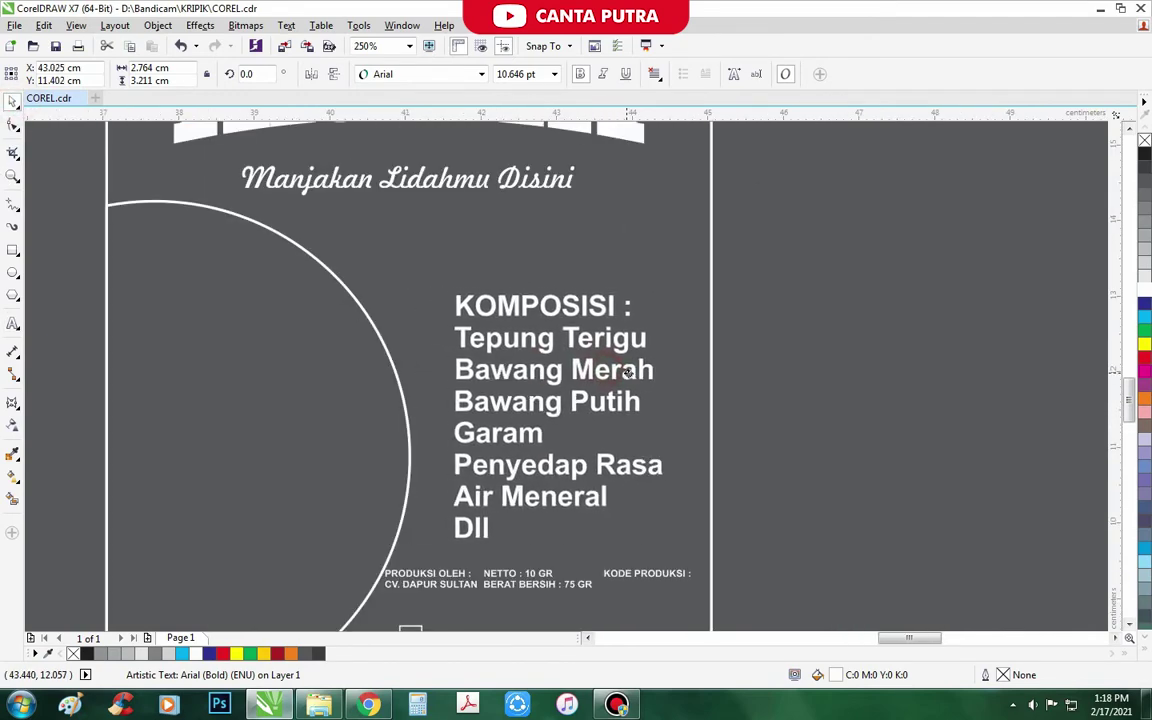
Set the composition list in HP Simplified and nudge it up and right.
{"action": "left_click", "coordinate": [481, 74]}
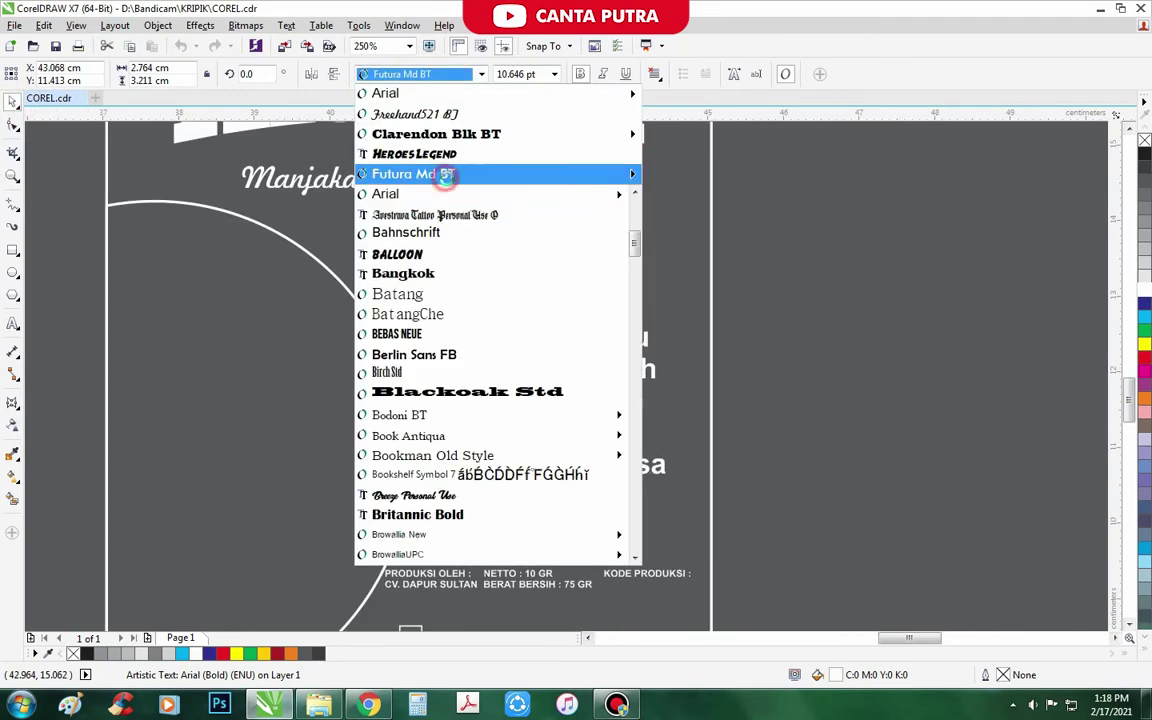
{"action": "left_click", "coordinate": [440, 175]}
{"action": "left_click", "coordinate": [413, 80]}
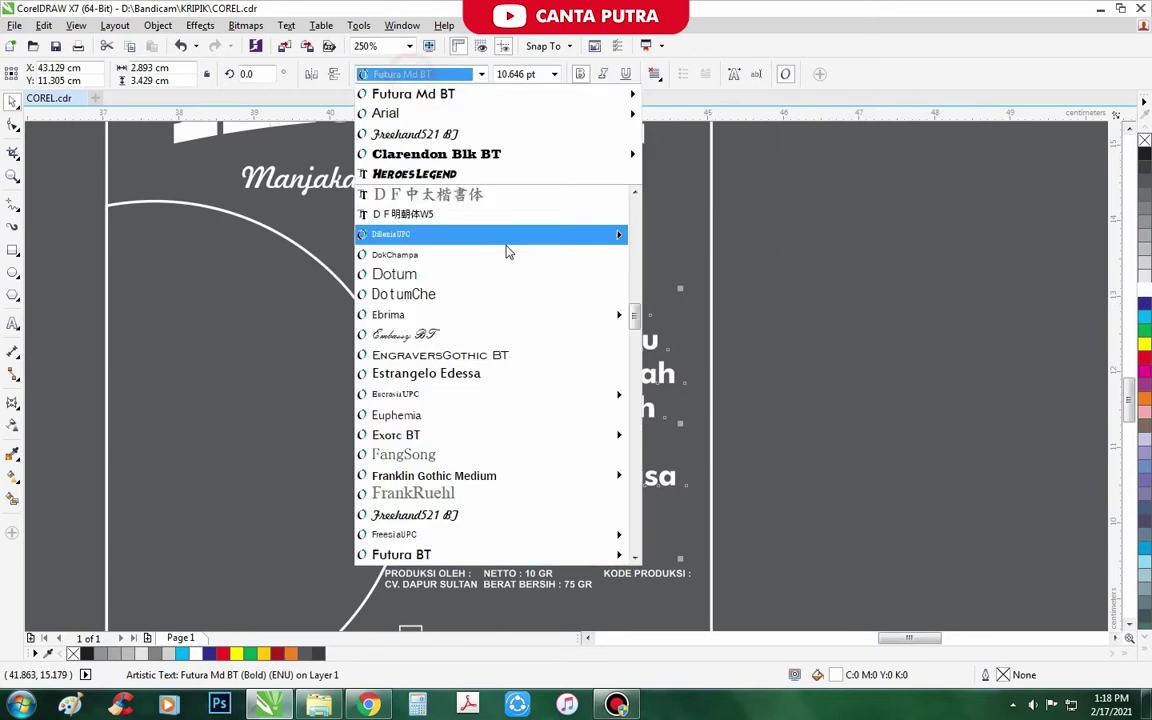
{"action": "scroll", "coordinate": [506, 249], "scroll_direction": "down", "scroll_amount": 1}
{"action": "scroll", "coordinate": [460, 380], "scroll_direction": "down", "scroll_amount": 2}
{"action": "scroll", "coordinate": [470, 425], "scroll_direction": "down", "scroll_amount": 4}
{"action": "scroll", "coordinate": [470, 437], "scroll_direction": "down", "scroll_amount": 3}
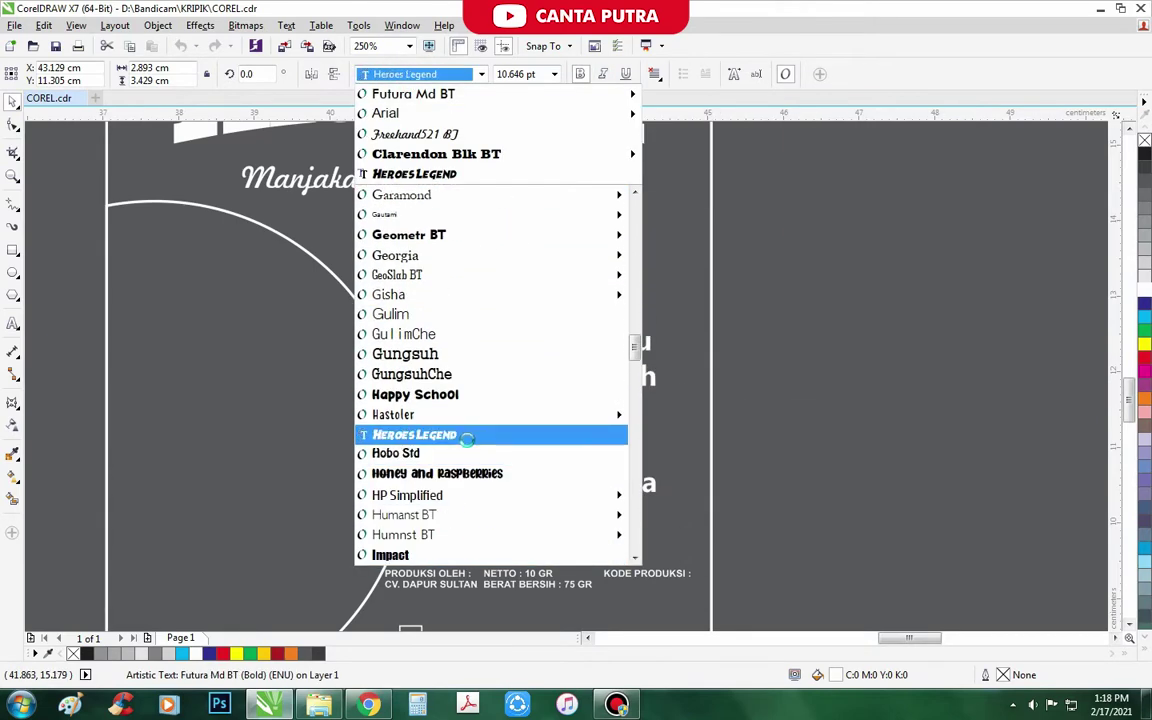
{"action": "scroll", "coordinate": [463, 437], "scroll_direction": "down", "scroll_amount": 3}
{"action": "left_click", "coordinate": [463, 436]}
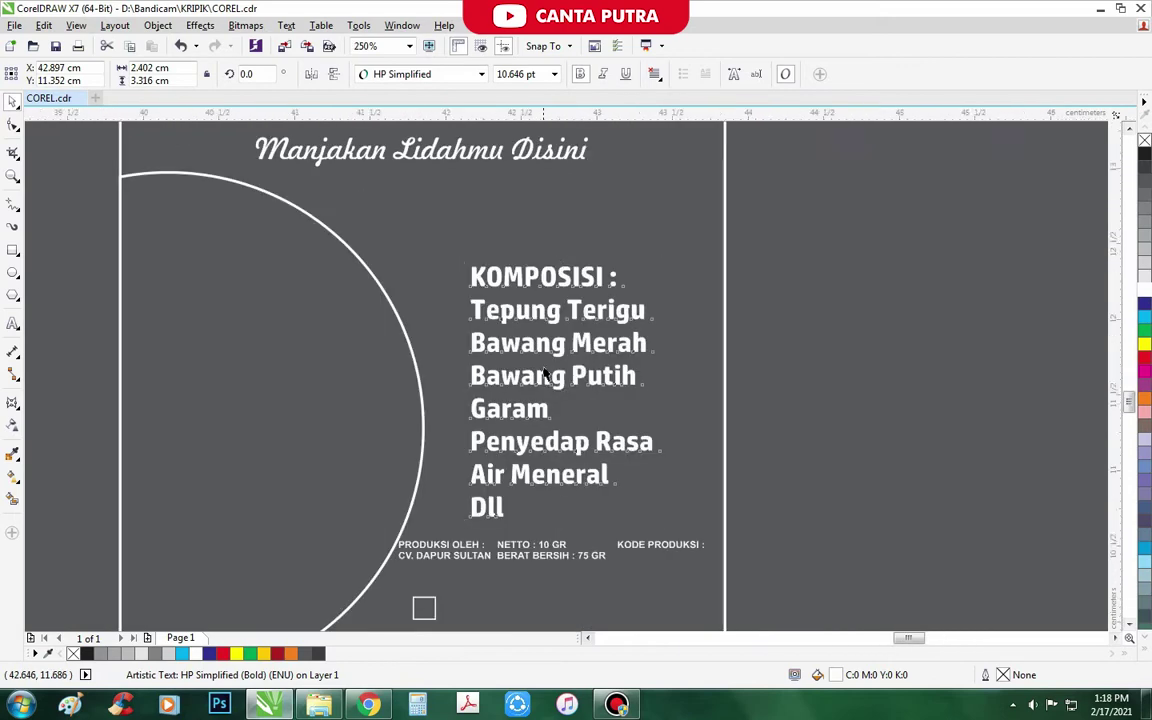
{"action": "left_click_drag", "start_coordinate": [525, 358], "coordinate": [541, 338]}
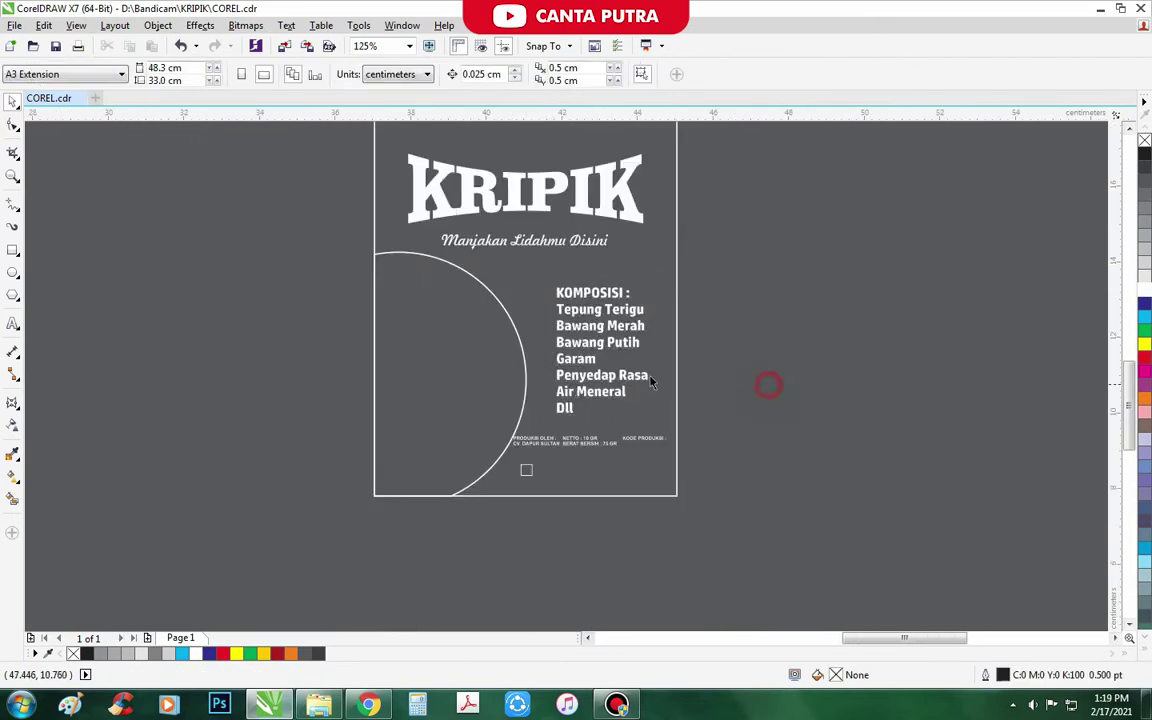
Finish editing the composition list and nudge it two steps right.
{"action": "left_click", "coordinate": [501, 405]}
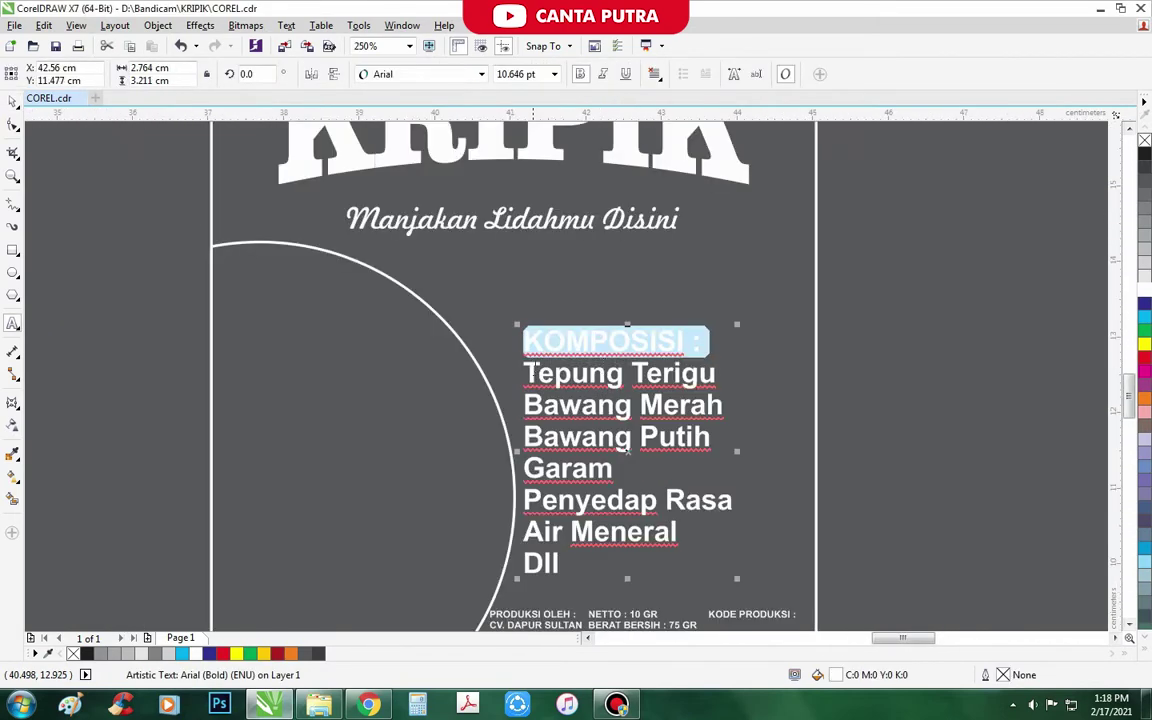
{"action": "left_click", "coordinate": [12, 100]}
{"action": "key", "text": "Right"}
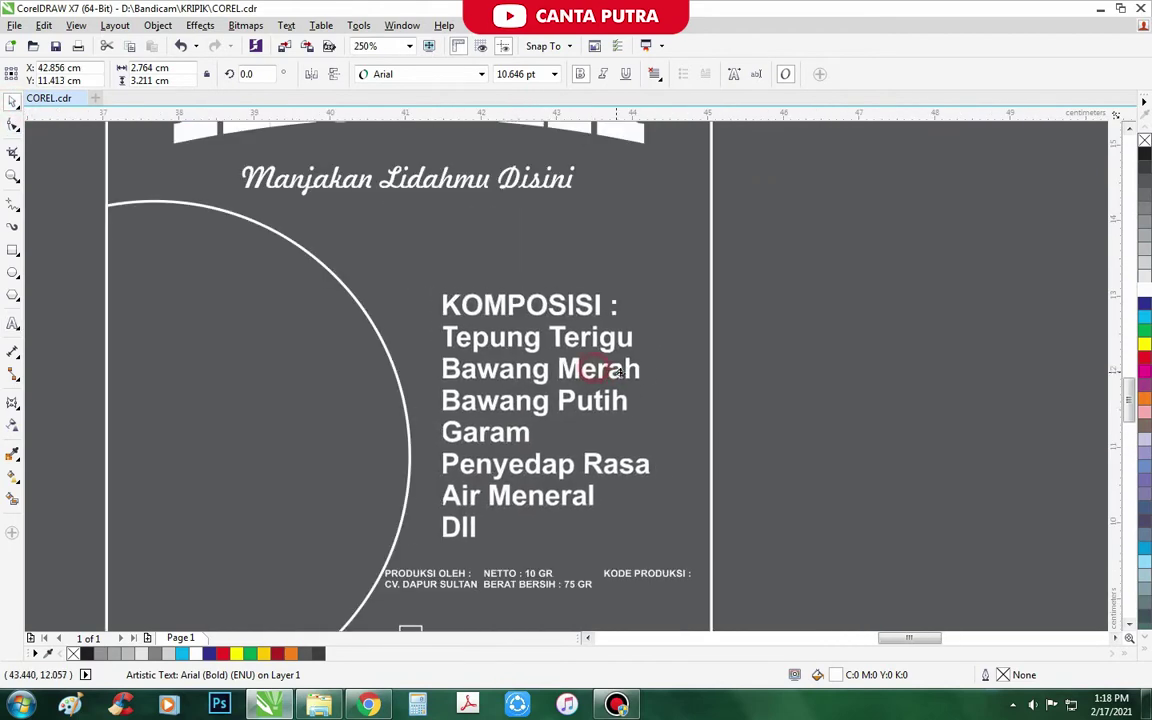
{"action": "key", "text": "Right"}
Reapply HP Simplified to the composition list after briefly trying Futura Md BT.
{"action": "left_click", "coordinate": [422, 76]}
{"action": "left_click", "coordinate": [570, 162]}
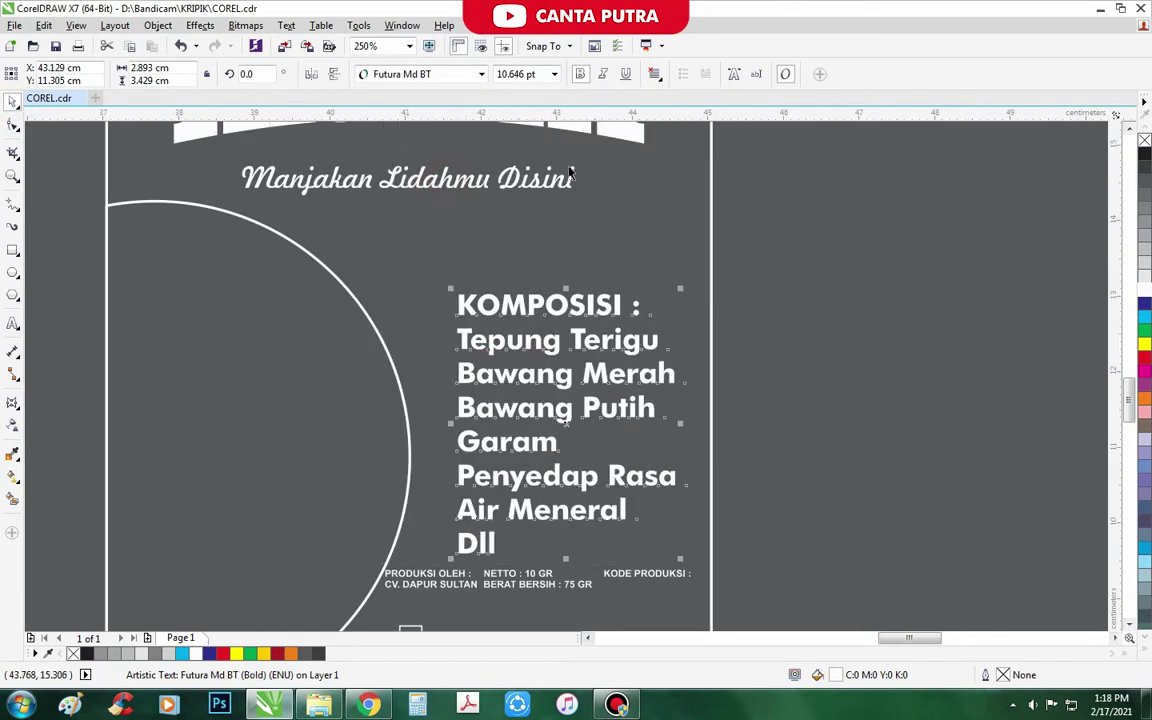
{"action": "left_click", "coordinate": [410, 76]}
{"action": "scroll", "coordinate": [506, 267], "scroll_direction": "down", "scroll_amount": 3}
{"action": "scroll", "coordinate": [480, 400], "scroll_direction": "down", "scroll_amount": 3}
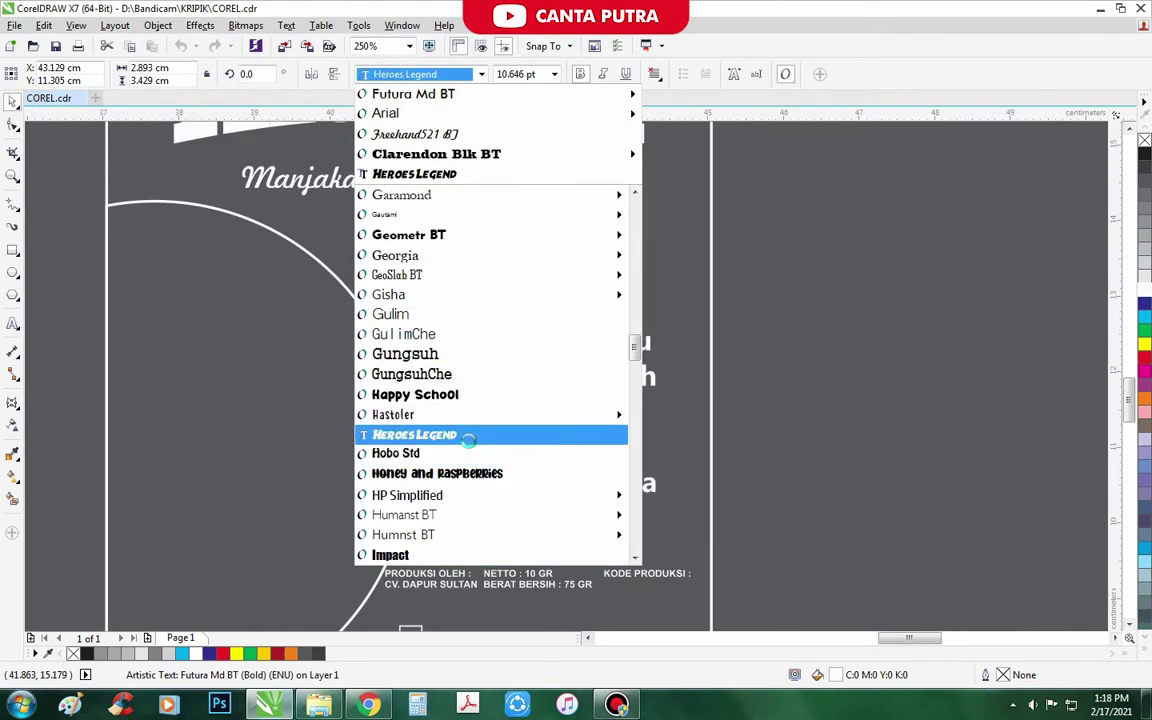
{"action": "scroll", "coordinate": [470, 437], "scroll_direction": "down", "scroll_amount": 1}
{"action": "left_click", "coordinate": [465, 441]}
{"action": "scroll", "coordinate": [552, 460], "scroll_direction": "up", "scroll_amount": 2}
{"action": "scroll", "coordinate": [640, 390], "scroll_direction": "down", "scroll_amount": 2}
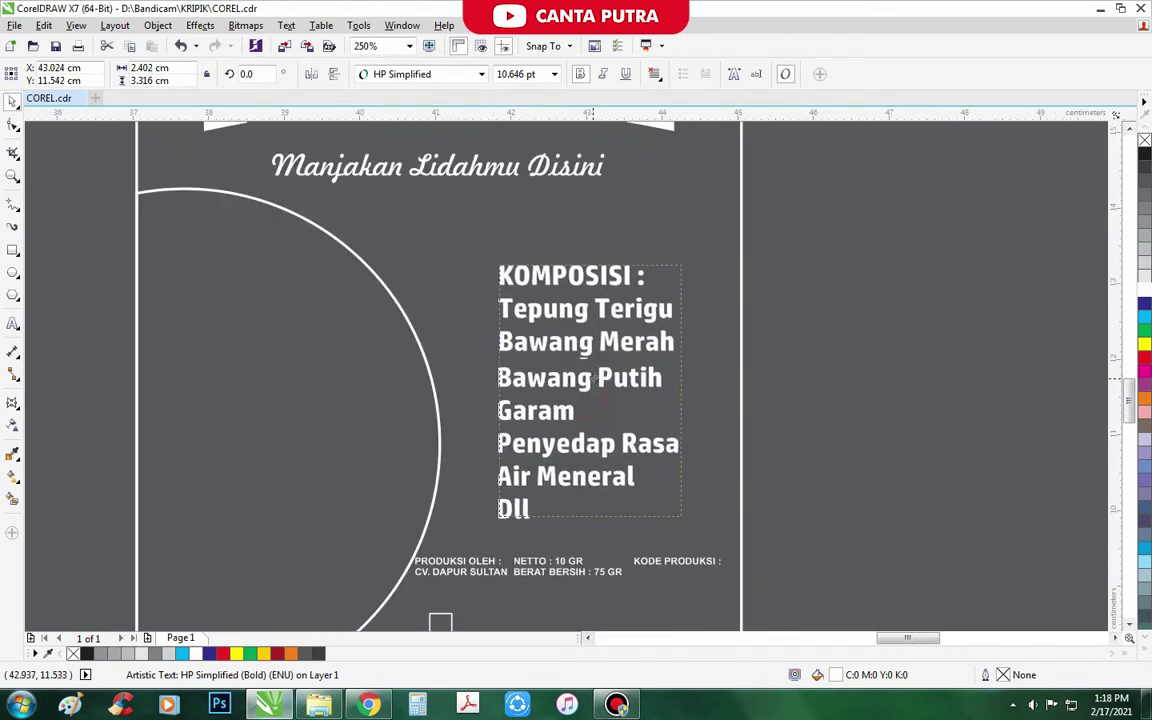
{"action": "scroll", "coordinate": [612, 320], "scroll_direction": "down", "scroll_amount": 2}
{"action": "scroll", "coordinate": [587, 303], "scroll_direction": "up", "scroll_amount": 2}
Switch the composition list from HP Simplified Bold to the Normal weight.
{"action": "left_click", "coordinate": [601, 314]}
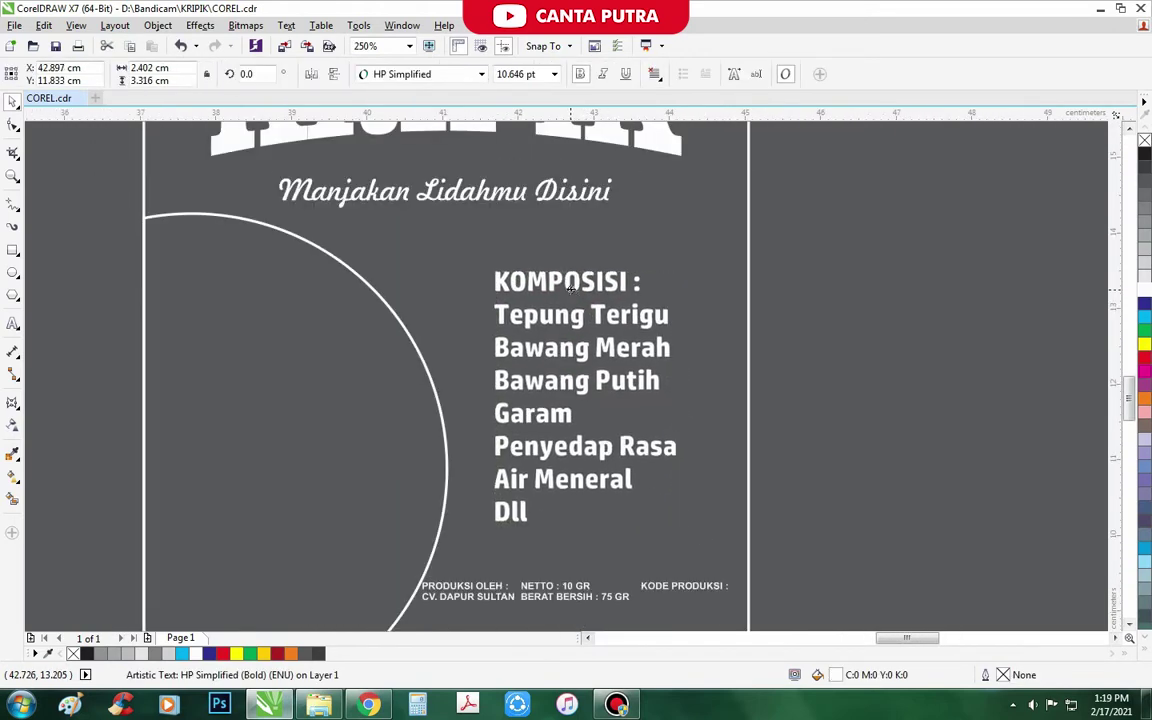
{"action": "scroll", "coordinate": [598, 330], "scroll_direction": "down", "scroll_amount": 2}
{"action": "scroll", "coordinate": [598, 330], "scroll_direction": "up", "scroll_amount": 2}
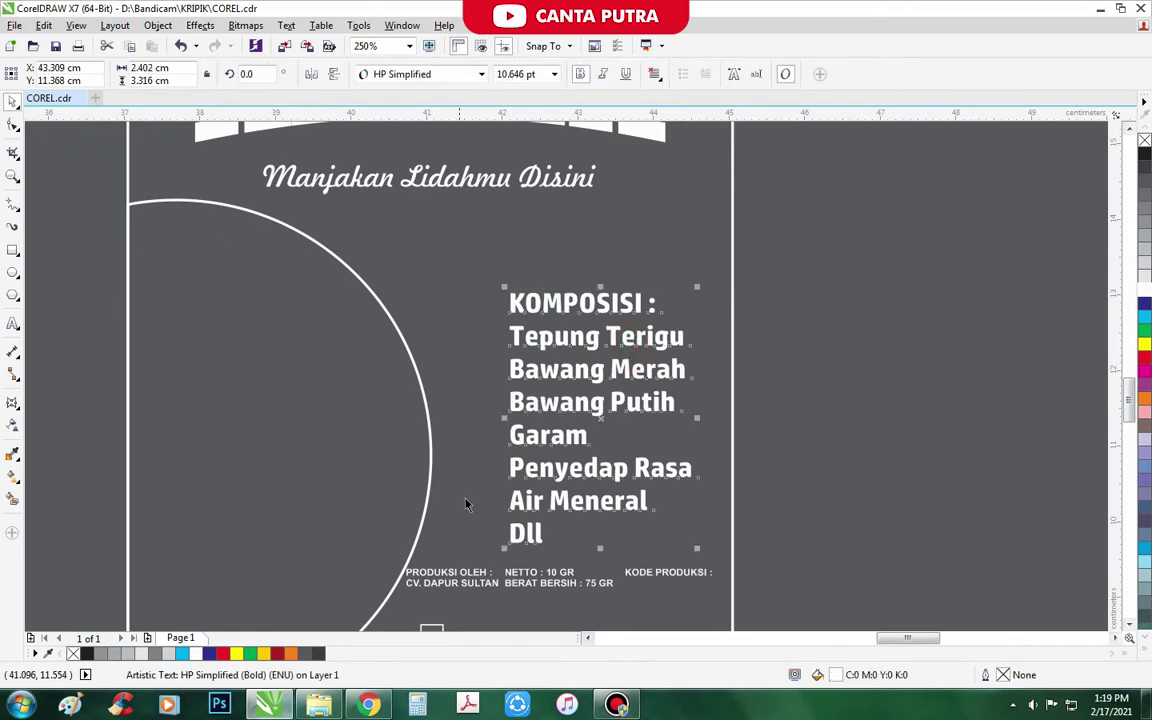
{"action": "left_click", "coordinate": [483, 74]}
{"action": "mouse_move", "coordinate": [420, 74]}
{"action": "left_click", "coordinate": [411, 440]}
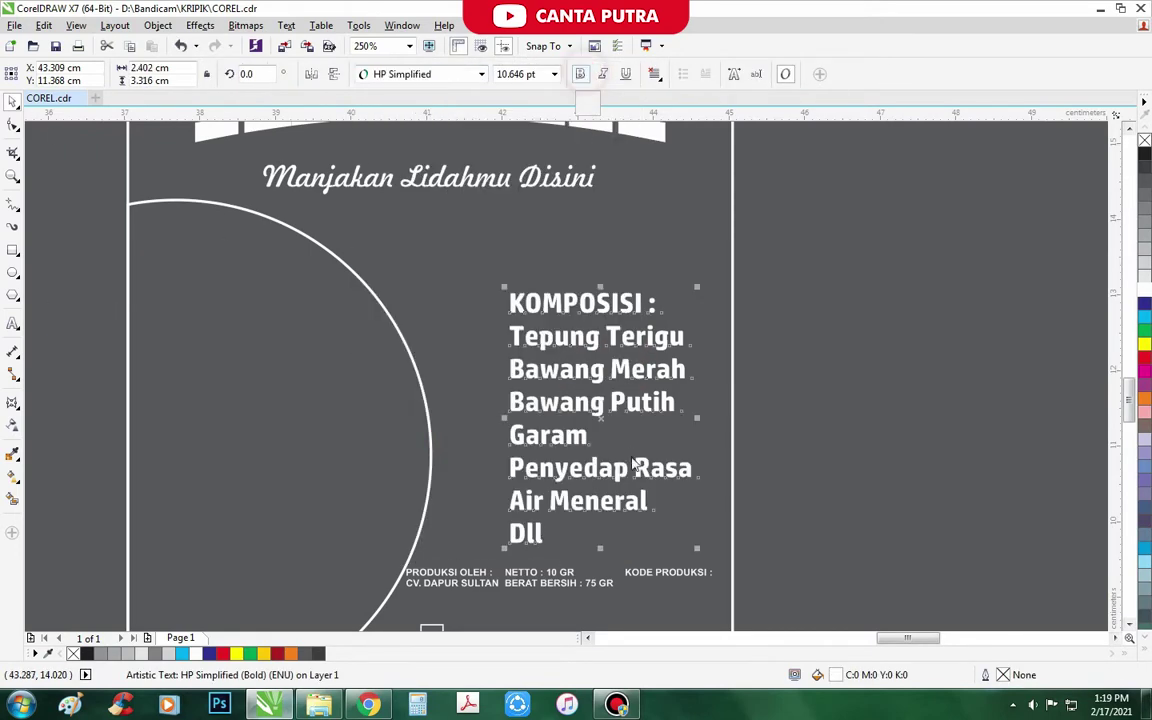
{"action": "left_click", "coordinate": [581, 73]}
{"action": "scroll", "coordinate": [581, 404], "scroll_direction": "down", "scroll_amount": 2}
{"action": "scroll", "coordinate": [581, 404], "scroll_direction": "up", "scroll_amount": 2}
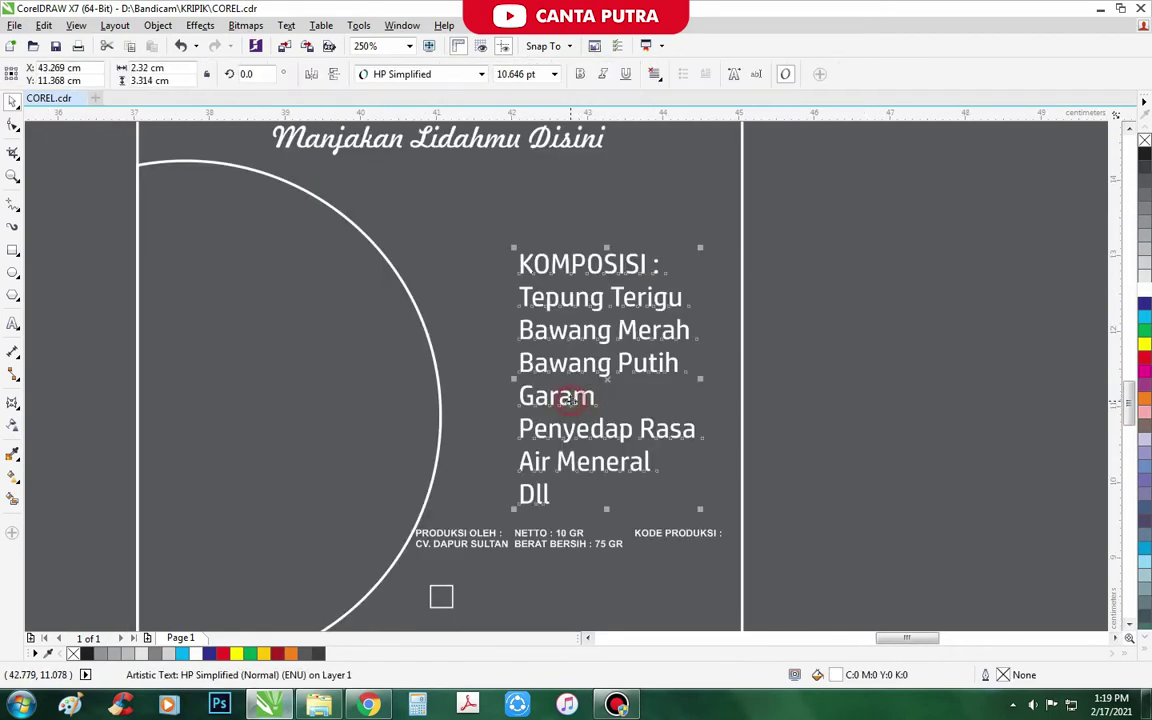
{"action": "left_click", "coordinate": [796, 457]}
{"action": "scroll", "coordinate": [640, 355], "scroll_direction": "down", "scroll_amount": 2}
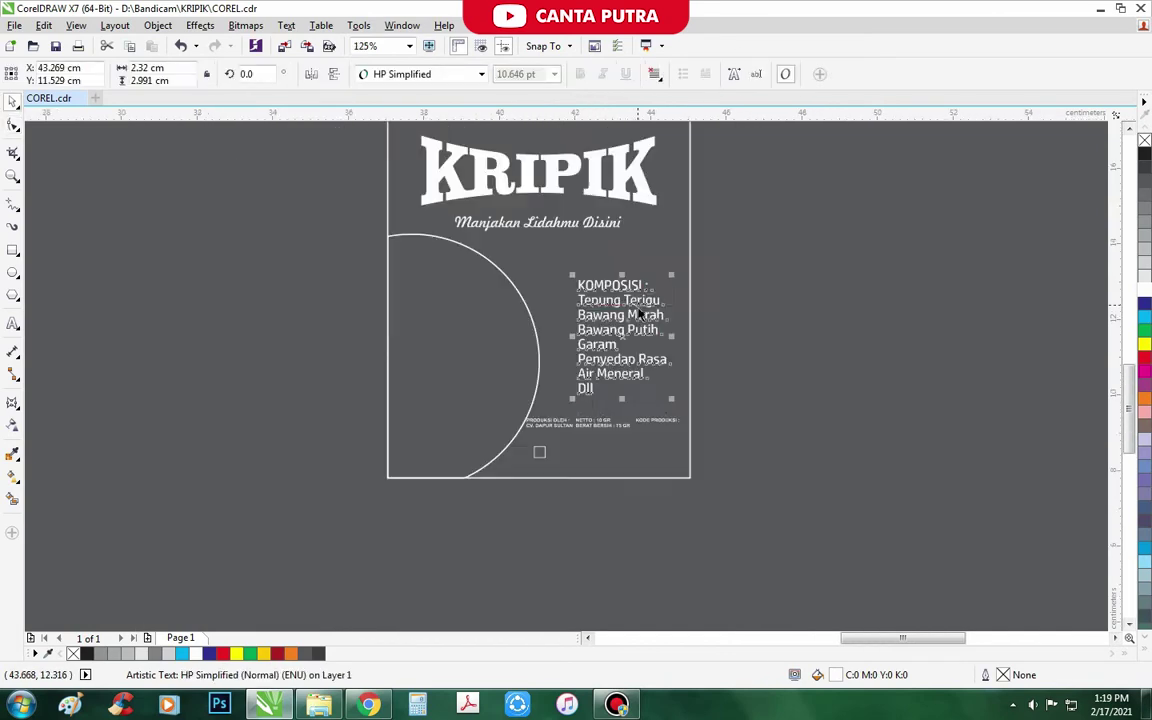
{"action": "scroll", "coordinate": [588, 444], "scroll_direction": "down", "scroll_amount": 1}
{"action": "scroll", "coordinate": [556, 276], "scroll_direction": "up", "scroll_amount": 2}
{"action": "left_click", "coordinate": [586, 440]}
Shift the composition list down and to the right.
{"action": "scroll", "coordinate": [608, 215], "scroll_direction": "down", "scroll_amount": 2}
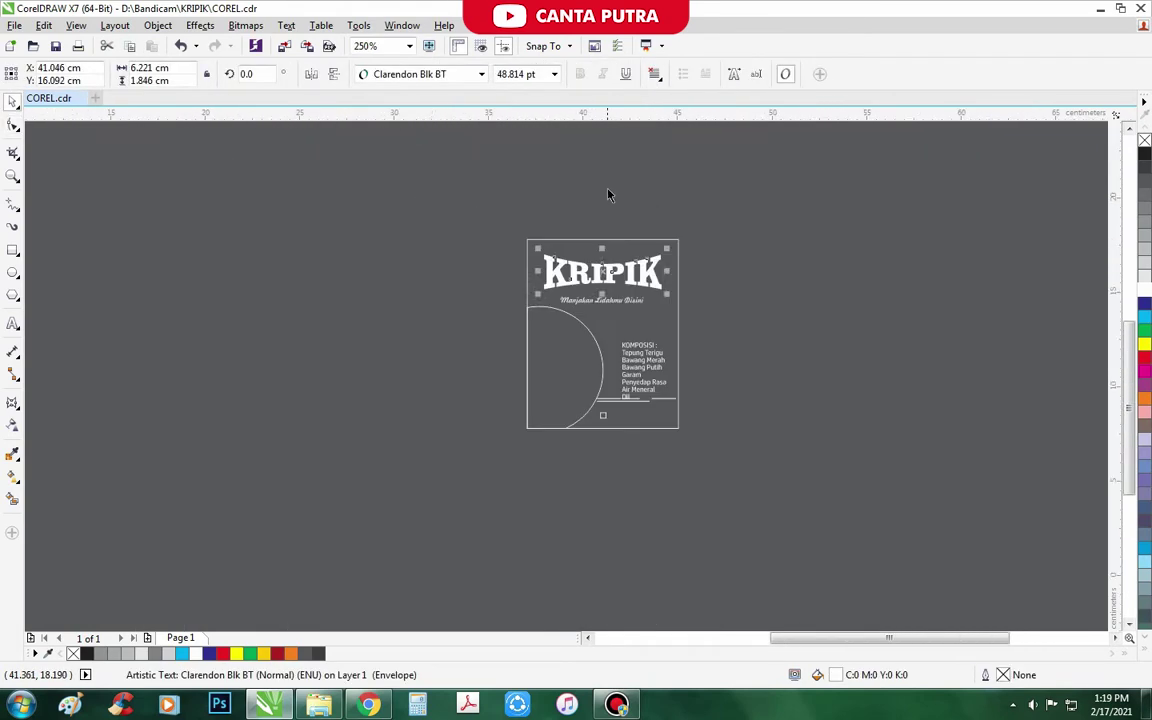
{"action": "left_click", "coordinate": [550, 247]}
{"action": "scroll", "coordinate": [596, 311], "scroll_direction": "up", "scroll_amount": 2}
{"action": "scroll", "coordinate": [630, 352], "scroll_direction": "up", "scroll_amount": 2}
{"action": "left_click", "coordinate": [650, 385]}
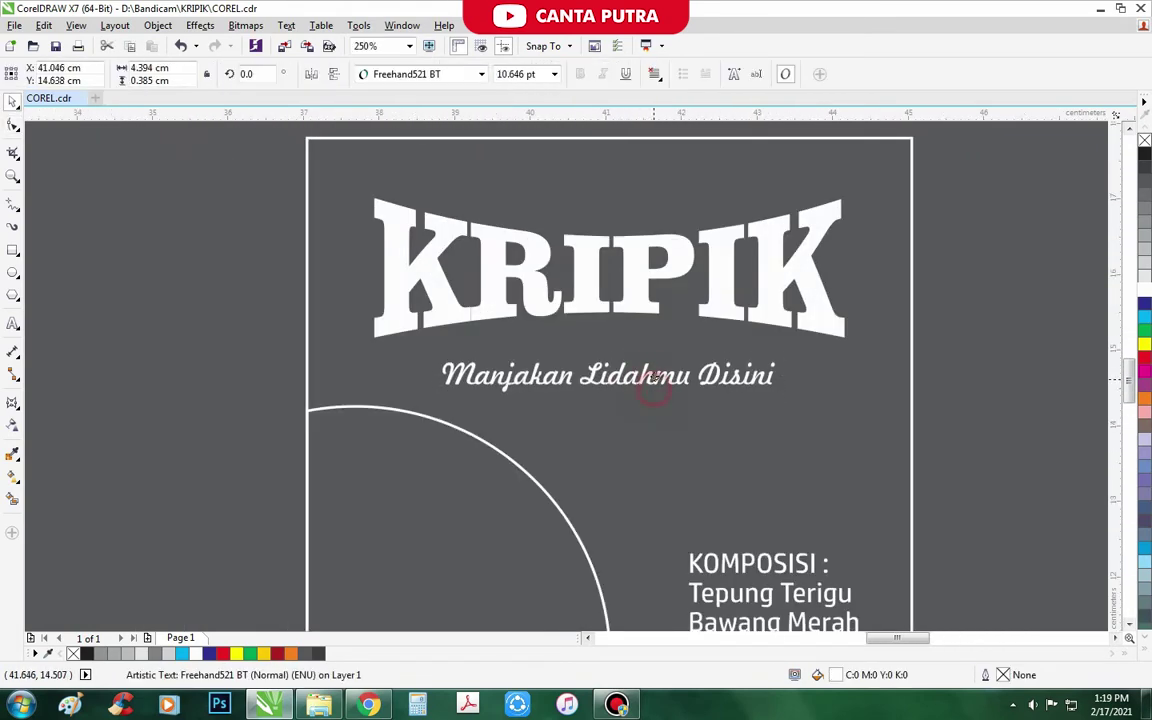
{"action": "scroll", "coordinate": [640, 370], "scroll_direction": "down", "scroll_amount": 2}
{"action": "scroll", "coordinate": [793, 481], "scroll_direction": "up", "scroll_amount": 2}
{"action": "left_click", "coordinate": [600, 470]}
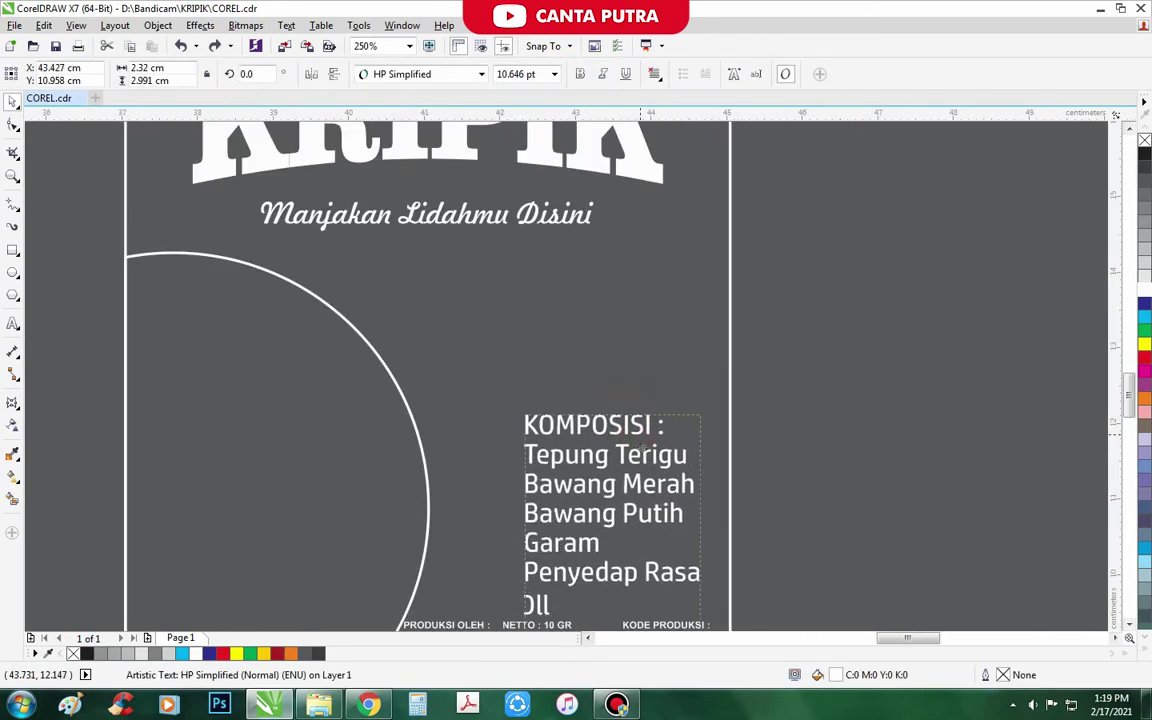
{"action": "left_click_drag", "start_coordinate": [600, 470], "coordinate": [616, 502]}
{"action": "scroll", "coordinate": [611, 401], "scroll_direction": "down", "scroll_amount": 2}
Draw a wide rectangle below the tagline.
{"action": "left_click", "coordinate": [455, 399]}
{"action": "left_click", "coordinate": [581, 386]}
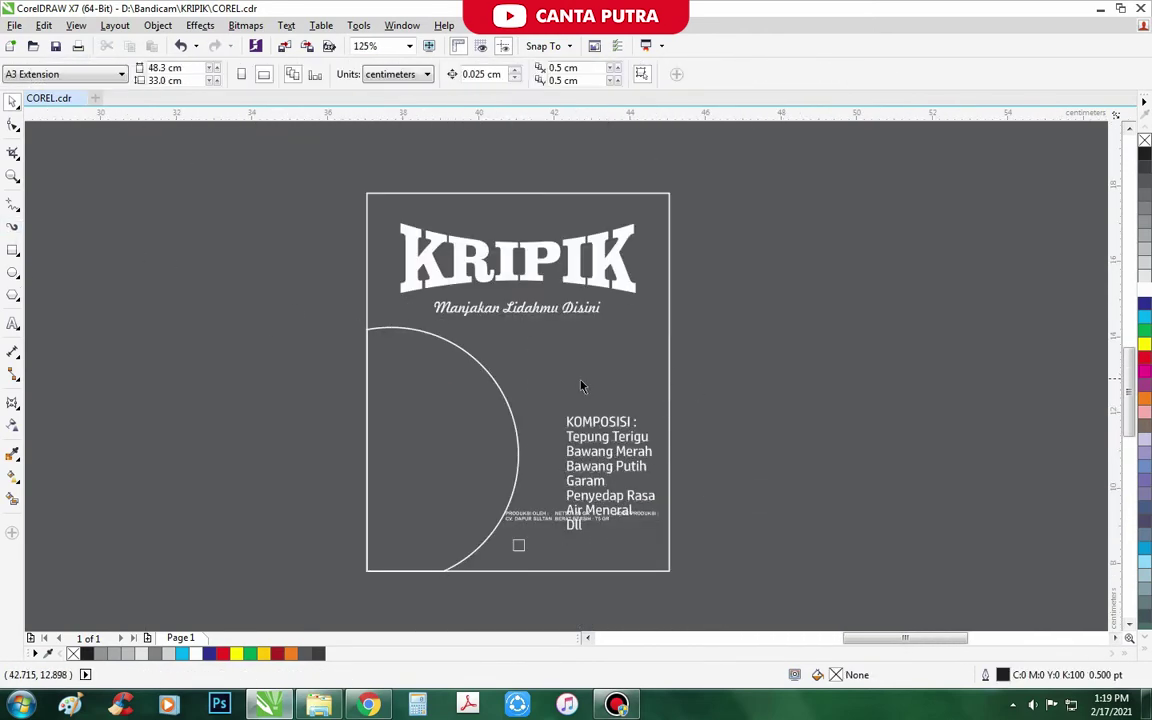
{"action": "scroll", "coordinate": [560, 388], "scroll_direction": "up", "scroll_amount": 2}
{"action": "scroll", "coordinate": [510, 390], "scroll_direction": "down", "scroll_amount": 2}
{"action": "left_click", "coordinate": [13, 250]}
{"action": "left_click_drag", "start_coordinate": [429, 333], "coordinate": [649, 398]}
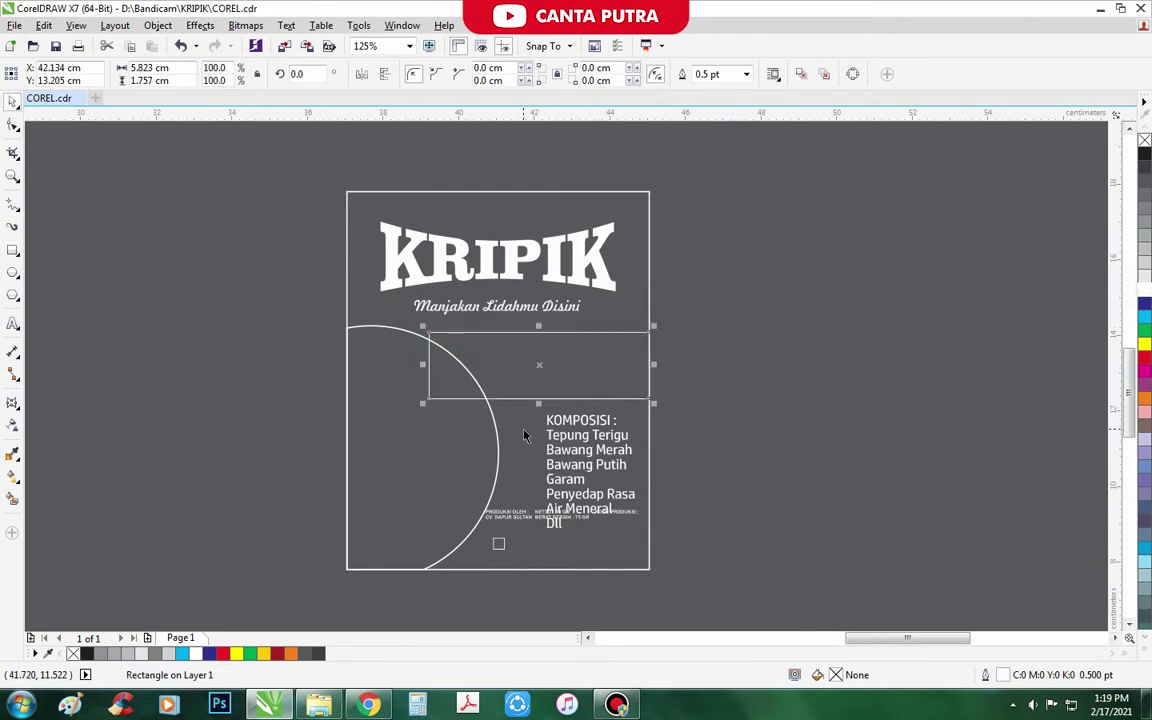
{"action": "left_click", "coordinate": [724, 488]}
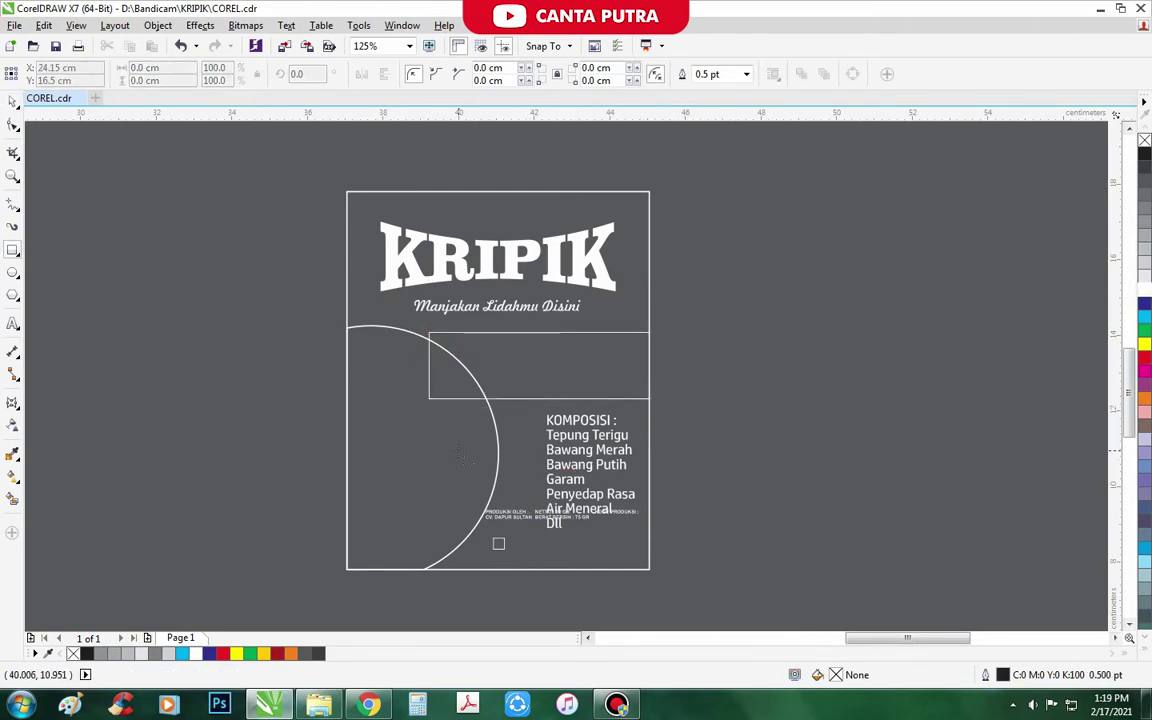
Move the PRODUKSI/NETTO/KODE production lines down below Dll.
{"action": "left_click", "coordinate": [485, 400]}
{"action": "scroll", "coordinate": [505, 319], "scroll_direction": "down", "scroll_amount": 3}
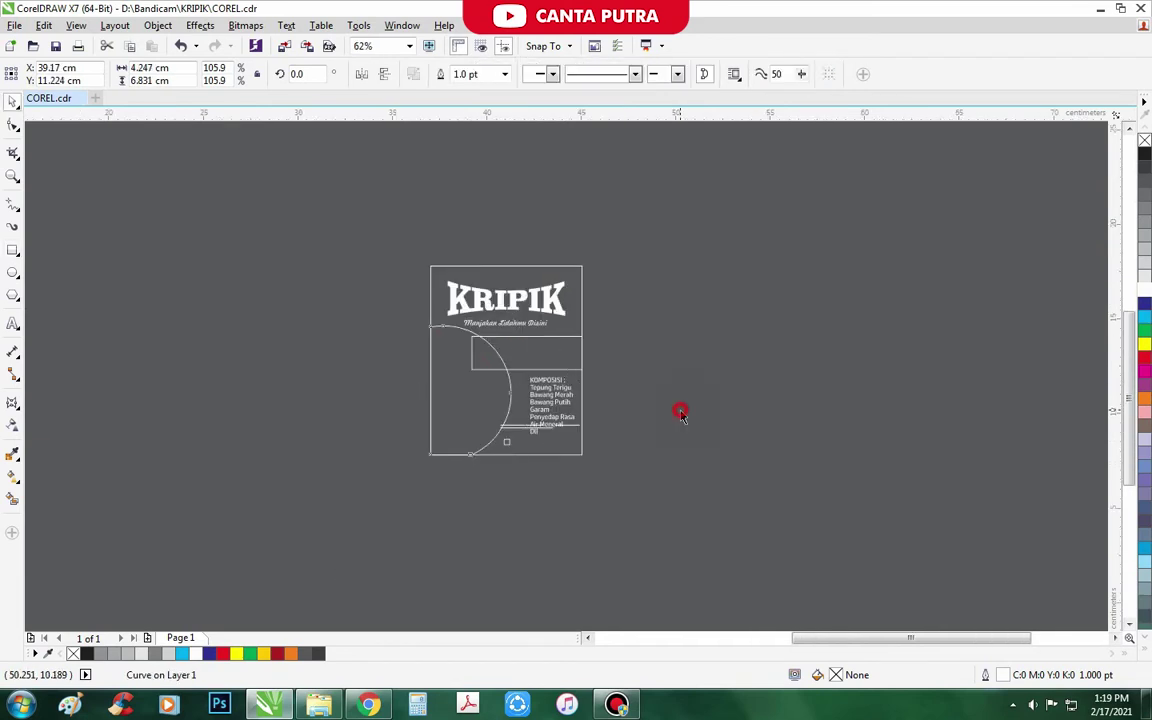
{"action": "scroll", "coordinate": [497, 301], "scroll_direction": "up", "scroll_amount": 5}
{"action": "left_click", "coordinate": [531, 393]}
{"action": "left_click", "coordinate": [571, 329]}
{"action": "scroll", "coordinate": [591, 470], "scroll_direction": "down", "scroll_amount": 3}
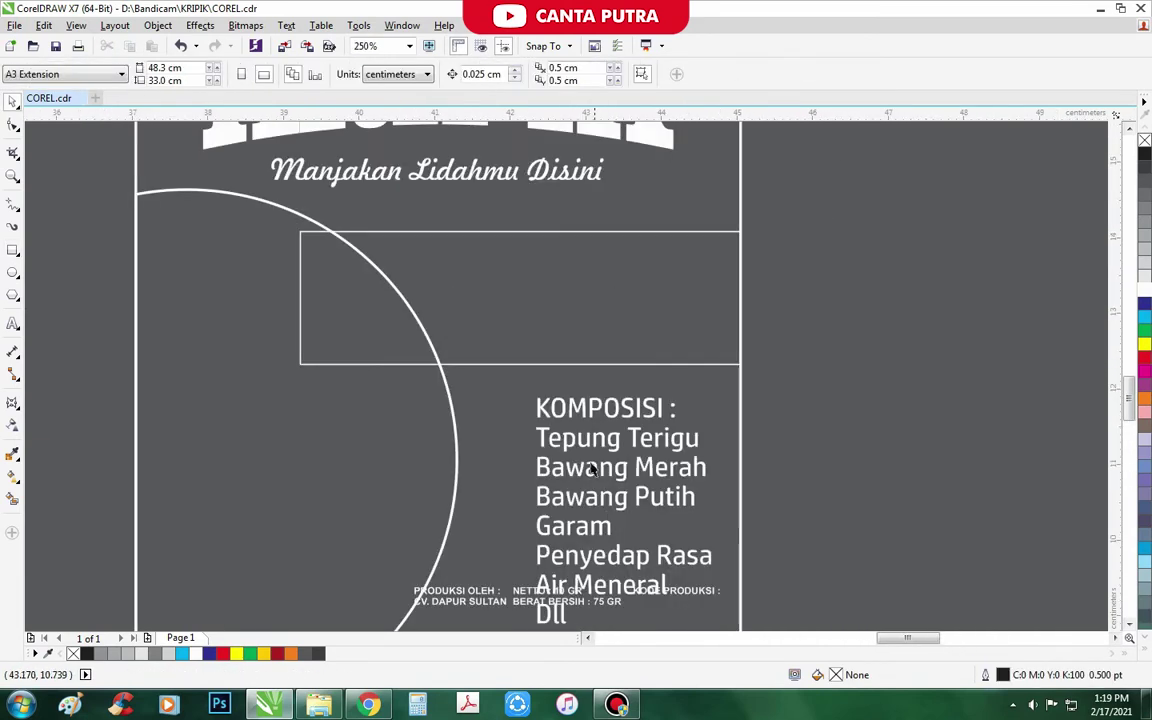
{"action": "left_click", "coordinate": [585, 418]}
{"action": "scroll", "coordinate": [585, 418], "scroll_direction": "down", "scroll_amount": 2}
{"action": "left_click", "coordinate": [771, 527]}
{"action": "scroll", "coordinate": [545, 444], "scroll_direction": "up", "scroll_amount": 2}
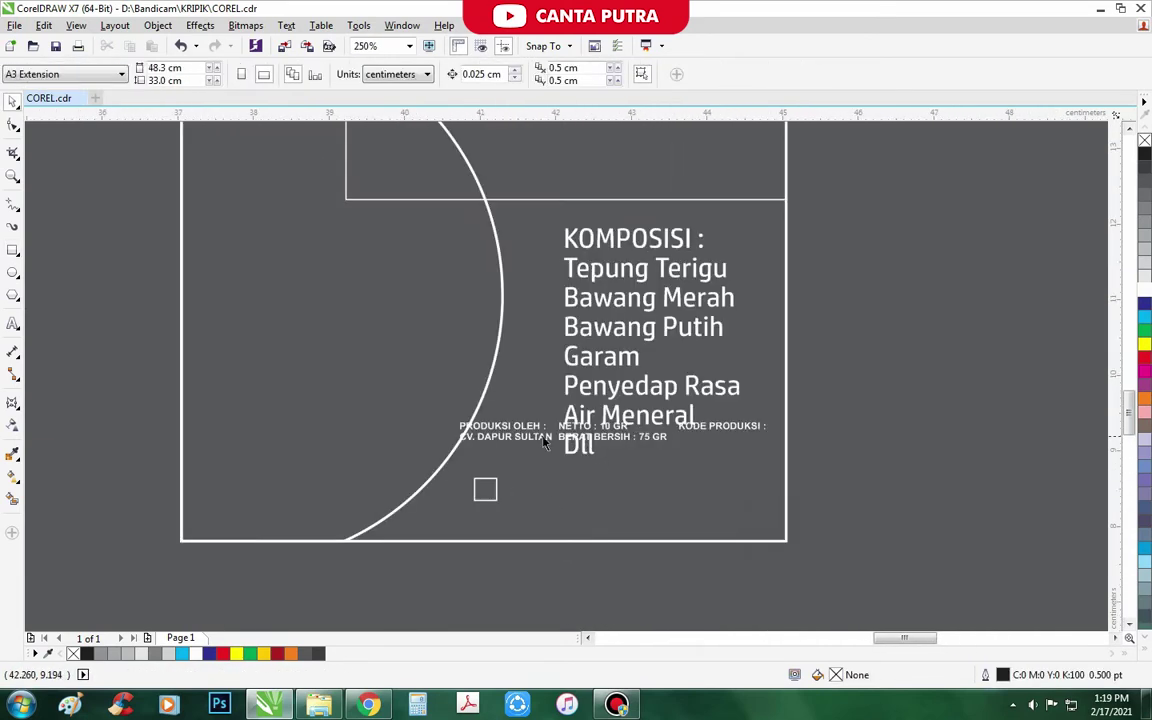
{"action": "left_click_drag", "start_coordinate": [474, 447], "coordinate": [517, 486]}
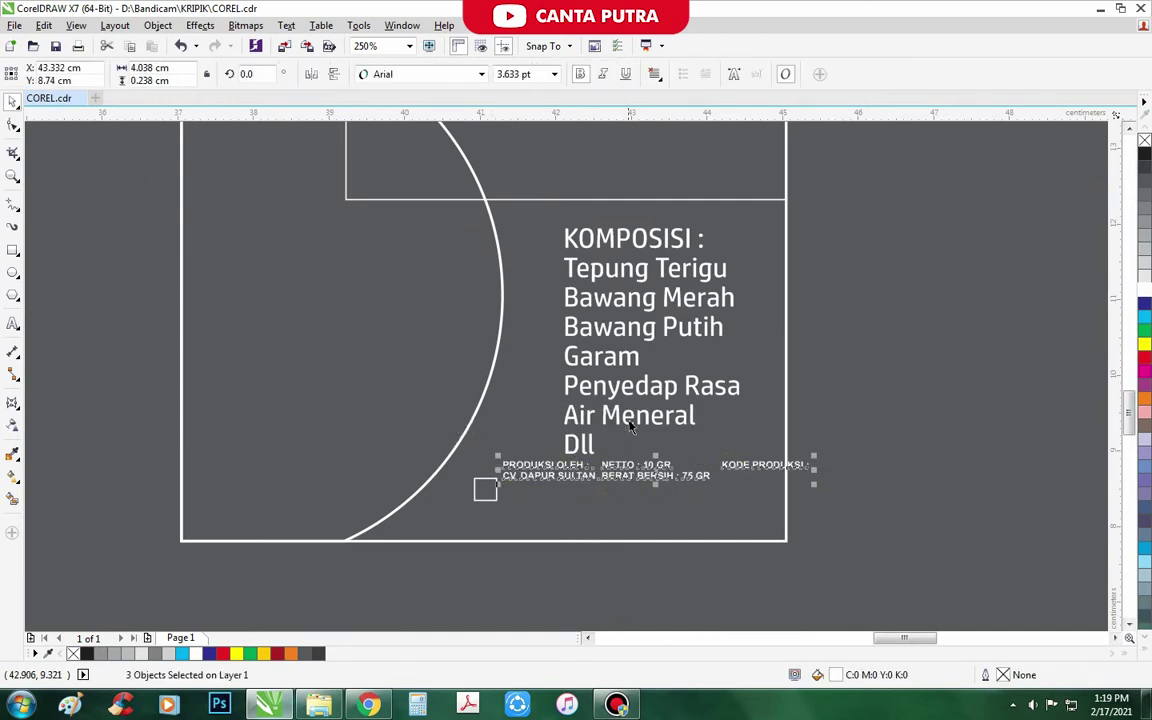
Scale the KOMPOSISI list down slightly and shift it a little right.
{"action": "left_click", "coordinate": [757, 464]}
{"action": "left_click_drag", "start_coordinate": [745, 458], "coordinate": [725, 432]}
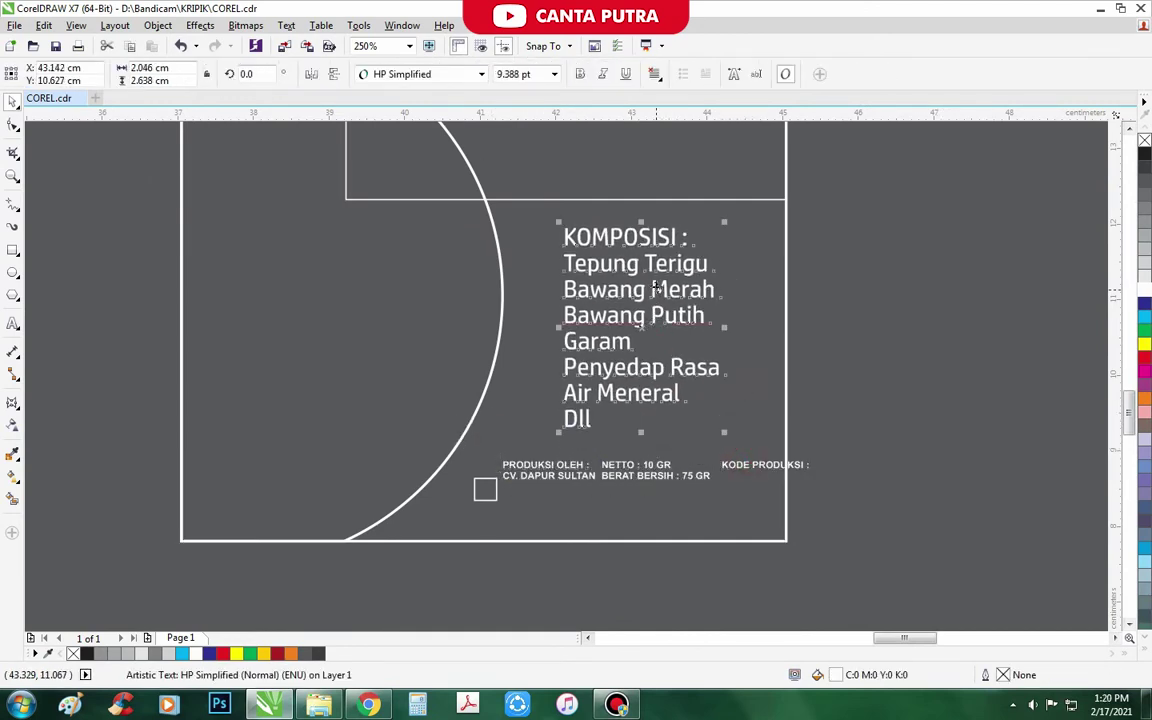
{"action": "left_click_drag", "start_coordinate": [640, 330], "coordinate": [653, 332]}
{"action": "scroll", "coordinate": [730, 391], "scroll_direction": "down", "scroll_amount": 2}
{"action": "left_click", "coordinate": [676, 309]}
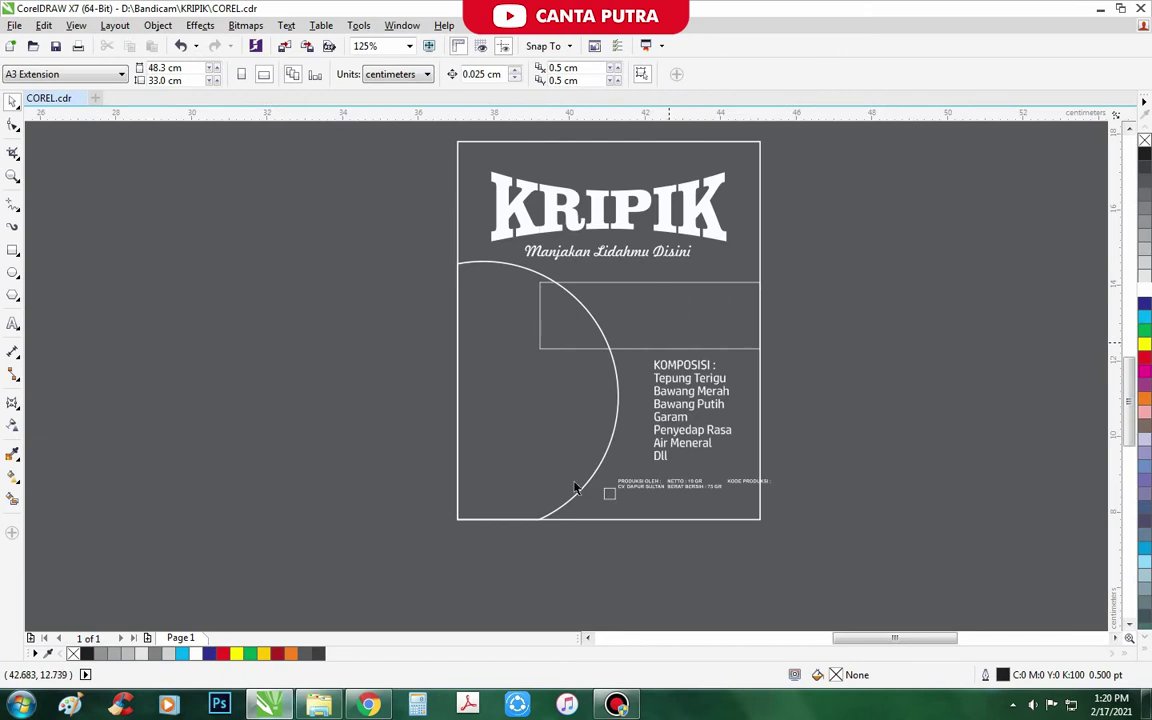
{"action": "scroll", "coordinate": [575, 488], "scroll_direction": "up", "scroll_amount": 3}
{"action": "scroll", "coordinate": [588, 508], "scroll_direction": "down", "scroll_amount": 3}
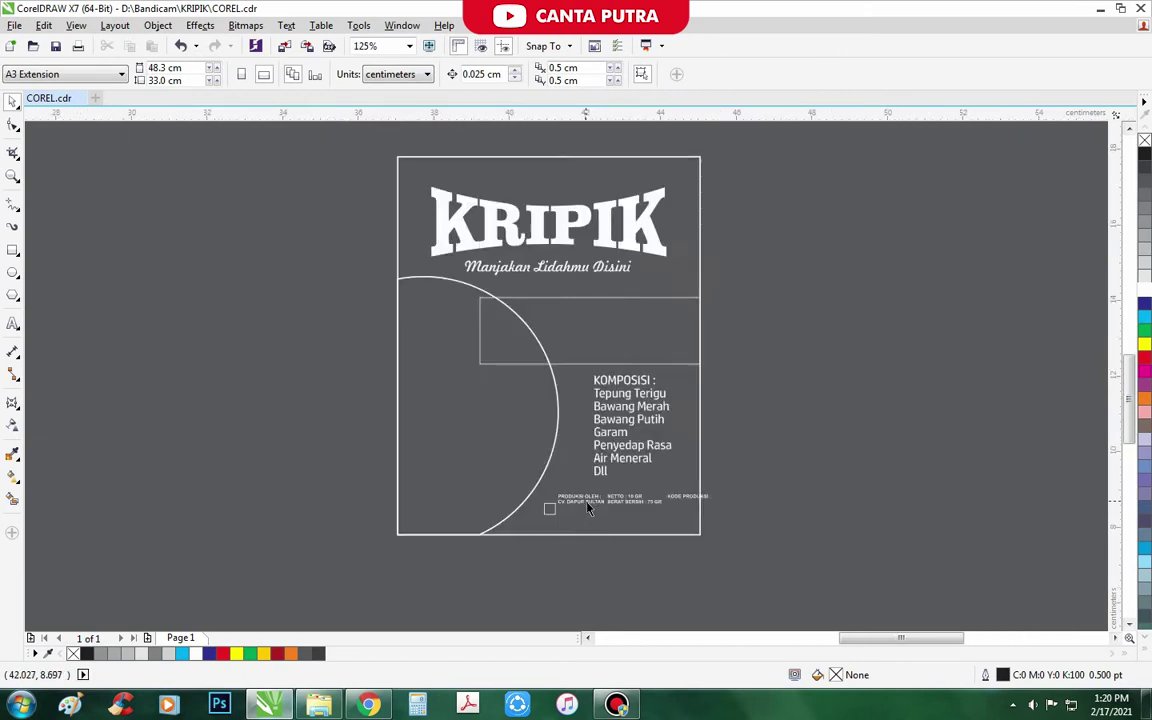
{"action": "scroll", "coordinate": [587, 508], "scroll_direction": "up", "scroll_amount": 1}
{"action": "scroll", "coordinate": [549, 513], "scroll_direction": "down", "scroll_amount": 1}
Fill the label's background rectangle red from the palette and reselect it.
{"action": "left_click", "coordinate": [561, 501]}
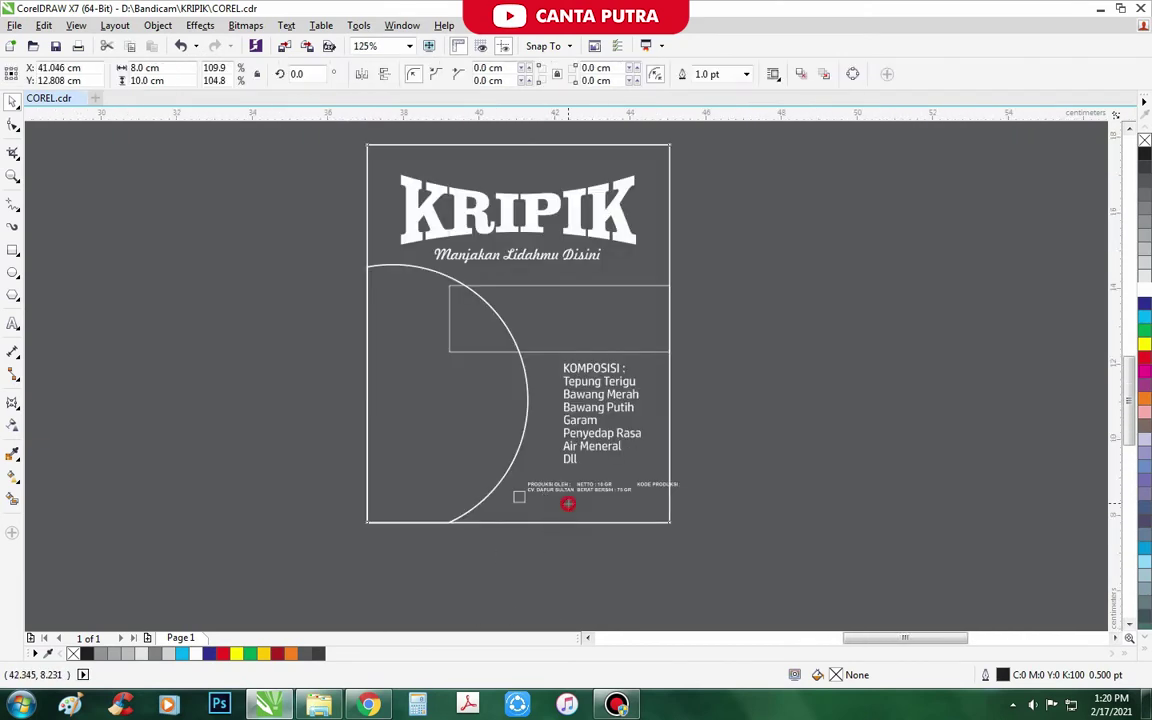
{"action": "left_click", "coordinate": [1145, 357]}
{"action": "scroll", "coordinate": [661, 365], "scroll_direction": "up", "scroll_amount": 1}
{"action": "scroll", "coordinate": [661, 365], "scroll_direction": "down", "scroll_amount": 1}
{"action": "left_click", "coordinate": [661, 365]}
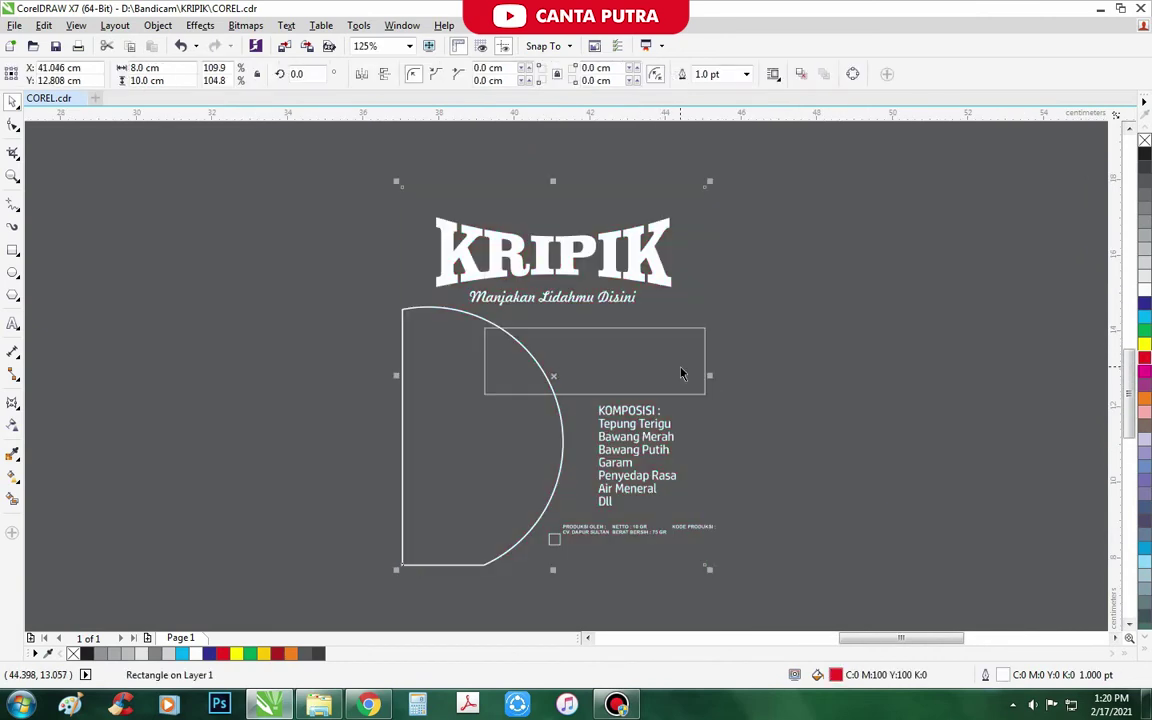
{"action": "key", "text": "F3"}
{"action": "key", "text": "Escape"}
{"action": "scroll", "coordinate": [617, 368], "scroll_direction": "up", "scroll_amount": 2}
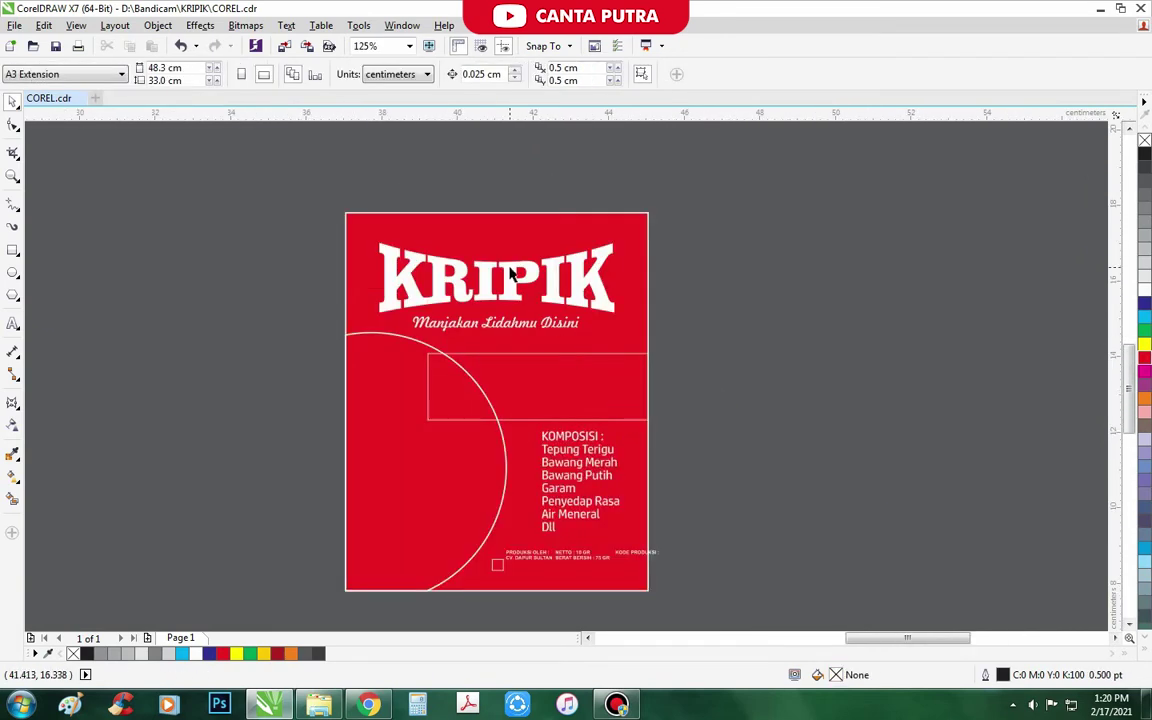
{"action": "left_click", "coordinate": [510, 273]}
{"action": "scroll", "coordinate": [510, 273], "scroll_direction": "up", "scroll_amount": 2}
{"action": "scroll", "coordinate": [702, 411], "scroll_direction": "down", "scroll_amount": 2}
{"action": "left_click", "coordinate": [645, 293]}
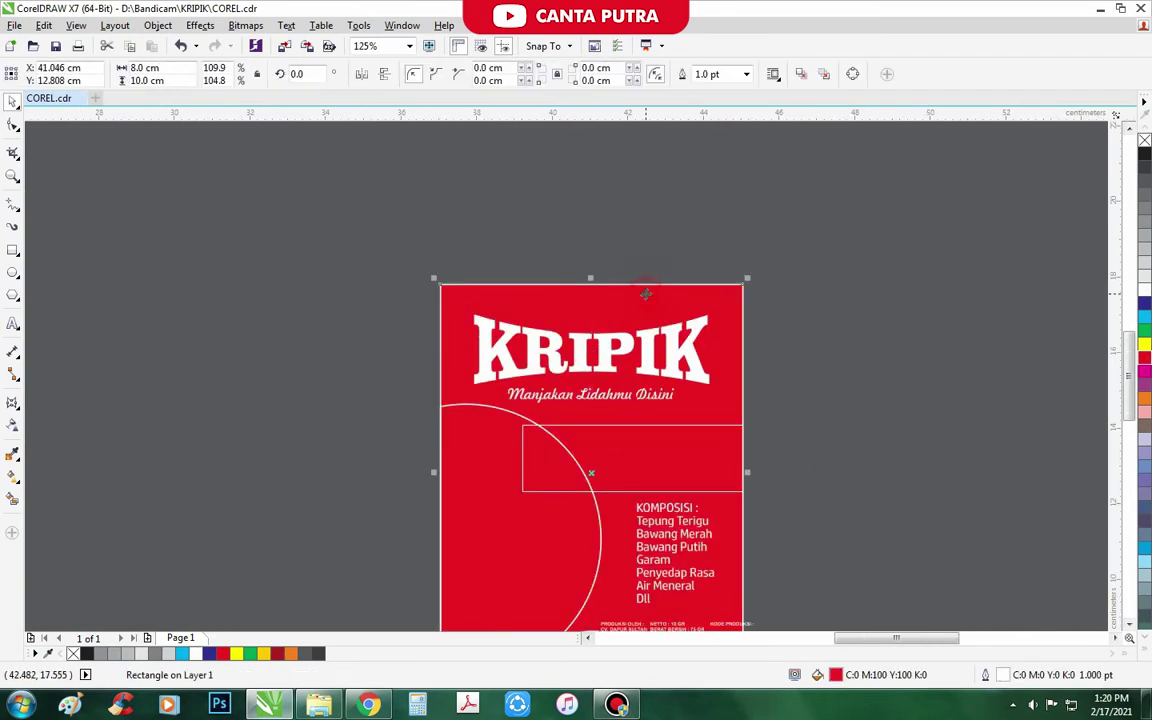
{"action": "scroll", "coordinate": [645, 293], "scroll_direction": "down", "scroll_amount": 2}
{"action": "left_click", "coordinate": [815, 388]}
{"action": "scroll", "coordinate": [645, 293], "scroll_direction": "up", "scroll_amount": 2}
{"action": "left_click", "coordinate": [650, 287]}
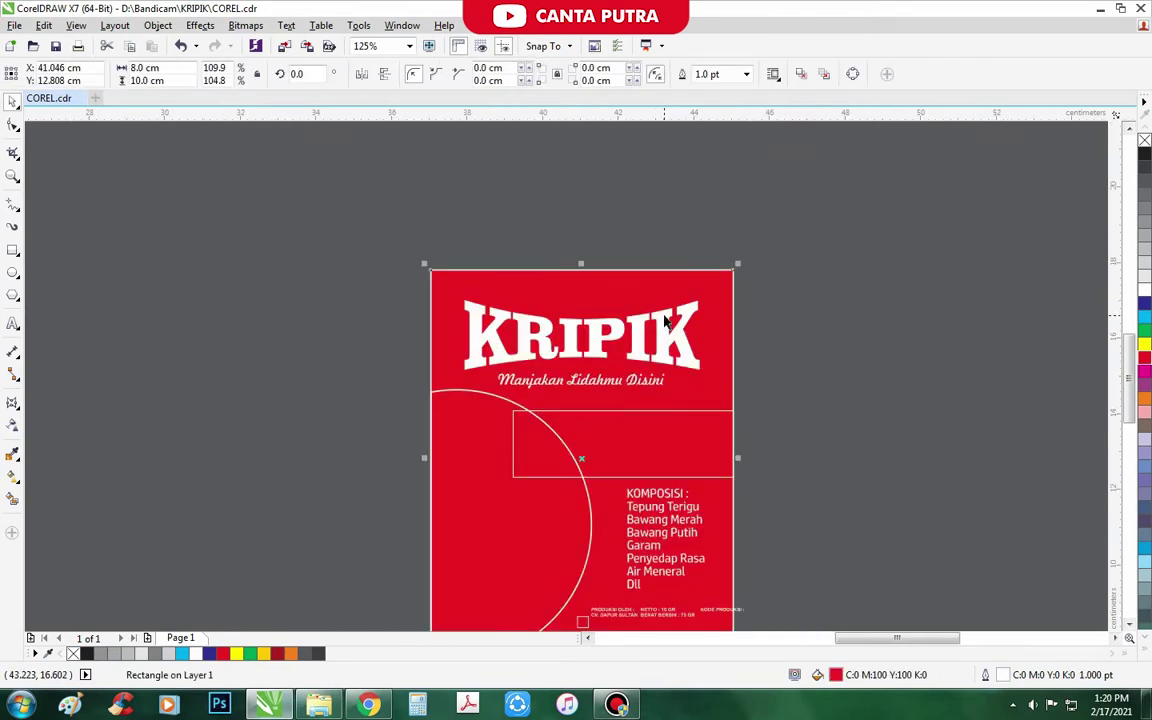
Give the background a fountain fill running from red to dark red.
{"action": "key", "text": "F11"}
{"action": "left_click", "coordinate": [732, 385]}
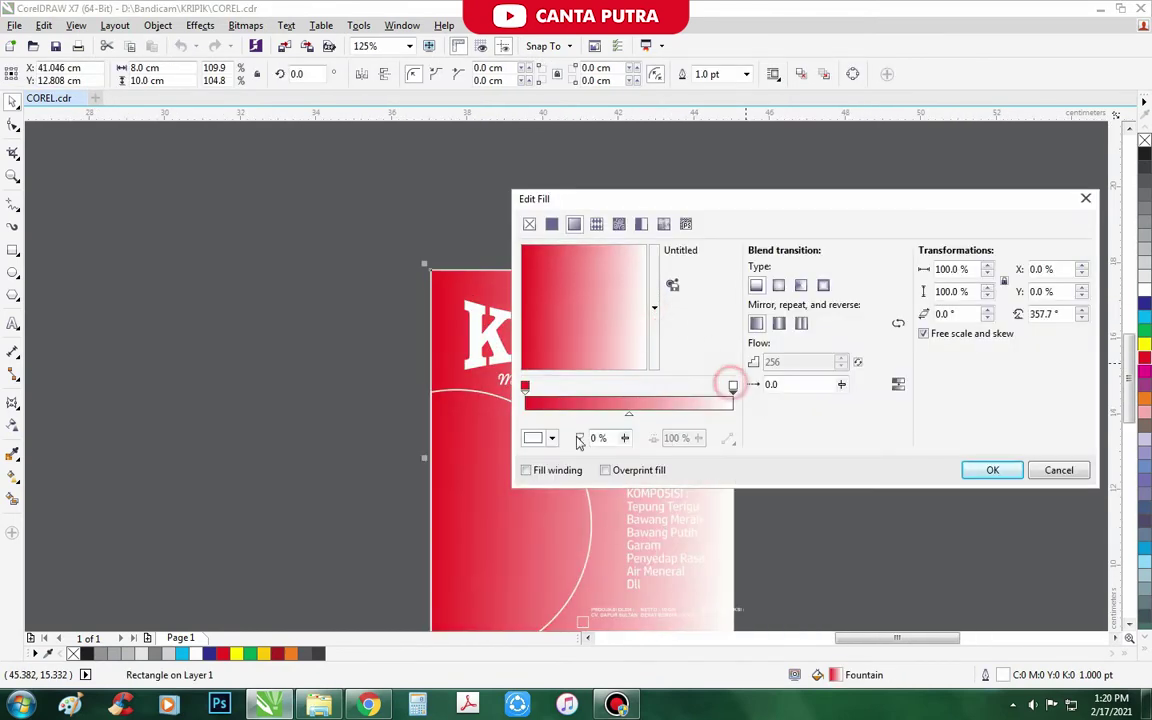
{"action": "left_click", "coordinate": [551, 438]}
{"action": "left_click", "coordinate": [620, 535]}
{"action": "left_click", "coordinate": [594, 321]}
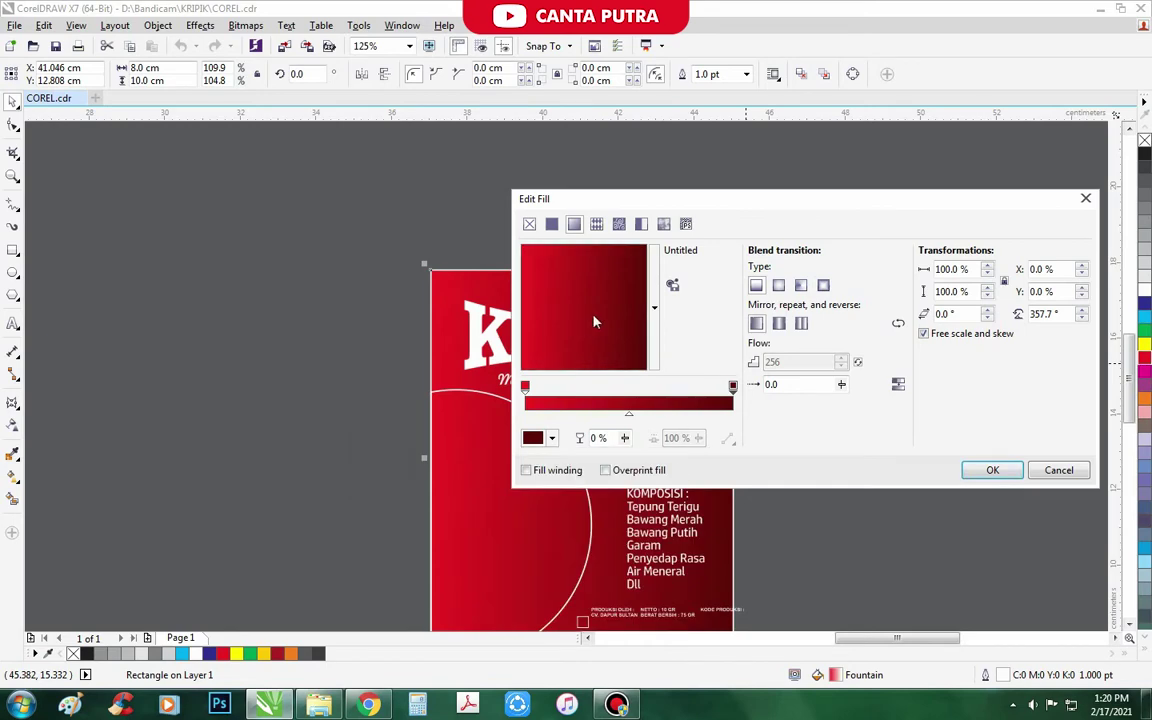
{"action": "key", "text": "Return"}
{"action": "scroll", "coordinate": [846, 398], "scroll_direction": "down", "scroll_amount": 2}
{"action": "scroll", "coordinate": [846, 398], "scroll_direction": "up", "scroll_amount": 2}
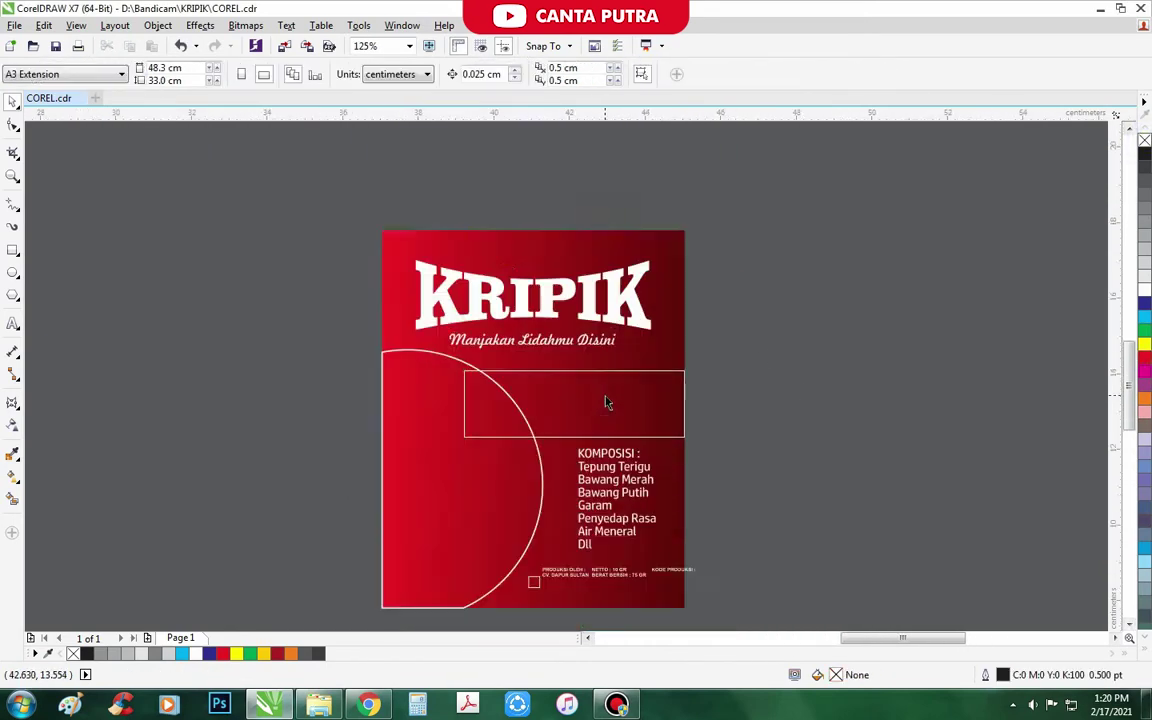
{"action": "left_click", "coordinate": [607, 401]}
Fill the middle band and half circle yellow and remove the band's outline.
{"action": "left_click", "coordinate": [471, 507]}
{"action": "left_click", "coordinate": [1145, 345]}
{"action": "left_click", "coordinate": [622, 412]}
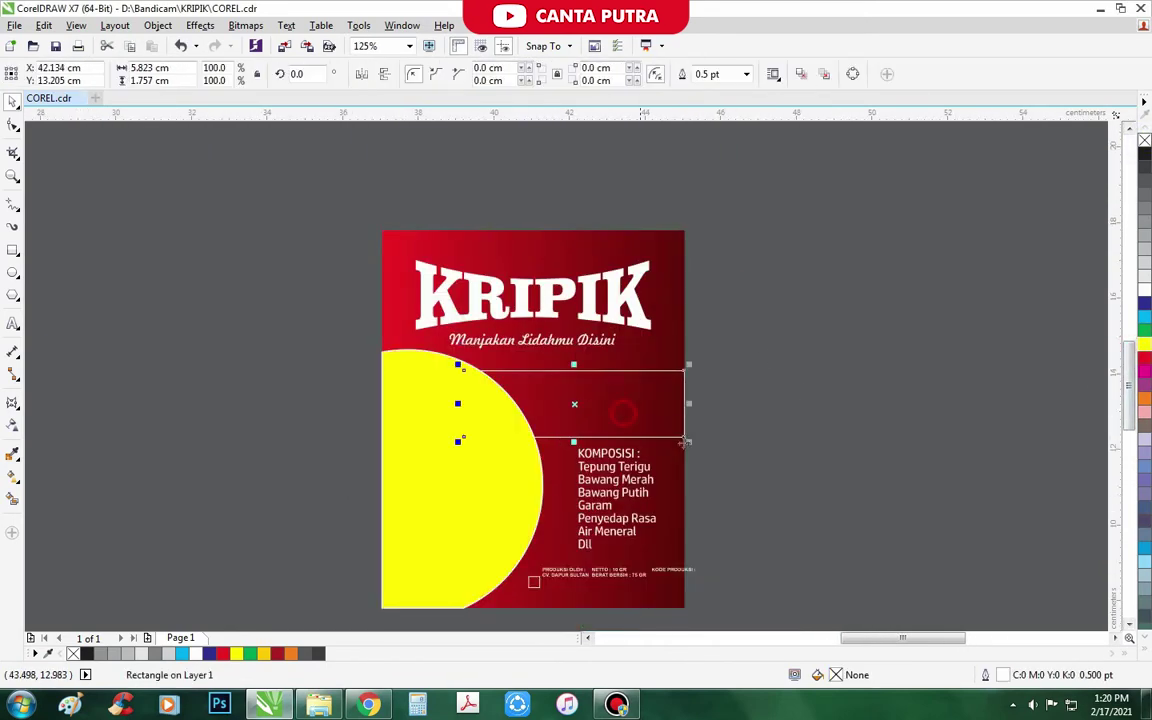
{"action": "left_click", "coordinate": [1145, 345]}
{"action": "left_click", "coordinate": [496, 506], "text": "shift"}
{"action": "right_click", "coordinate": [1145, 140]}
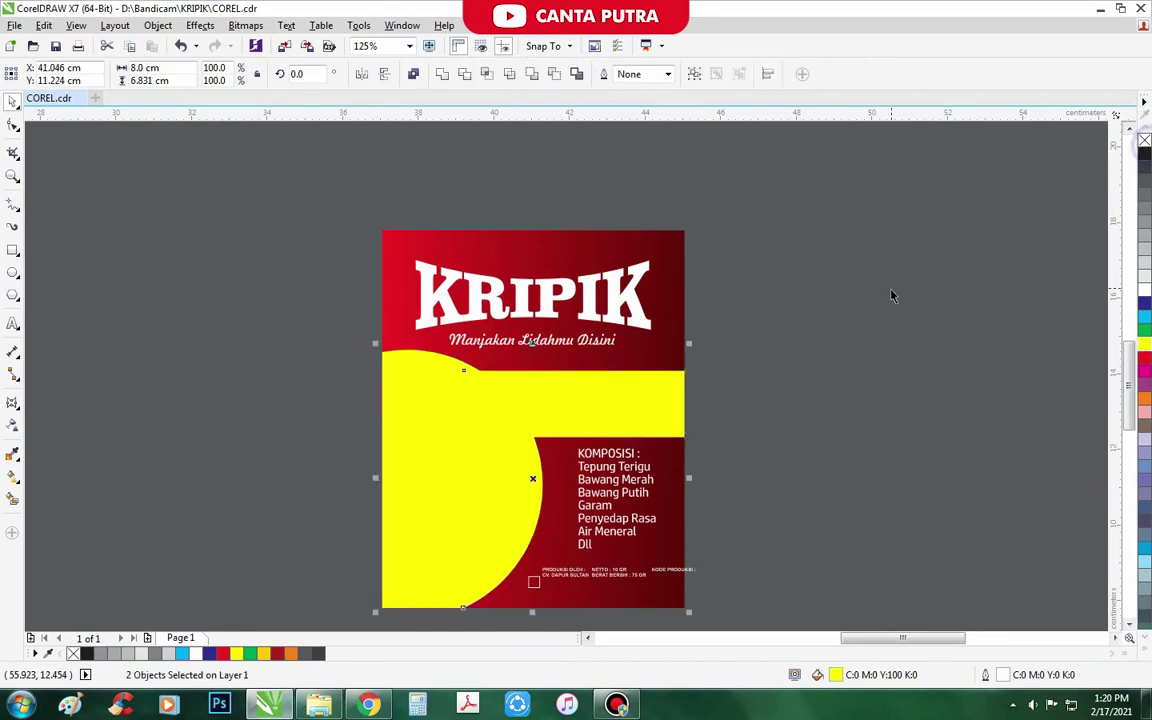
{"action": "left_click", "coordinate": [600, 398]}
{"action": "left_click", "coordinate": [480, 517], "text": "shift"}
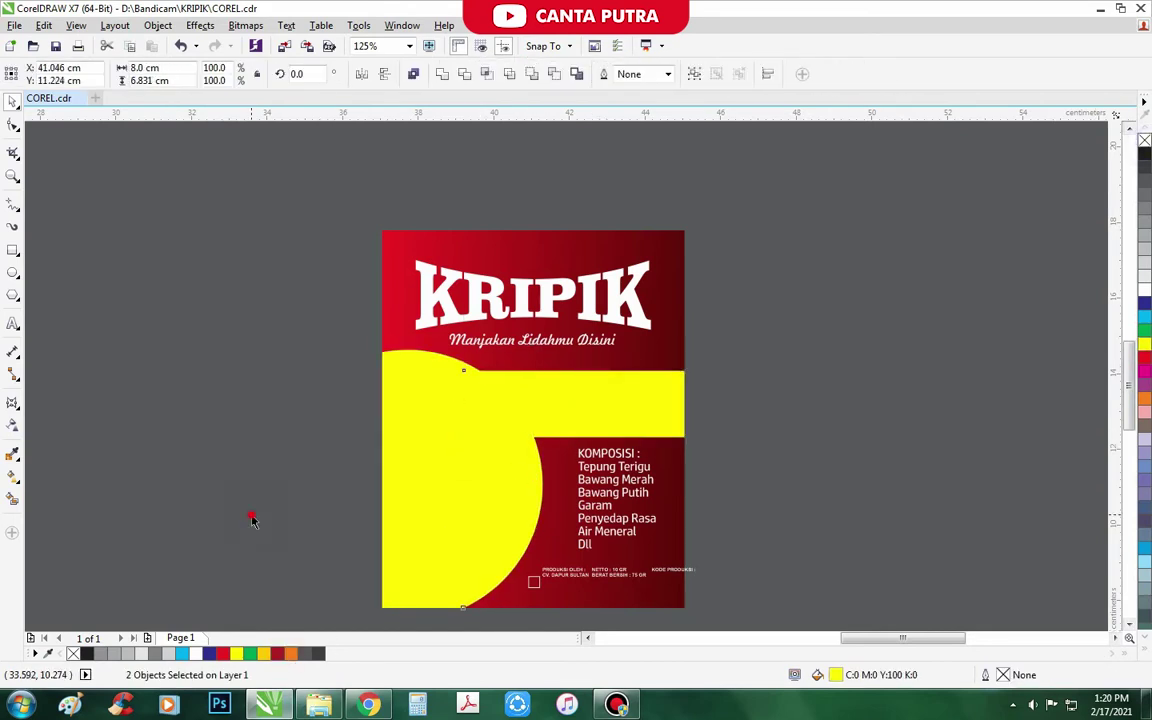
Recolour the shapes golden yellow, then delete the yellow half circle.
{"action": "left_click", "coordinate": [290, 655]}
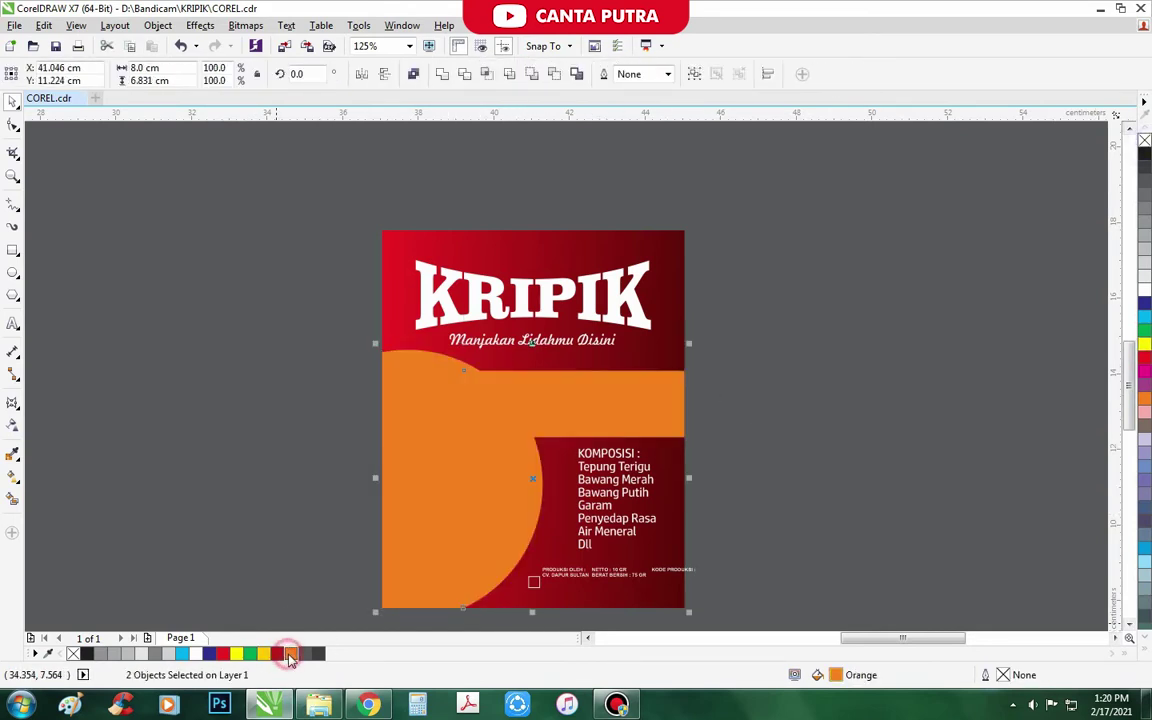
{"action": "left_click", "coordinate": [263, 653]}
{"action": "key", "text": "Escape"}
{"action": "scroll", "coordinate": [572, 390], "scroll_direction": "down", "scroll_amount": 2}
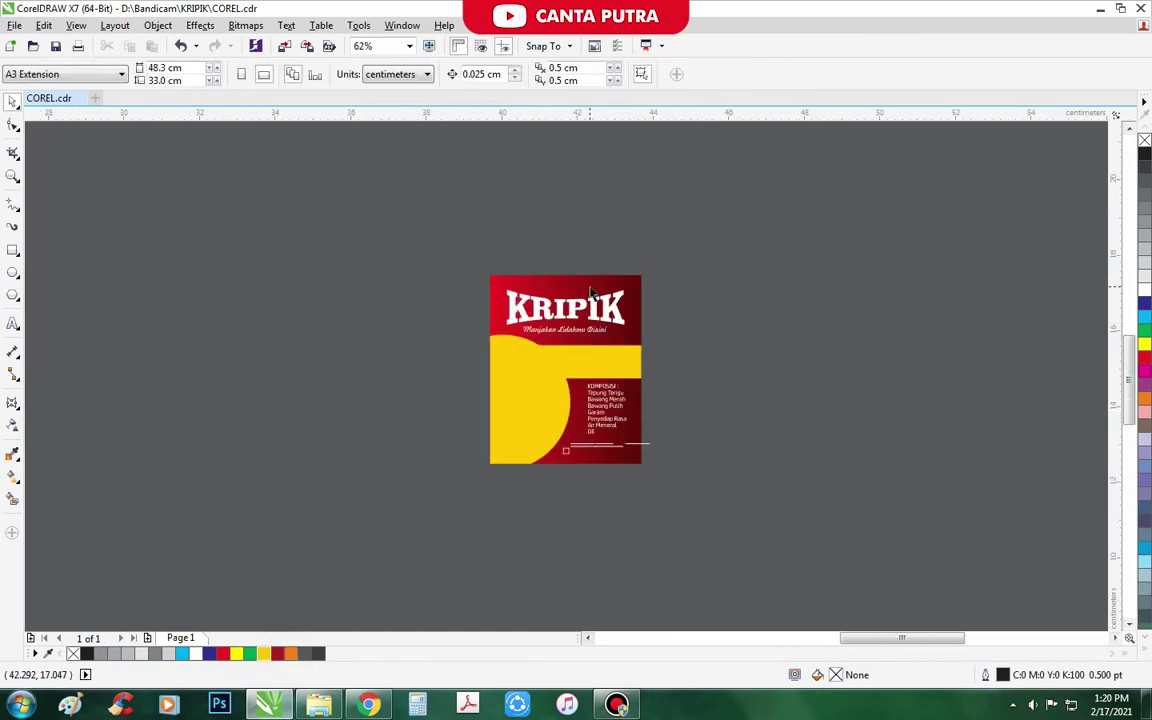
{"action": "left_click", "coordinate": [497, 385]}
{"action": "key", "text": "Delete"}
{"action": "scroll", "coordinate": [614, 408], "scroll_direction": "up", "scroll_amount": 2}
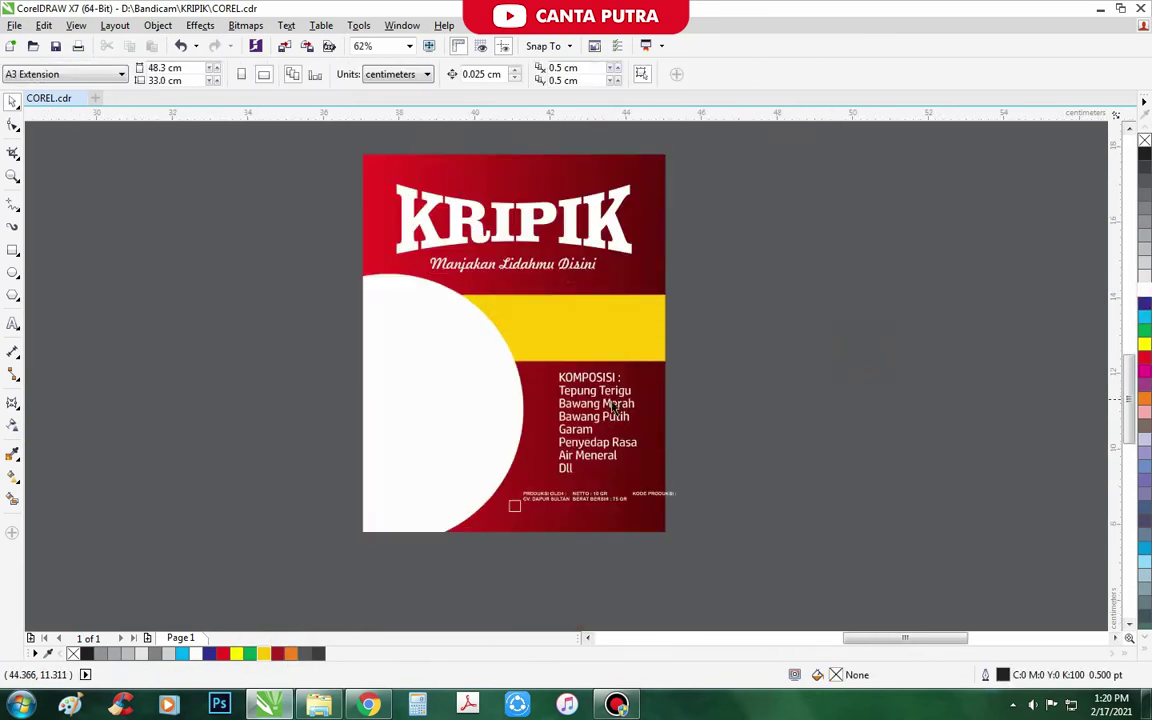
{"action": "scroll", "coordinate": [590, 485], "scroll_direction": "up", "scroll_amount": 2}
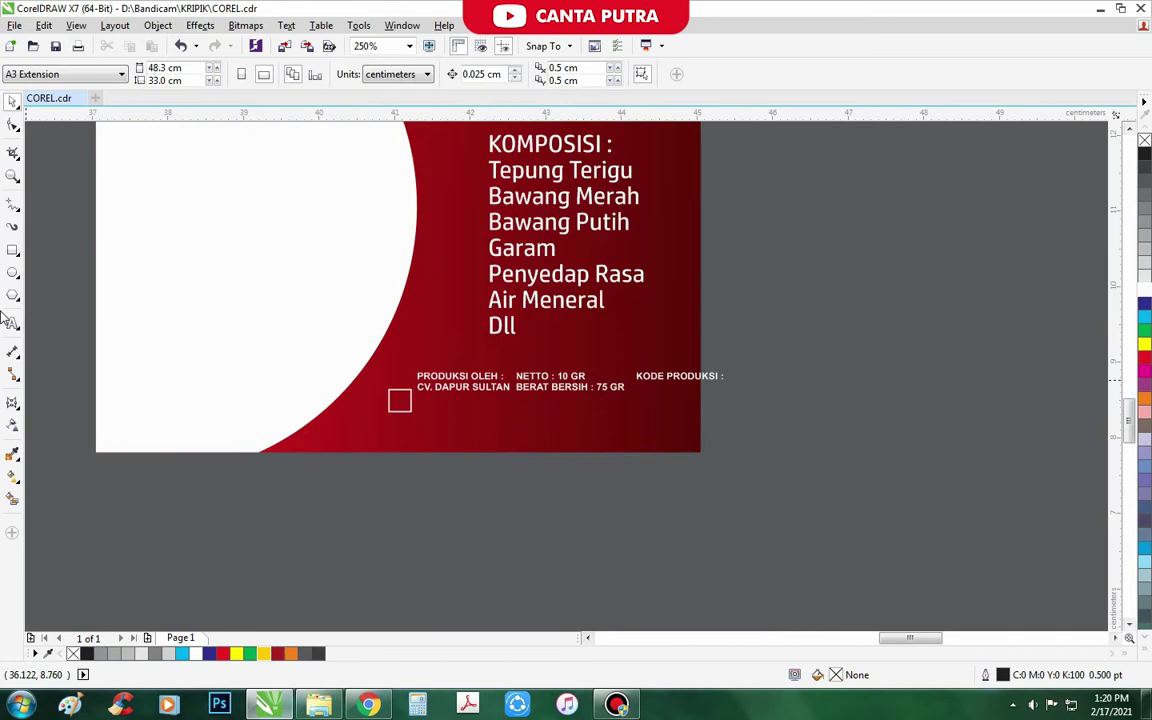
Shrink the small square slightly and duplicate it into a row of boxes.
{"action": "scroll", "coordinate": [408, 396], "scroll_direction": "up", "scroll_amount": 4}
{"action": "left_click", "coordinate": [427, 380]}
{"action": "left_click_drag", "start_coordinate": [428, 373], "coordinate": [415, 388]}
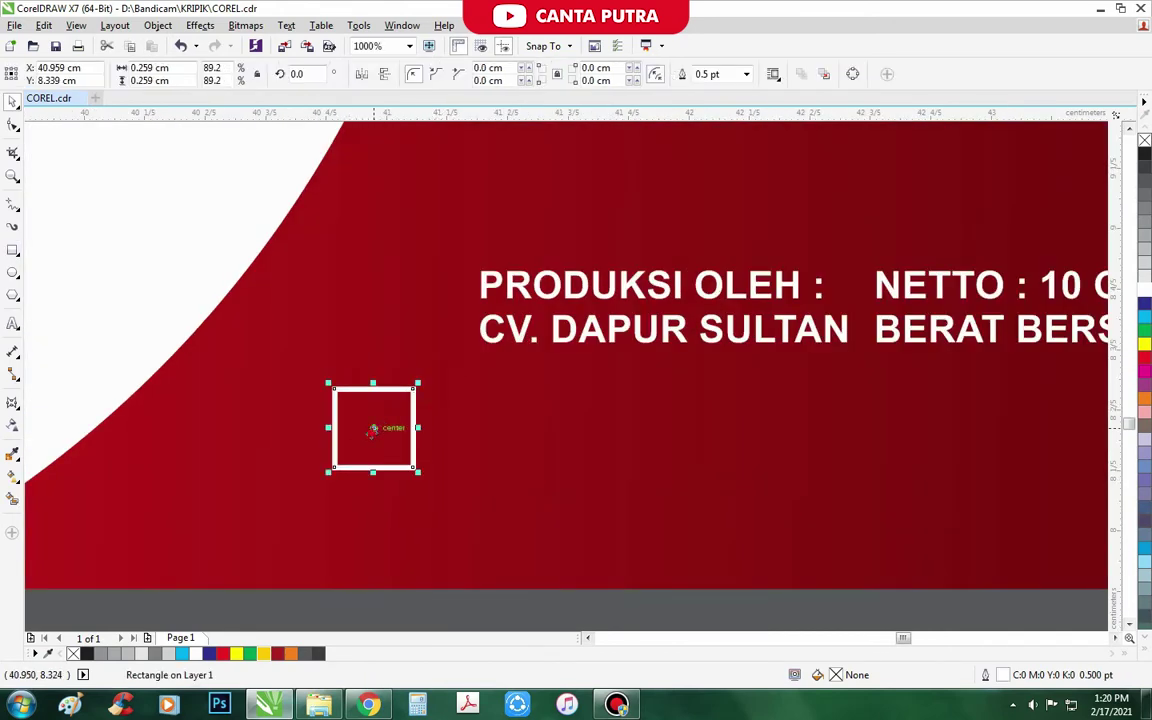
{"action": "left_click_drag", "start_coordinate": [374, 428], "coordinate": [463, 434]}
{"action": "right_click", "coordinate": [463, 434]}
{"action": "scroll", "coordinate": [463, 434], "scroll_direction": "down", "scroll_amount": 4}
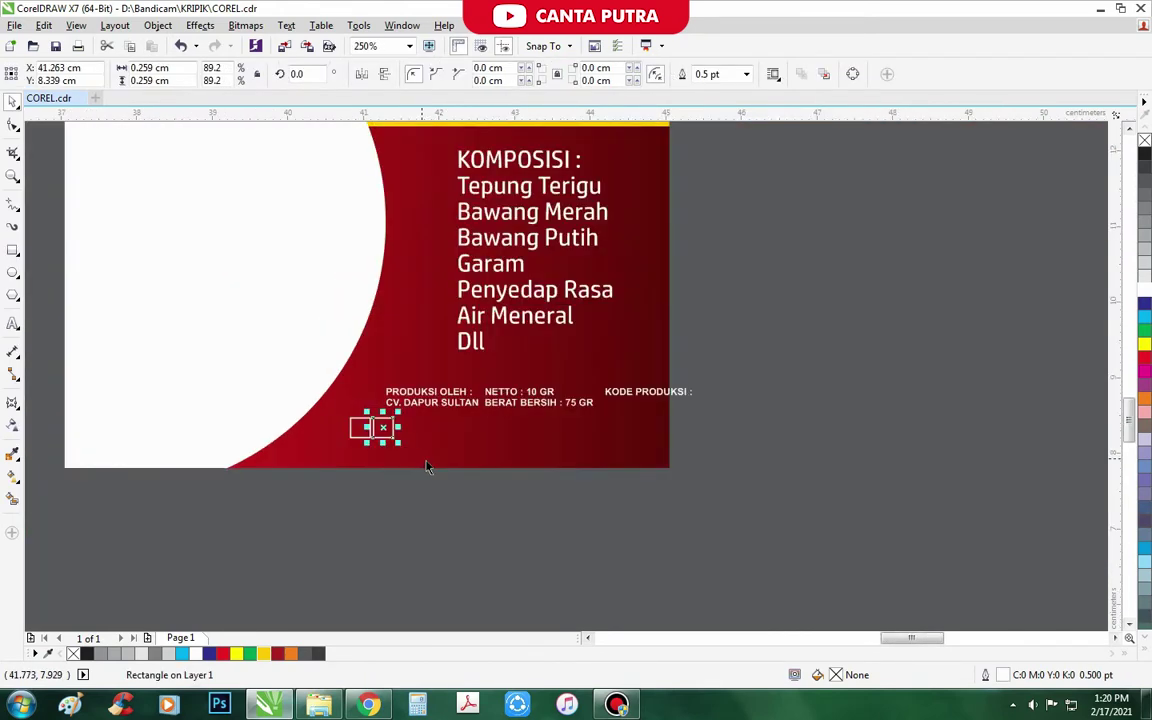
{"action": "key", "text": "ctrl+r"}
{"action": "key", "text": "ctrl+r"}
{"action": "key", "text": "ctrl+r"}
{"action": "key", "text": "ctrl+r"}
{"action": "key", "text": "ctrl+r"}
{"action": "key", "text": "ctrl+r"}
{"action": "left_click", "coordinate": [697, 545]}
{"action": "scroll", "coordinate": [346, 411], "scroll_direction": "up", "scroll_amount": 2}
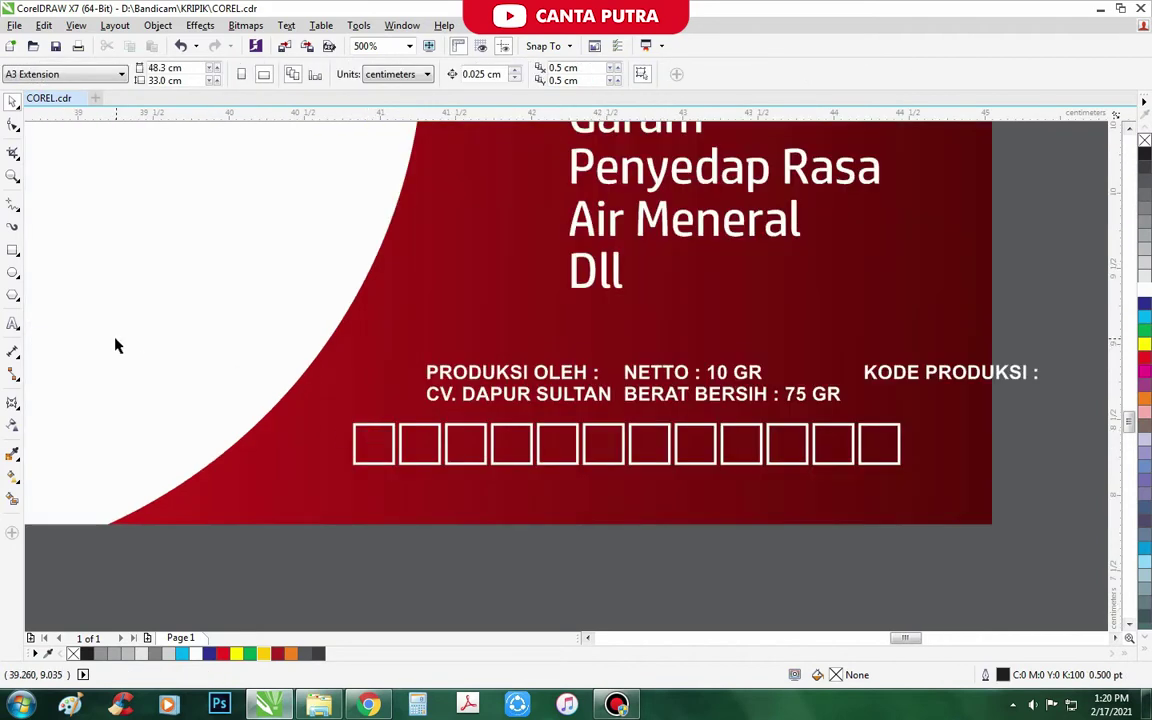
Place a spare box below the page and copy the PRODUKSI OLEH text, retyping it as numbers.
{"action": "left_click_drag", "start_coordinate": [374, 445], "coordinate": [374, 552]}
{"action": "right_click", "coordinate": [374, 552]}
{"action": "left_click", "coordinate": [515, 380]}
{"action": "left_click_drag", "start_coordinate": [515, 380], "coordinate": [498, 502]}
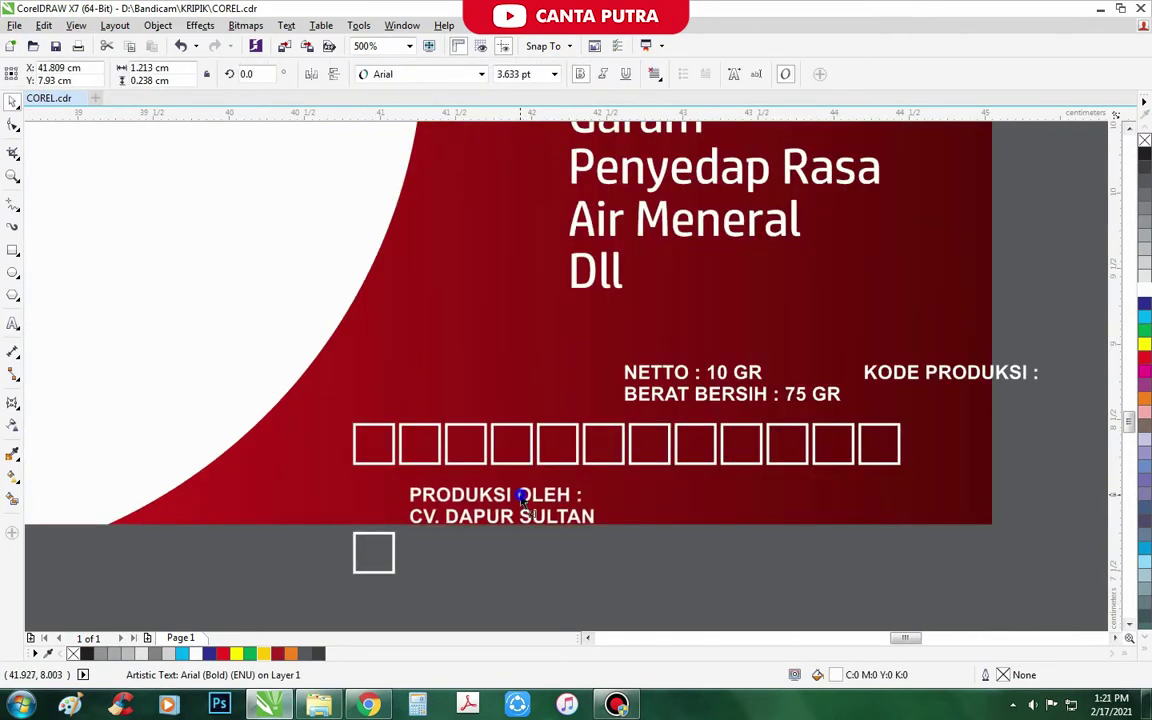
{"action": "right_click", "coordinate": [498, 502]}
{"action": "left_click", "coordinate": [12, 322]}
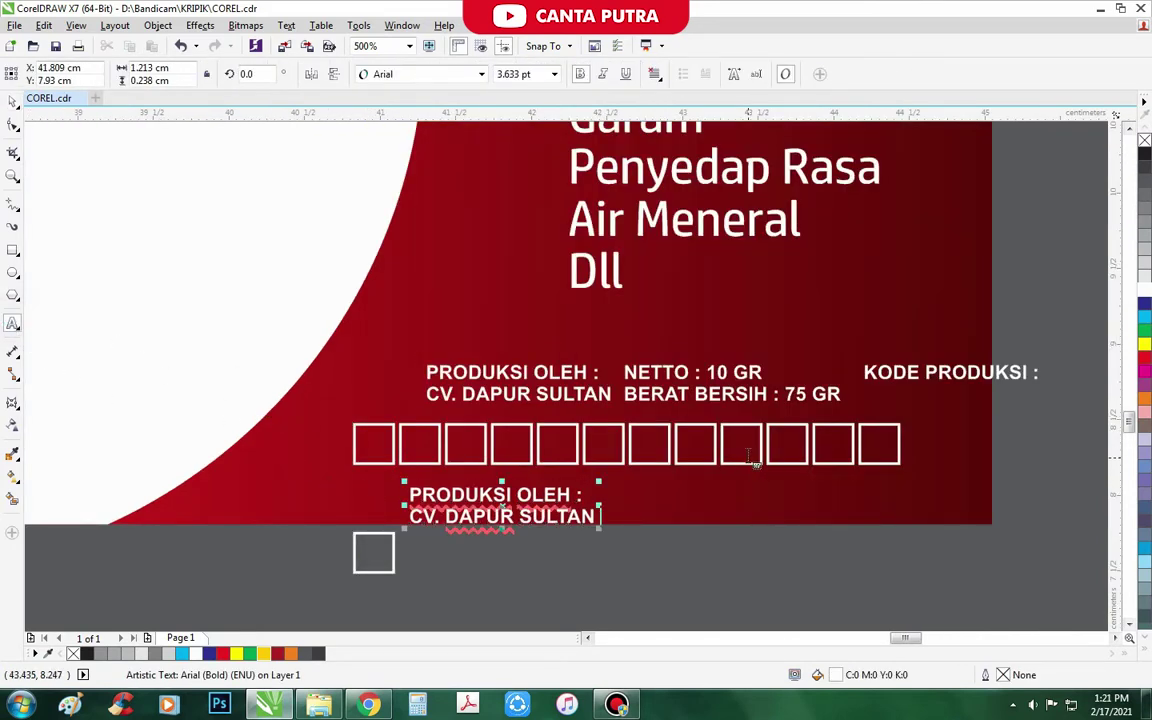
{"action": "key", "text": "ctrl+a"}
{"action": "type", "text": "12"}
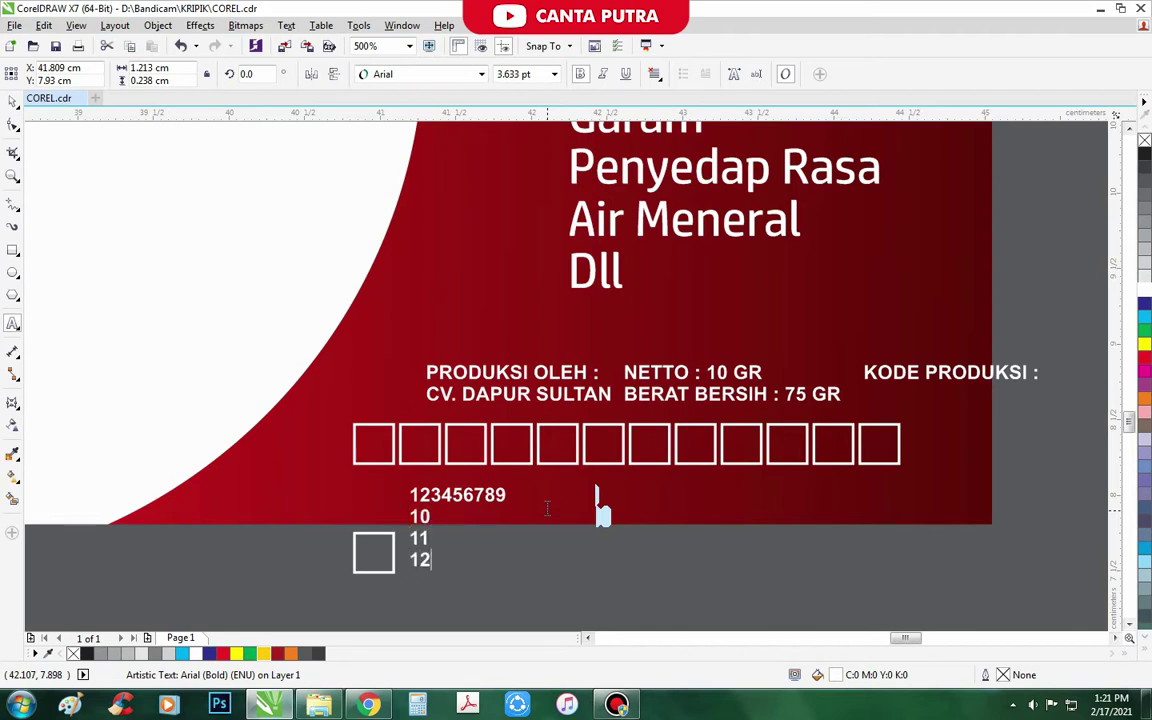
{"action": "key", "text": "ctrl+a"}
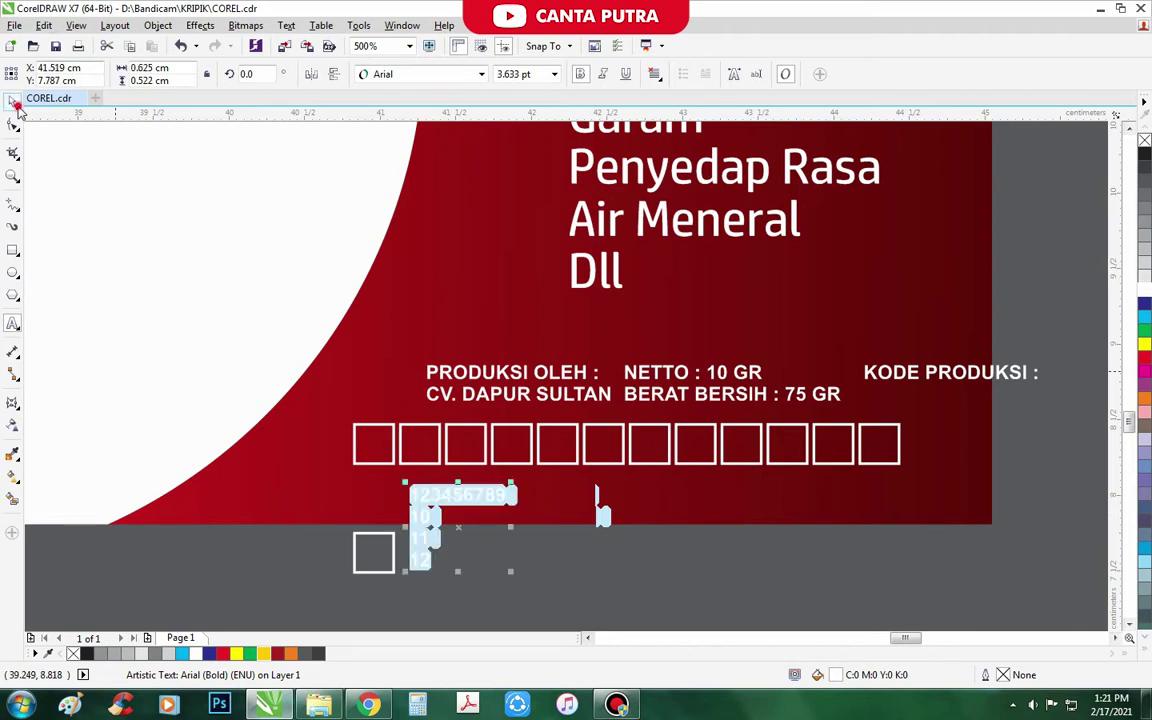
{"action": "left_click", "coordinate": [15, 104]}
{"action": "scroll", "coordinate": [597, 500], "scroll_direction": "down", "scroll_amount": 5}
{"action": "key", "text": "Escape"}
{"action": "scroll", "coordinate": [642, 413], "scroll_direction": "up", "scroll_amount": 3}
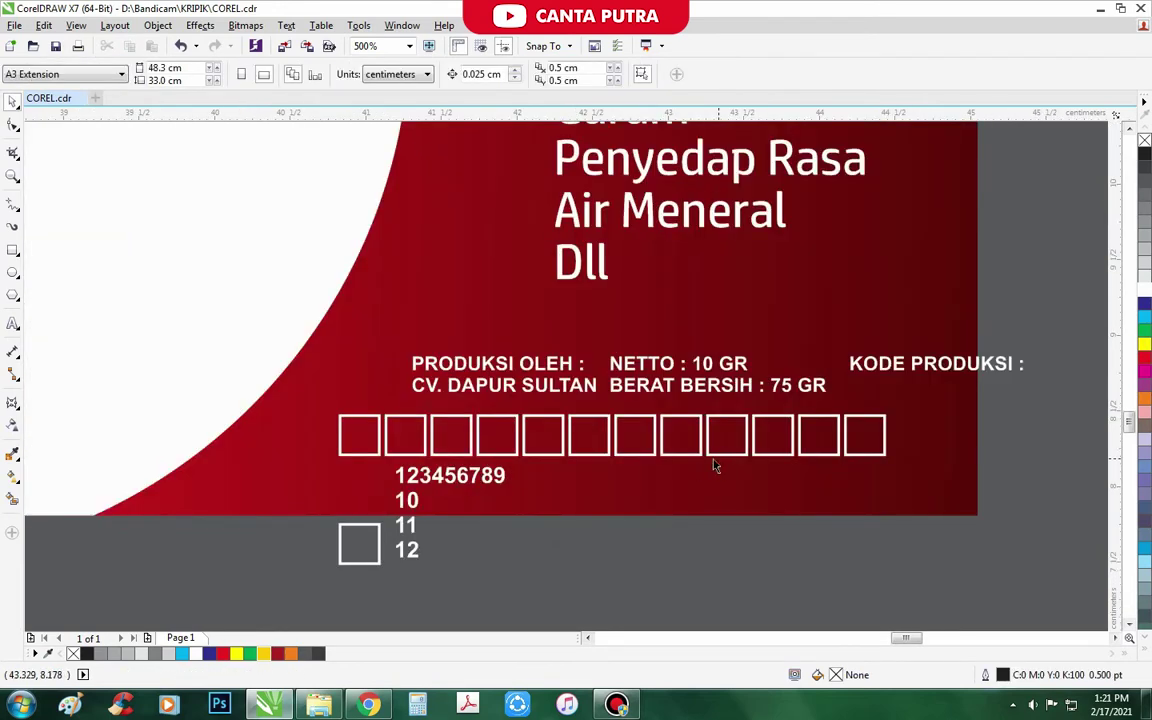
{"action": "scroll", "coordinate": [909, 433], "scroll_direction": "up", "scroll_amount": 2}
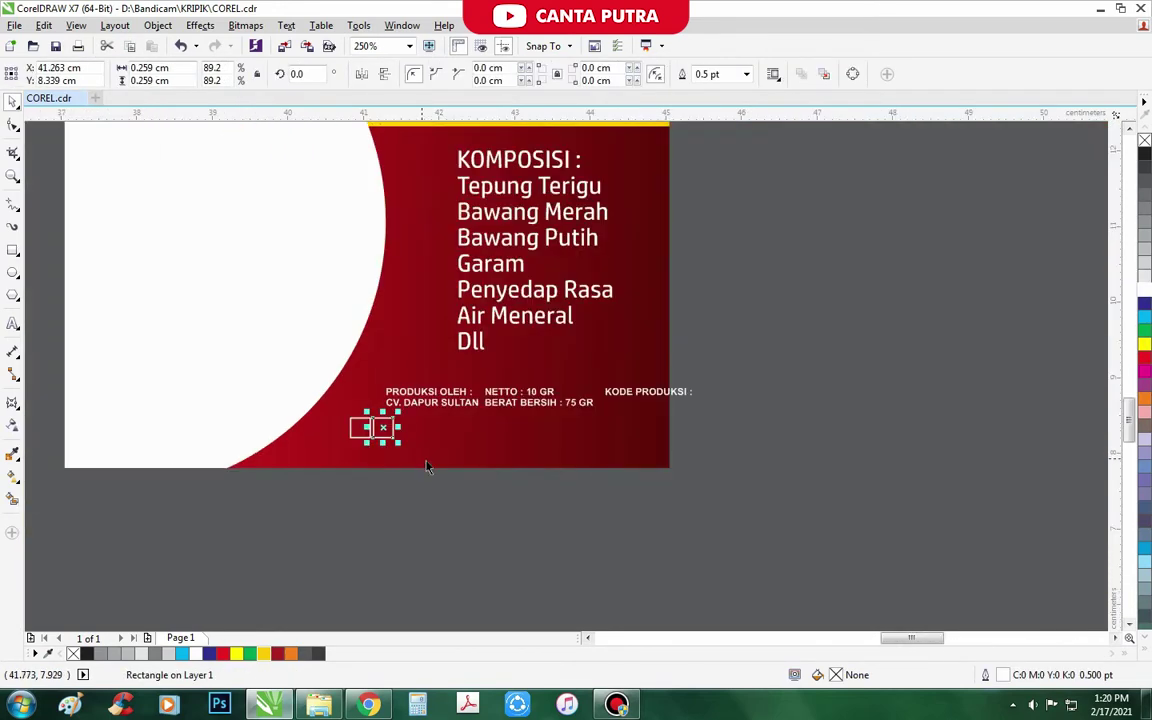
Repeat the box duplication to reach 12 boxes and drop another spare box below the page.
{"action": "key", "text": "ctrl+d"}
{"action": "key", "text": "ctrl+d"}
{"action": "key", "text": "ctrl+d"}
{"action": "key", "text": "ctrl+d"}
{"action": "key", "text": "ctrl+d"}
{"action": "key", "text": "ctrl+d"}
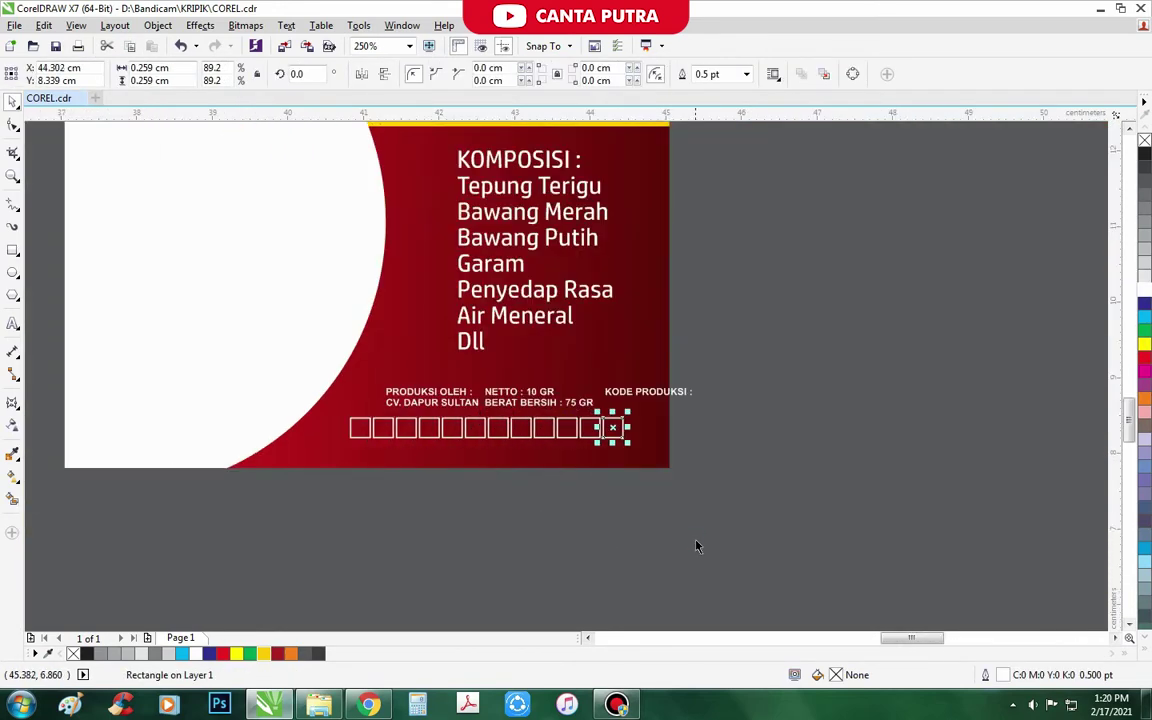
{"action": "key", "text": "Escape"}
{"action": "scroll", "coordinate": [320, 447], "scroll_direction": "up", "scroll_amount": 2}
{"action": "left_click_drag", "start_coordinate": [354, 447], "coordinate": [354, 557]}
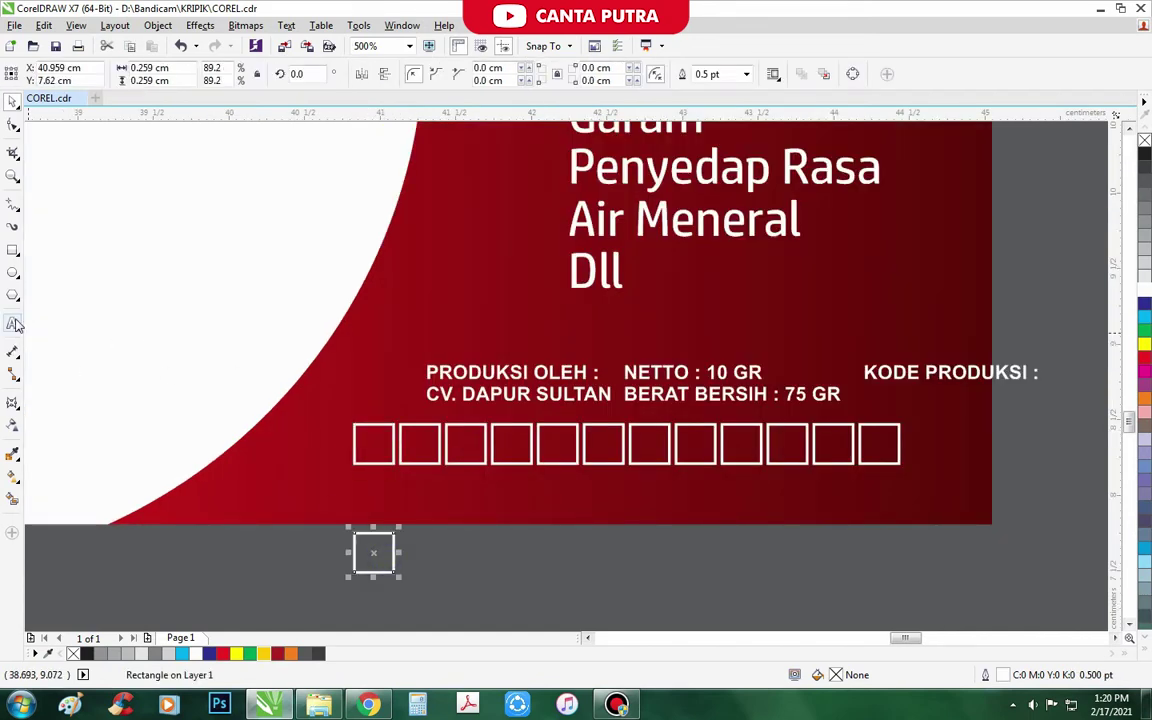
Copy the production info text below the box row and retype it as the numbers 1 to 12.
{"action": "left_click_drag", "start_coordinate": [538, 372], "coordinate": [521, 494]}
{"action": "right_click", "coordinate": [521, 494]}
{"action": "key", "text": "F8"}
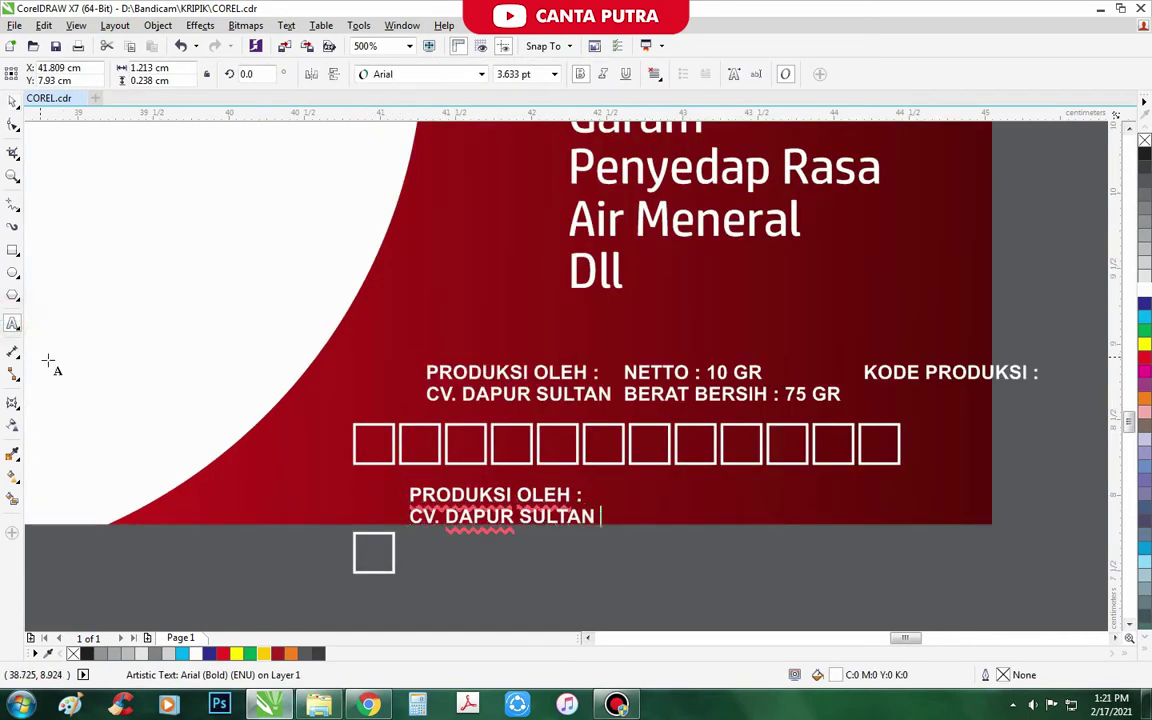
{"action": "key", "text": "ctrl+a"}
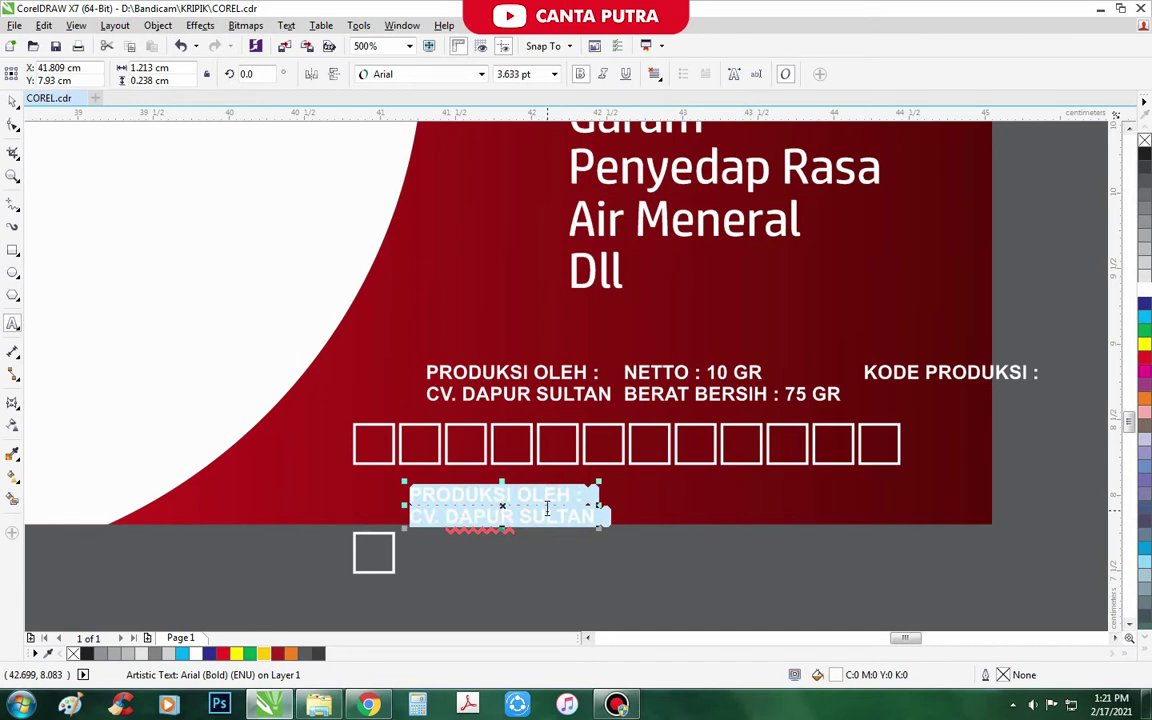
{"action": "type", "text": "123456789"}
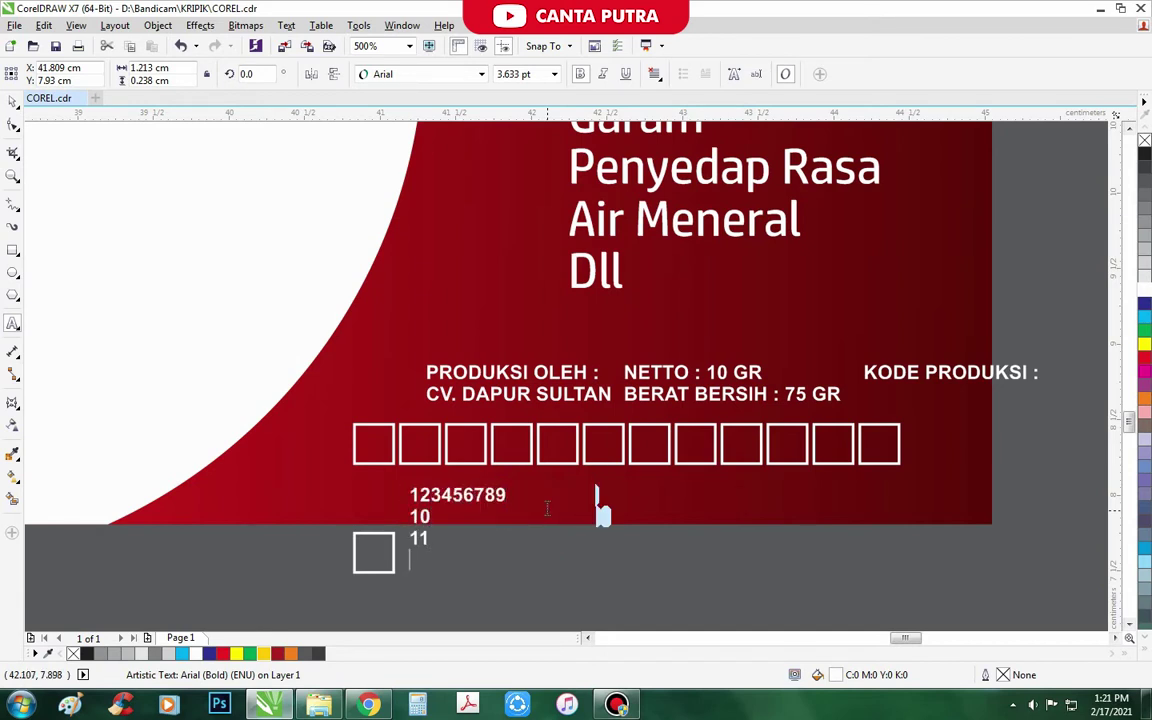
{"action": "key", "text": "ctrl+a"}
{"action": "key", "text": "Escape"}
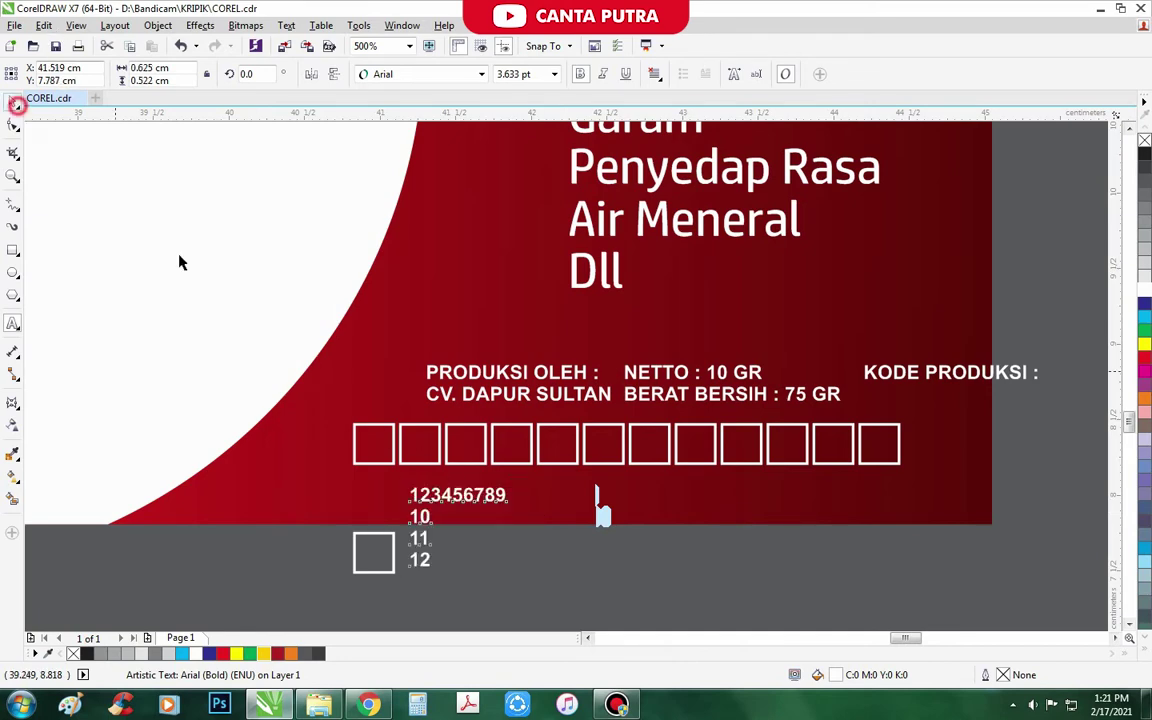
{"action": "scroll", "coordinate": [580, 567], "scroll_direction": "down", "scroll_amount": 2}
{"action": "scroll", "coordinate": [580, 567], "scroll_direction": "up", "scroll_amount": 1}
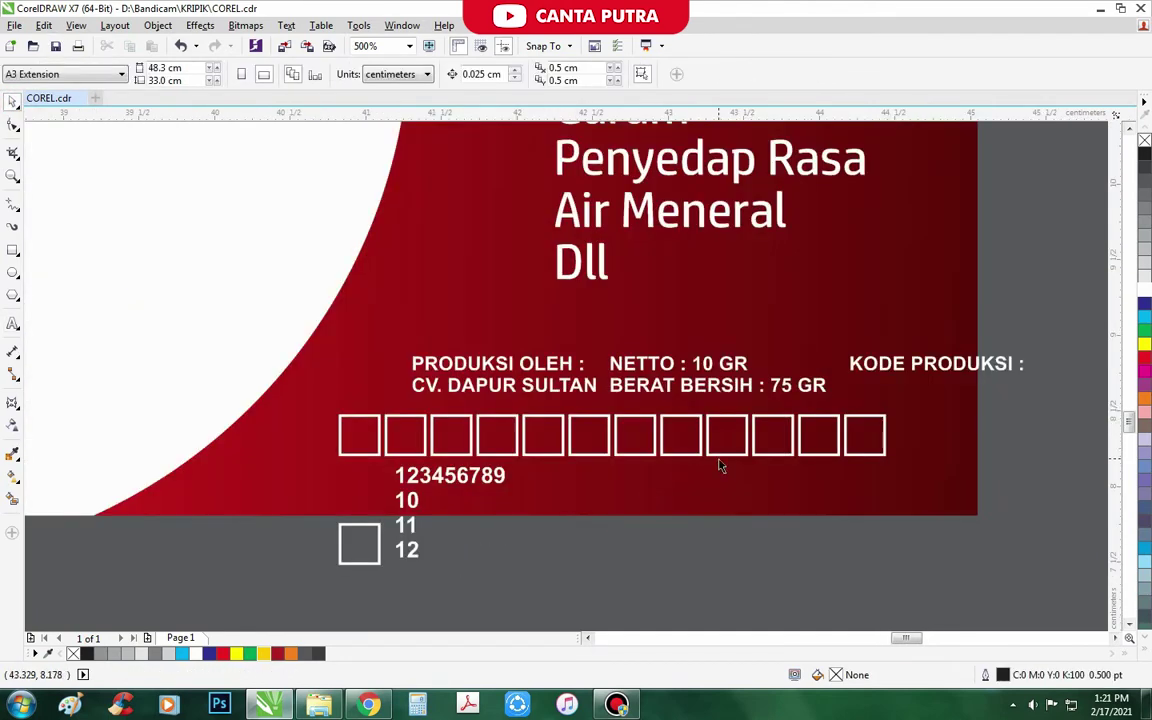
{"action": "scroll", "coordinate": [720, 468], "scroll_direction": "right", "scroll_amount": 2}
Colour the numbers text black, enlarge it, and break it apart into separate numbers.
{"action": "left_click_drag", "start_coordinate": [377, 475], "coordinate": [154, 481]}
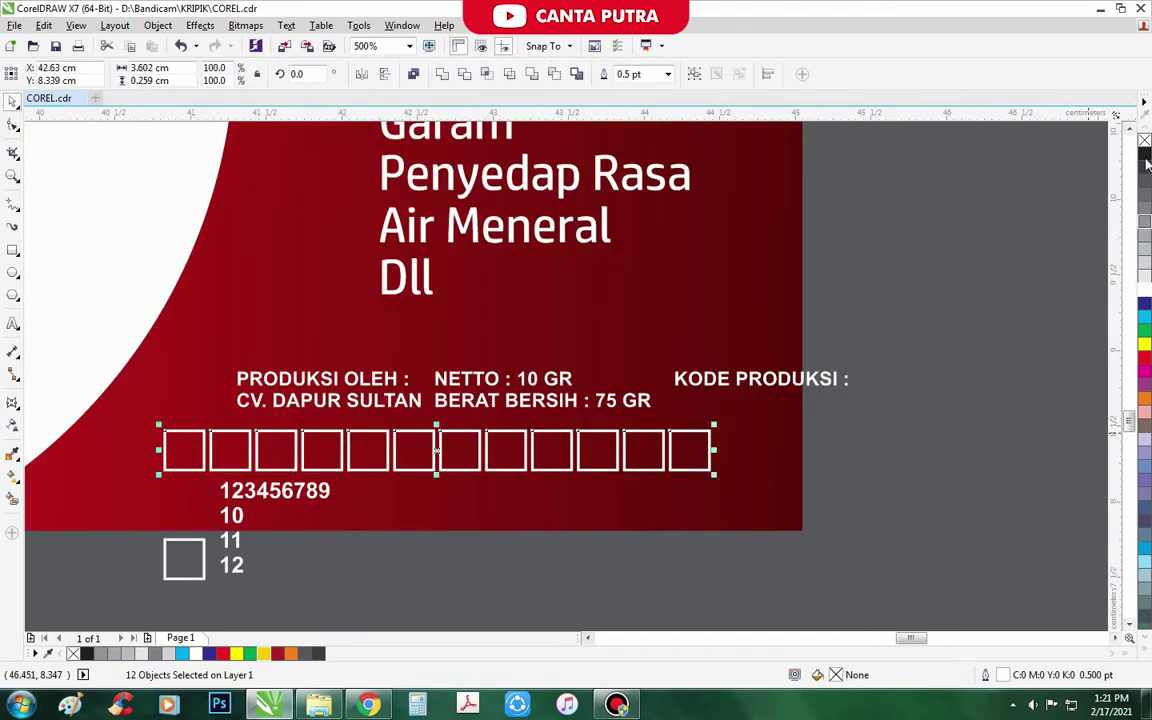
{"action": "scroll", "coordinate": [707, 403], "scroll_direction": "down", "scroll_amount": 2}
{"action": "scroll", "coordinate": [504, 458], "scroll_direction": "up", "scroll_amount": 2}
{"action": "left_click", "coordinate": [504, 458]}
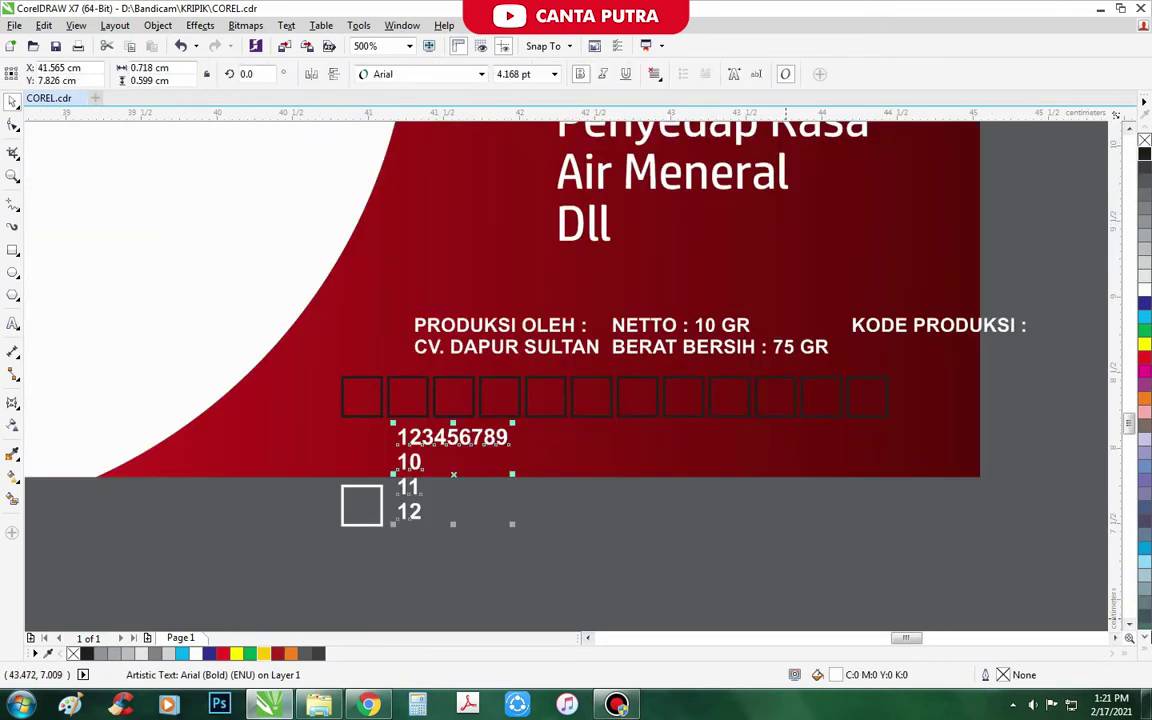
{"action": "left_click", "coordinate": [1144, 153]}
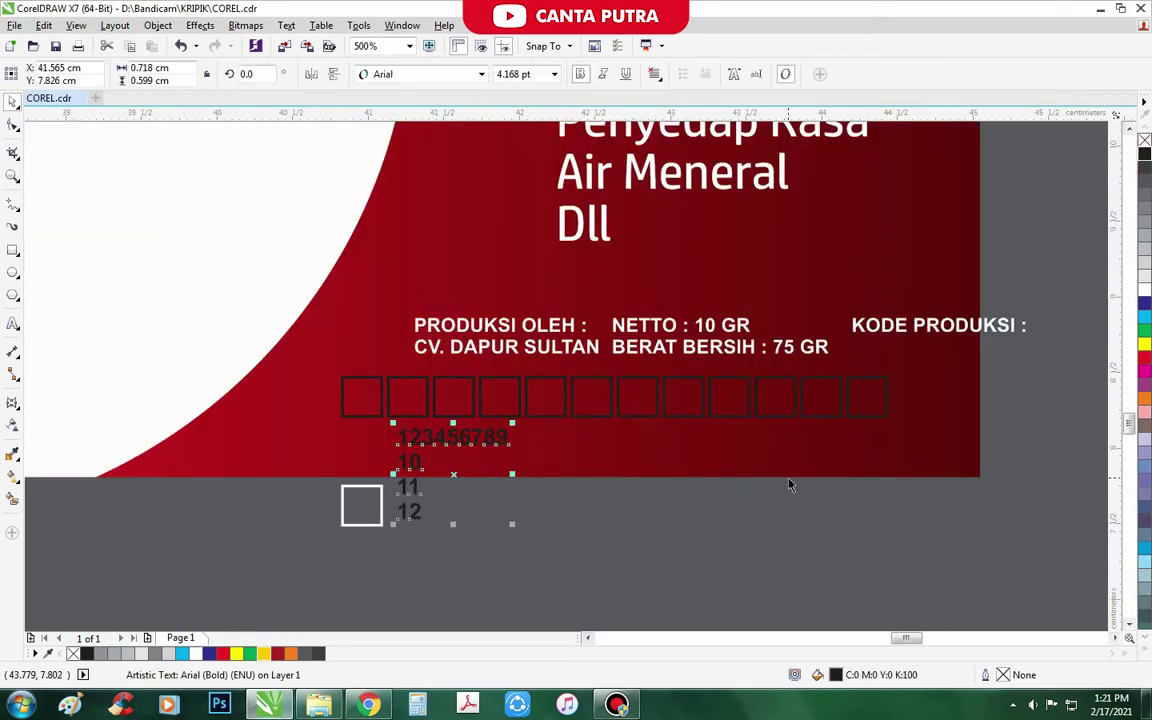
{"action": "left_click_drag", "start_coordinate": [617, 545], "coordinate": [380, 429]}
{"action": "left_click_drag", "start_coordinate": [514, 520], "coordinate": [592, 549]}
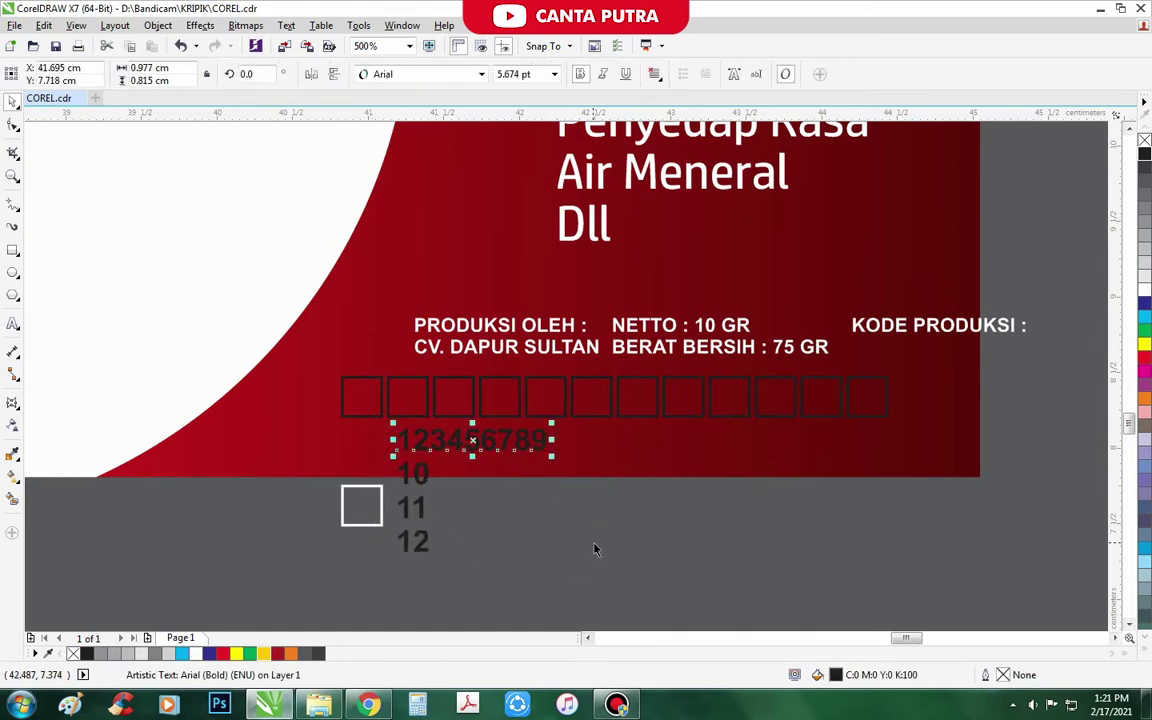
{"action": "key", "text": "ctrl+k"}
Centre the numbers 1, 2 and 3 in the first three boxes.
{"action": "scroll", "coordinate": [257, 442], "scroll_direction": "up", "scroll_amount": 2}
{"action": "key", "text": "c"}
{"action": "key", "text": "e"}
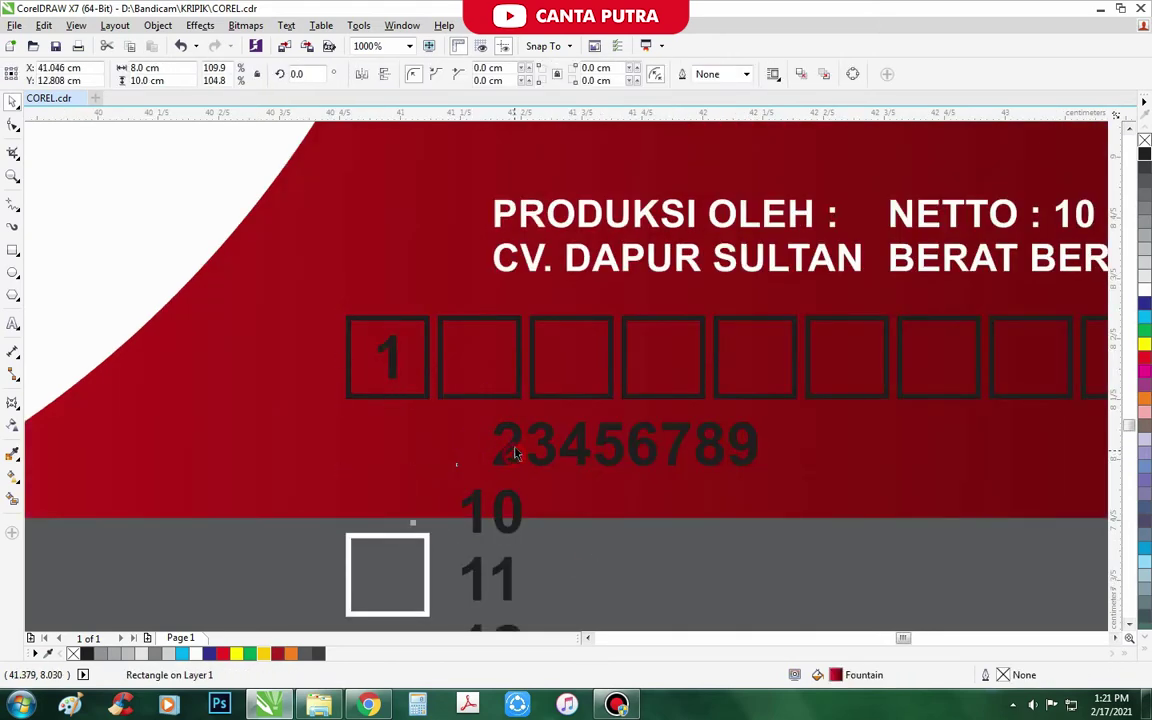
{"action": "left_click", "coordinate": [515, 453]}
{"action": "left_click", "coordinate": [483, 339], "text": "shift"}
{"action": "key", "text": "c"}
{"action": "key", "text": "e"}
{"action": "left_click", "coordinate": [538, 445]}
{"action": "left_click", "coordinate": [570, 340], "text": "shift"}
{"action": "key", "text": "c"}
{"action": "key", "text": "e"}
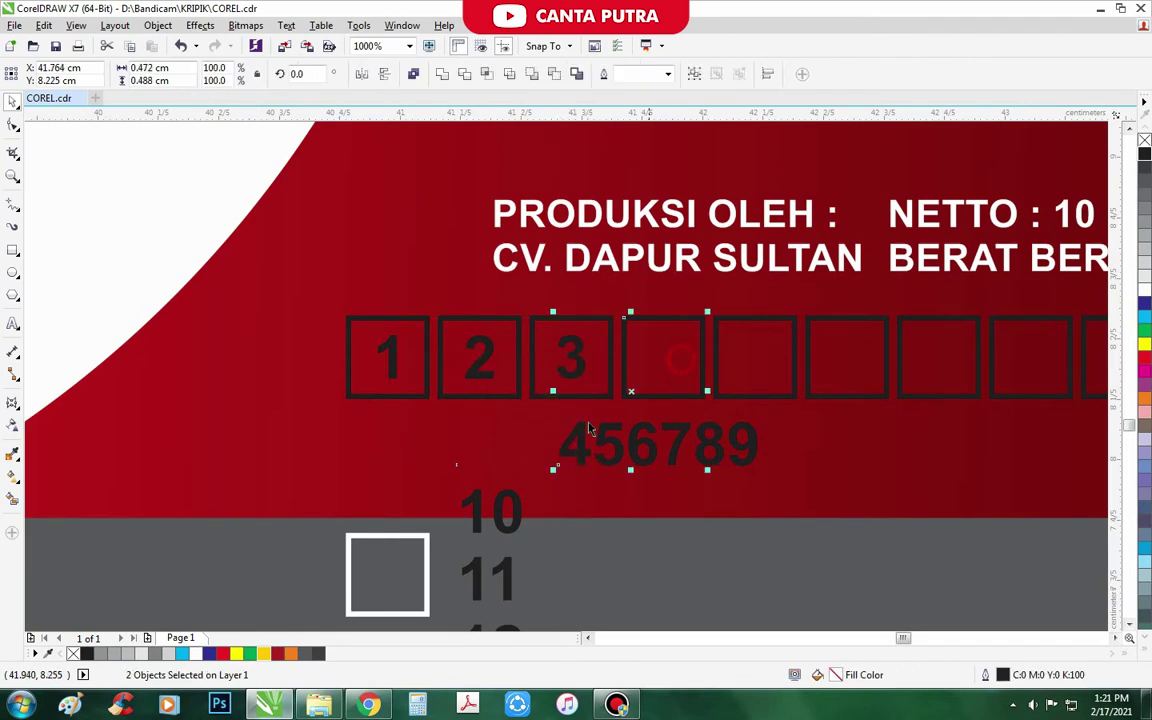
Centre the numbers 4, 5 and 6 in their boxes.
{"action": "key", "text": "c"}
{"action": "key", "text": "e"}
{"action": "left_click", "coordinate": [452, 430]}
{"action": "left_click", "coordinate": [558, 330], "text": "shift"}
{"action": "key", "text": "c"}
{"action": "key", "text": "e"}
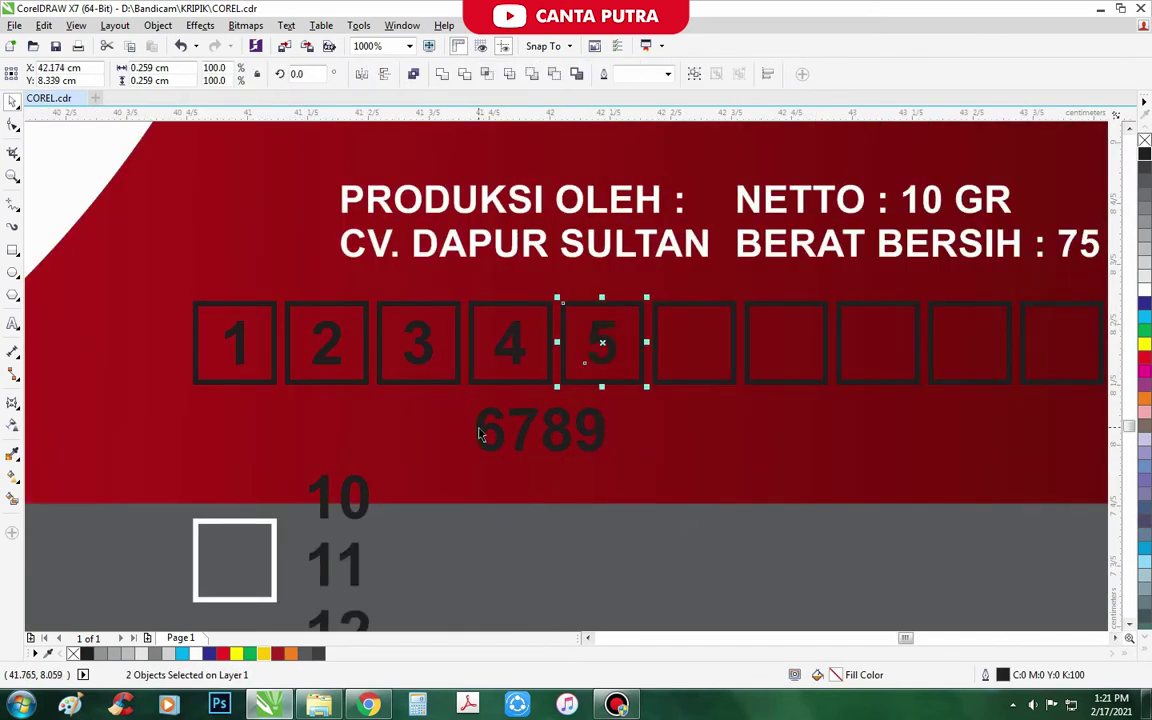
{"action": "left_click", "coordinate": [490, 430]}
{"action": "left_click", "coordinate": [687, 340], "text": "shift"}
{"action": "key", "text": "c"}
{"action": "key", "text": "e"}
Centre the numbers 7, 8 and 9 in their boxes.
{"action": "left_click", "coordinate": [514, 437]}
{"action": "left_click", "coordinate": [785, 340], "text": "shift"}
{"action": "key", "text": "c"}
{"action": "key", "text": "e"}
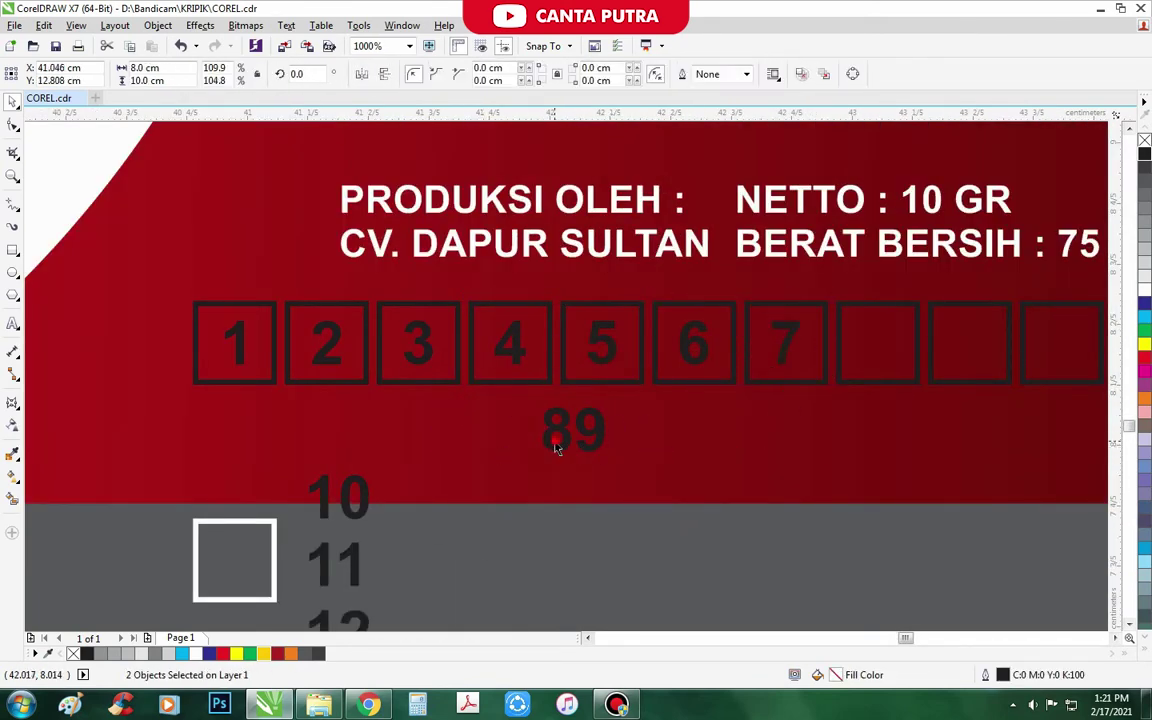
{"action": "left_click", "coordinate": [557, 448]}
{"action": "left_click", "coordinate": [878, 340], "text": "shift"}
{"action": "key", "text": "c"}
{"action": "key", "text": "e"}
{"action": "scroll", "coordinate": [551, 344], "scroll_direction": "down", "scroll_amount": 3}
{"action": "scroll", "coordinate": [551, 344], "scroll_direction": "up", "scroll_amount": 3}
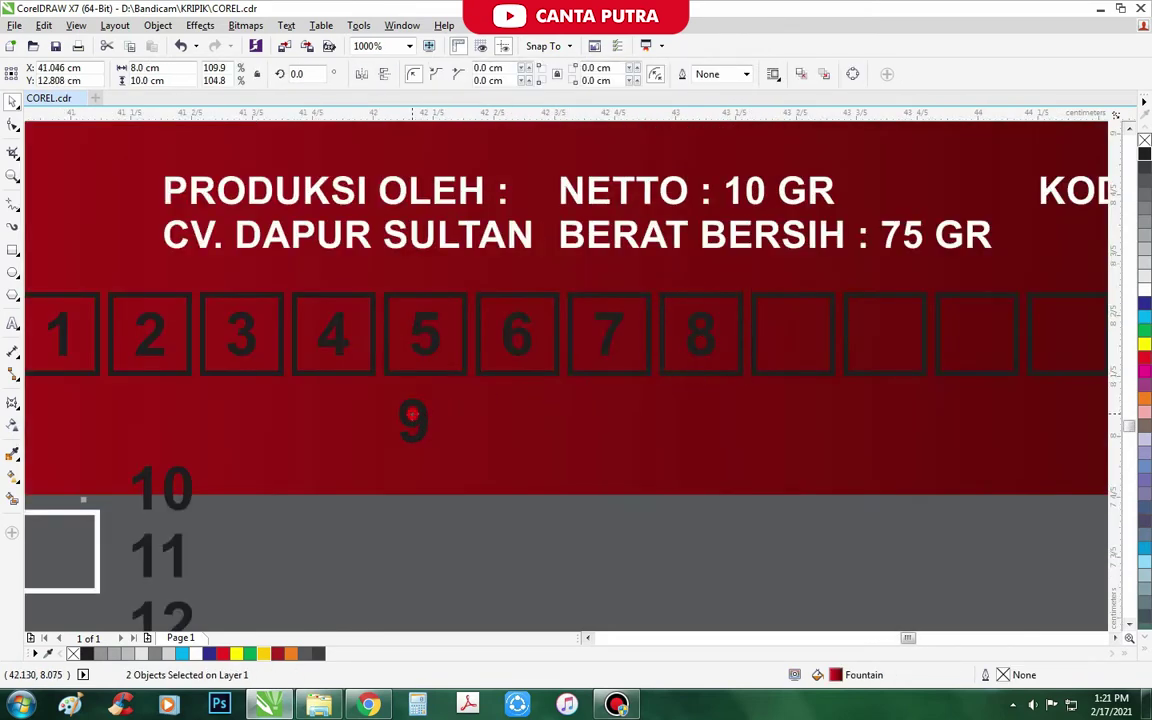
{"action": "left_click", "coordinate": [412, 418]}
{"action": "left_click", "coordinate": [795, 335], "text": "shift"}
{"action": "key", "text": "c"}
{"action": "key", "text": "e"}
Centre the numbers 10, 11 and 12 in the last three boxes.
{"action": "scroll", "coordinate": [361, 421], "scroll_direction": "down", "scroll_amount": 3}
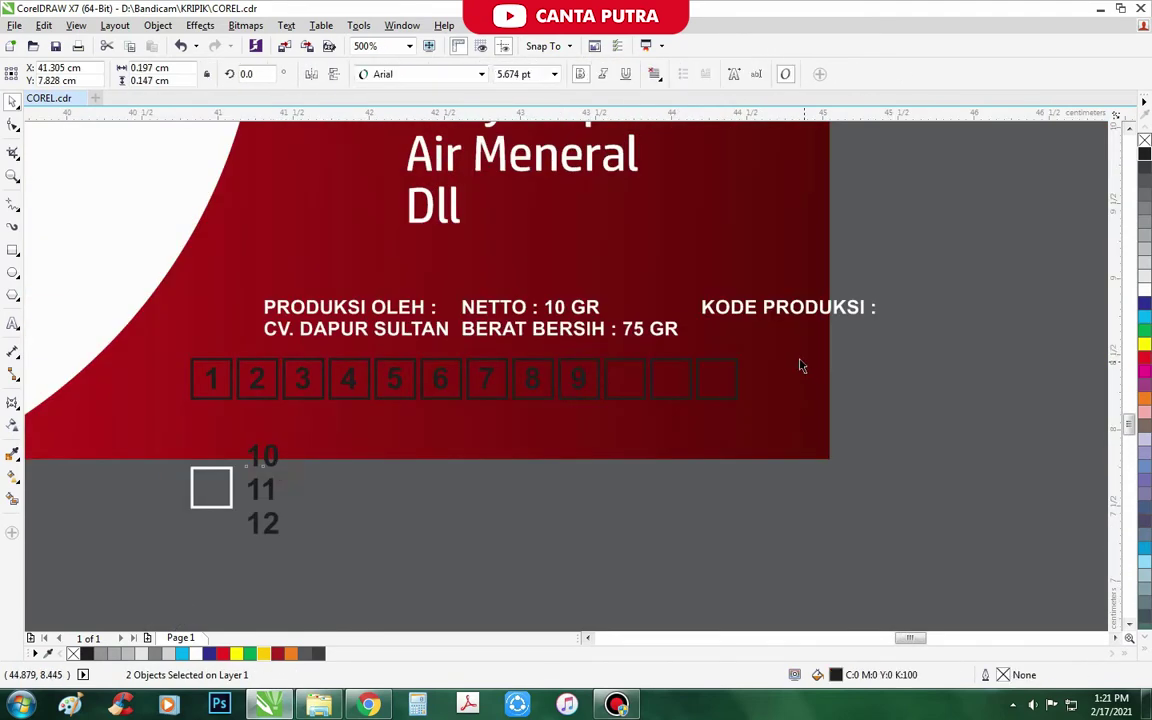
{"action": "left_click", "coordinate": [262, 456]}
{"action": "left_click", "coordinate": [627, 400], "text": "shift"}
{"action": "key", "text": "c"}
{"action": "key", "text": "e"}
{"action": "left_click", "coordinate": [260, 488]}
{"action": "left_click", "coordinate": [695, 402], "text": "shift"}
{"action": "key", "text": "c"}
{"action": "key", "text": "e"}
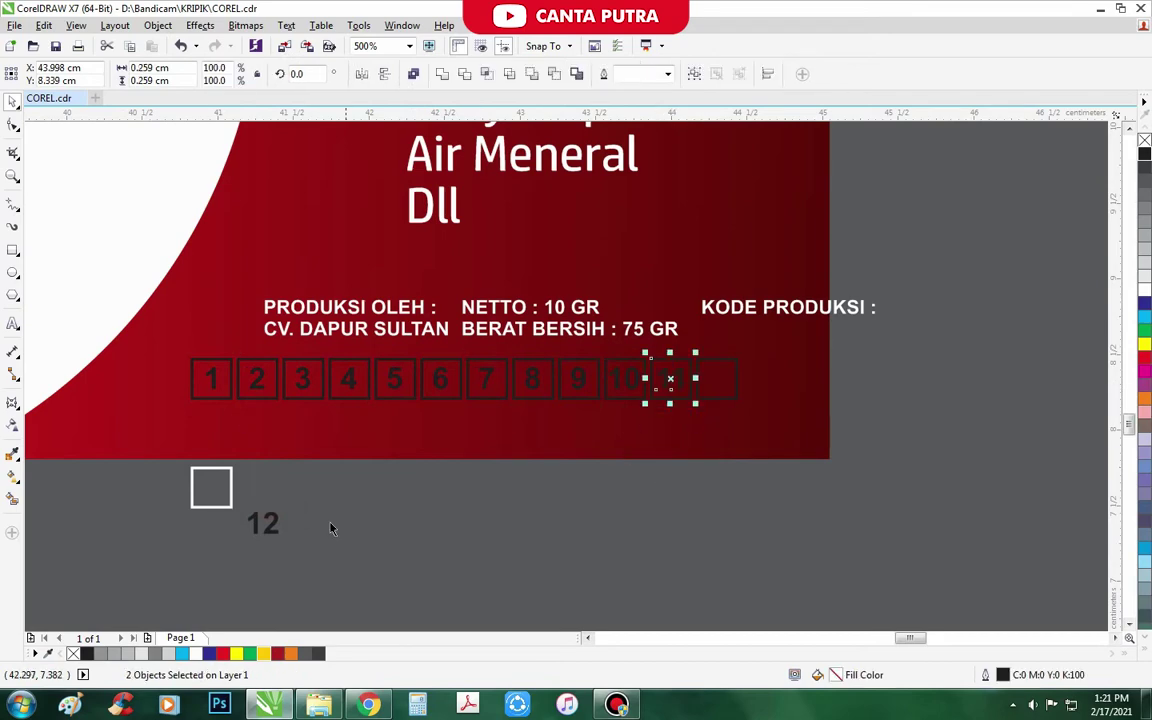
{"action": "left_click", "coordinate": [265, 522]}
{"action": "left_click", "coordinate": [737, 380], "text": "shift"}
{"action": "key", "text": "c"}
{"action": "key", "text": "e"}
{"action": "left_click", "coordinate": [609, 540]}
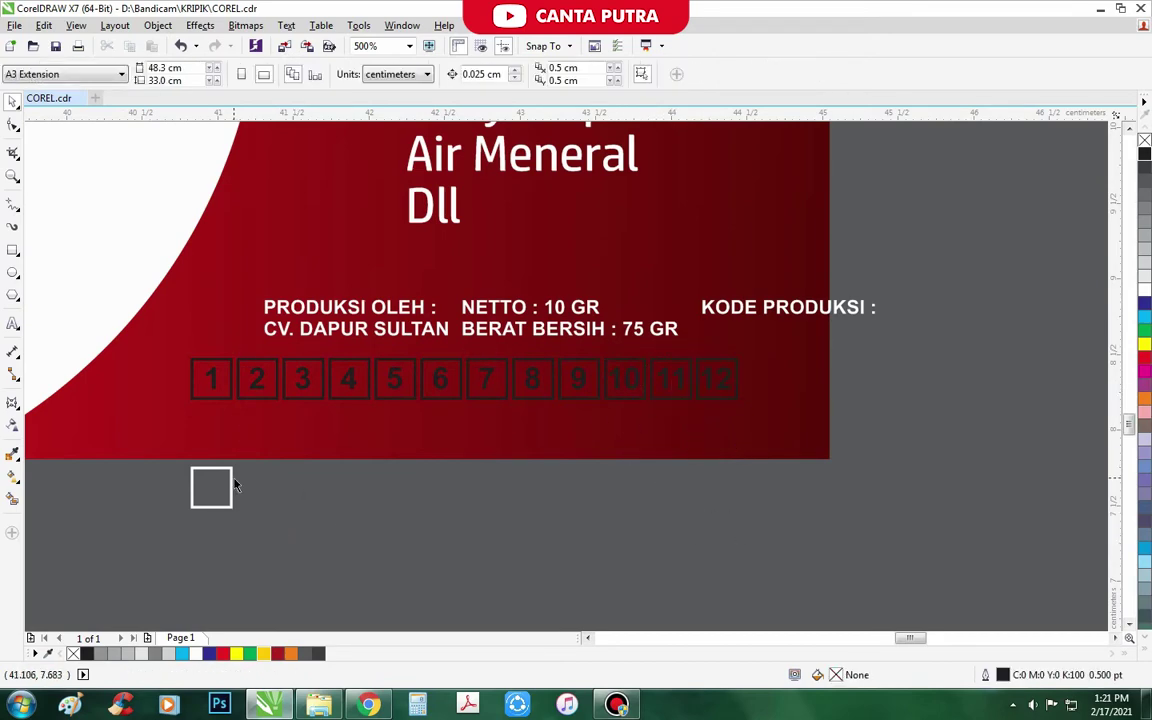
{"action": "scroll", "coordinate": [320, 420], "scroll_direction": "up", "scroll_amount": 5}
Copy the first box into a row of four boxes below and stretch them wider.
{"action": "left_click_drag", "start_coordinate": [309, 426], "coordinate": [334, 597]}
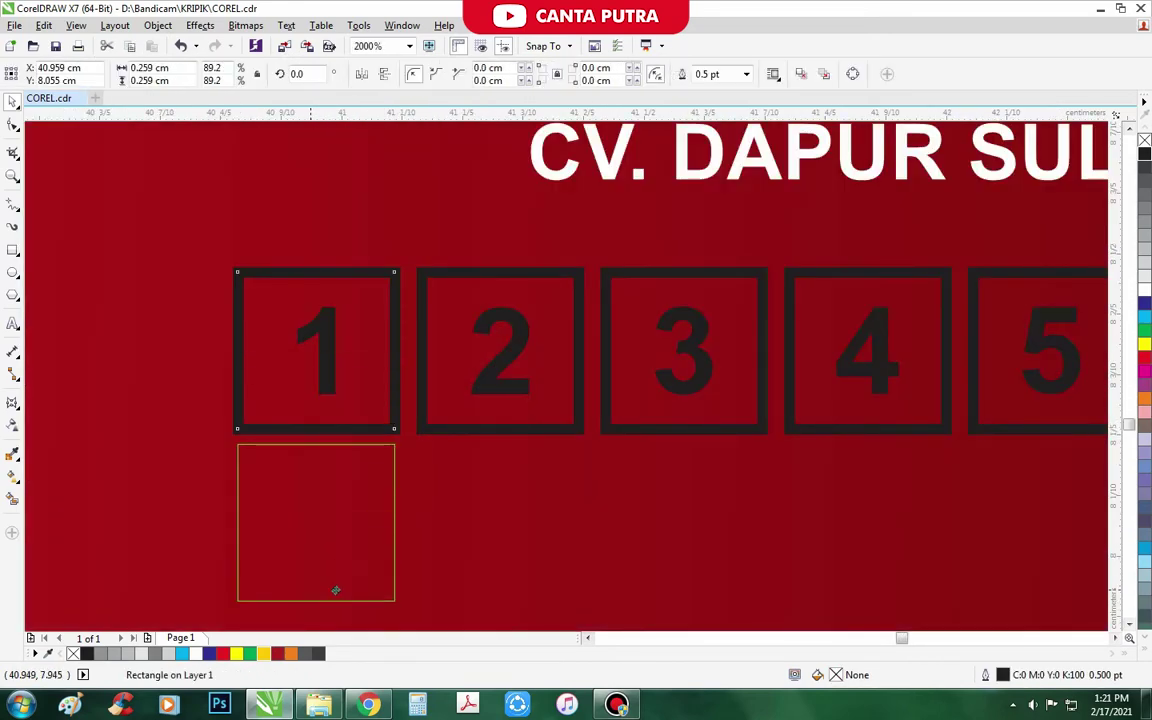
{"action": "scroll", "coordinate": [334, 597], "scroll_direction": "down", "scroll_amount": 2}
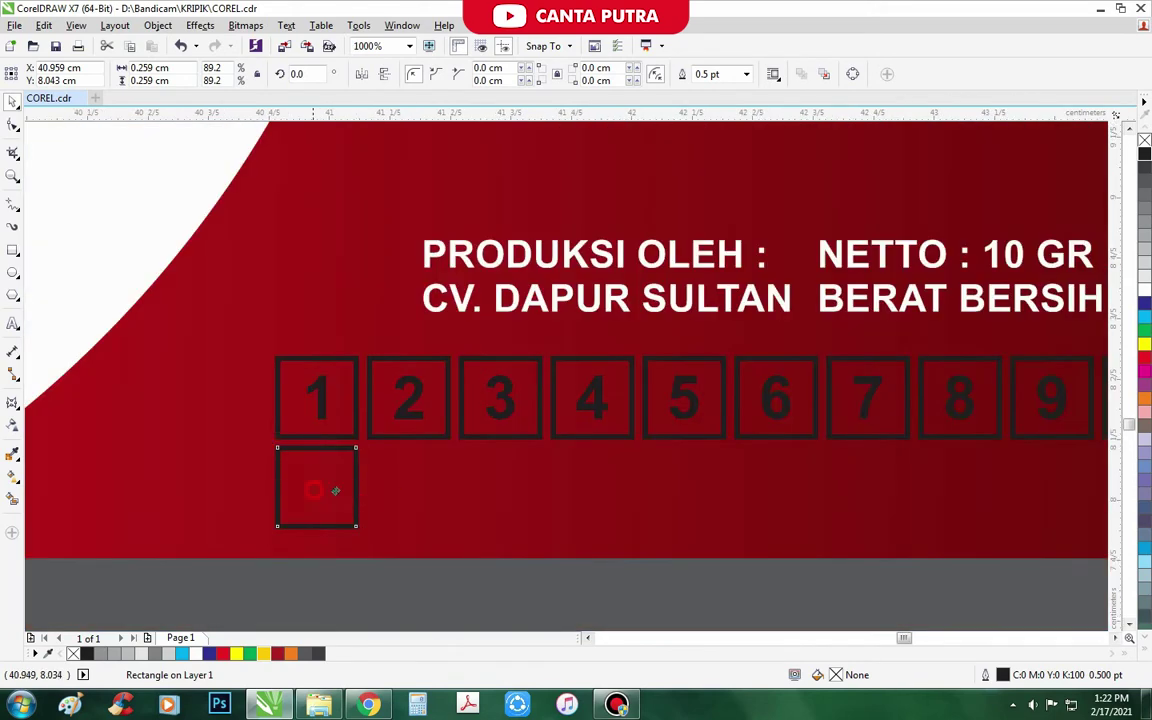
{"action": "left_click_drag", "start_coordinate": [408, 500], "coordinate": [408, 500]}
{"action": "scroll", "coordinate": [408, 500], "scroll_direction": "down", "scroll_amount": 1}
{"action": "key", "text": "ctrl+r"}
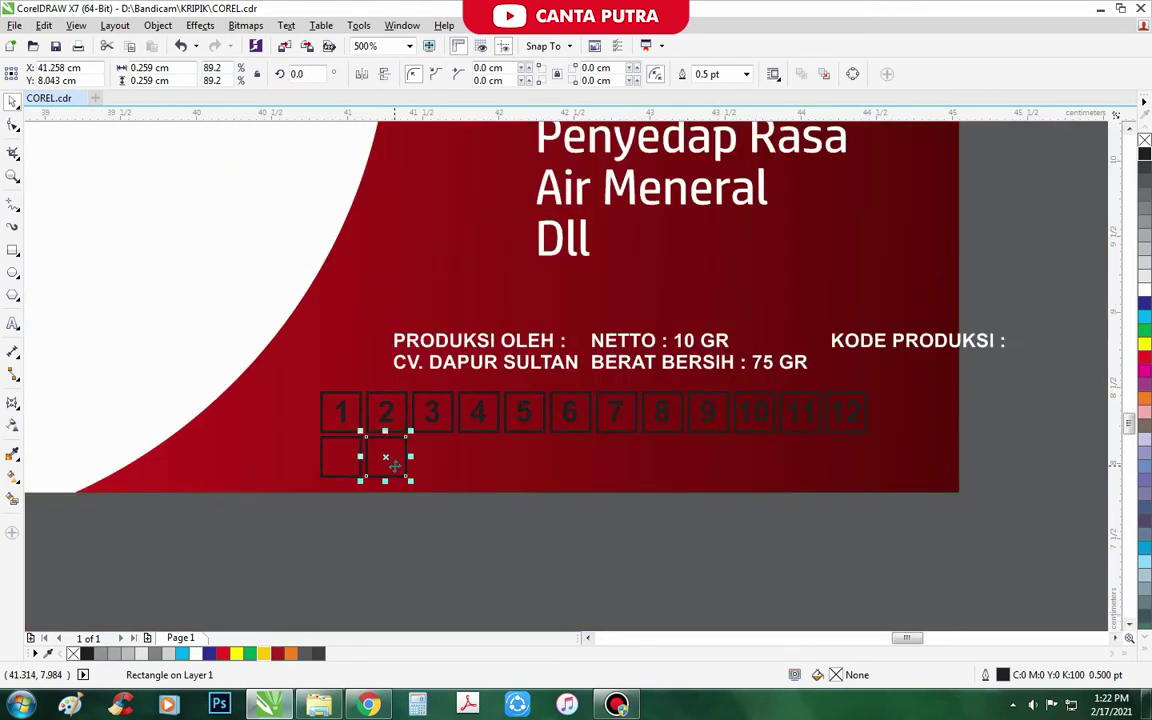
{"action": "key", "text": "ctrl+r"}
{"action": "left_click_drag", "start_coordinate": [301, 442], "coordinate": [578, 540]}
{"action": "left_click_drag", "start_coordinate": [501, 457], "coordinate": [873, 453]}
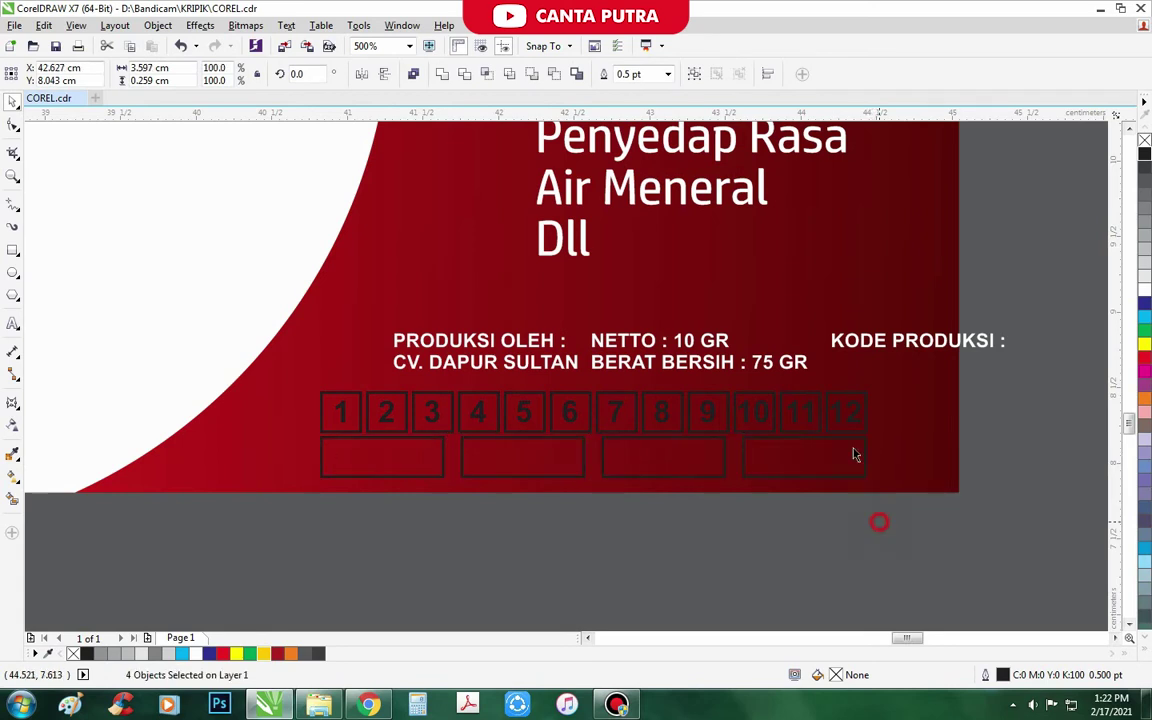
Copy the KODE PRODUKSI text below the page and retype it as year lines 2021–2024.
{"action": "left_click", "coordinate": [836, 342]}
{"action": "left_click_drag", "start_coordinate": [836, 342], "coordinate": [453, 578]}
{"action": "left_click", "coordinate": [13, 325]}
{"action": "key", "text": "ctrl+a"}
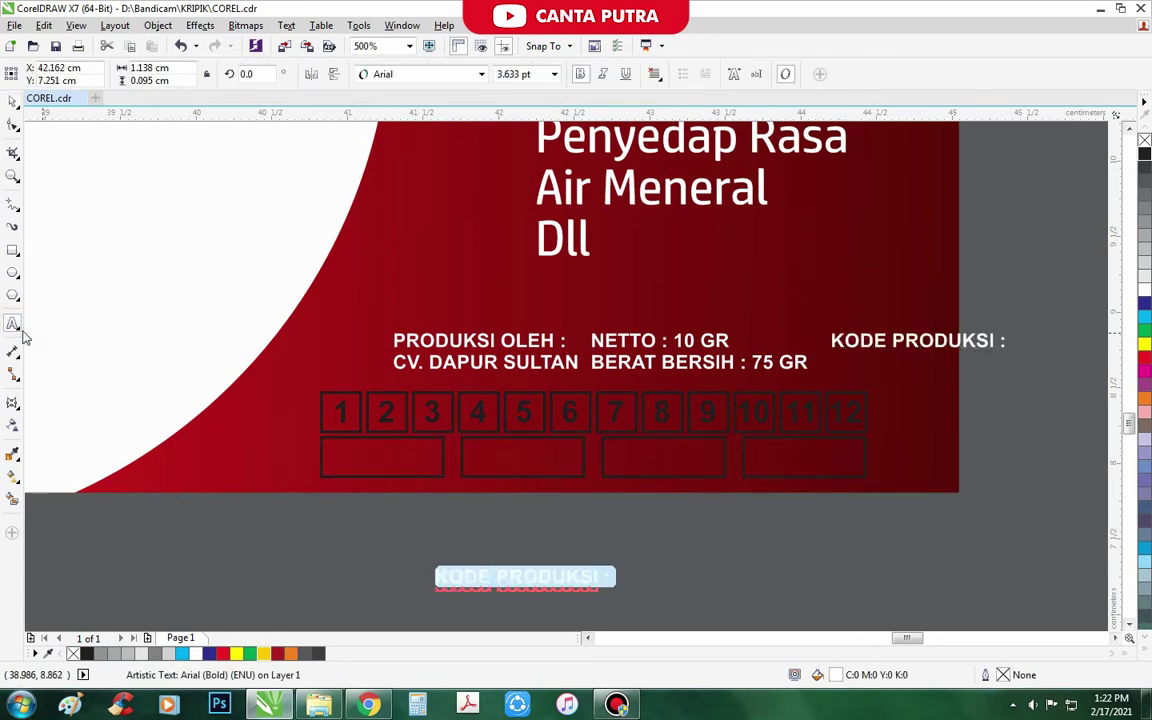
{"action": "type", "text": "2021"}
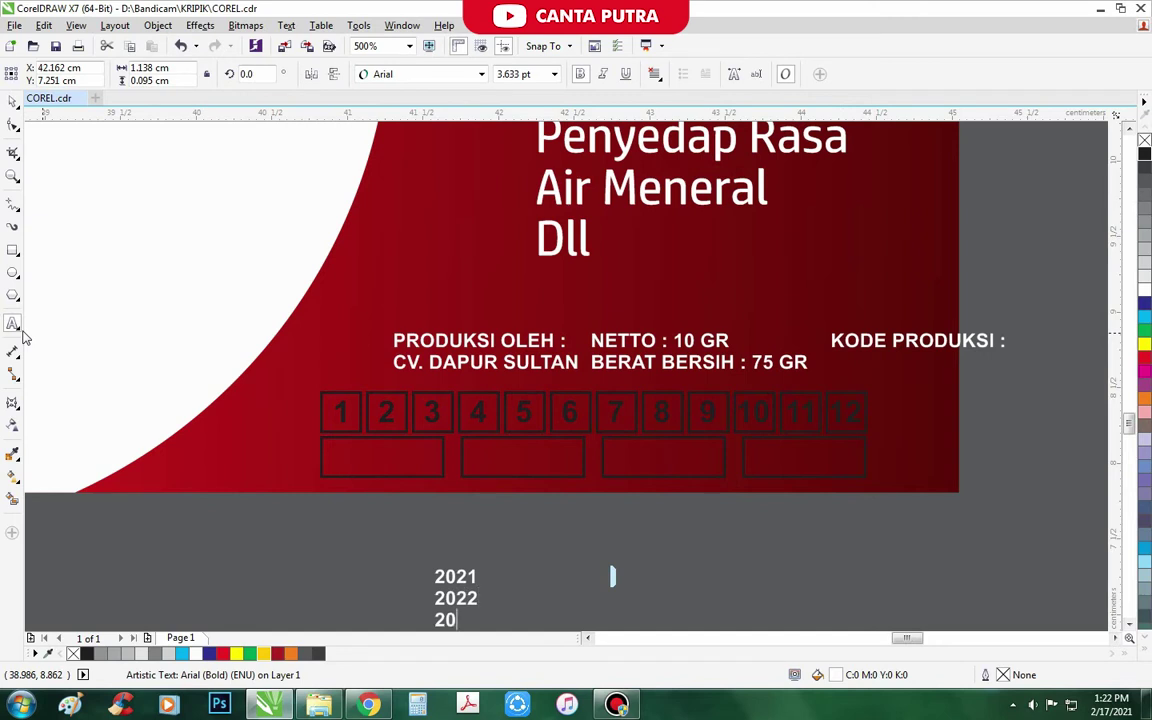
{"action": "type", "text": "23"}
{"action": "key", "text": "Return"}
{"action": "type", "text": "2024"}
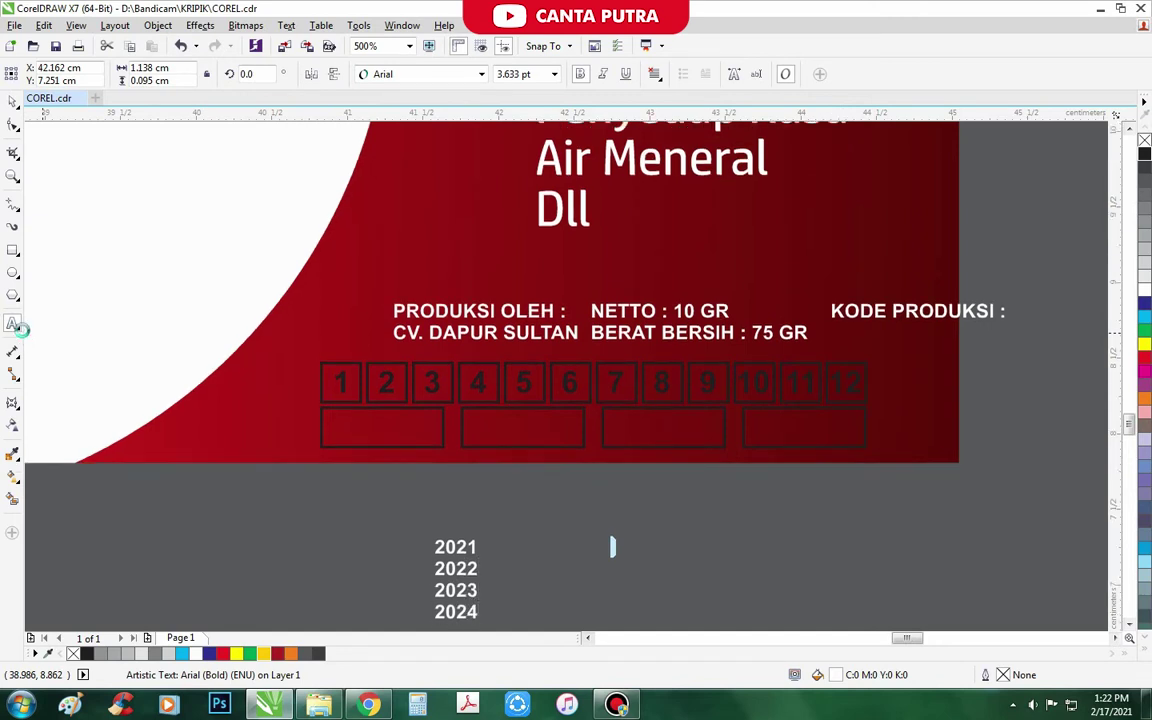
{"action": "key", "text": "ctrl+a"}
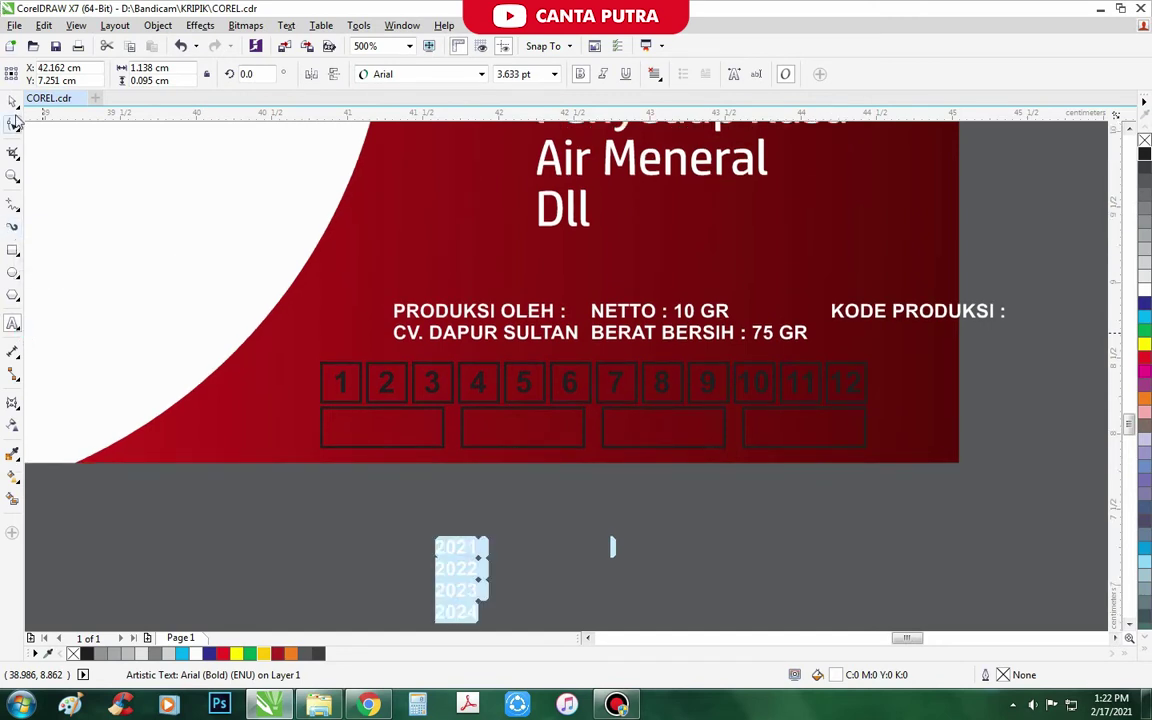
{"action": "left_click", "coordinate": [12, 101]}
Enlarge the year text and move 2021, 2022, 2023 and 2024 into the four lower boxes.
{"action": "mouse_move", "coordinate": [486, 536]}
{"action": "left_mouse_down"}
{"action": "mouse_move", "coordinate": [506, 485]}
{"action": "mouse_move", "coordinate": [405, 453]}
{"action": "left_mouse_up"}
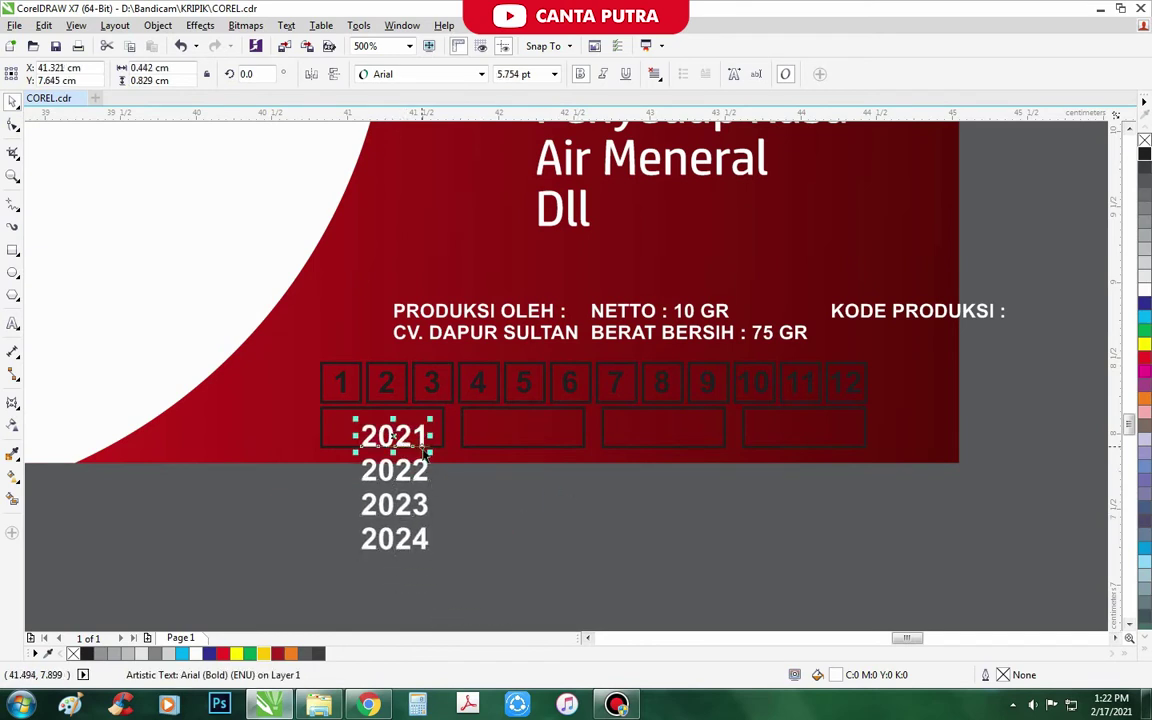
{"action": "left_click_drag", "start_coordinate": [356, 418], "coordinate": [344, 410]}
{"action": "left_click", "coordinate": [395, 470]}
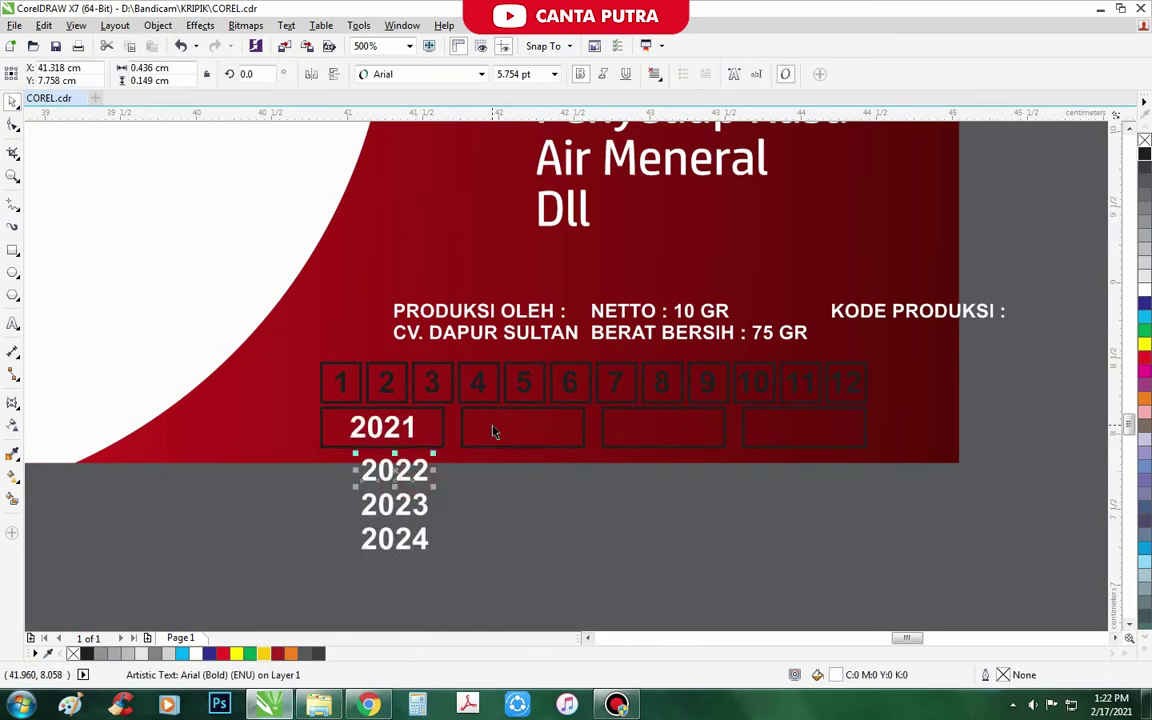
{"action": "left_click_drag", "start_coordinate": [395, 470], "coordinate": [523, 427]}
{"action": "left_click", "coordinate": [416, 508]}
{"action": "left_click_drag", "start_coordinate": [416, 508], "coordinate": [685, 430]}
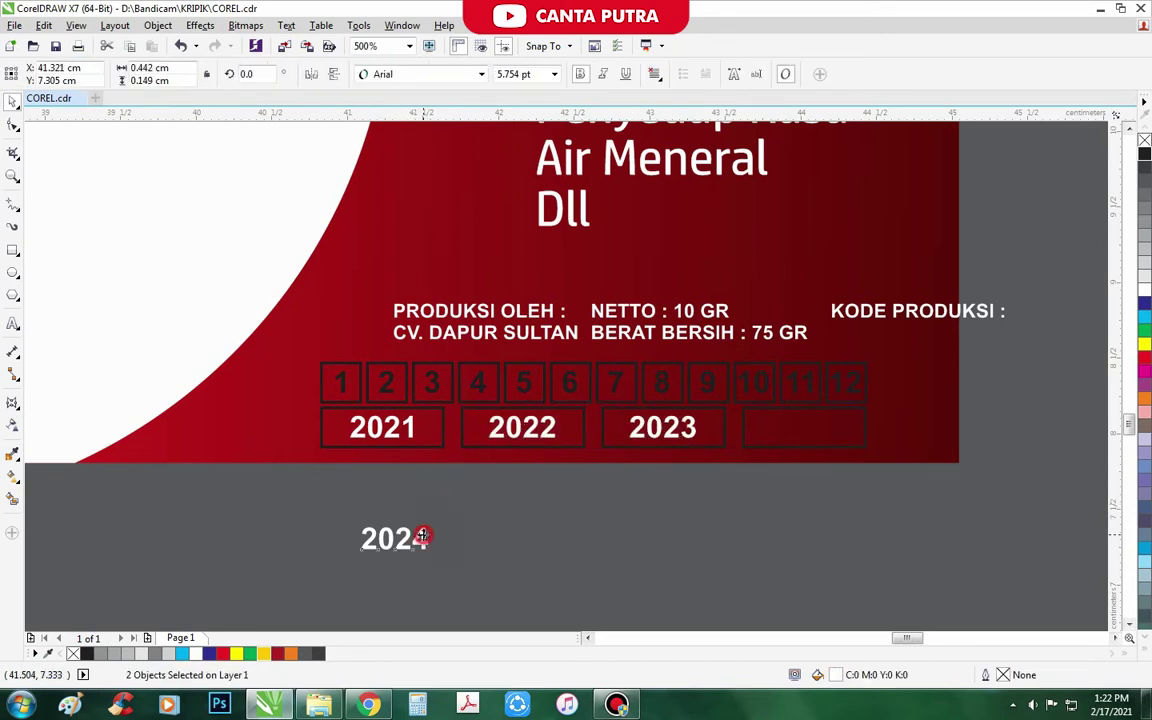
{"action": "left_click_drag", "start_coordinate": [419, 535], "coordinate": [790, 414]}
Select the four year labels and fill them dark grey from the palette.
{"action": "left_click", "coordinate": [800, 428]}
{"action": "left_click", "coordinate": [662, 428], "text": "shift"}
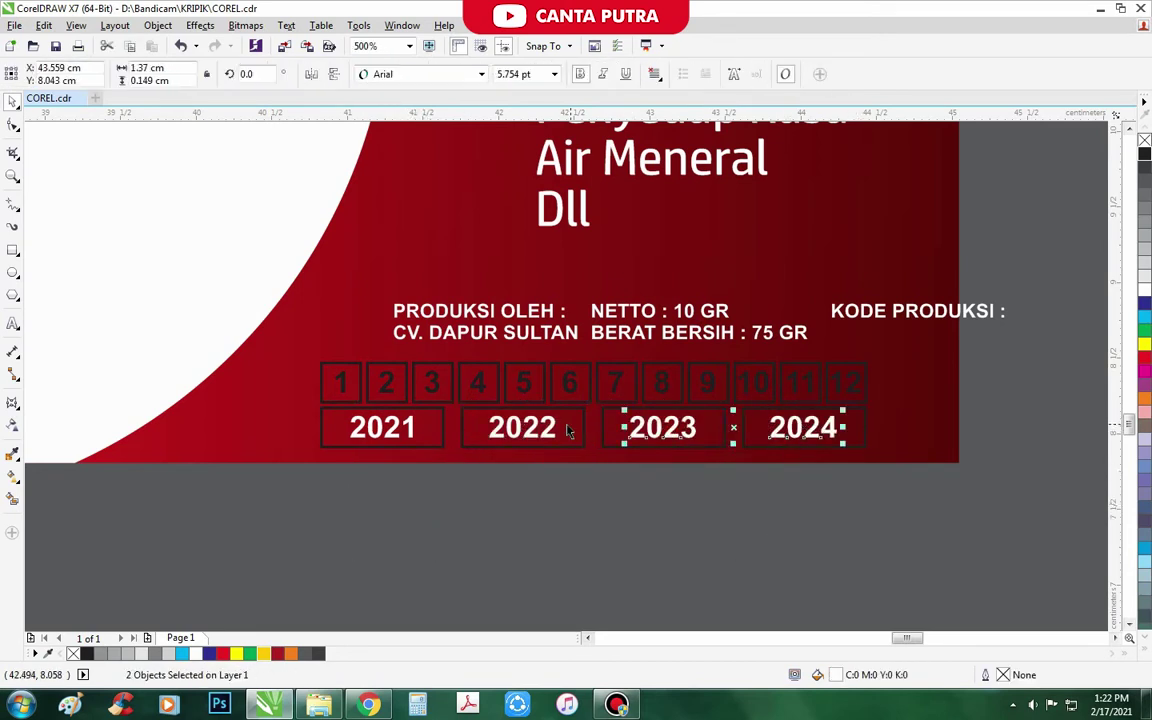
{"action": "left_click", "coordinate": [364, 436], "text": "shift"}
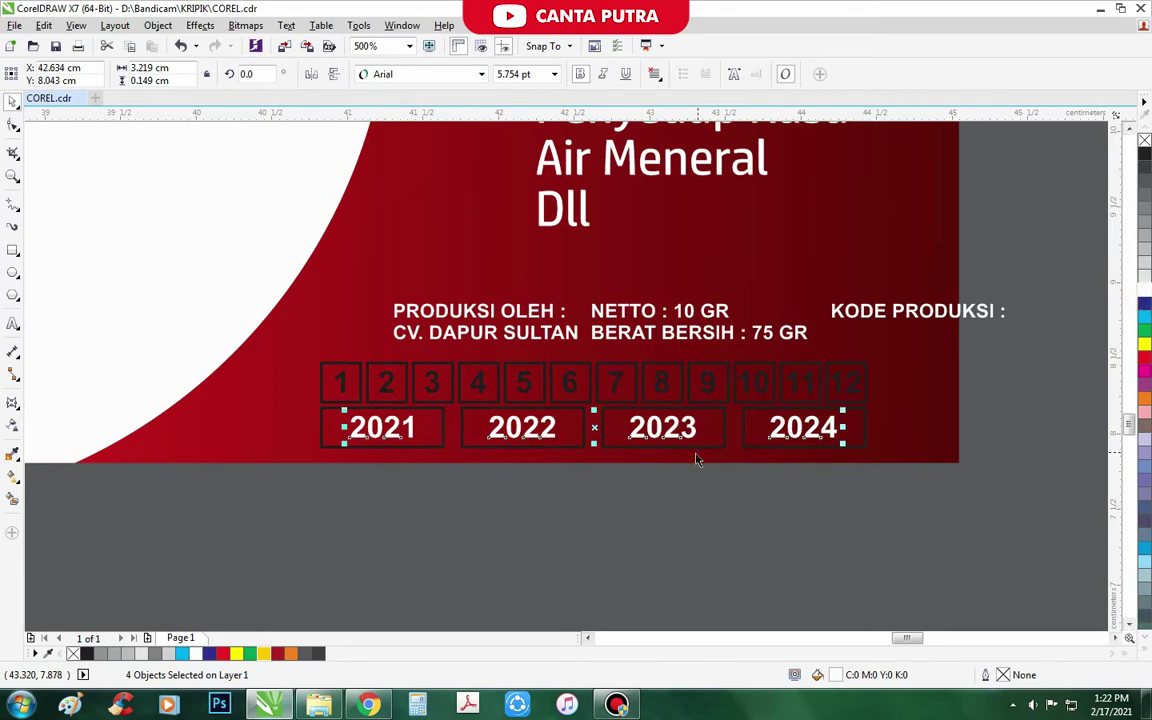
{"action": "scroll", "coordinate": [697, 459], "scroll_direction": "down", "scroll_amount": 5}
{"action": "scroll", "coordinate": [1020, 558], "scroll_direction": "up", "scroll_amount": 5}
{"action": "left_click", "coordinate": [1020, 558]}
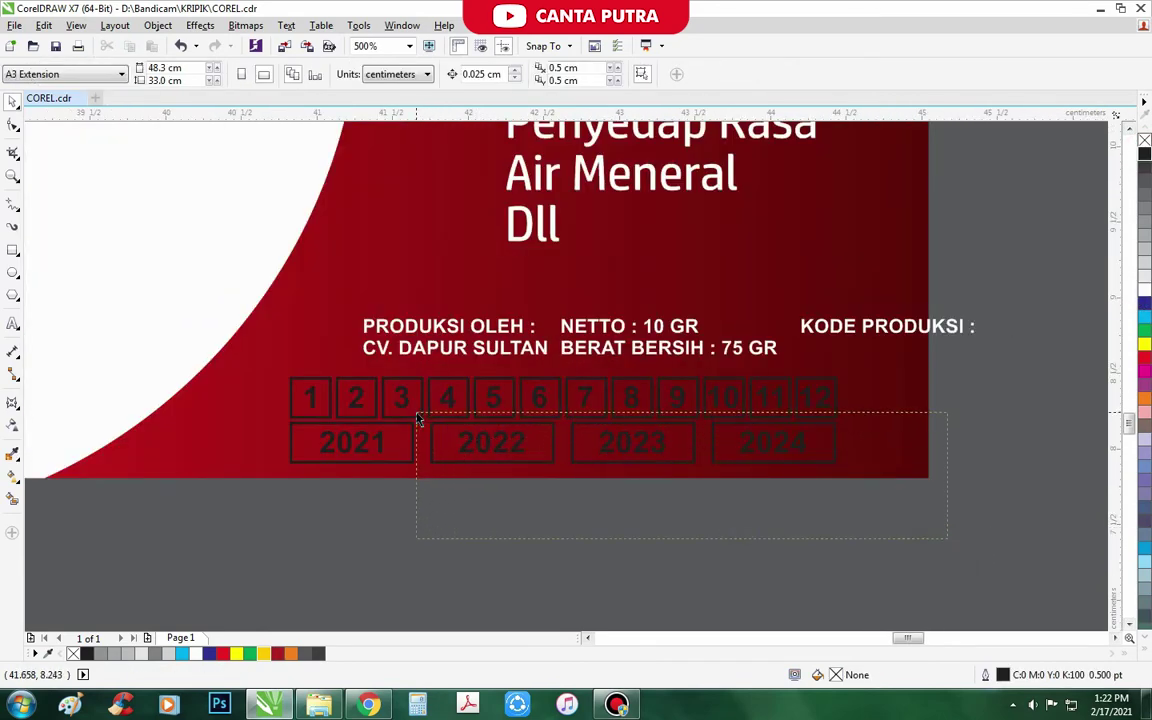
Delete the 2023 and 2024 box outlines.
{"action": "scroll", "coordinate": [451, 443], "scroll_direction": "up", "scroll_amount": 2}
{"action": "mouse_move", "coordinate": [466, 447]}
{"action": "left_mouse_down"}
{"action": "mouse_move", "coordinate": [420, 412]}
{"action": "mouse_move", "coordinate": [385, 441]}
{"action": "left_mouse_up"}
{"action": "scroll", "coordinate": [385, 441], "scroll_direction": "down", "scroll_amount": 2}
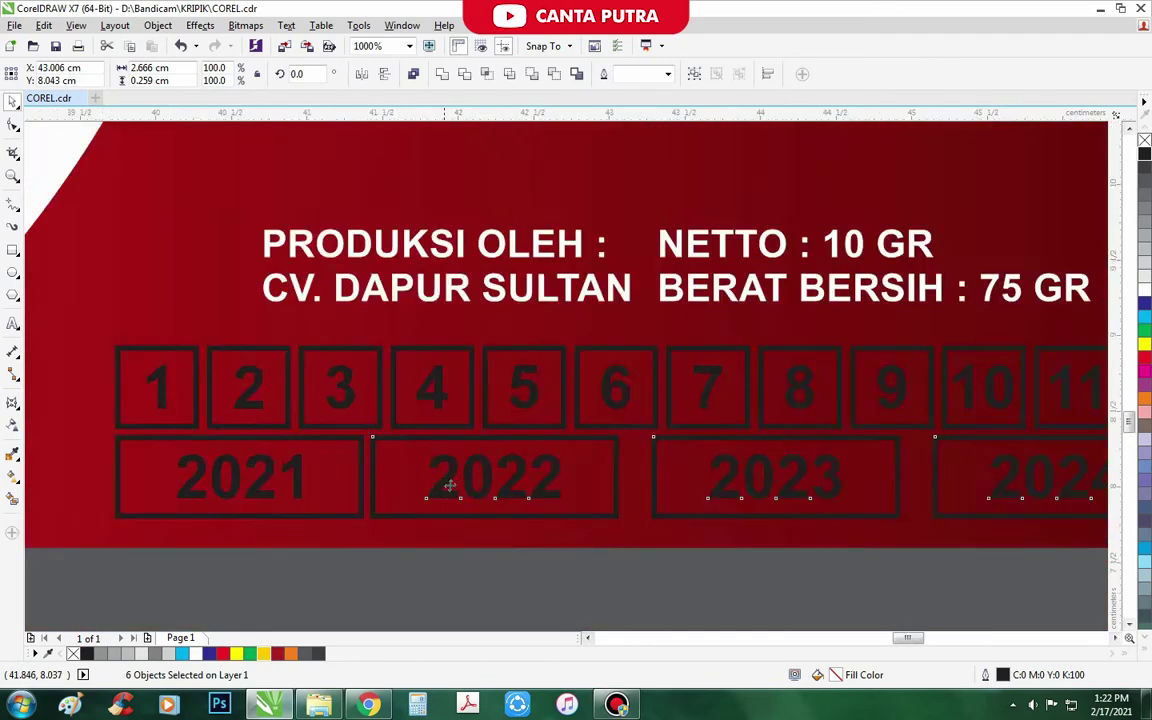
{"action": "left_click", "coordinate": [659, 530]}
{"action": "key", "text": "ctrl+z"}
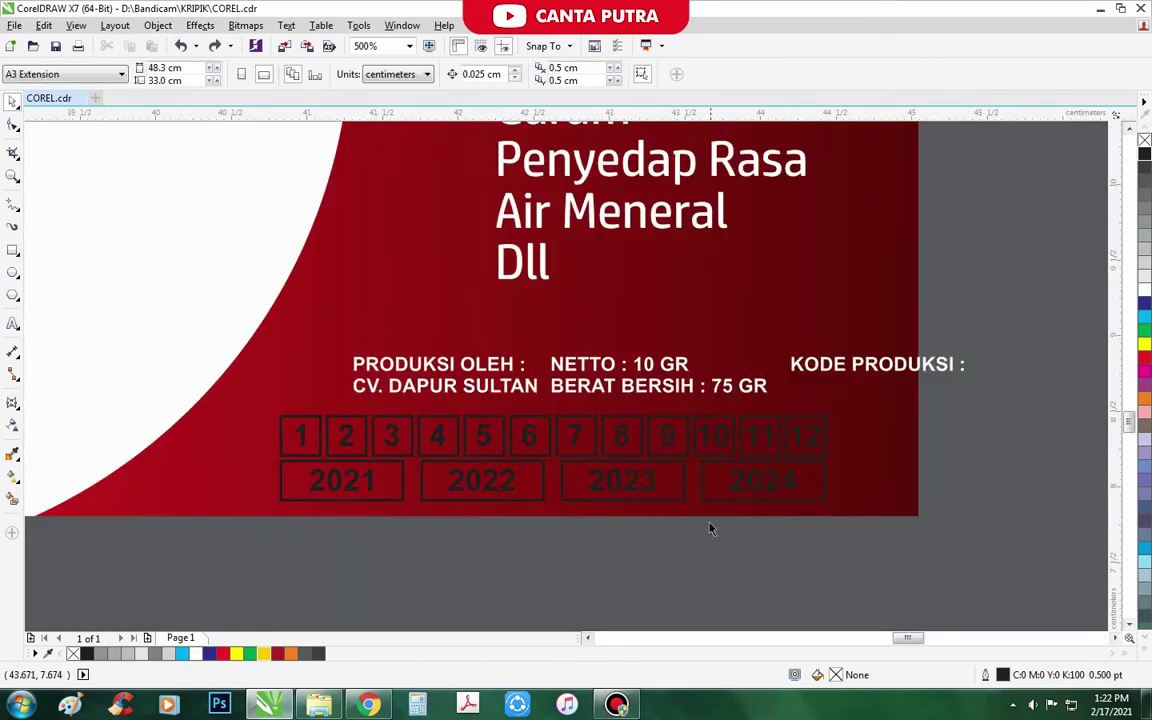
{"action": "left_click", "coordinate": [740, 484]}
{"action": "scroll", "coordinate": [700, 490], "scroll_direction": "down", "scroll_amount": 2}
{"action": "scroll", "coordinate": [689, 494], "scroll_direction": "up", "scroll_amount": 2}
{"action": "key", "text": "Delete"}
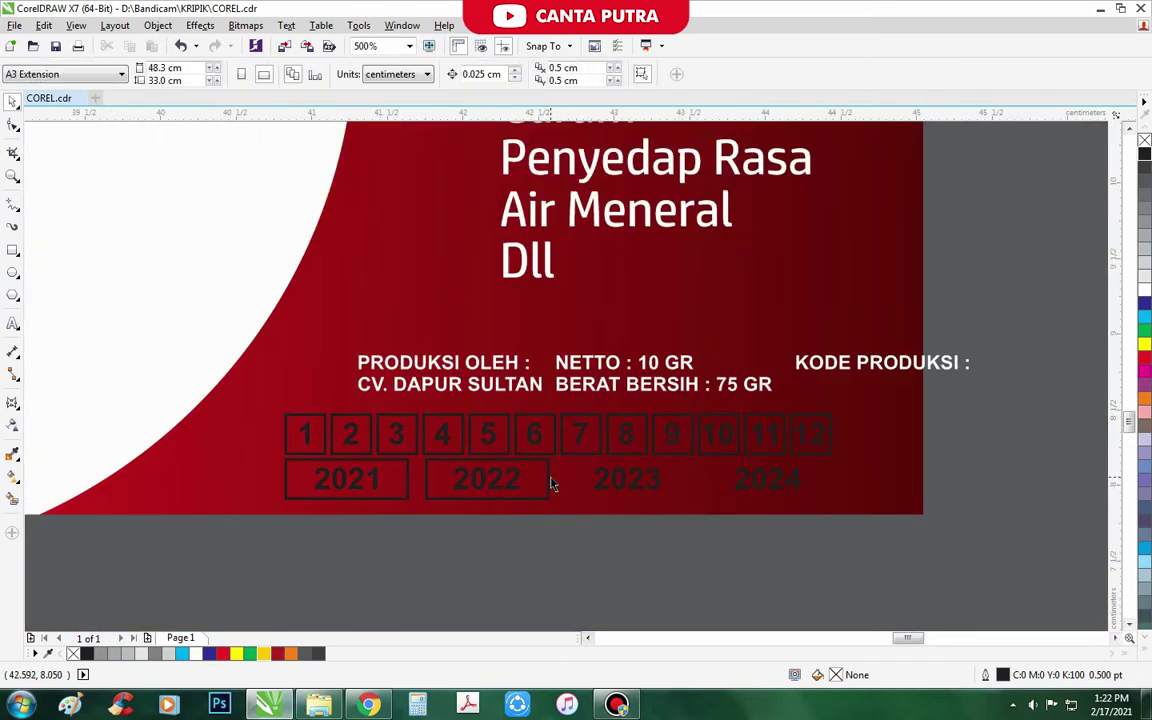
Duplicate the 2021 rectangle around 2022, 2023 and 2024.
{"action": "scroll", "coordinate": [404, 498], "scroll_direction": "up", "scroll_amount": 1}
{"action": "left_click", "coordinate": [403, 487]}
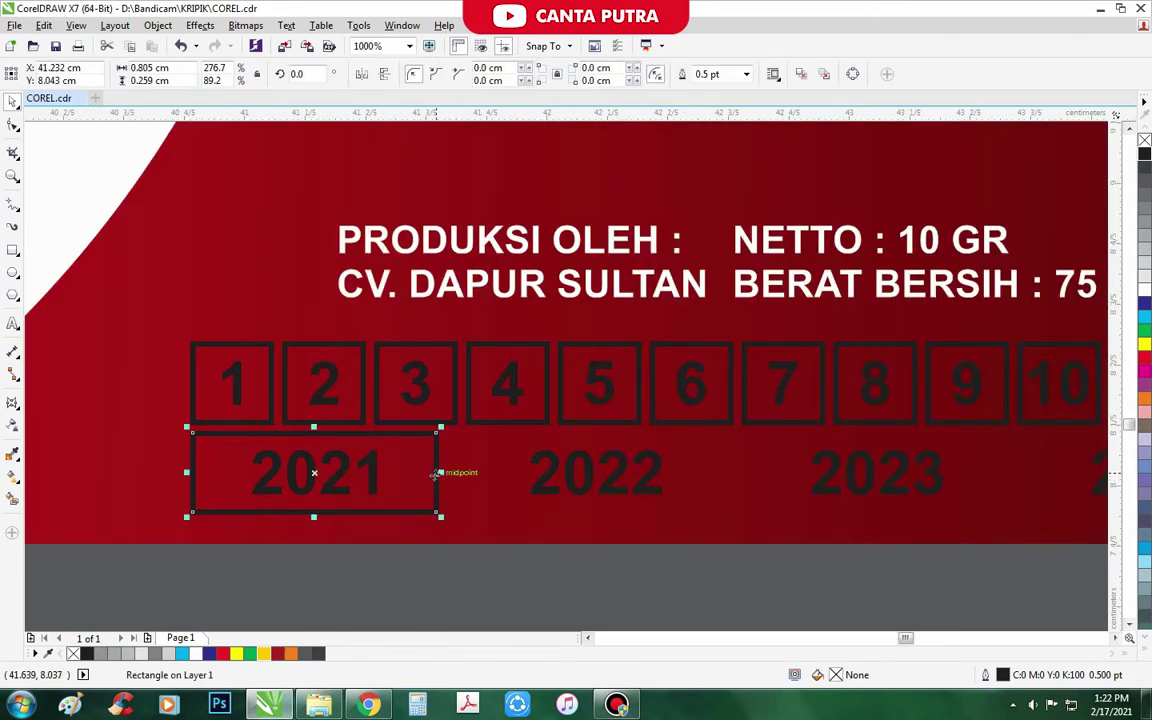
{"action": "left_click_drag", "start_coordinate": [436, 473], "coordinate": [679, 481]}
{"action": "scroll", "coordinate": [488, 483], "scroll_direction": "down", "scroll_amount": 1}
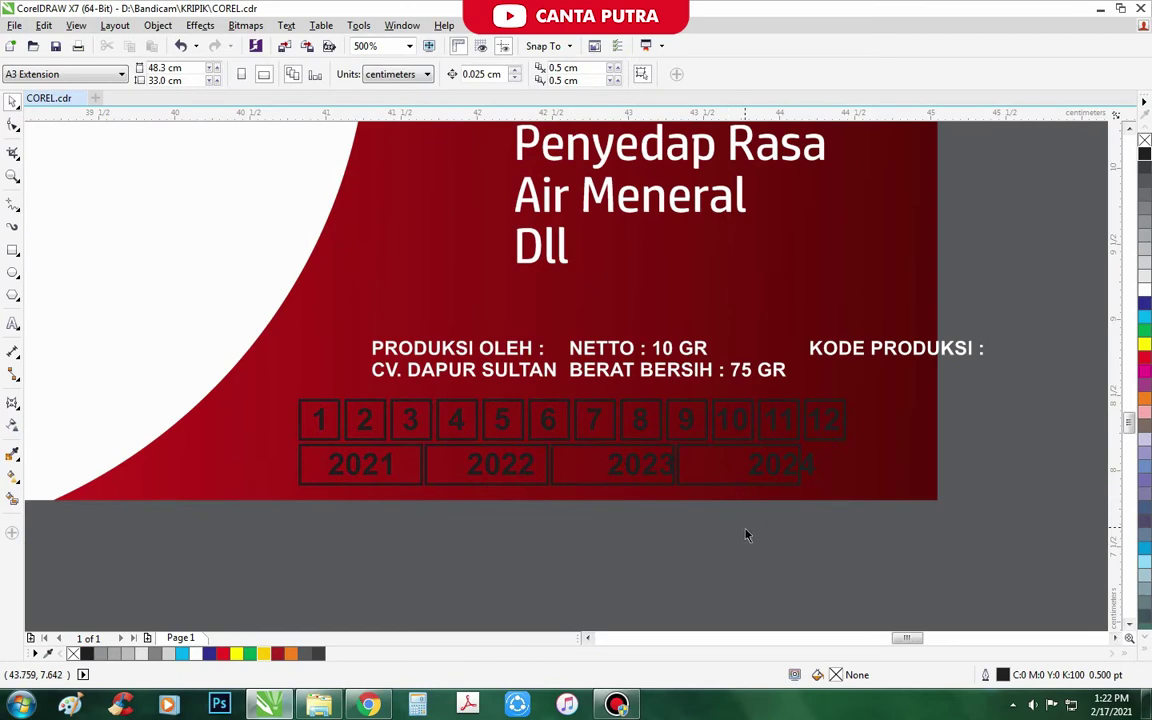
{"action": "key", "text": "Tab"}
{"action": "key", "text": "Tab"}
{"action": "key", "text": "Tab"}
{"action": "scroll", "coordinate": [728, 494], "scroll_direction": "up", "scroll_amount": 1}
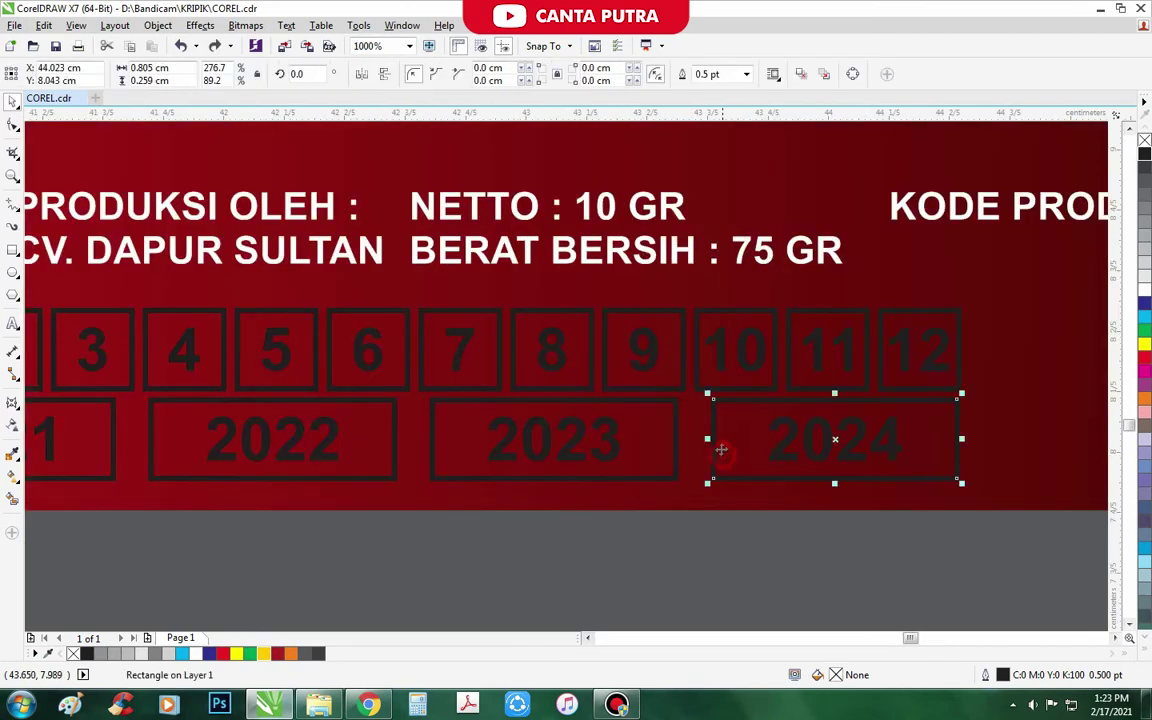
{"action": "scroll", "coordinate": [720, 450], "scroll_direction": "up", "scroll_amount": 1}
Stretch the 2023 box's left edge and the 2021 box's right edge so neighbouring boxes meet.
{"action": "left_click", "coordinate": [628, 435]}
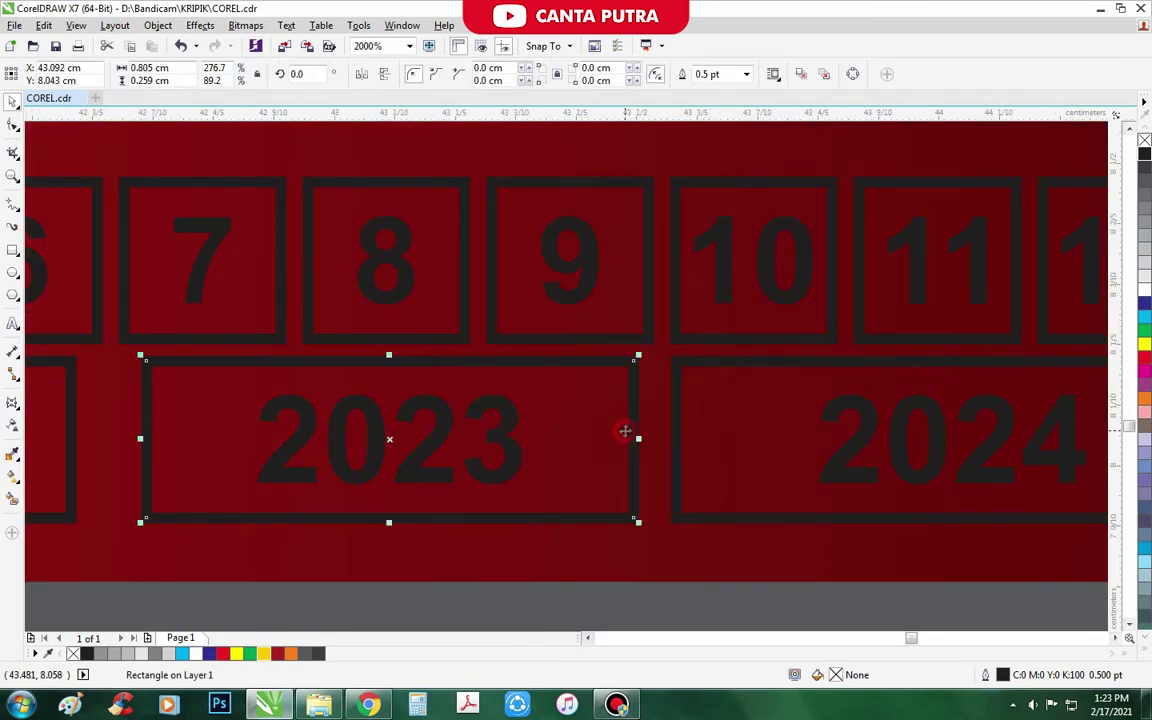
{"action": "scroll", "coordinate": [630, 440], "scroll_direction": "up", "scroll_amount": 1}
{"action": "scroll", "coordinate": [688, 447], "scroll_direction": "down", "scroll_amount": 2}
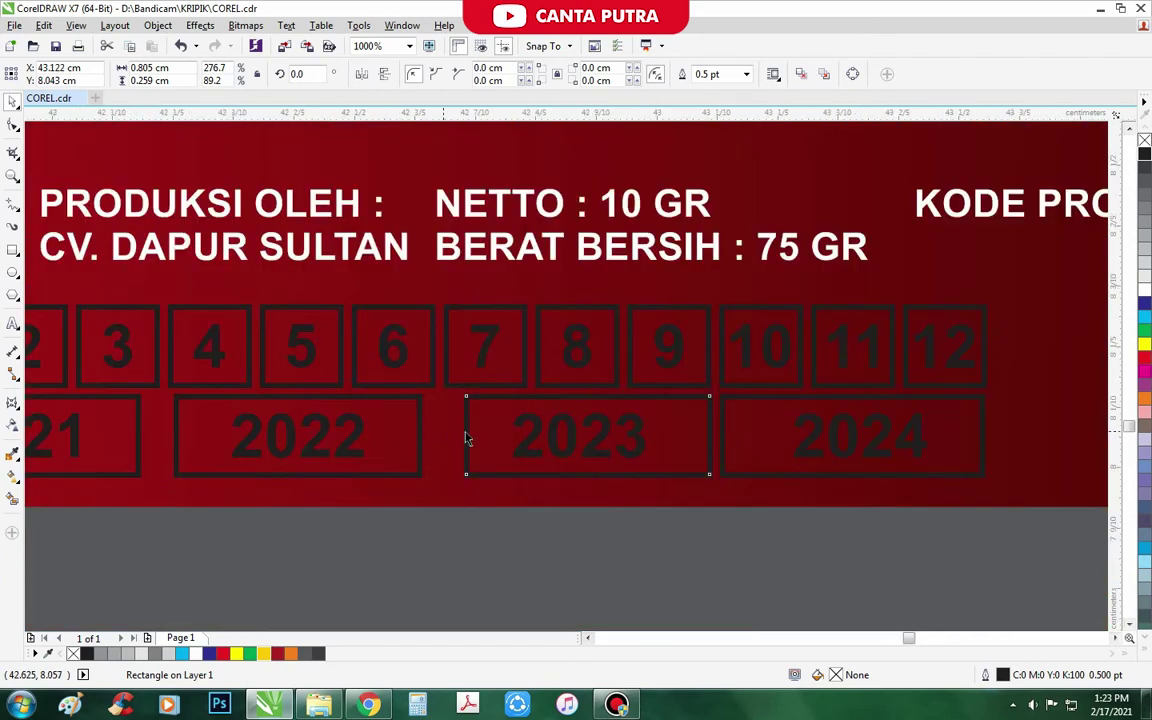
{"action": "scroll", "coordinate": [480, 443], "scroll_direction": "up", "scroll_amount": 1}
{"action": "left_click_drag", "start_coordinate": [481, 441], "coordinate": [430, 463]}
{"action": "scroll", "coordinate": [360, 442], "scroll_direction": "up", "scroll_amount": 1}
{"action": "scroll", "coordinate": [540, 465], "scroll_direction": "down", "scroll_amount": 2}
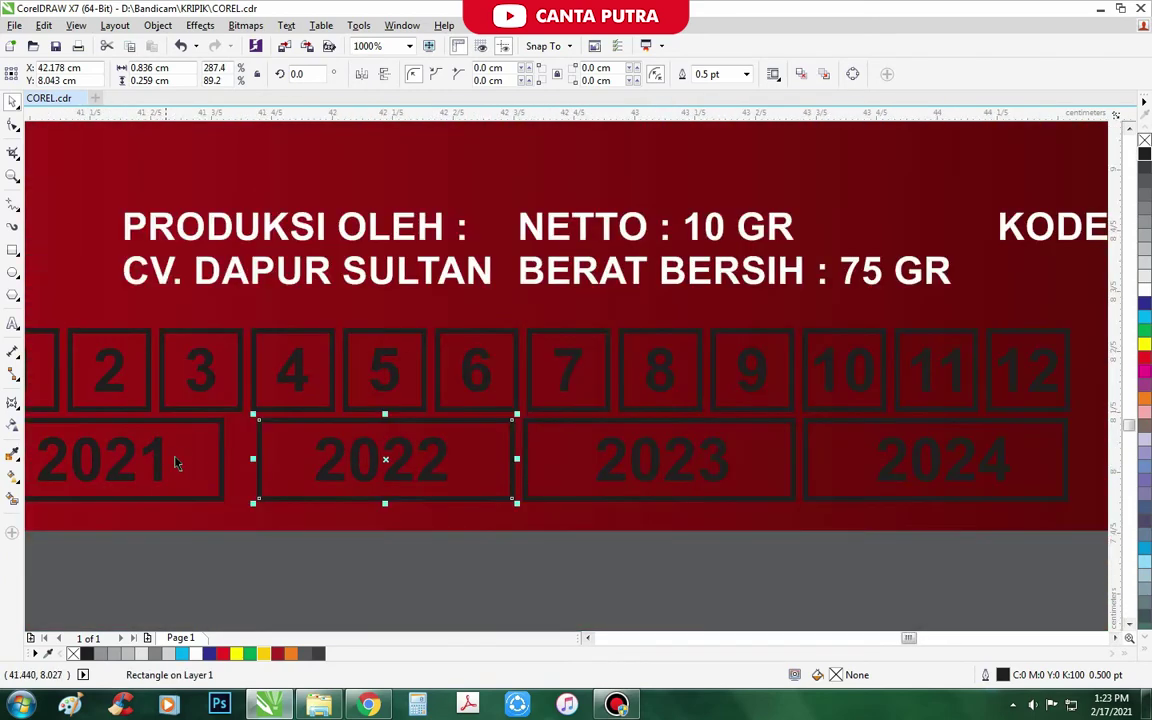
{"action": "scroll", "coordinate": [239, 464], "scroll_direction": "up", "scroll_amount": 1}
{"action": "left_click_drag", "start_coordinate": [262, 467], "coordinate": [303, 463]}
Check the 2022 and 2024 boxes, then select the whole number and year grid.
{"action": "left_click", "coordinate": [336, 468]}
{"action": "scroll", "coordinate": [335, 478], "scroll_direction": "up", "scroll_amount": 1}
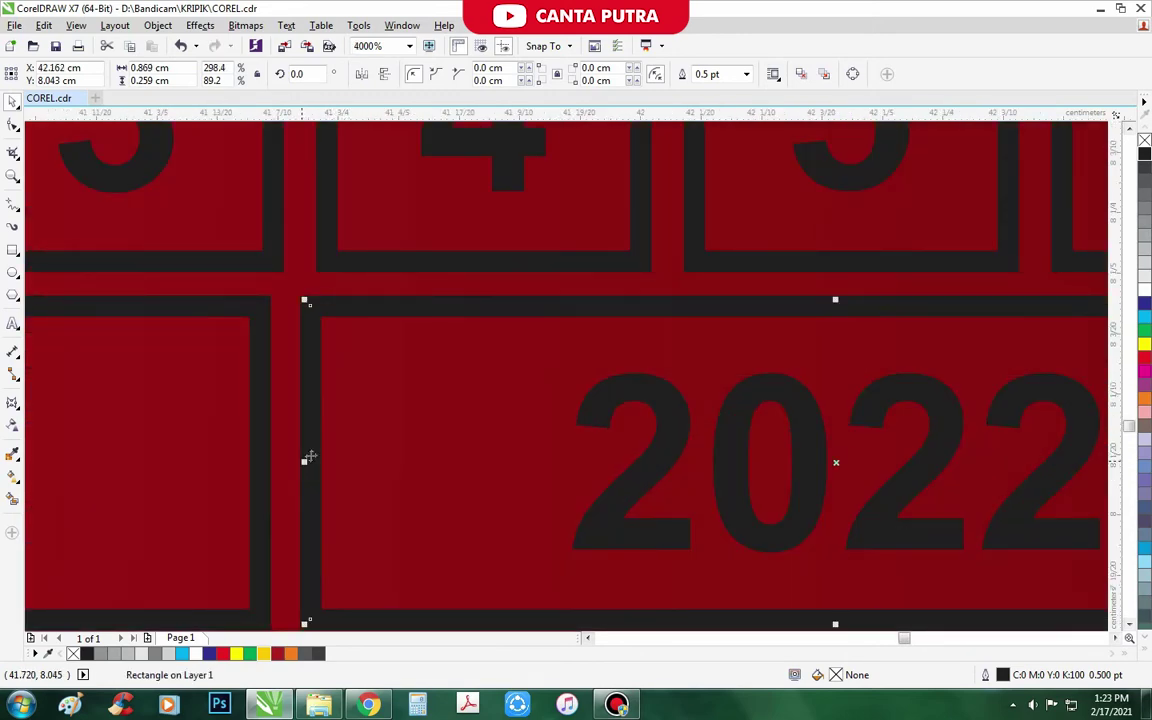
{"action": "scroll", "coordinate": [303, 460], "scroll_direction": "down", "scroll_amount": 2}
{"action": "scroll", "coordinate": [527, 429], "scroll_direction": "down", "scroll_amount": 1}
{"action": "scroll", "coordinate": [722, 430], "scroll_direction": "up", "scroll_amount": 2}
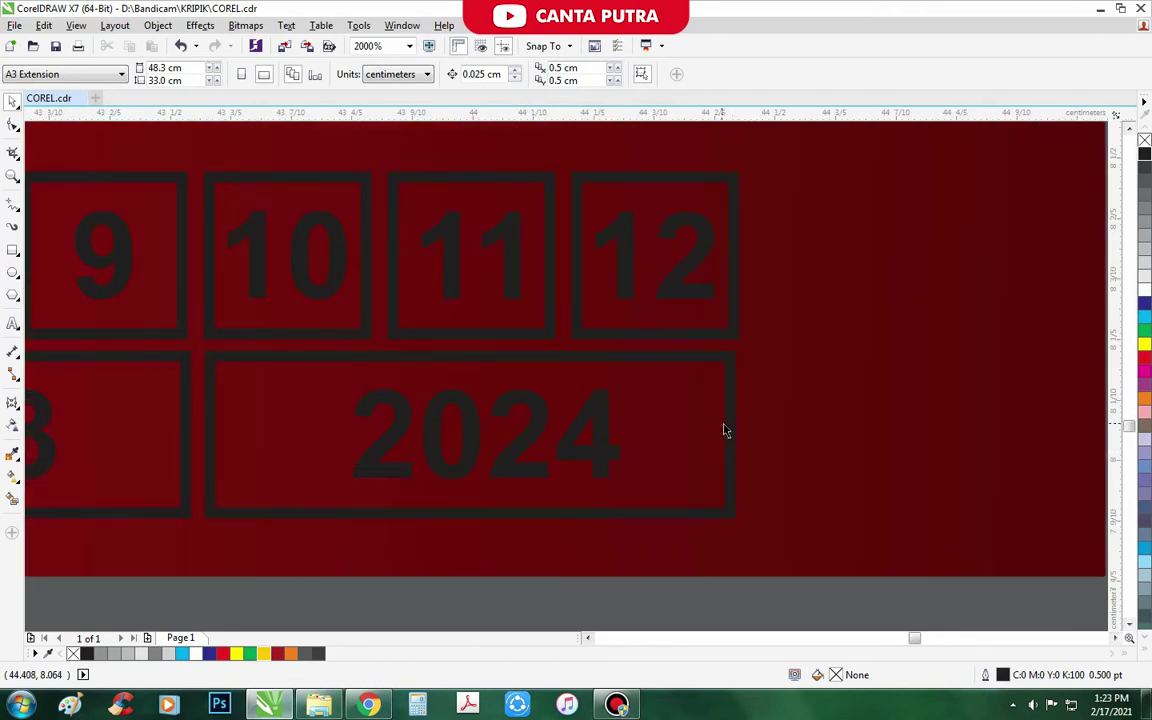
{"action": "left_click", "coordinate": [694, 342]}
{"action": "scroll", "coordinate": [694, 348], "scroll_direction": "down", "scroll_amount": 2}
{"action": "left_click_drag", "start_coordinate": [860, 570], "coordinate": [212, 395]}
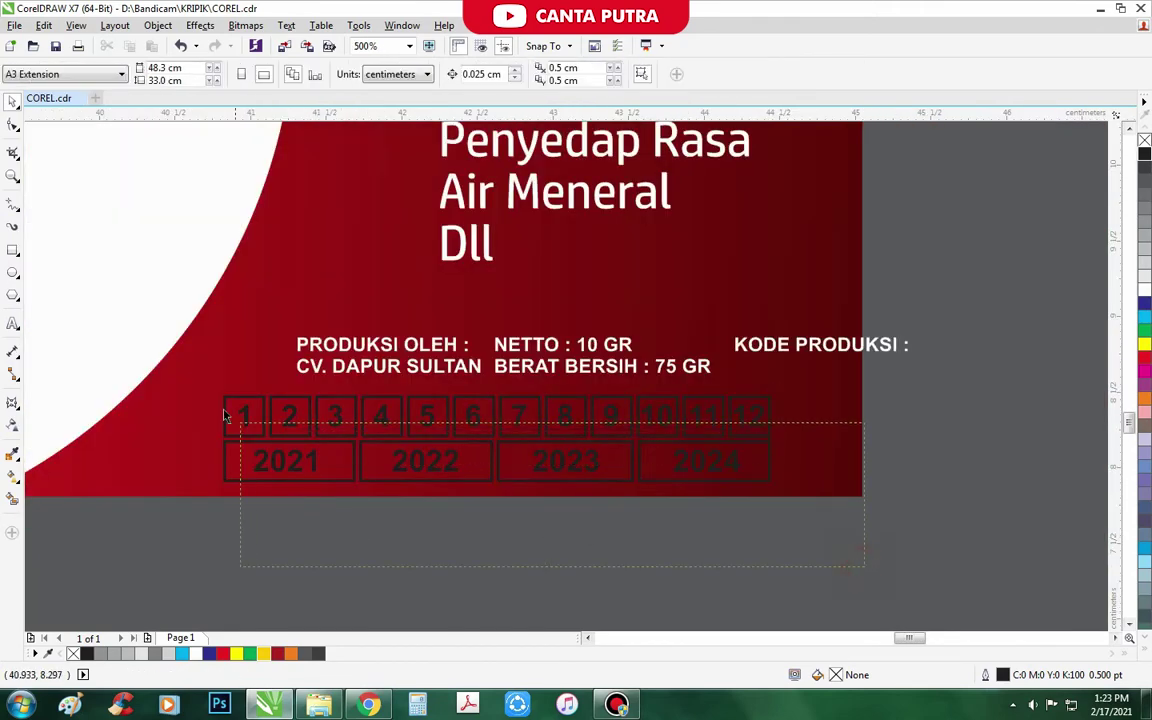
Draw a rectangle and stretch it across the whole 1–12 and 2021–2024 grid.
{"action": "left_click", "coordinate": [322, 562]}
{"action": "left_click", "coordinate": [13, 250]}
{"action": "scroll", "coordinate": [235, 418], "scroll_direction": "up", "scroll_amount": 1}
{"action": "scroll", "coordinate": [235, 418], "scroll_direction": "up", "scroll_amount": 1}
{"action": "left_click_drag", "start_coordinate": [193, 309], "coordinate": [297, 508]}
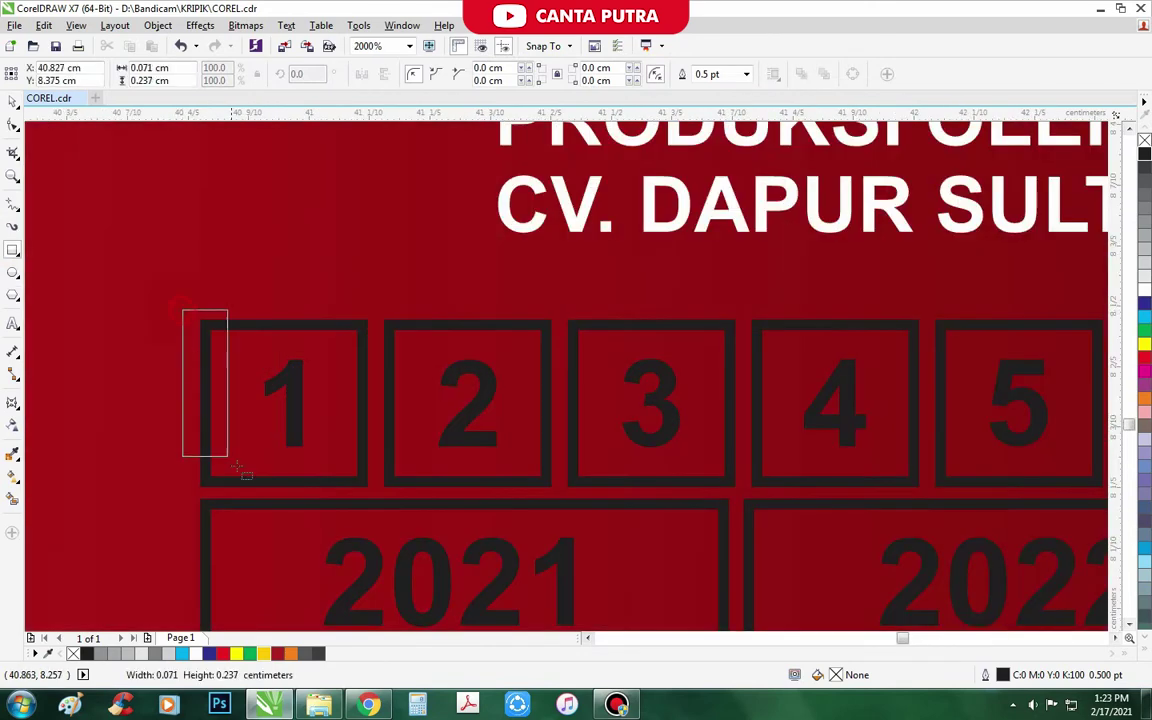
{"action": "scroll", "coordinate": [183, 318], "scroll_direction": "up", "scroll_amount": 1}
{"action": "scroll", "coordinate": [213, 206], "scroll_direction": "down", "scroll_amount": 2}
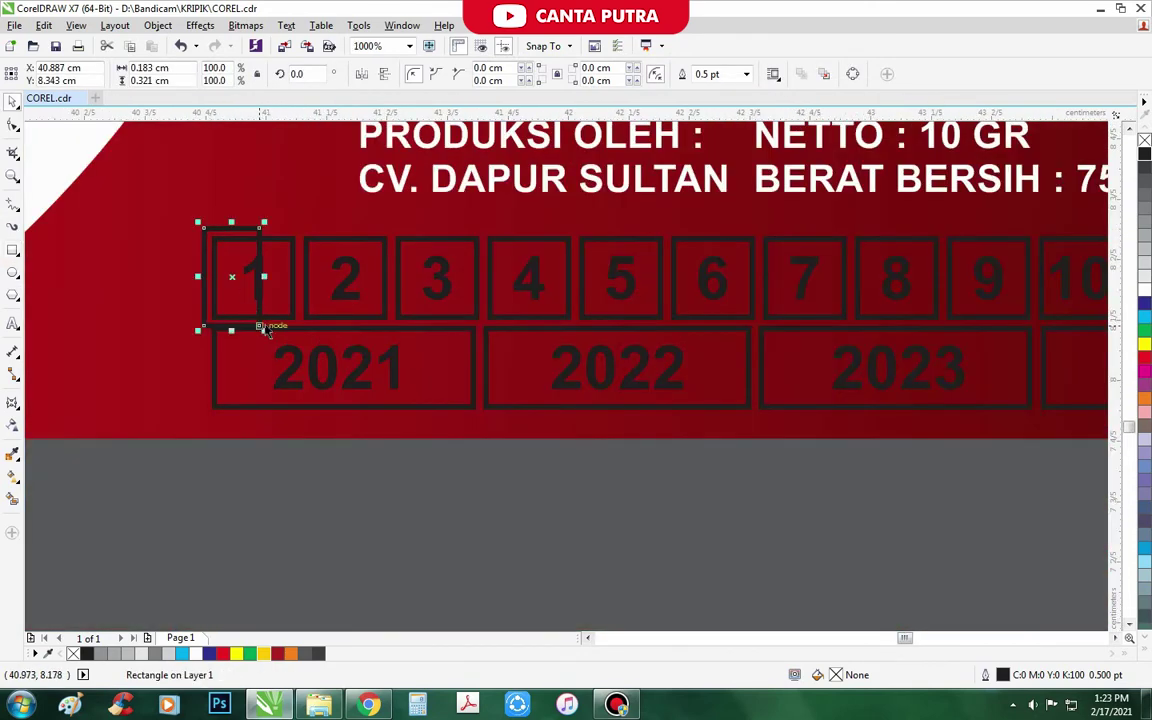
{"action": "left_click_drag", "start_coordinate": [264, 330], "coordinate": [318, 428]}
{"action": "scroll", "coordinate": [316, 376], "scroll_direction": "down", "scroll_amount": 1}
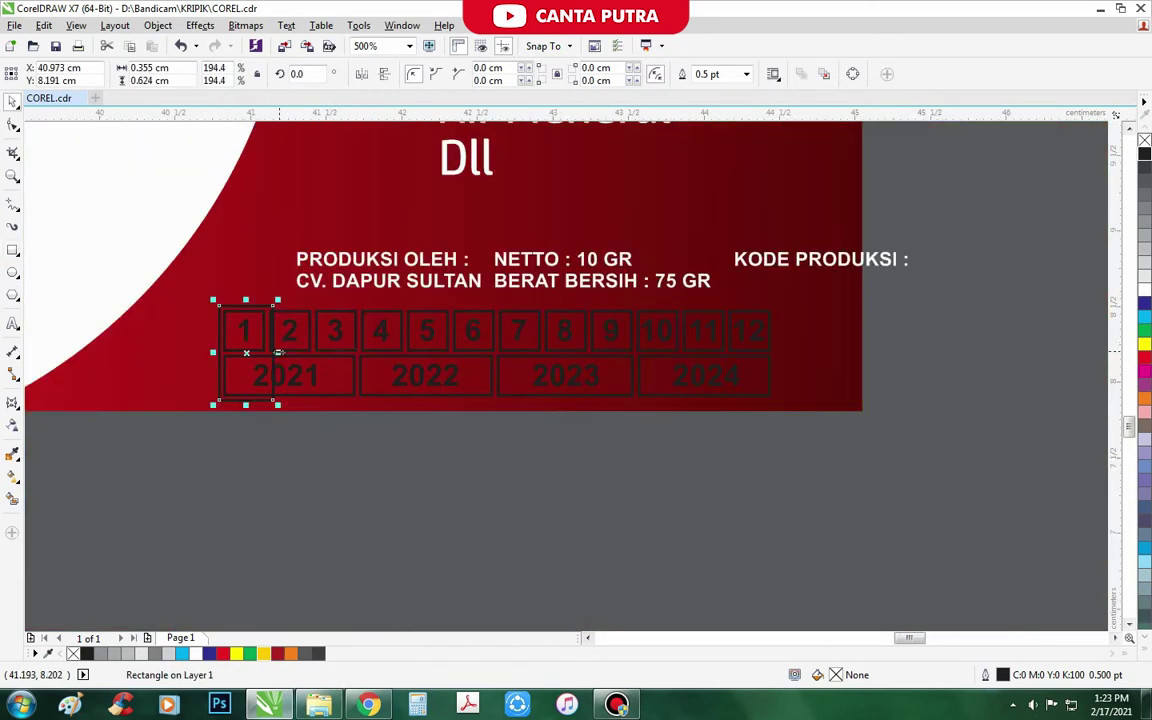
{"action": "left_click_drag", "start_coordinate": [279, 352], "coordinate": [780, 352]}
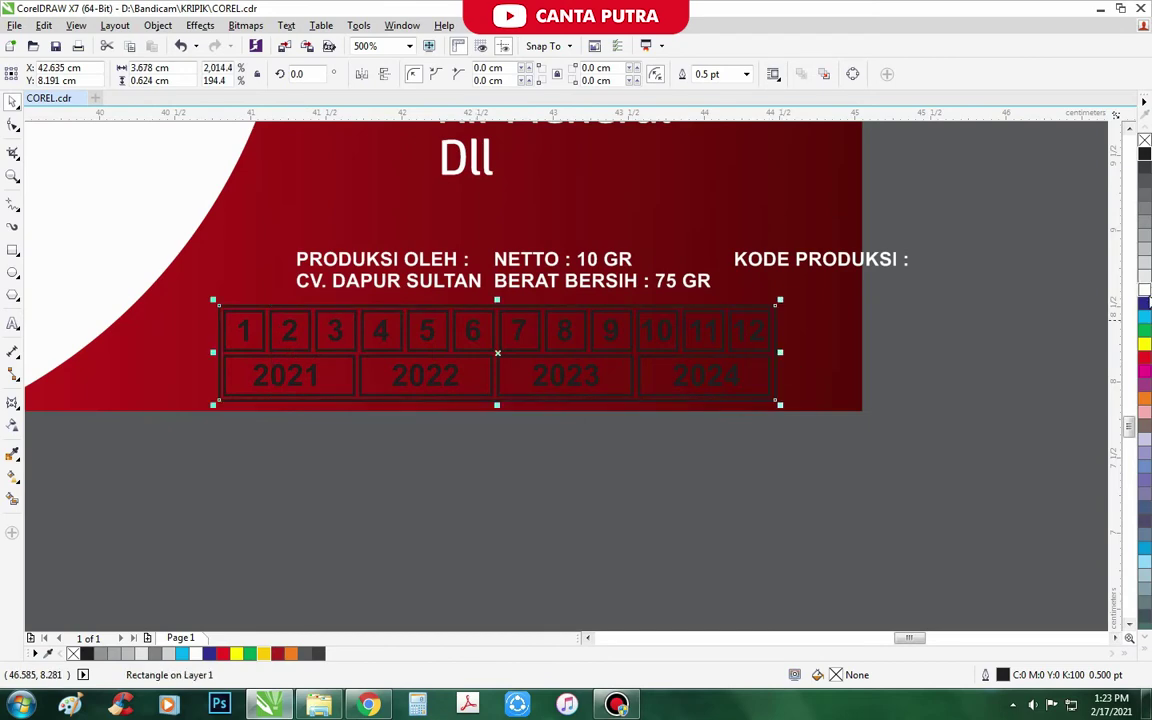
Fill the rectangle white, remove its outline, and send it behind the grid.
{"action": "left_click", "coordinate": [1145, 291]}
{"action": "right_click", "coordinate": [1144, 140]}
{"action": "key", "text": "shift+Page_Down"}
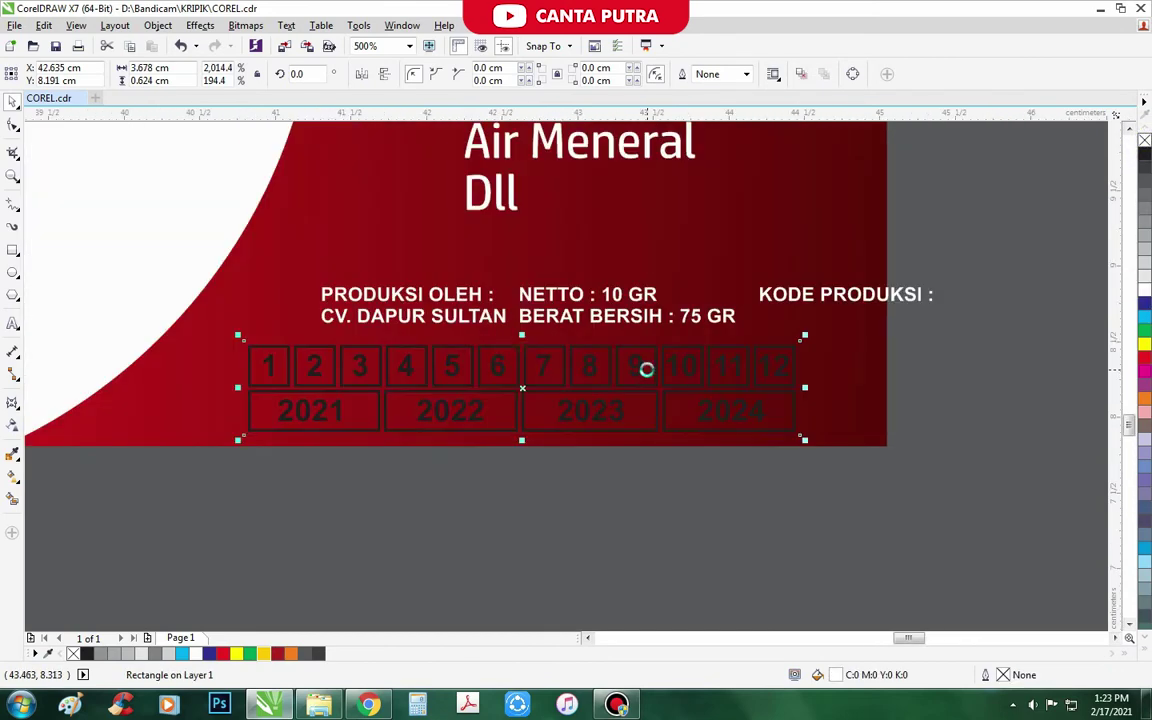
{"action": "scroll", "coordinate": [521, 392], "scroll_direction": "down", "scroll_amount": 2}
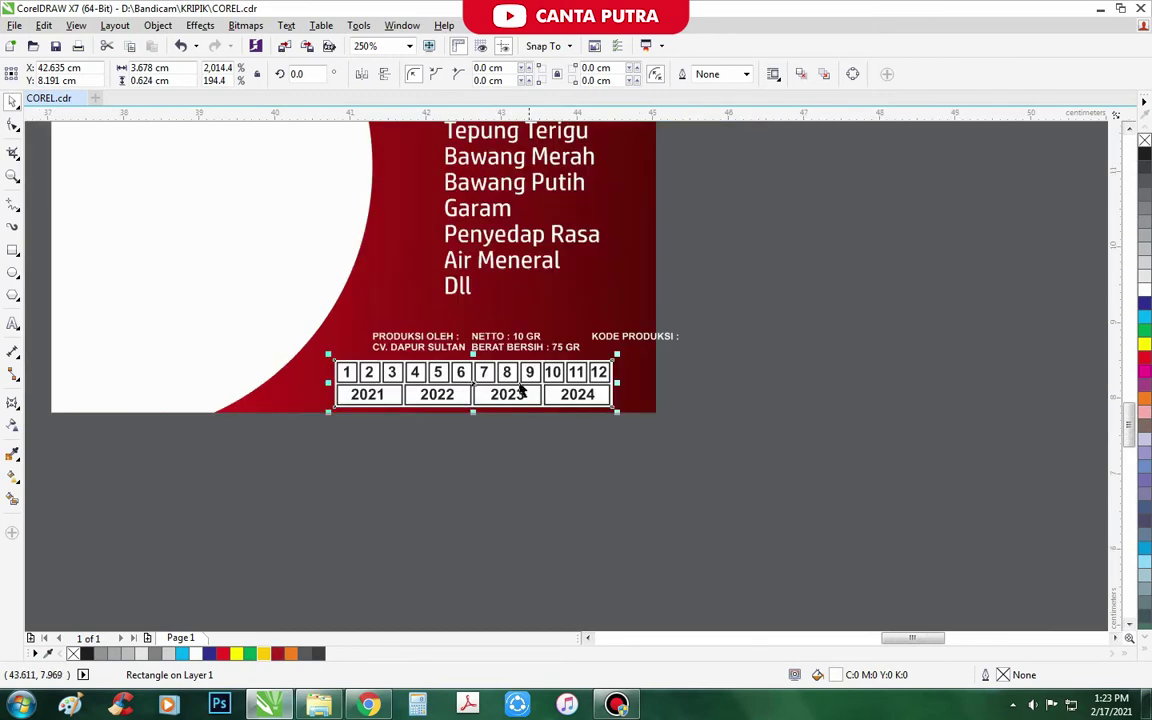
Place a copy of the white rectangle beside the grid, narrowed to a small square.
{"action": "left_click_drag", "start_coordinate": [482, 378], "coordinate": [768, 380]}
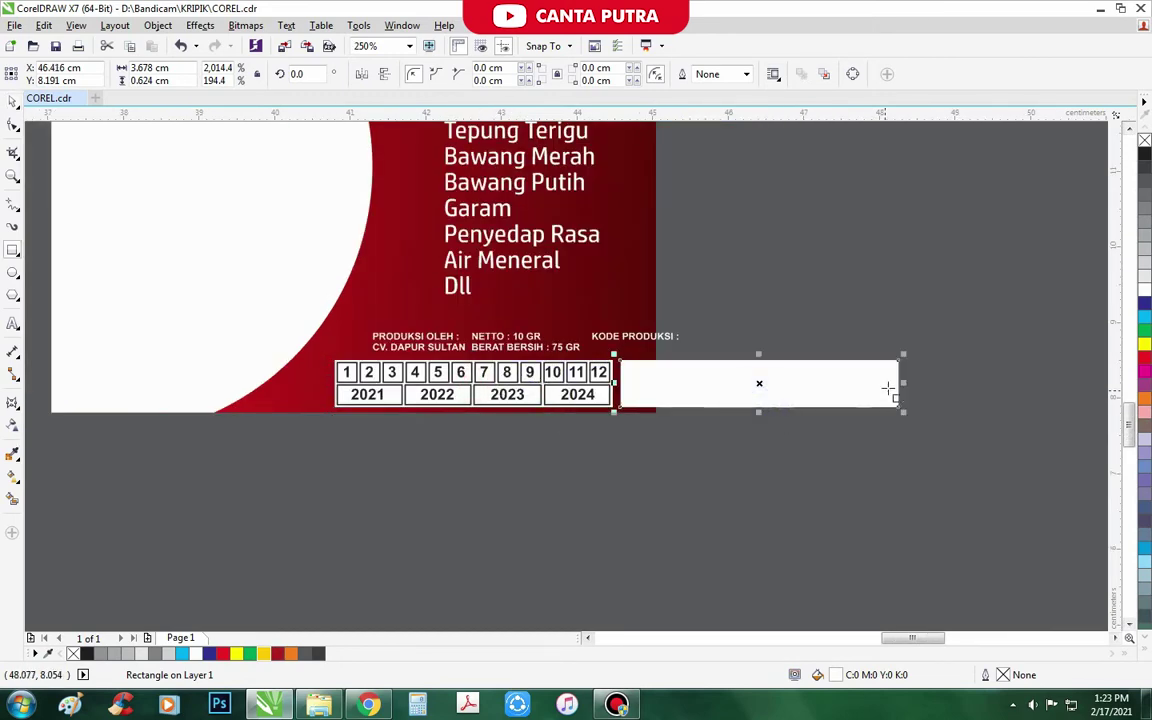
{"action": "left_click_drag", "start_coordinate": [903, 382], "coordinate": [656, 383]}
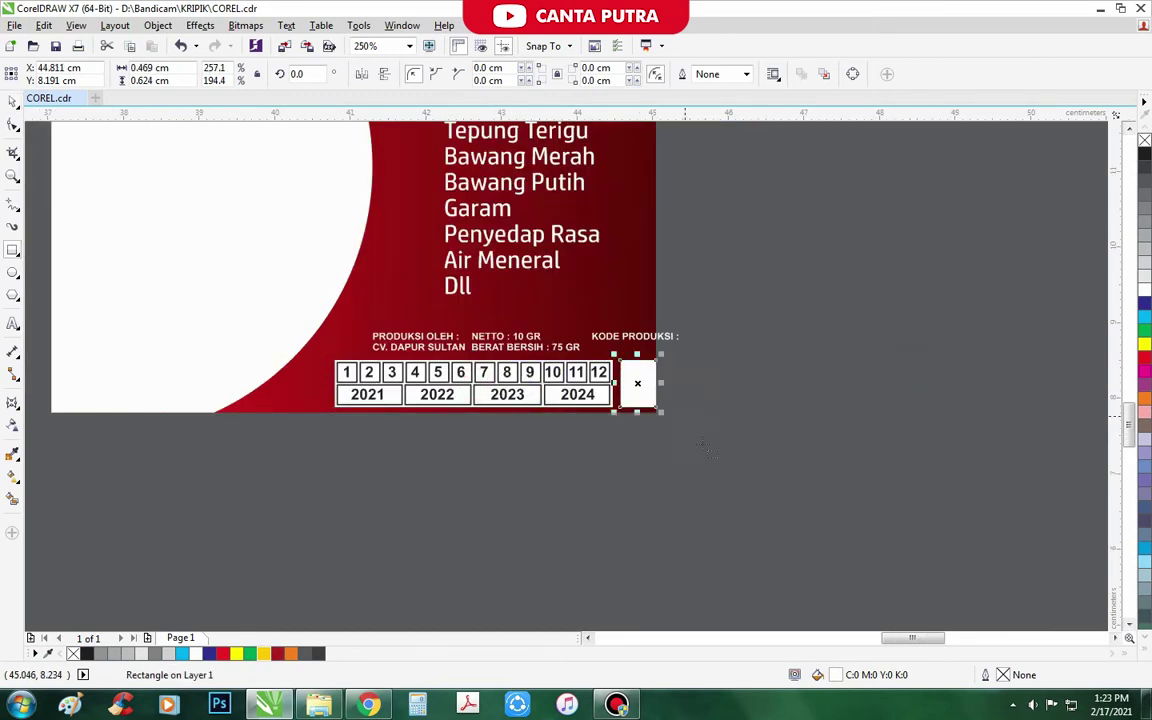
{"action": "scroll", "coordinate": [650, 378], "scroll_direction": "up", "scroll_amount": 2}
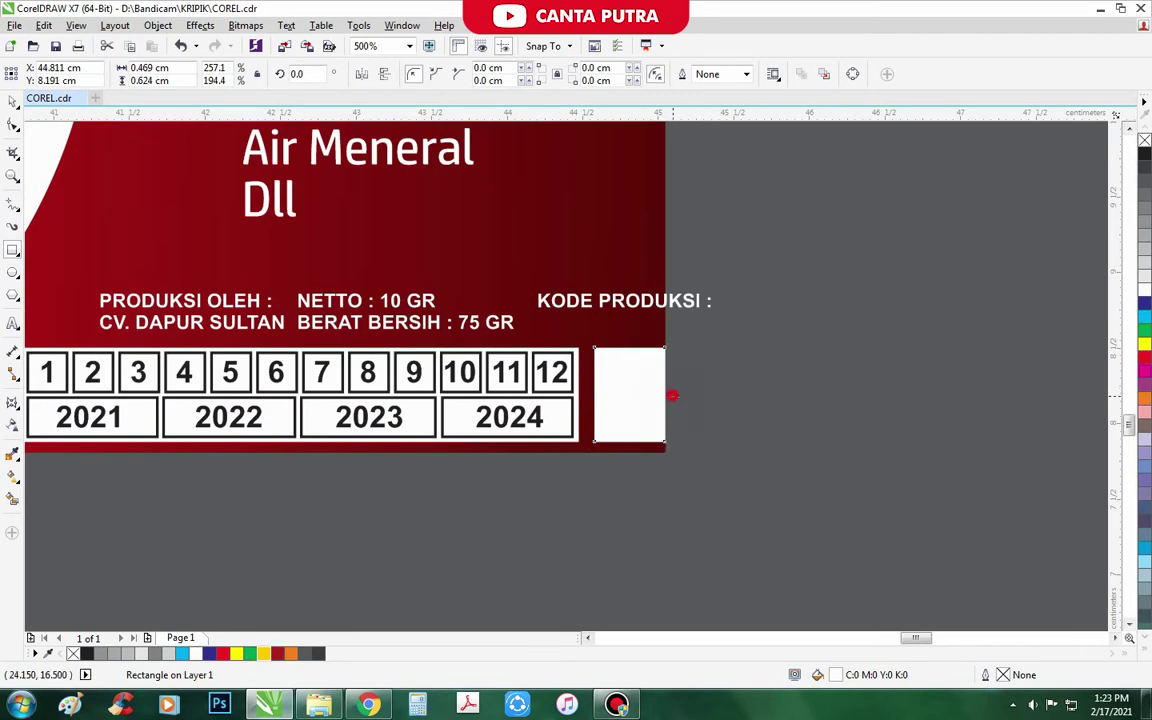
{"action": "scroll", "coordinate": [672, 395], "scroll_direction": "down", "scroll_amount": 2}
{"action": "left_click", "coordinate": [789, 479]}
{"action": "left_click_drag", "start_coordinate": [348, 381], "coordinate": [347, 379]}
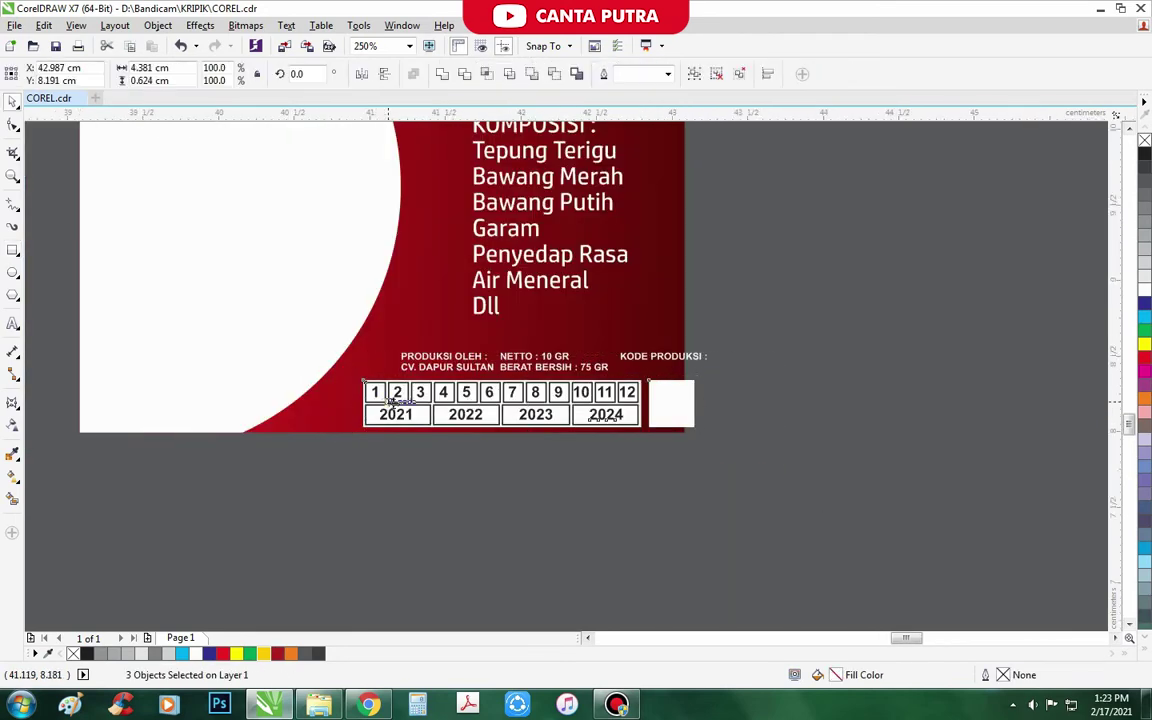
{"action": "scroll", "coordinate": [350, 395], "scroll_direction": "up", "scroll_amount": 2}
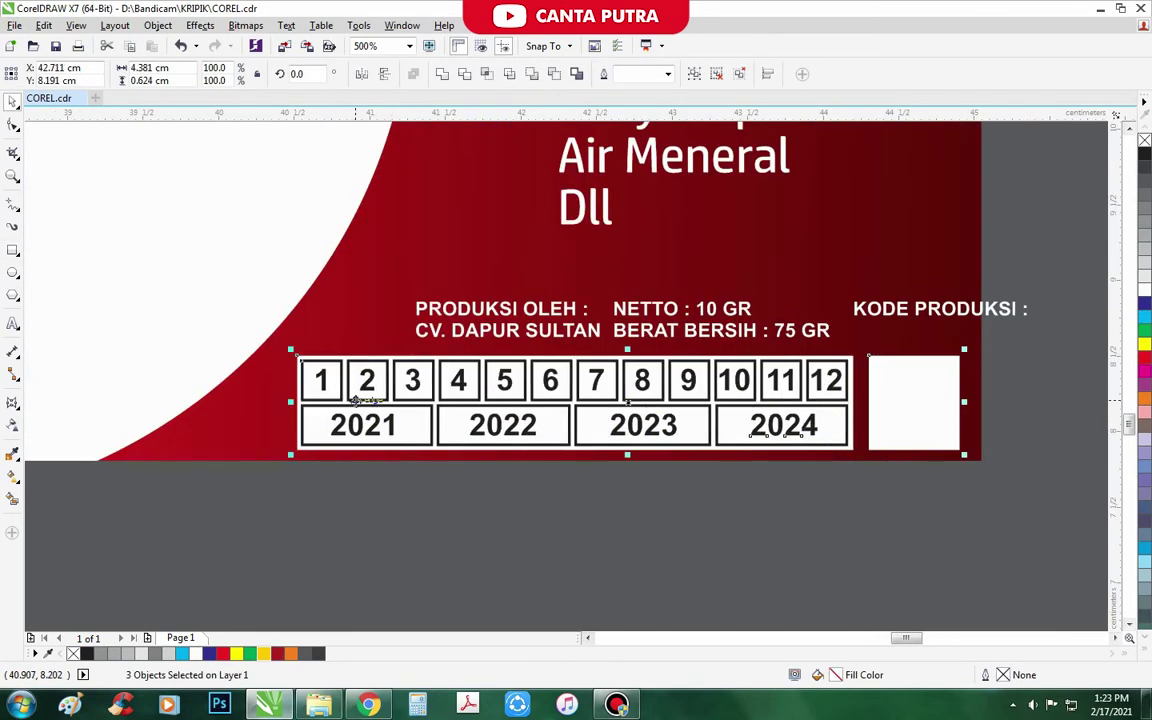
{"action": "scroll", "coordinate": [517, 489], "scroll_direction": "down", "scroll_amount": 2}
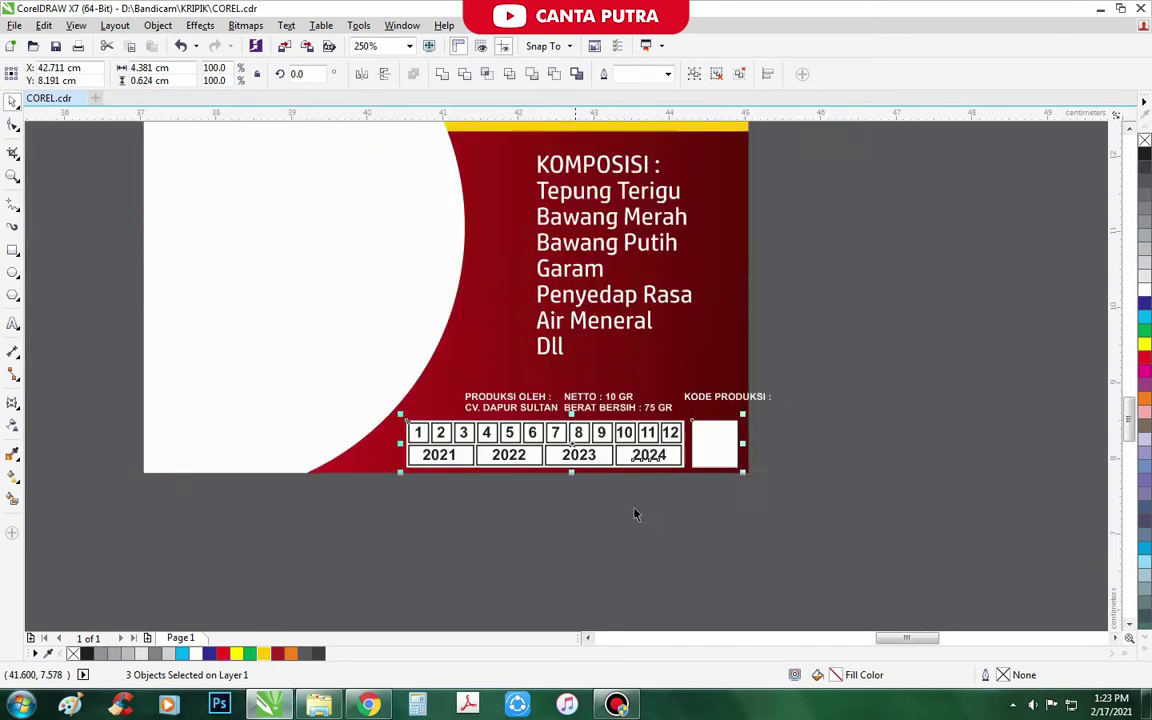
{"action": "scroll", "coordinate": [478, 424], "scroll_direction": "up", "scroll_amount": 2}
{"action": "left_click", "coordinate": [460, 380]}
Change the PRODUKSI OLEH and NETTO text to Title Case.
{"action": "left_click", "coordinate": [12, 326]}
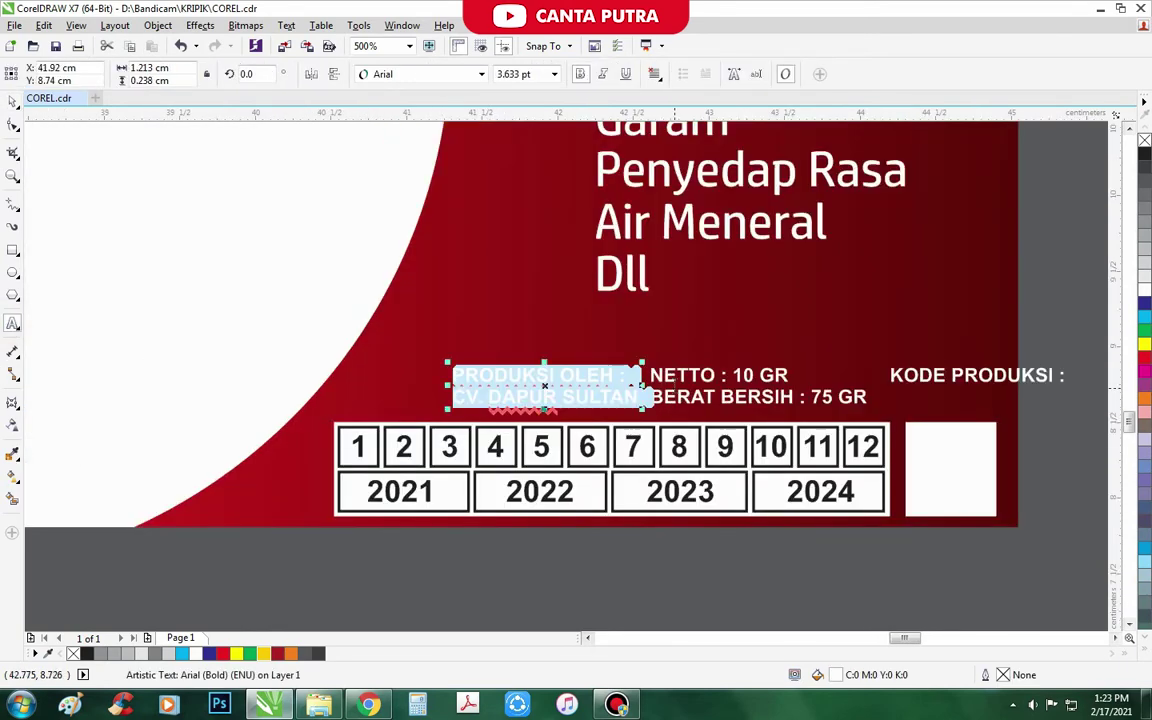
{"action": "key", "text": "shift+F3"}
{"action": "left_click", "coordinate": [497, 357]}
{"action": "left_click", "coordinate": [504, 404]}
{"action": "left_click", "coordinate": [753, 397]}
{"action": "key", "text": "ctrl+a"}
{"action": "key", "text": "shift+F3"}
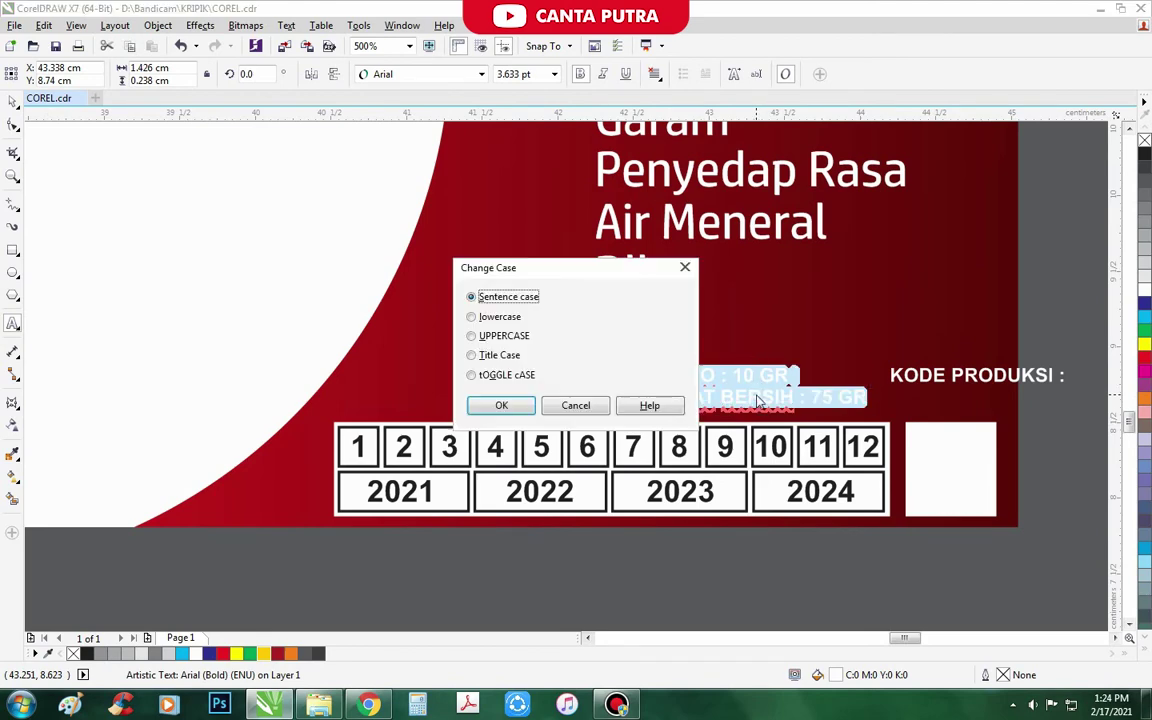
{"action": "key", "text": "Return"}
{"action": "scroll", "coordinate": [748, 427], "scroll_direction": "down", "scroll_amount": 2}
{"action": "scroll", "coordinate": [700, 440], "scroll_direction": "up", "scroll_amount": 2}
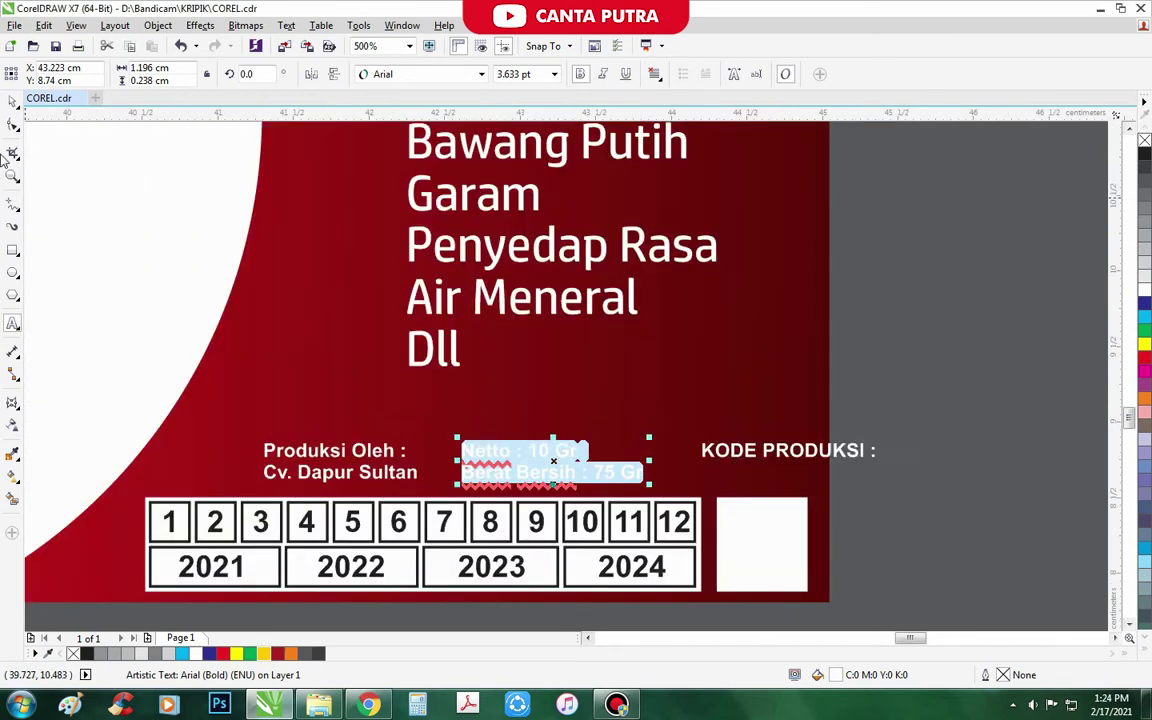
{"action": "left_click", "coordinate": [10, 102]}
Move the three info text blocks to the left.
{"action": "scroll", "coordinate": [866, 362], "scroll_direction": "down", "scroll_amount": 2}
{"action": "left_click_drag", "start_coordinate": [866, 362], "coordinate": [424, 404]}
{"action": "scroll", "coordinate": [494, 407], "scroll_direction": "up", "scroll_amount": 4}
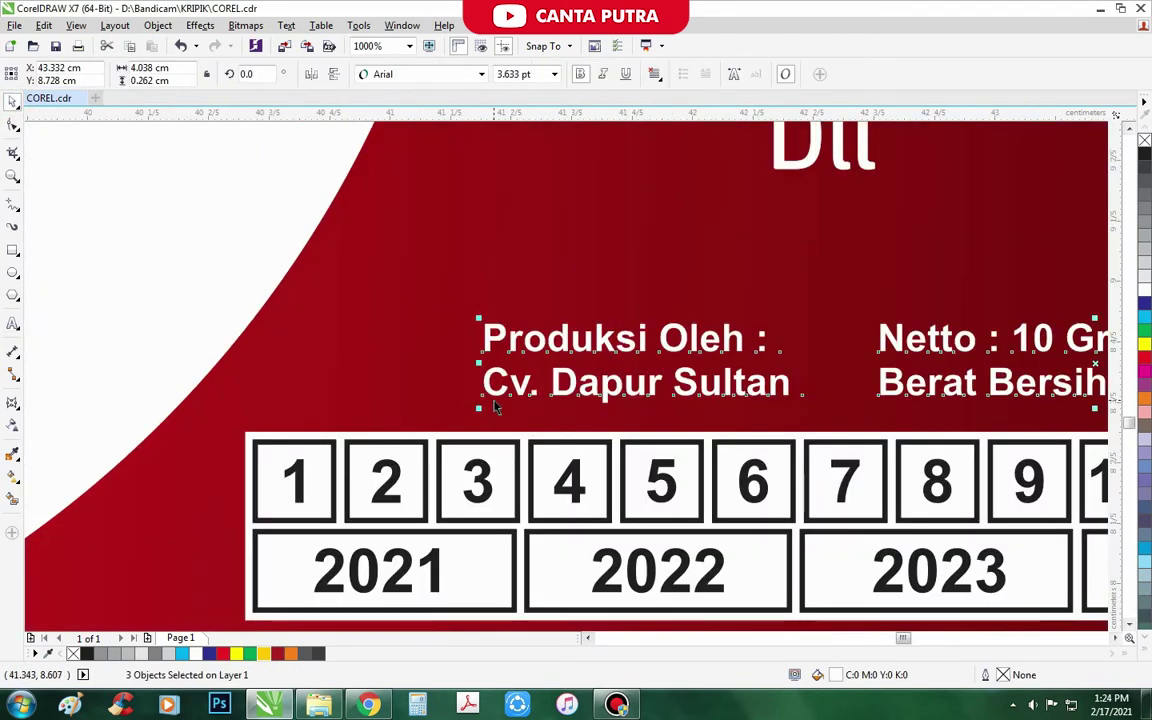
{"action": "left_click_drag", "start_coordinate": [494, 407], "coordinate": [290, 410]}
{"action": "scroll", "coordinate": [290, 410], "scroll_direction": "down", "scroll_amount": 2}
{"action": "scroll", "coordinate": [490, 325], "scroll_direction": "up", "scroll_amount": 1}
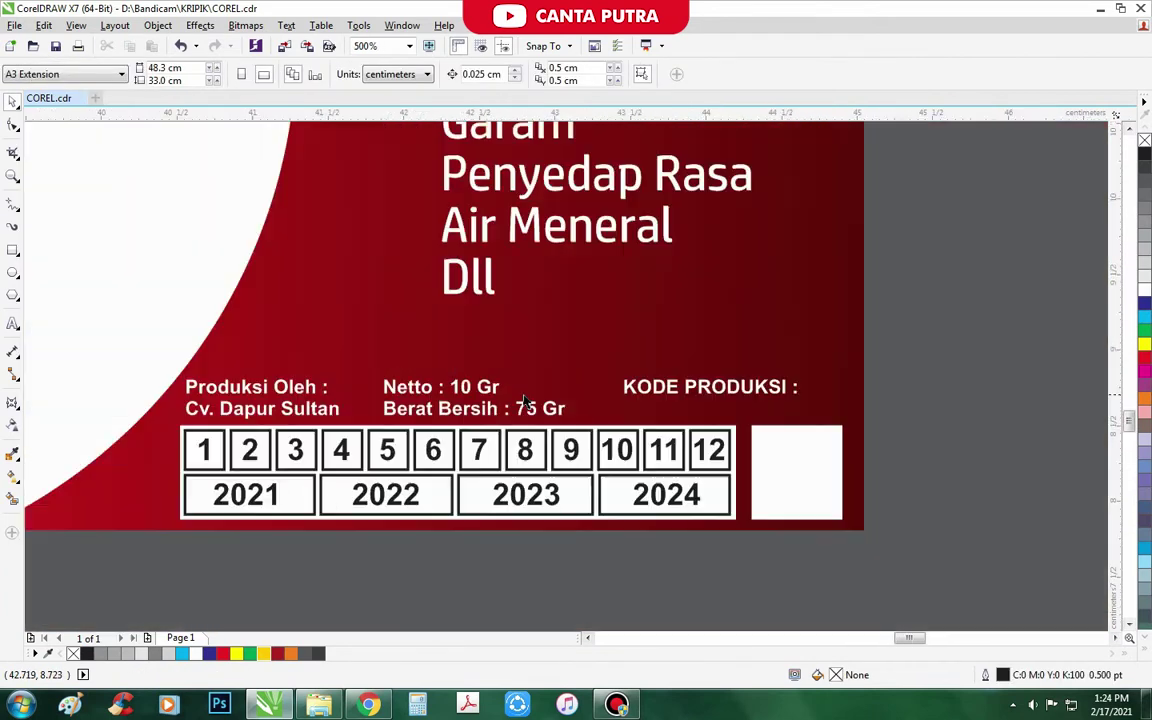
Copy the white box over the 10–12 cells and stretch it right beneath KODE PRODUKSI.
{"action": "scroll", "coordinate": [810, 430], "scroll_direction": "up", "scroll_amount": 1}
{"action": "mouse_move", "coordinate": [792, 595]}
{"action": "left_mouse_down"}
{"action": "mouse_move", "coordinate": [537, 543]}
{"action": "mouse_move", "coordinate": [533, 398]}
{"action": "left_mouse_up"}
{"action": "left_click_drag", "start_coordinate": [630, 380], "coordinate": [789, 380]}
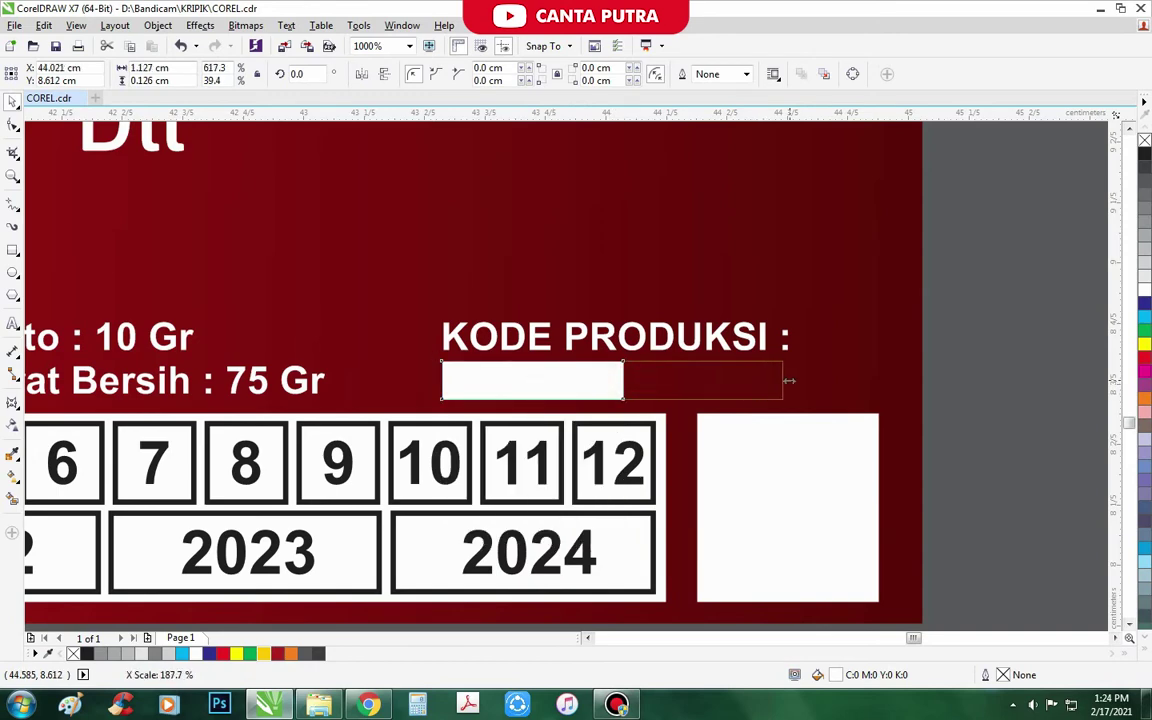
{"action": "scroll", "coordinate": [946, 391], "scroll_direction": "down", "scroll_amount": 3}
{"action": "scroll", "coordinate": [946, 391], "scroll_direction": "up", "scroll_amount": 1}
{"action": "scroll", "coordinate": [398, 458], "scroll_direction": "down", "scroll_amount": 1}
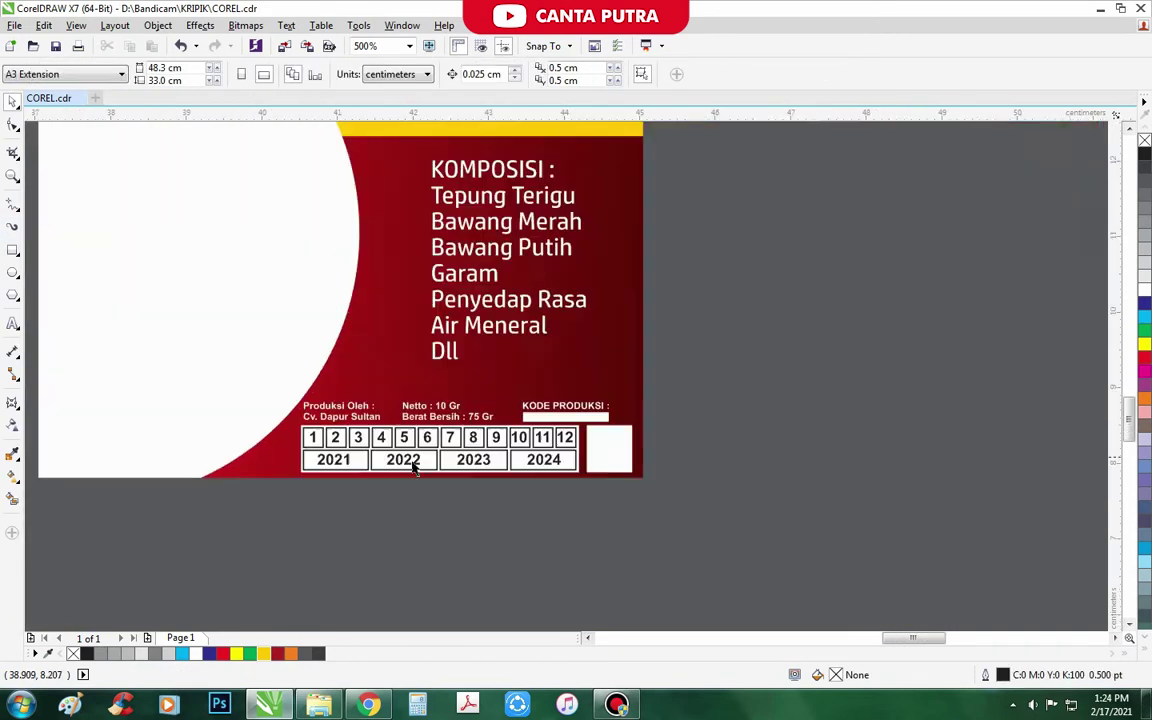
{"action": "scroll", "coordinate": [548, 450], "scroll_direction": "down", "scroll_amount": 1}
{"action": "left_click_drag", "start_coordinate": [389, 444], "coordinate": [390, 445]}
{"action": "scroll", "coordinate": [565, 442], "scroll_direction": "up", "scroll_amount": 2}
Fill the KRIPIK title yellow and open Edit Fill with F11 for a fountain fill.
{"action": "scroll", "coordinate": [565, 442], "scroll_direction": "up", "scroll_amount": 2}
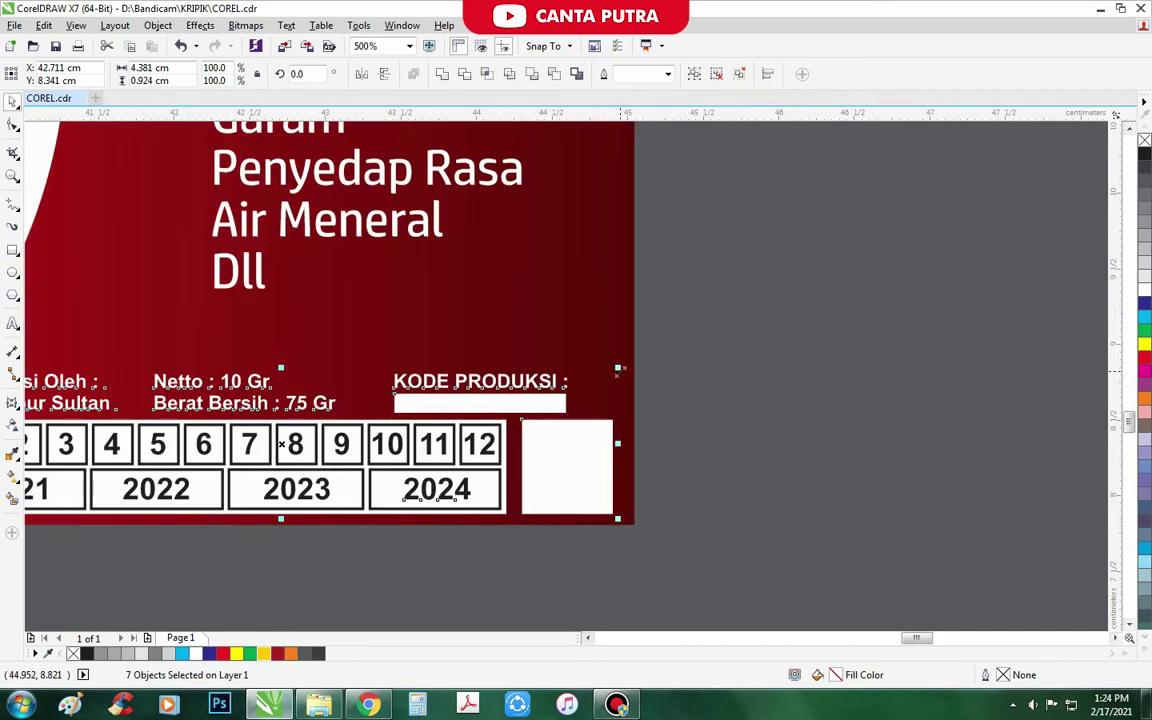
{"action": "scroll", "coordinate": [572, 440], "scroll_direction": "down", "scroll_amount": 3}
{"action": "left_click", "coordinate": [668, 373]}
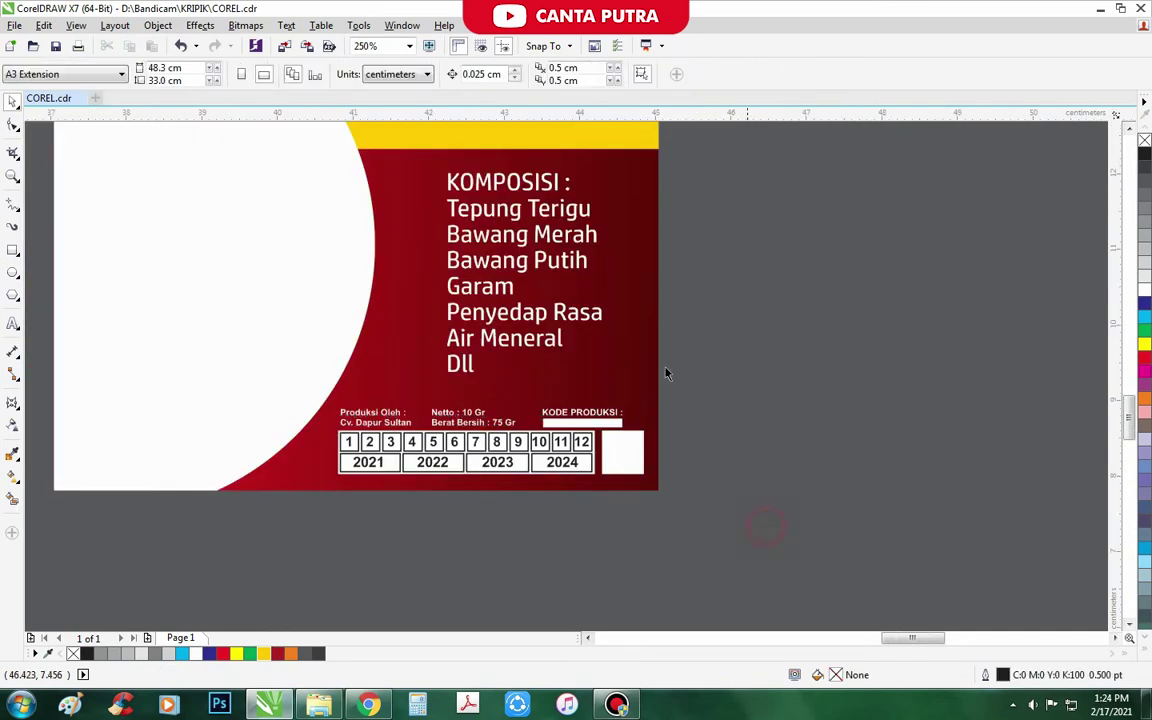
{"action": "scroll", "coordinate": [607, 415], "scroll_direction": "down", "scroll_amount": 1}
{"action": "scroll", "coordinate": [612, 370], "scroll_direction": "down", "scroll_amount": 2}
{"action": "scroll", "coordinate": [612, 370], "scroll_direction": "up", "scroll_amount": 1}
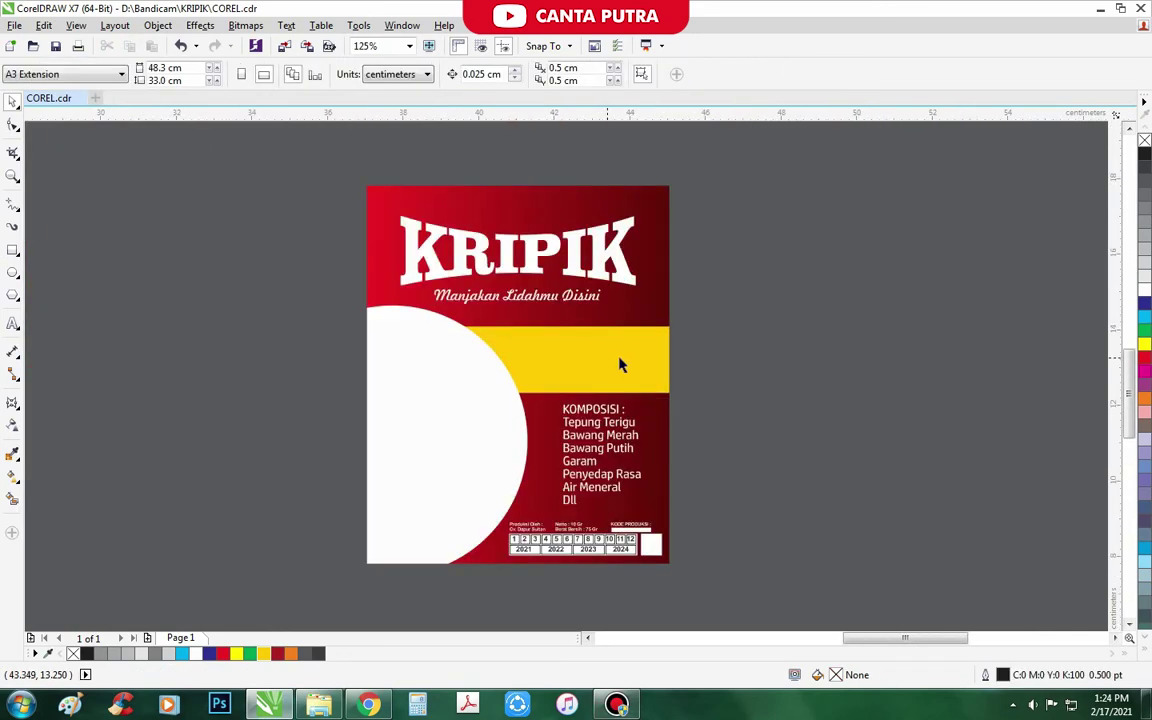
{"action": "scroll", "coordinate": [563, 248], "scroll_direction": "up", "scroll_amount": 1}
{"action": "left_click", "coordinate": [560, 260]}
{"action": "scroll", "coordinate": [478, 319], "scroll_direction": "up", "scroll_amount": 1}
{"action": "scroll", "coordinate": [478, 319], "scroll_direction": "down", "scroll_amount": 1}
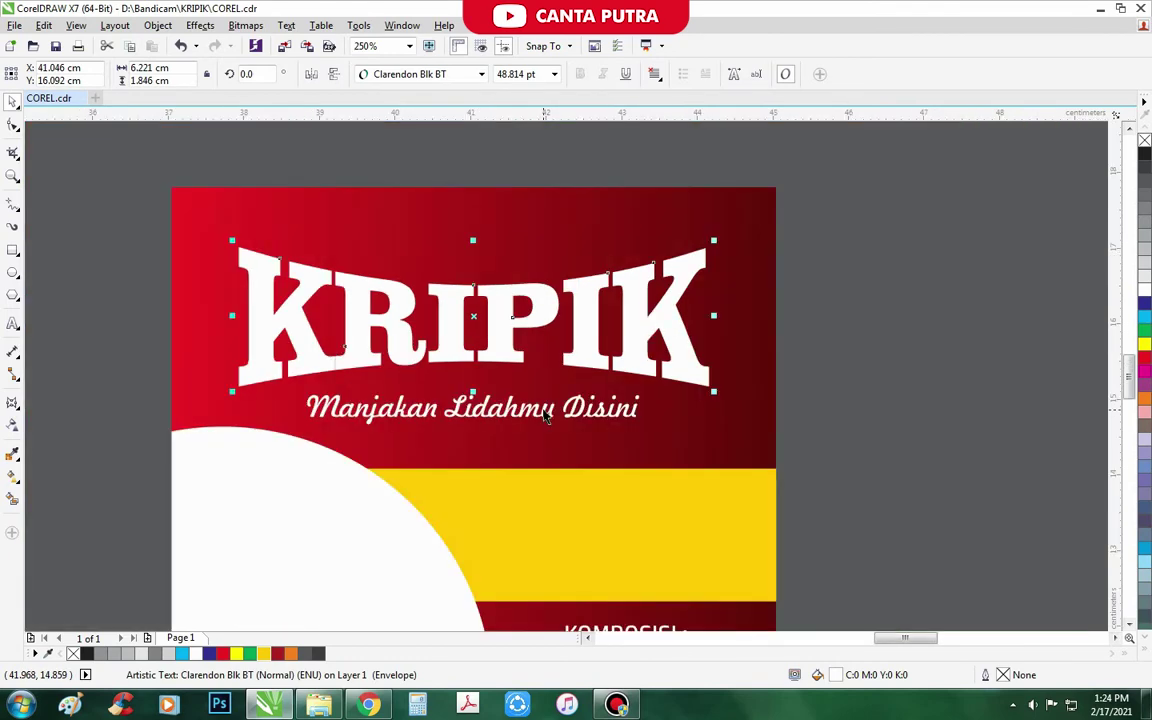
{"action": "scroll", "coordinate": [545, 416], "scroll_direction": "down", "scroll_amount": 1}
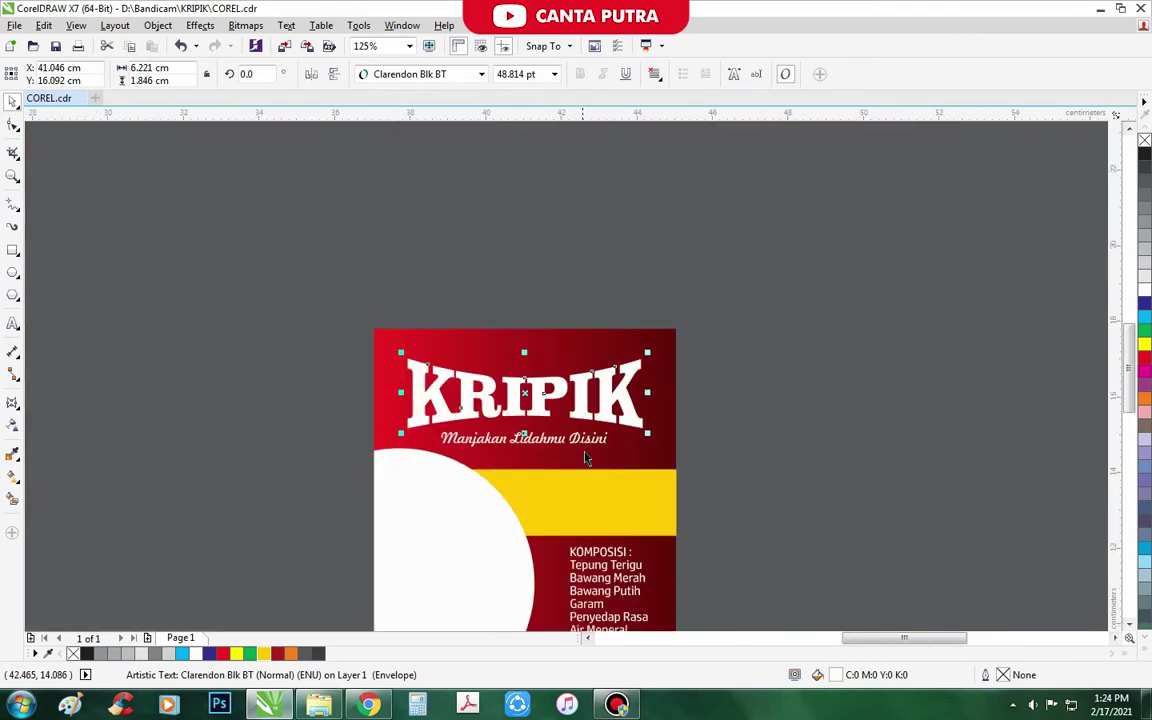
{"action": "left_click", "coordinate": [1145, 344]}
{"action": "scroll", "coordinate": [608, 360], "scroll_direction": "up", "scroll_amount": 1}
{"action": "key", "text": "F11"}
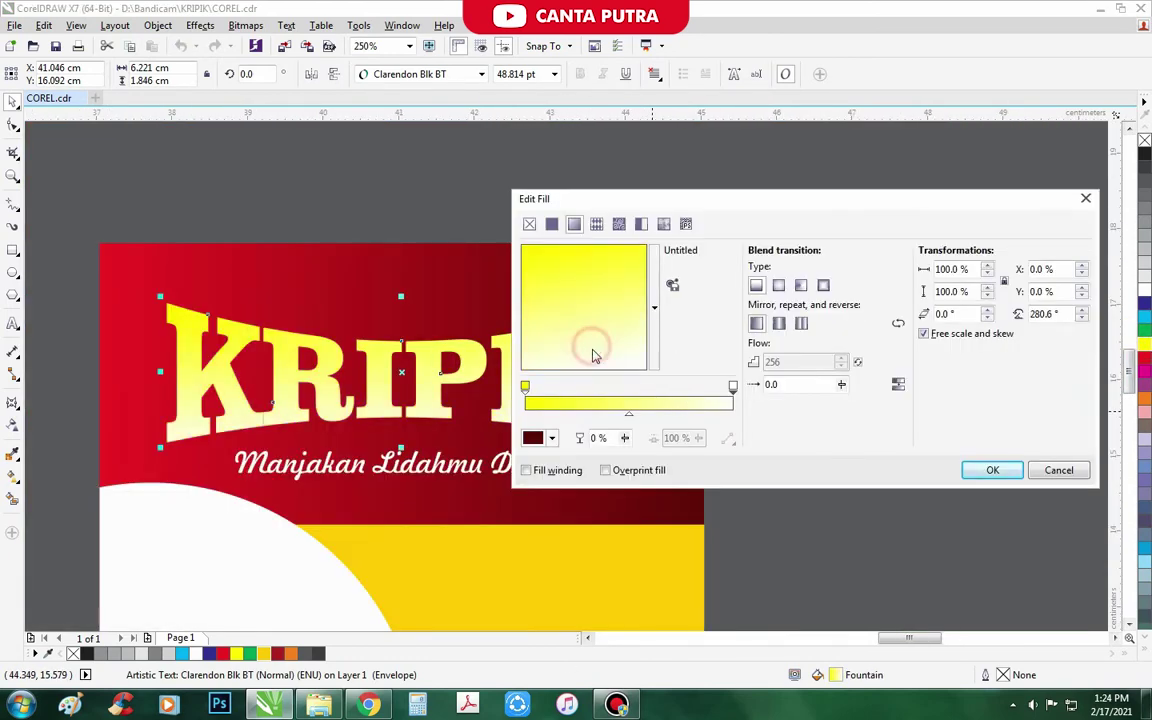
Set the KRIPIK gradient's end colour to gold sampled from the yellow band.
{"action": "left_click", "coordinate": [990, 468]}
{"action": "key", "text": "F11"}
{"action": "left_click", "coordinate": [537, 440]}
{"action": "left_click", "coordinate": [586, 470]}
{"action": "left_click", "coordinate": [489, 566]}
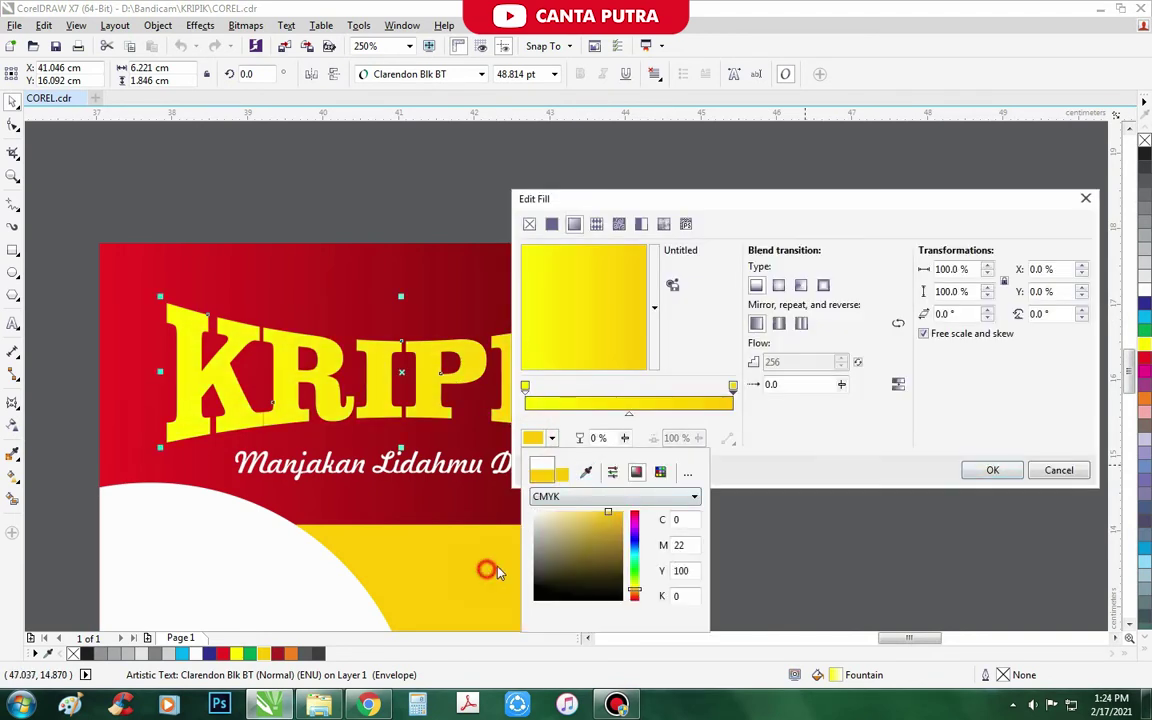
{"action": "left_click", "coordinate": [593, 365]}
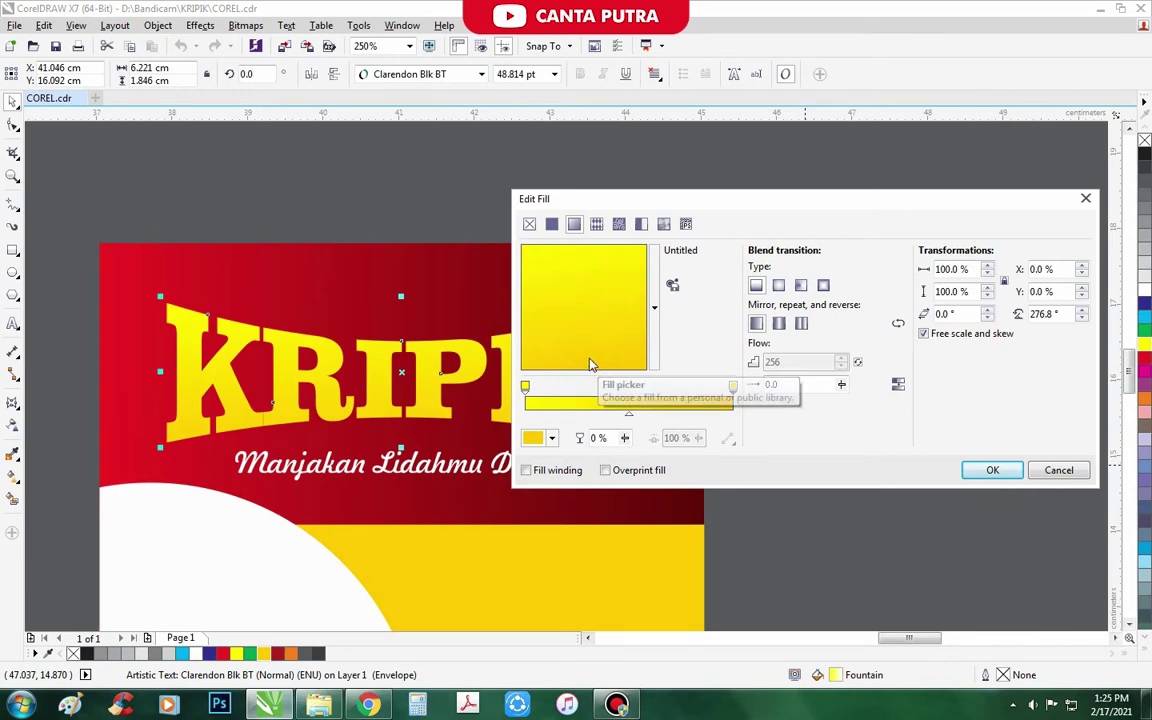
{"action": "key", "text": "Return"}
Give KRIPIK a black outline, widening it from 3 pt to 6 pt.
{"action": "key", "text": "F12"}
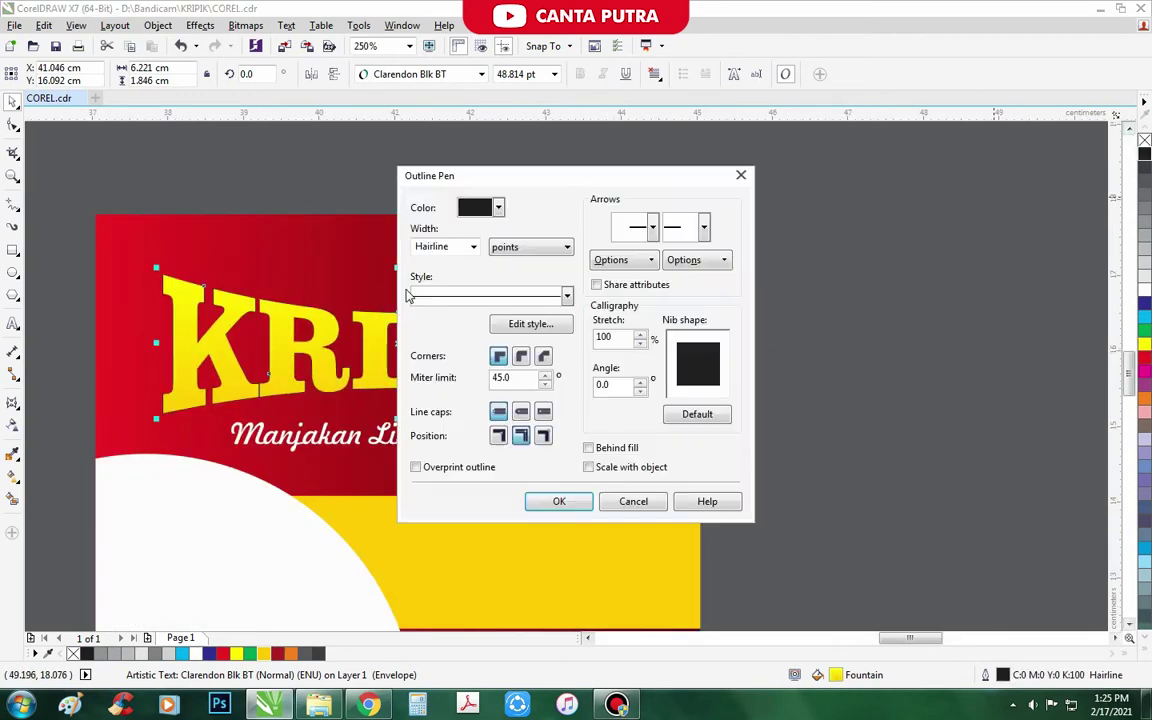
{"action": "type", "text": "3"}
{"action": "key", "text": "Return"}
{"action": "key", "text": "F12"}
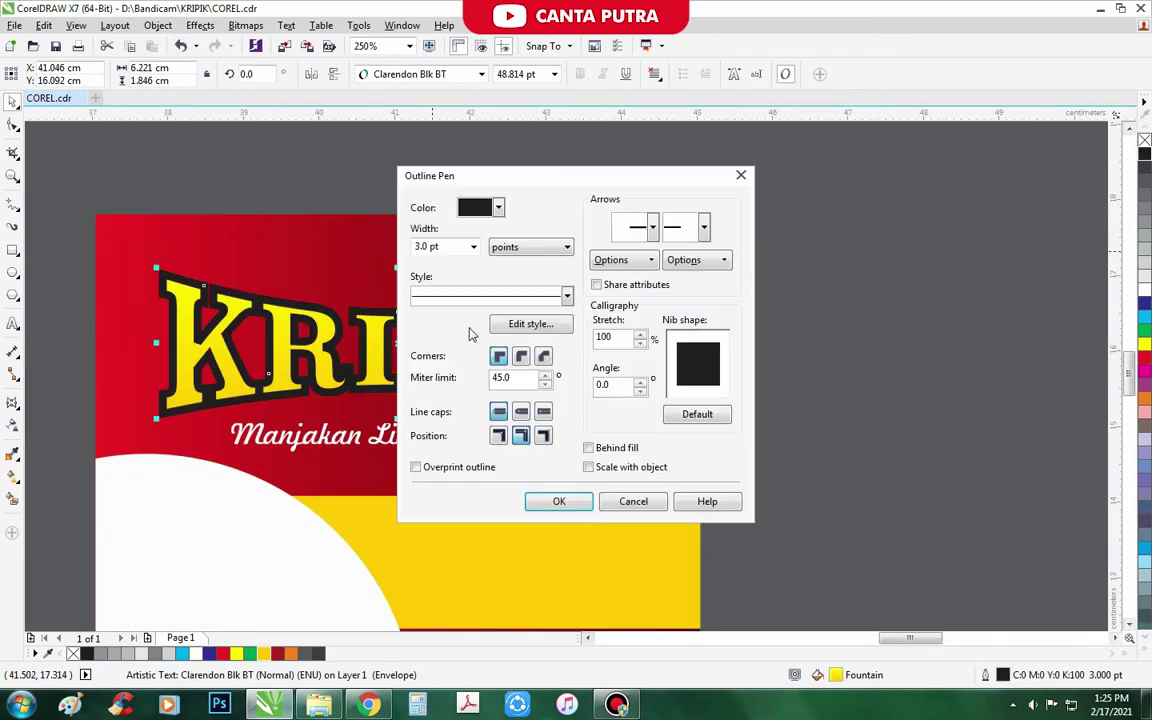
{"action": "key", "text": "Return"}
{"action": "key", "text": "F12"}
{"action": "left_click", "coordinate": [451, 247]}
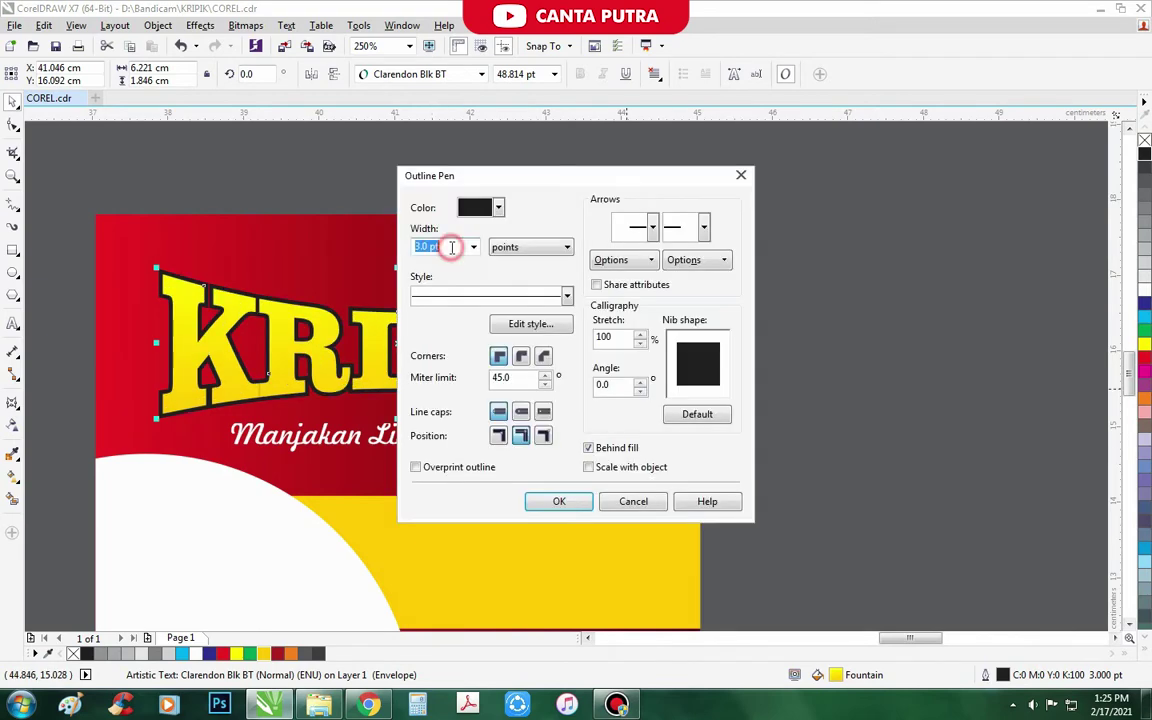
{"action": "type", "text": "6"}
{"action": "key", "text": "Return"}
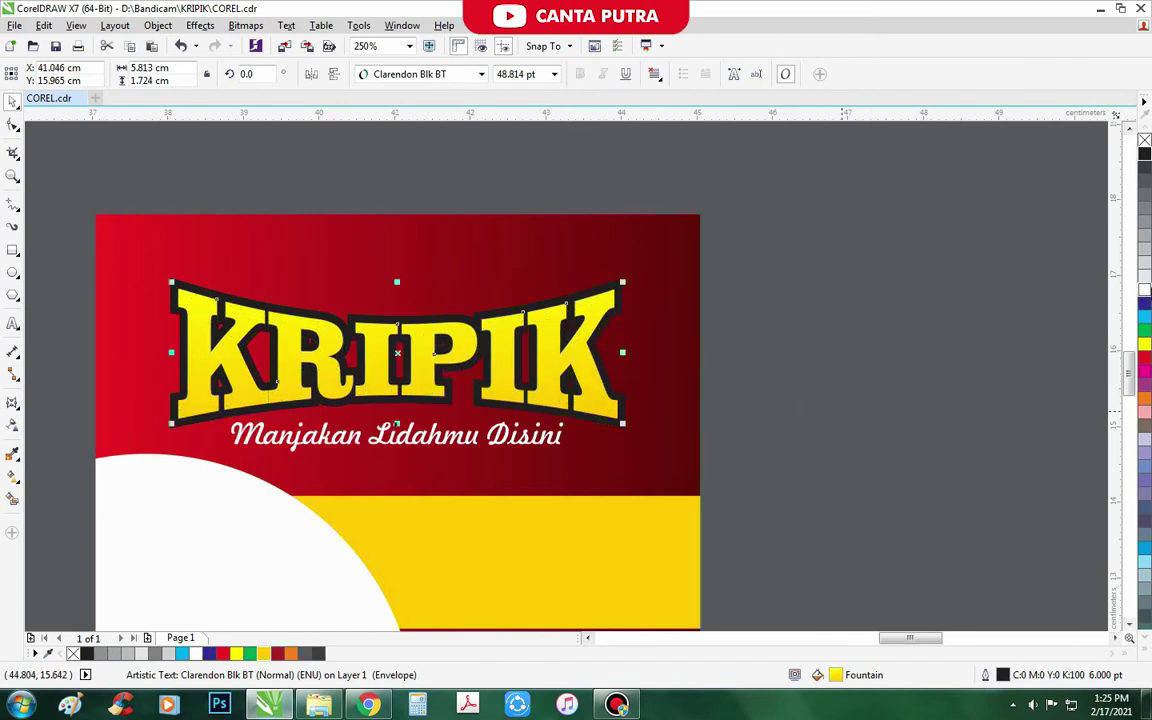
Make the KRIPIK copy red with a red outline widened from 8 pt to 10 pt.
{"action": "left_click", "coordinate": [222, 653]}
{"action": "right_click", "coordinate": [222, 653]}
{"action": "key", "text": "F12"}
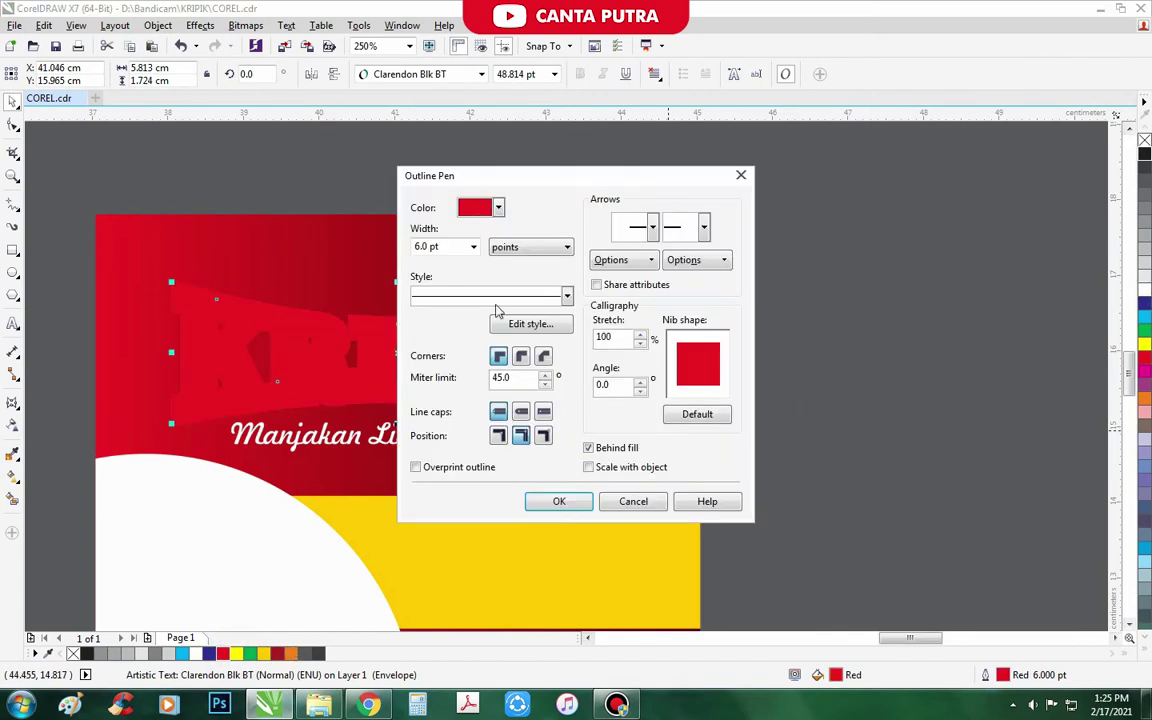
{"action": "type", "text": "8"}
{"action": "key", "text": "Return"}
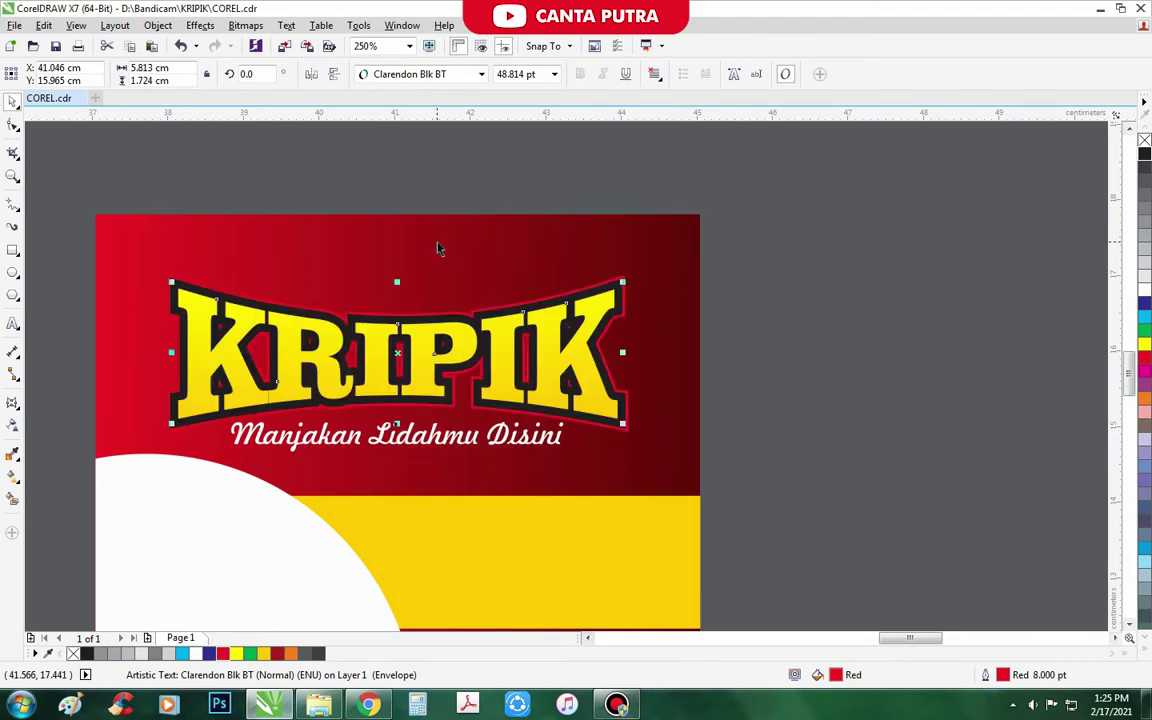
{"action": "key", "text": "F12"}
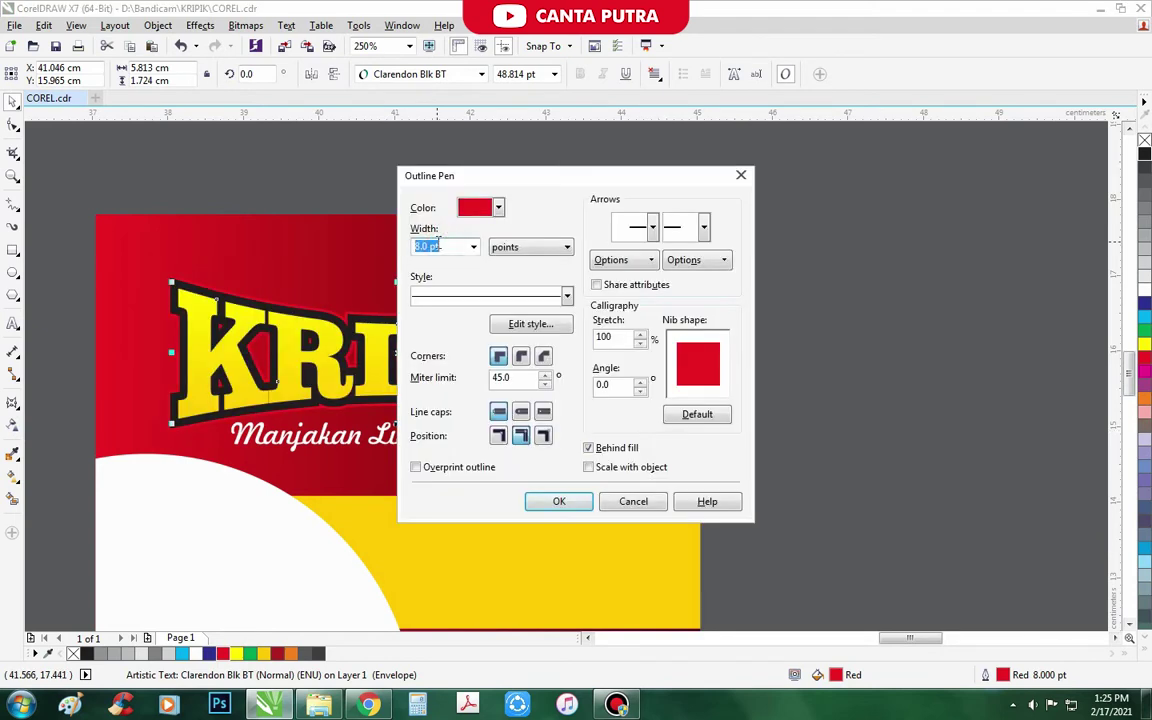
{"action": "key", "text": "Return"}
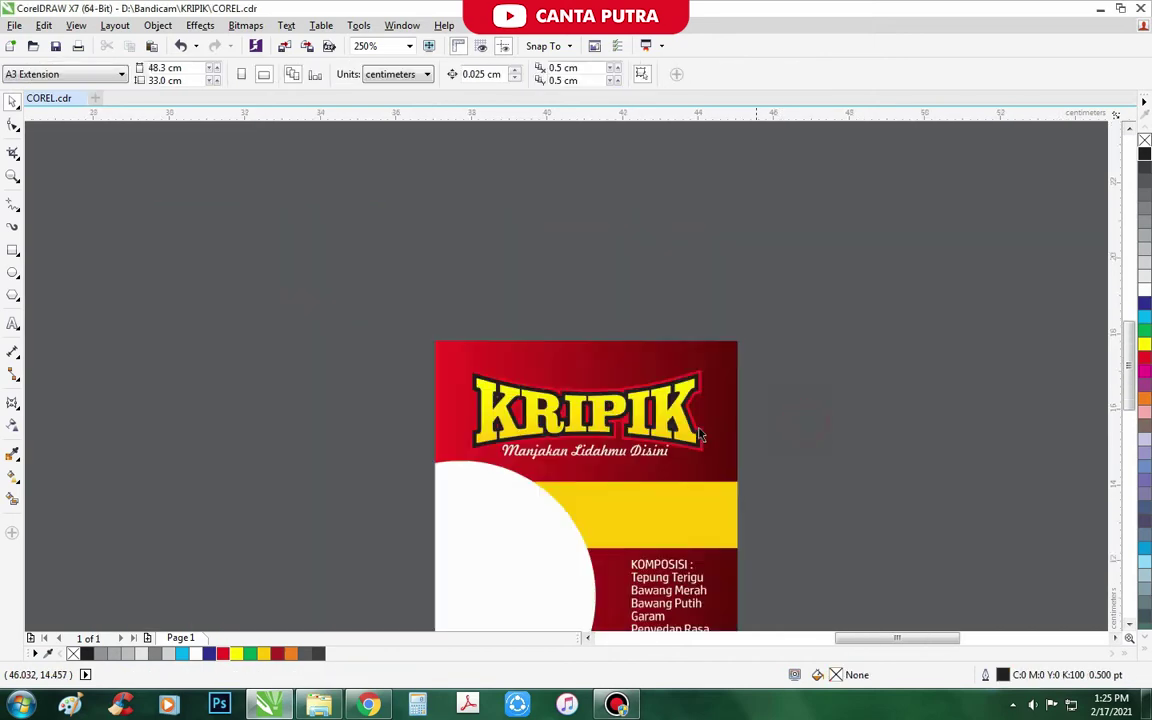
Deepen the gold tone of the front KRIPIK title's gradient slightly.
{"action": "left_click", "coordinate": [703, 408]}
{"action": "key", "text": "F11"}
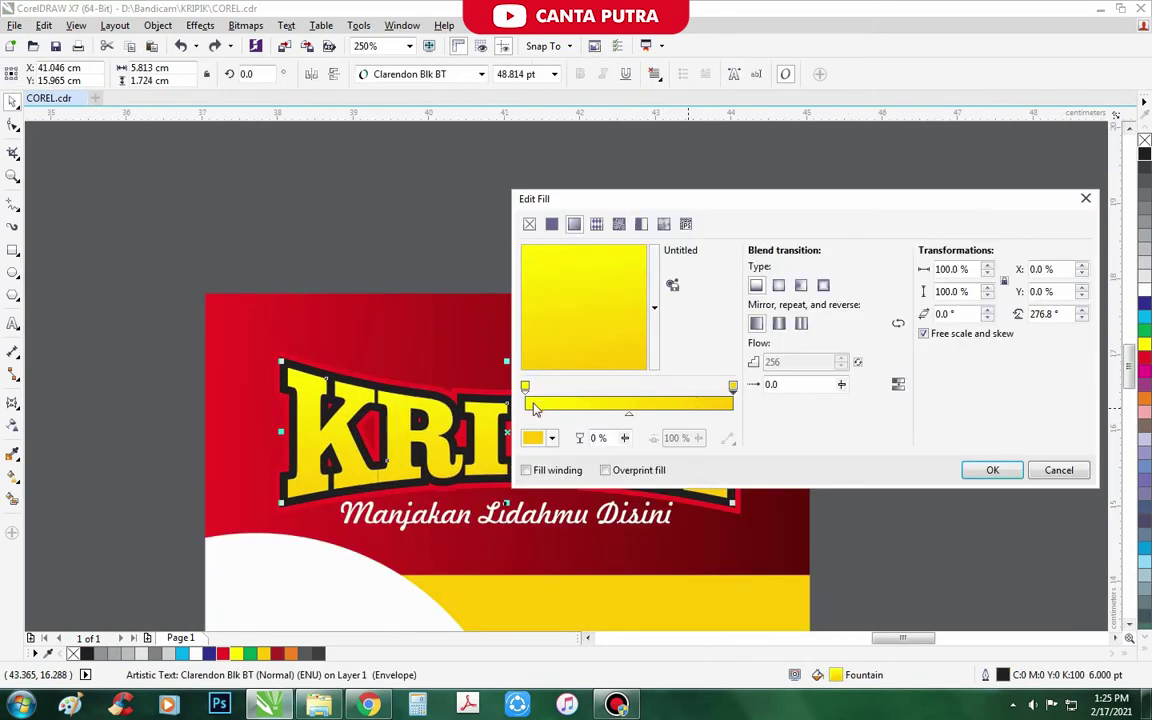
{"action": "left_click", "coordinate": [533, 437]}
{"action": "left_click_drag", "start_coordinate": [638, 597], "coordinate": [634, 596]}
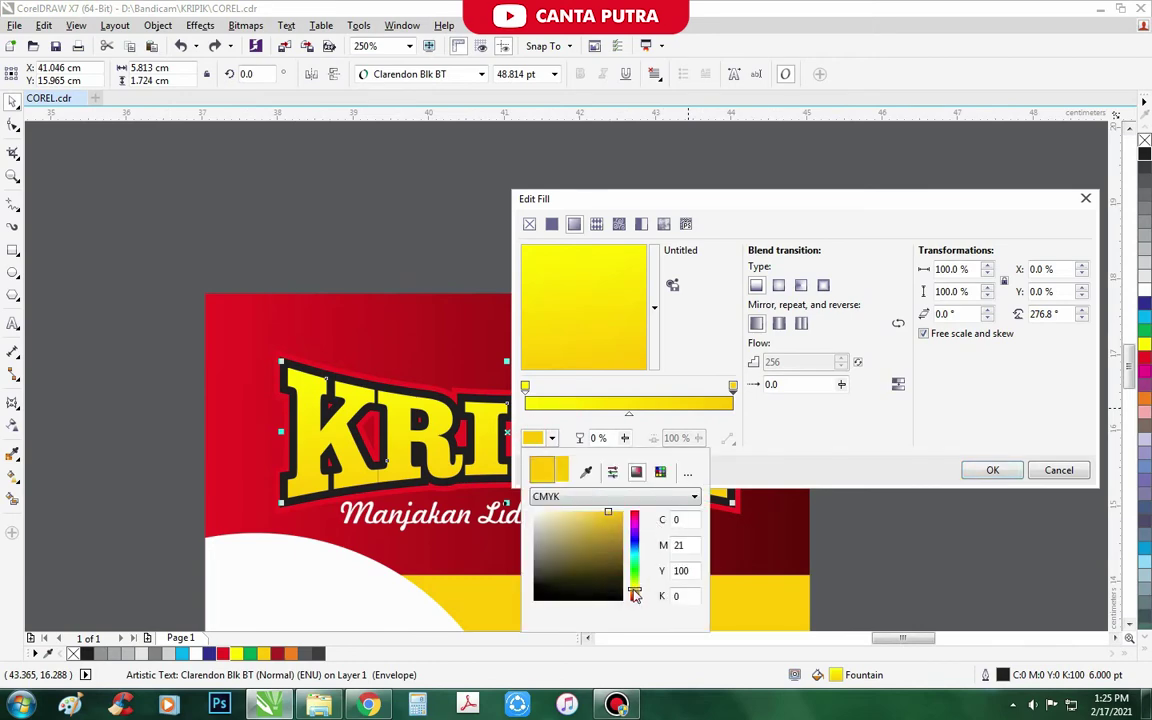
{"action": "left_click", "coordinate": [587, 355]}
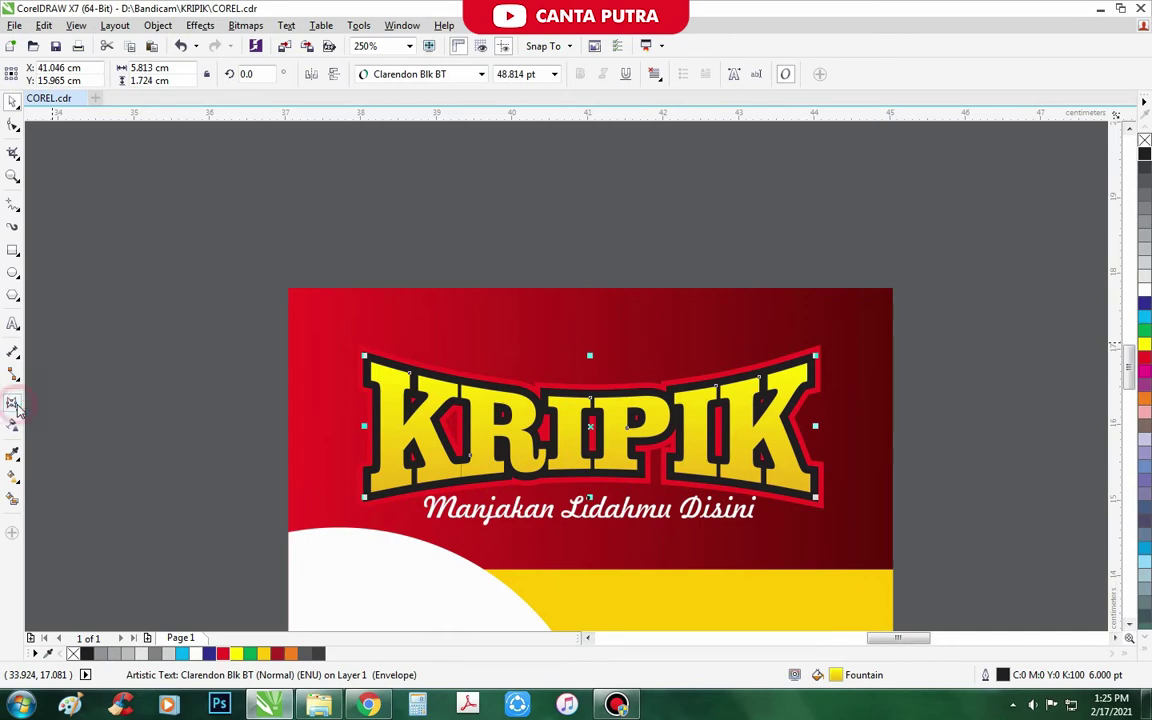
Reshape the KRIPIK title's envelope curve.
{"action": "left_click", "coordinate": [15, 407]}
{"action": "left_click", "coordinate": [50, 421]}
{"action": "scroll", "coordinate": [383, 491], "scroll_direction": "up", "scroll_amount": 2}
{"action": "left_click_drag", "start_coordinate": [345, 505], "coordinate": [378, 463]}
Add an inside contour to the KRIPIK letters.
{"action": "left_click", "coordinate": [13, 404]}
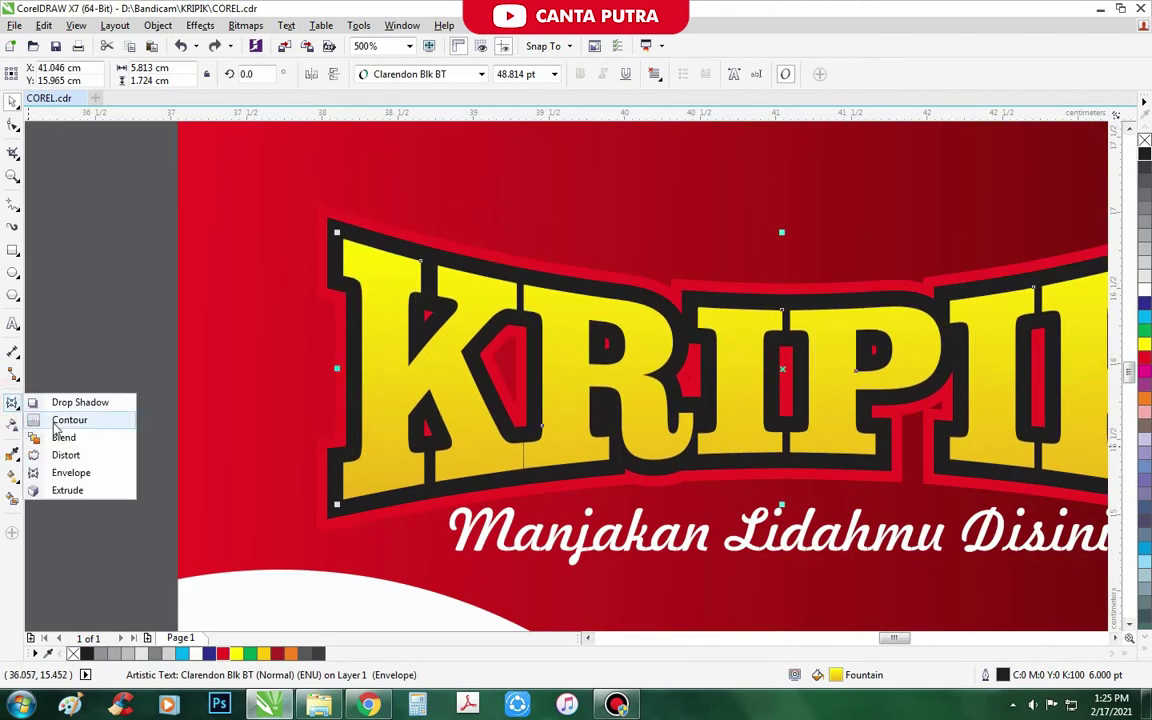
{"action": "left_click", "coordinate": [58, 421]}
{"action": "scroll", "coordinate": [358, 480], "scroll_direction": "down", "scroll_amount": 2}
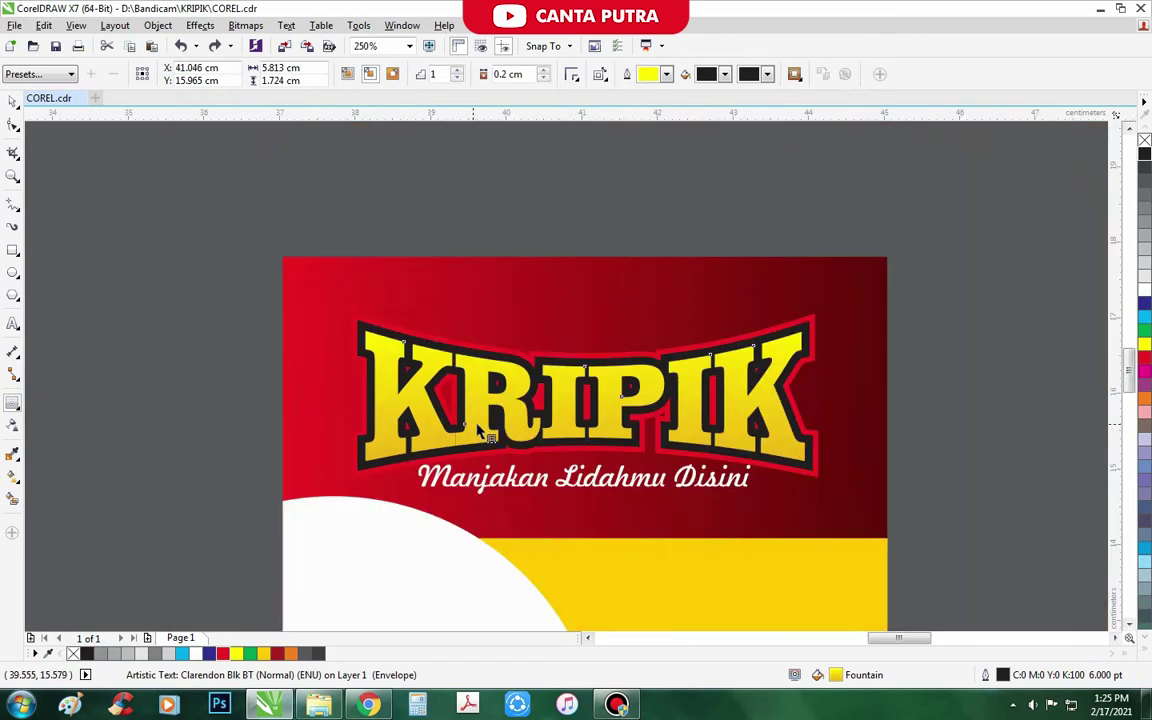
{"action": "scroll", "coordinate": [453, 428], "scroll_direction": "up", "scroll_amount": 2}
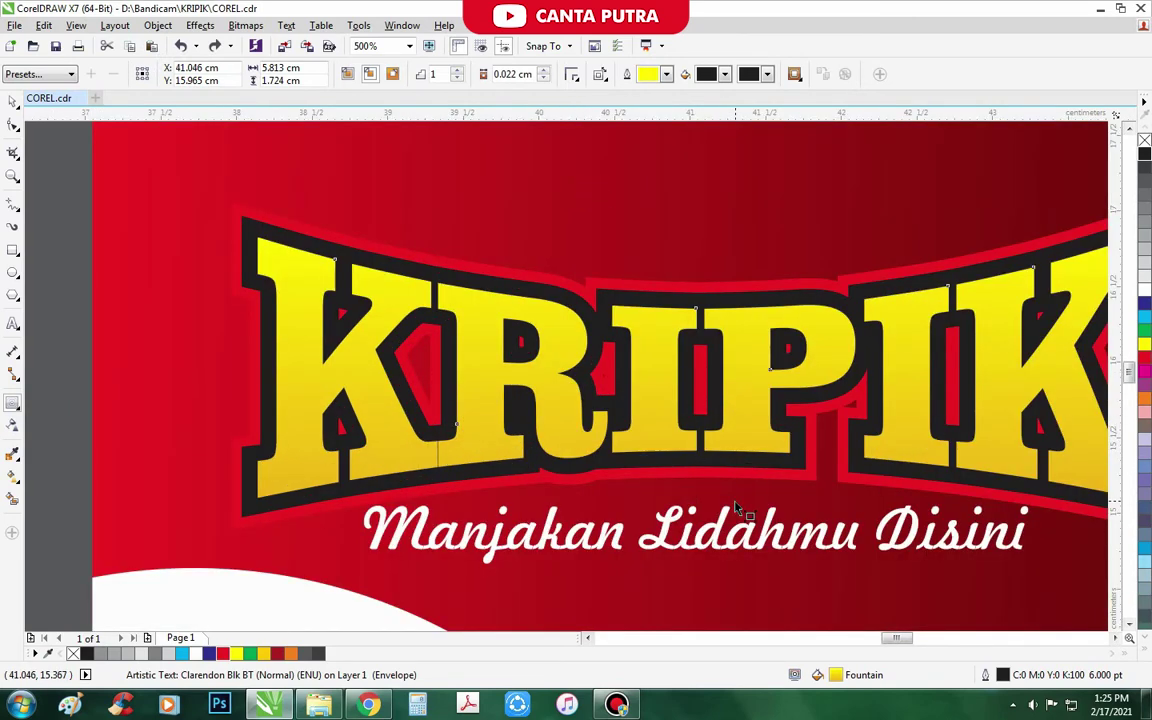
{"action": "left_click_drag", "start_coordinate": [737, 508], "coordinate": [737, 492]}
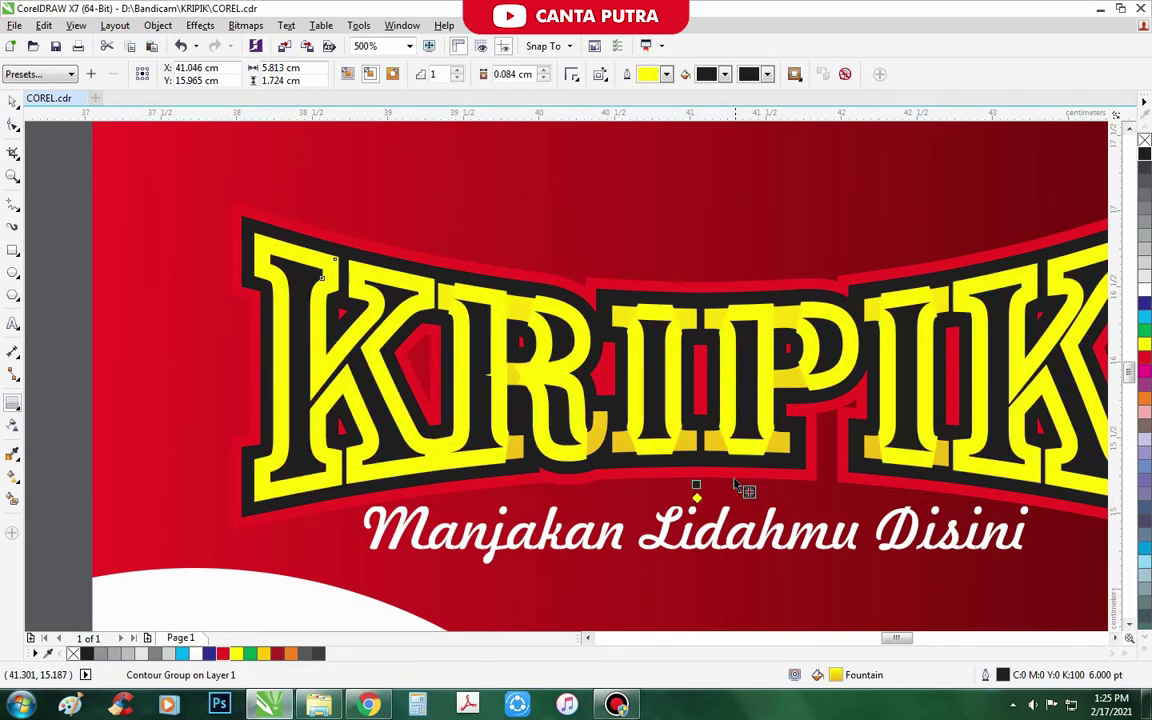
{"action": "scroll", "coordinate": [735, 490], "scroll_direction": "down", "scroll_amount": 2}
Break the contour apart (Ctrl+K) and make the inner curve's fill and outline yellow.
{"action": "key", "text": "ctrl+k"}
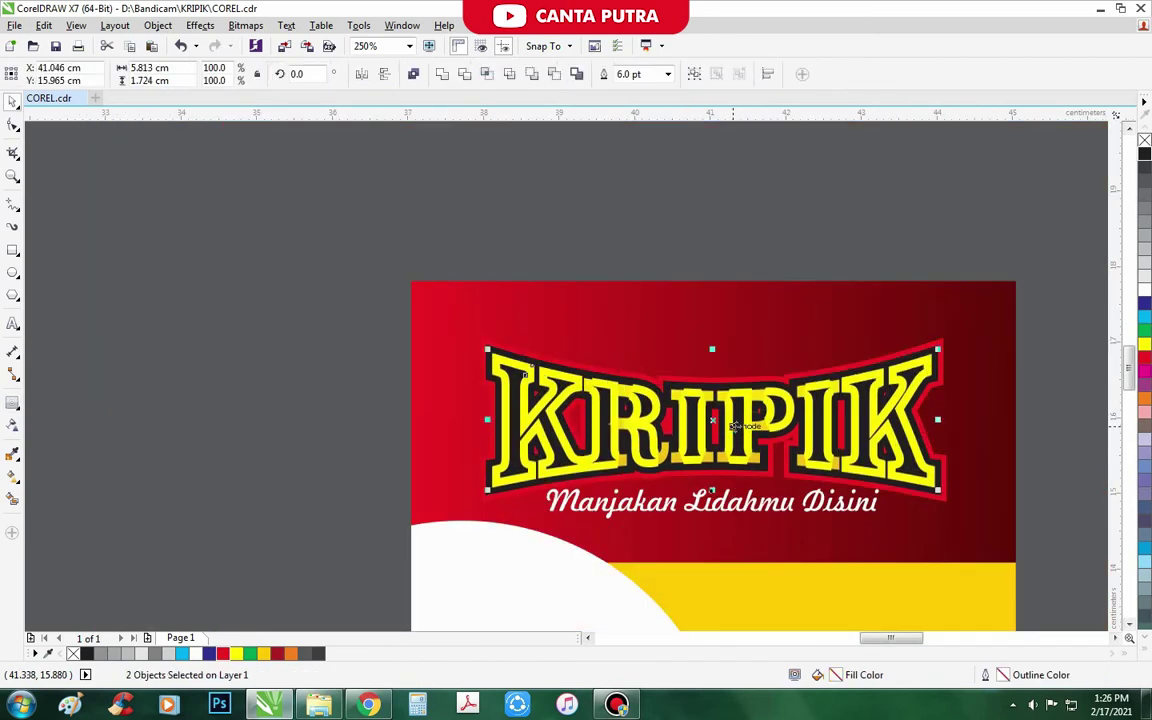
{"action": "left_click", "coordinate": [366, 344]}
{"action": "scroll", "coordinate": [537, 422], "scroll_direction": "up", "scroll_amount": 2}
{"action": "right_click", "coordinate": [1146, 342]}
{"action": "left_click", "coordinate": [1146, 342]}
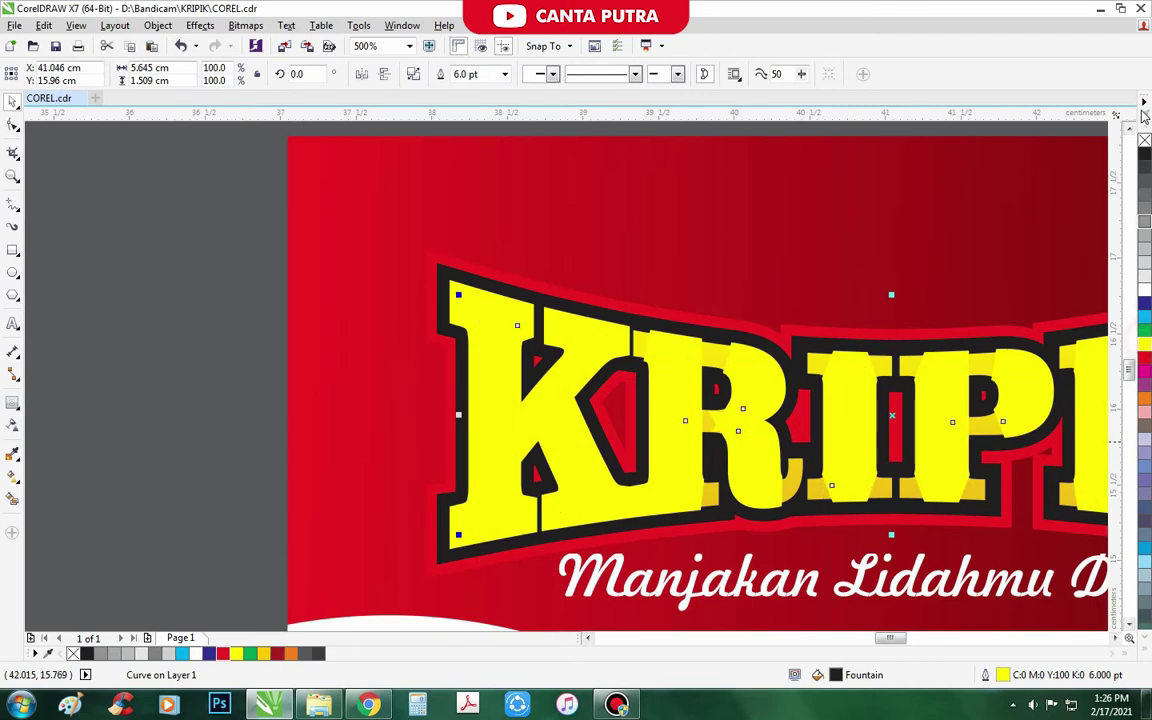
{"action": "left_click", "coordinate": [244, 373]}
{"action": "scroll", "coordinate": [244, 373], "scroll_direction": "down", "scroll_amount": 4}
Set the KOMPOSISI text to Arial Normal and shift its position slightly.
{"action": "scroll", "coordinate": [534, 463], "scroll_direction": "up", "scroll_amount": 2}
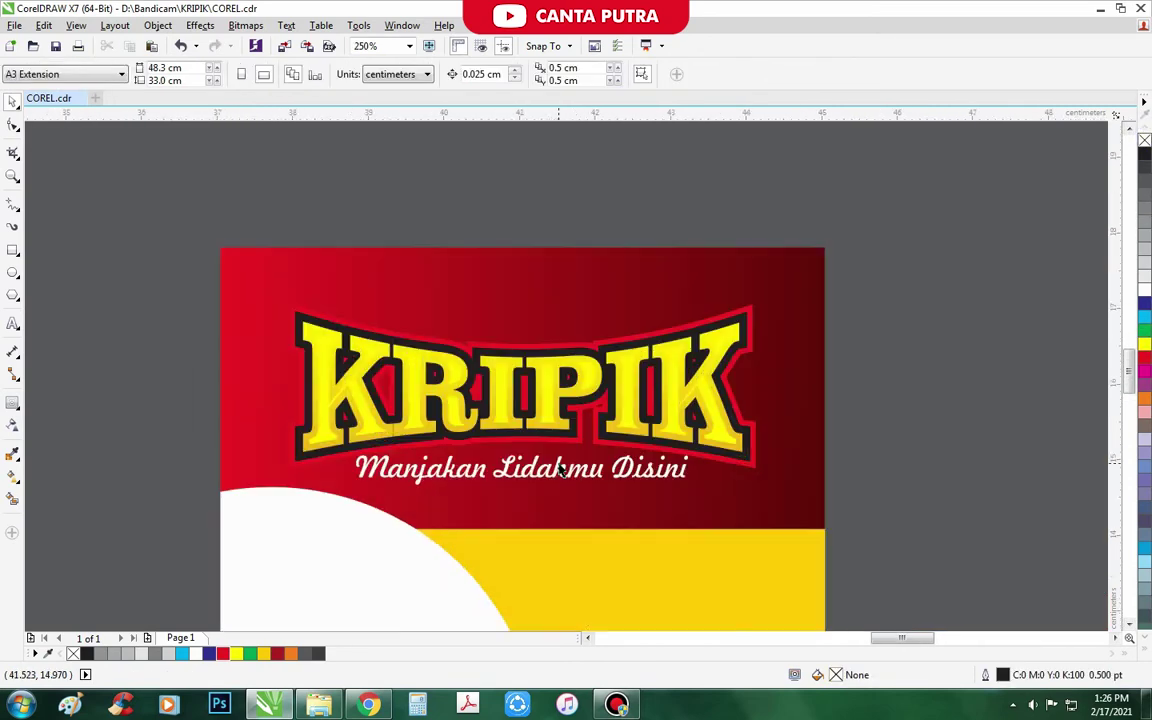
{"action": "left_click", "coordinate": [563, 478]}
{"action": "left_click", "coordinate": [941, 514]}
{"action": "scroll", "coordinate": [782, 404], "scroll_direction": "down", "scroll_amount": 2}
{"action": "scroll", "coordinate": [650, 480], "scroll_direction": "down", "scroll_amount": 2}
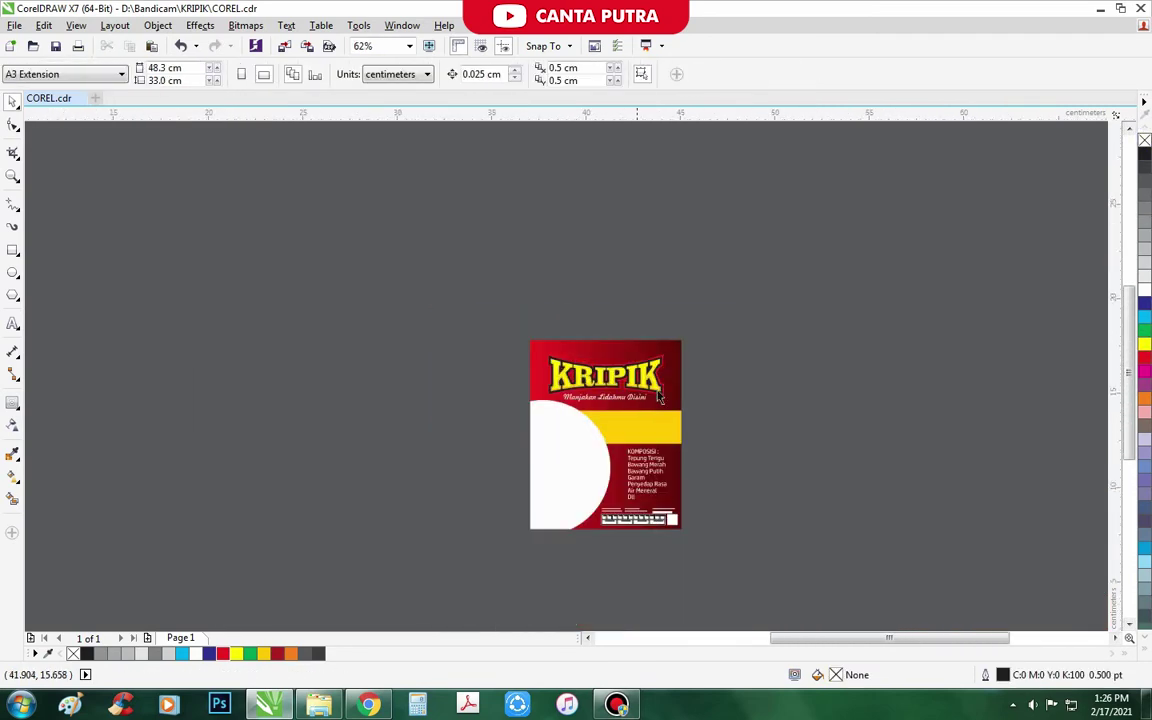
{"action": "scroll", "coordinate": [650, 505], "scroll_direction": "up", "scroll_amount": 2}
{"action": "scroll", "coordinate": [650, 505], "scroll_direction": "up", "scroll_amount": 2}
{"action": "left_click", "coordinate": [595, 415]}
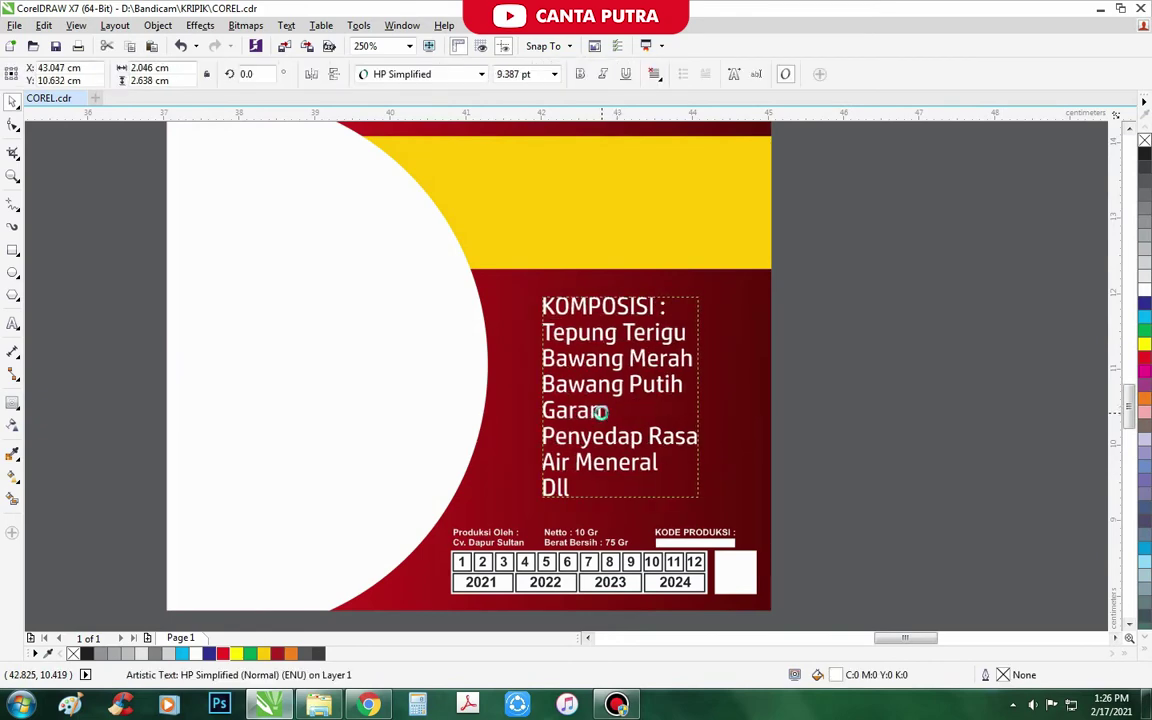
{"action": "scroll", "coordinate": [676, 447], "scroll_direction": "down", "scroll_amount": 2}
{"action": "left_click", "coordinate": [430, 74]}
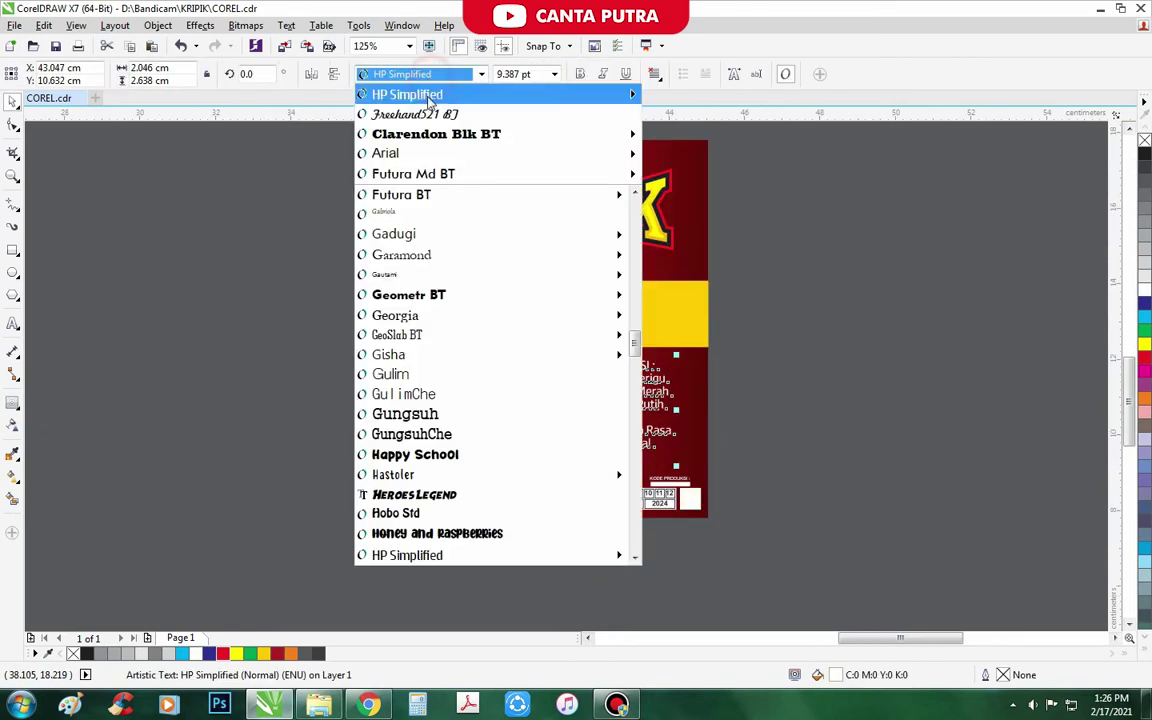
{"action": "left_click", "coordinate": [689, 229]}
{"action": "scroll", "coordinate": [620, 350], "scroll_direction": "up", "scroll_amount": 2}
{"action": "left_click_drag", "start_coordinate": [620, 350], "coordinate": [603, 350]}
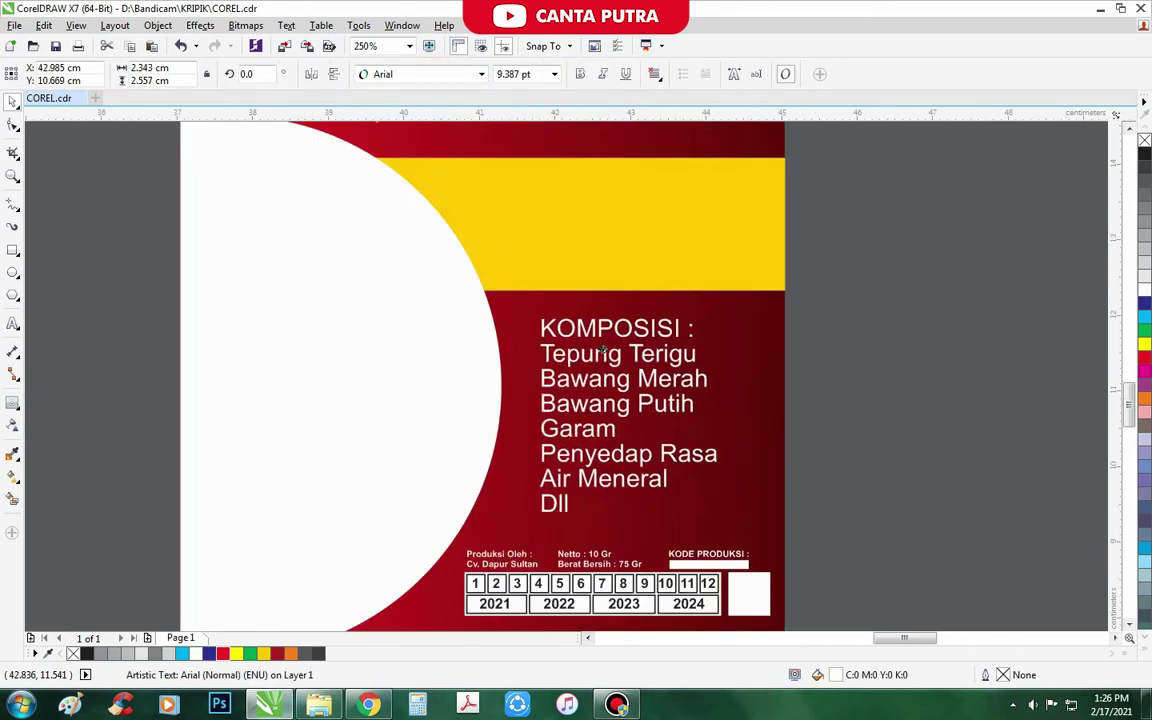
{"action": "left_click_drag", "start_coordinate": [723, 518], "coordinate": [743, 518]}
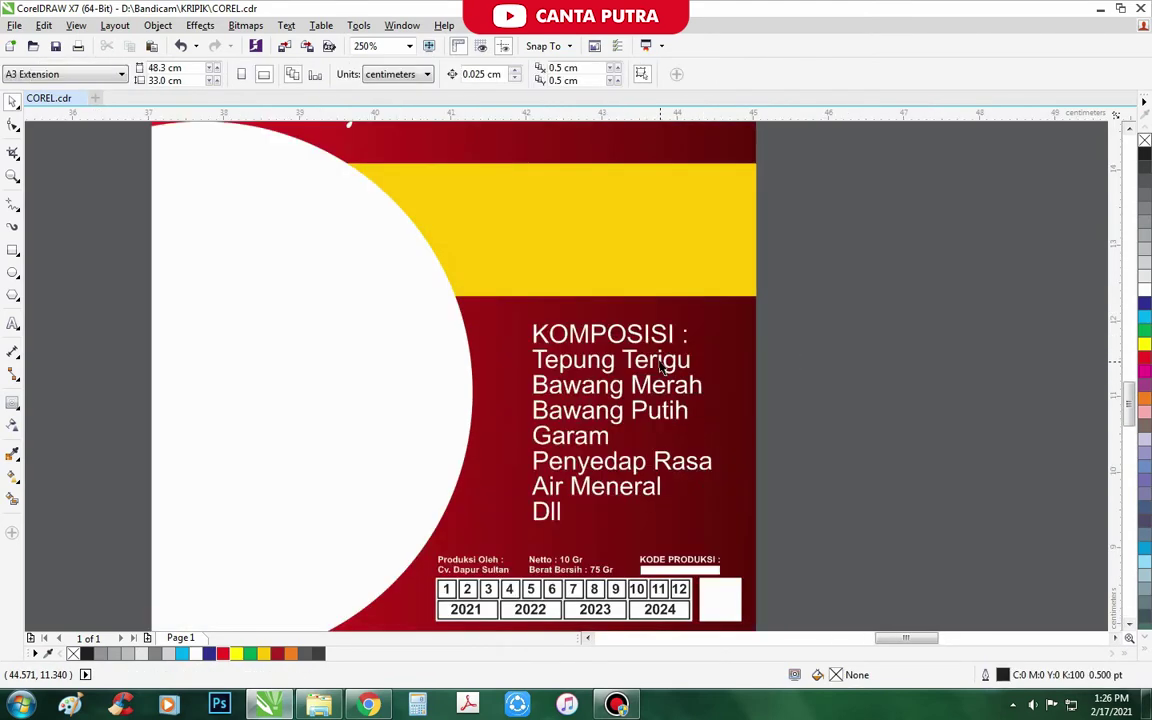
Apply Futura Md BT to KOMPOSISI, shrink it slightly and move it right.
{"action": "left_click", "coordinate": [660, 368]}
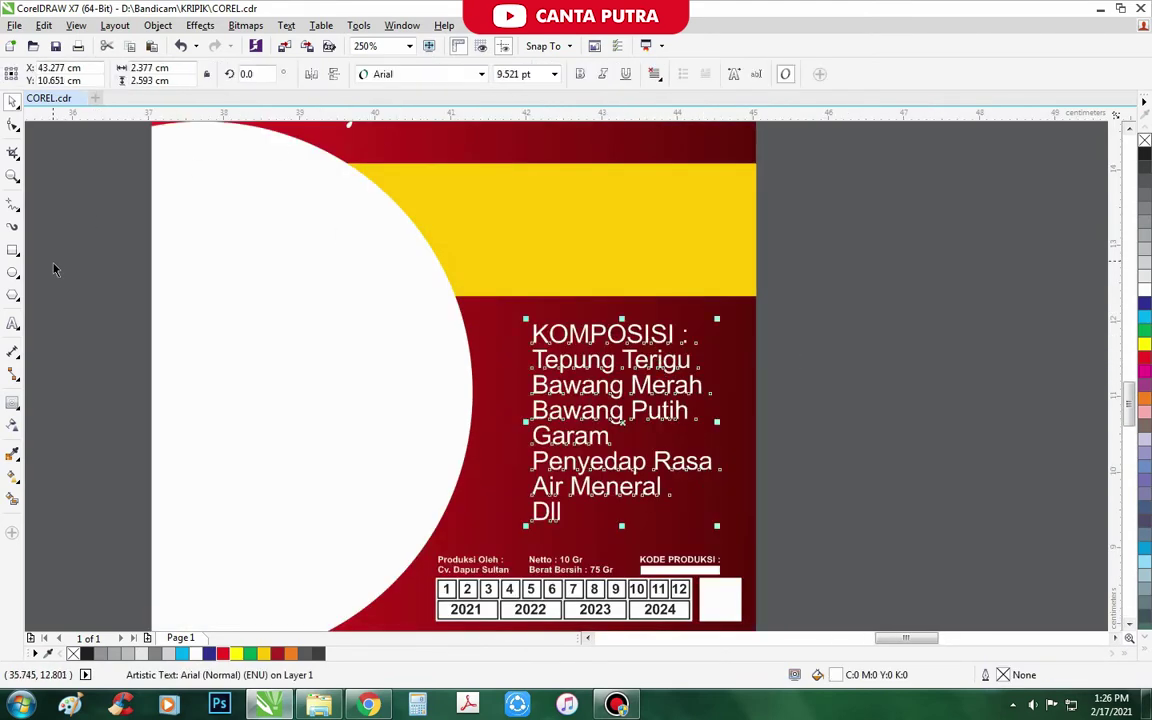
{"action": "scroll", "coordinate": [700, 418], "scroll_direction": "down", "scroll_amount": 2}
{"action": "scroll", "coordinate": [521, 158], "scroll_direction": "up", "scroll_amount": 2}
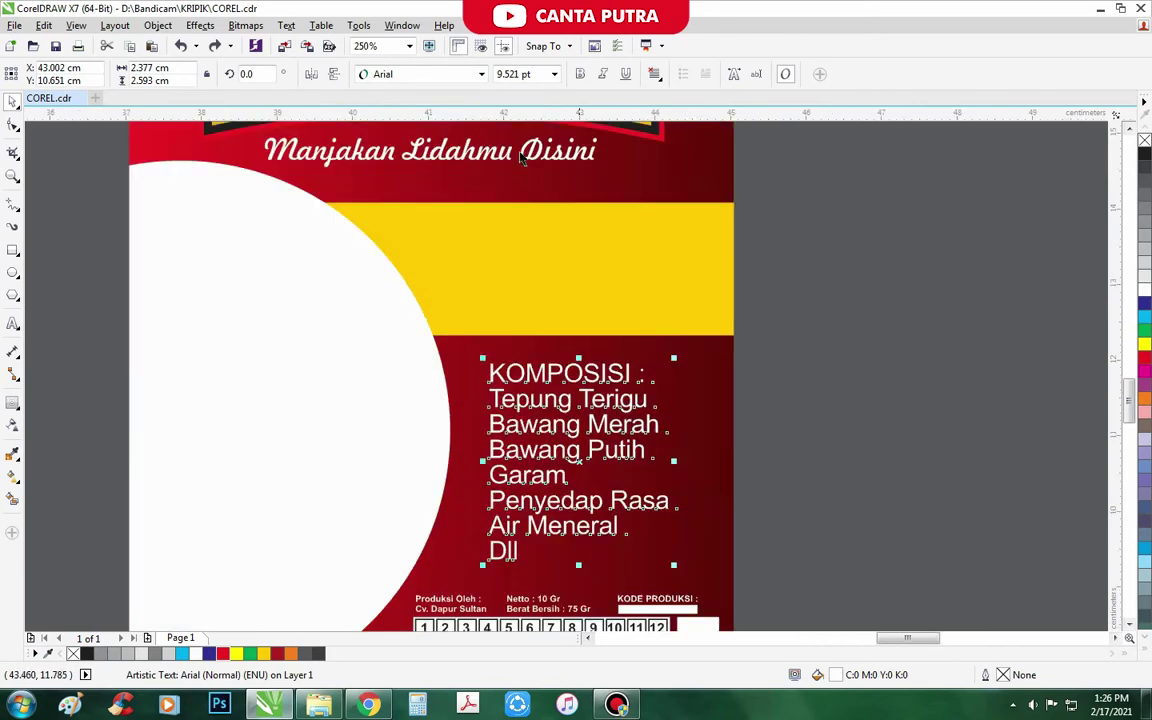
{"action": "left_click", "coordinate": [420, 74]}
{"action": "left_click", "coordinate": [400, 172]}
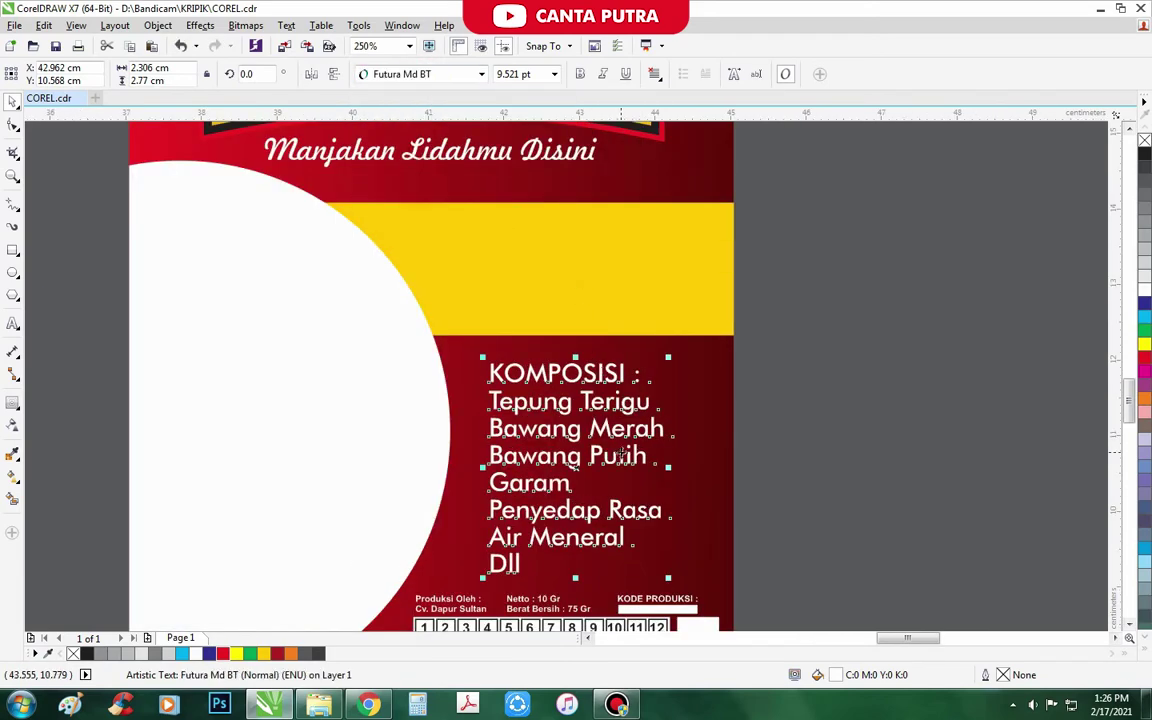
{"action": "scroll", "coordinate": [621, 453], "scroll_direction": "down", "scroll_amount": 1}
{"action": "scroll", "coordinate": [612, 496], "scroll_direction": "up", "scroll_amount": 1}
{"action": "left_click_drag", "start_coordinate": [675, 565], "coordinate": [668, 553]}
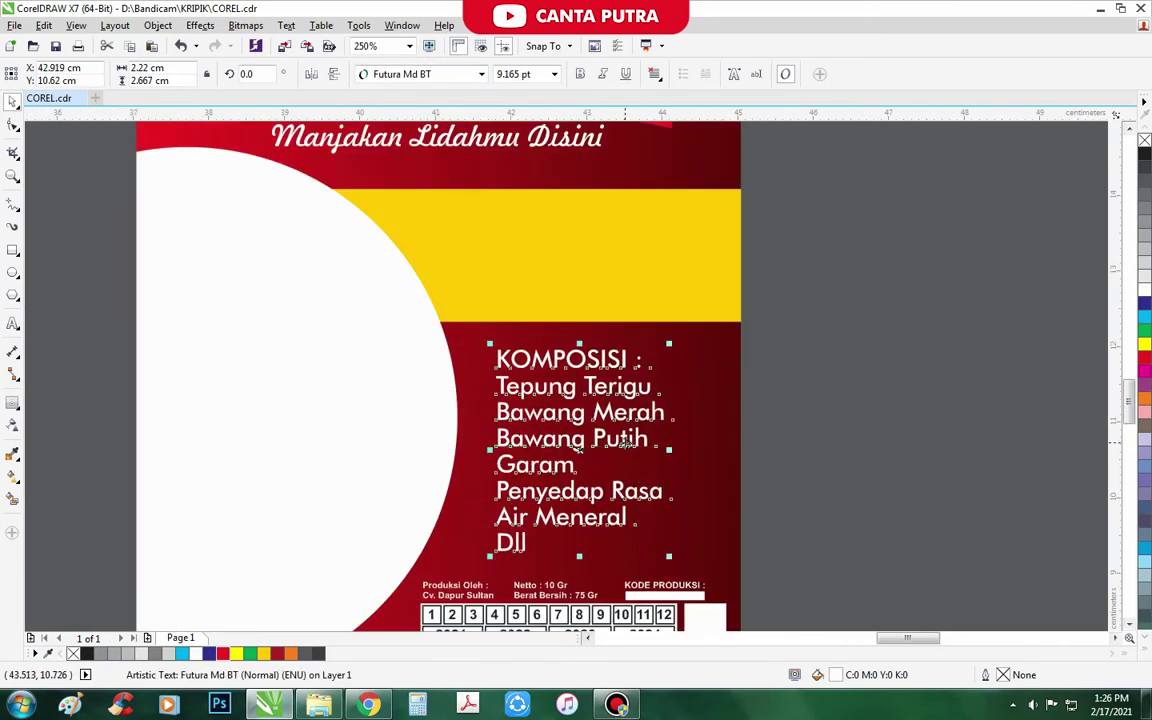
{"action": "left_click_drag", "start_coordinate": [600, 450], "coordinate": [635, 447]}
{"action": "scroll", "coordinate": [736, 407], "scroll_direction": "down", "scroll_amount": 1}
{"action": "scroll", "coordinate": [617, 306], "scroll_direction": "up", "scroll_amount": 1}
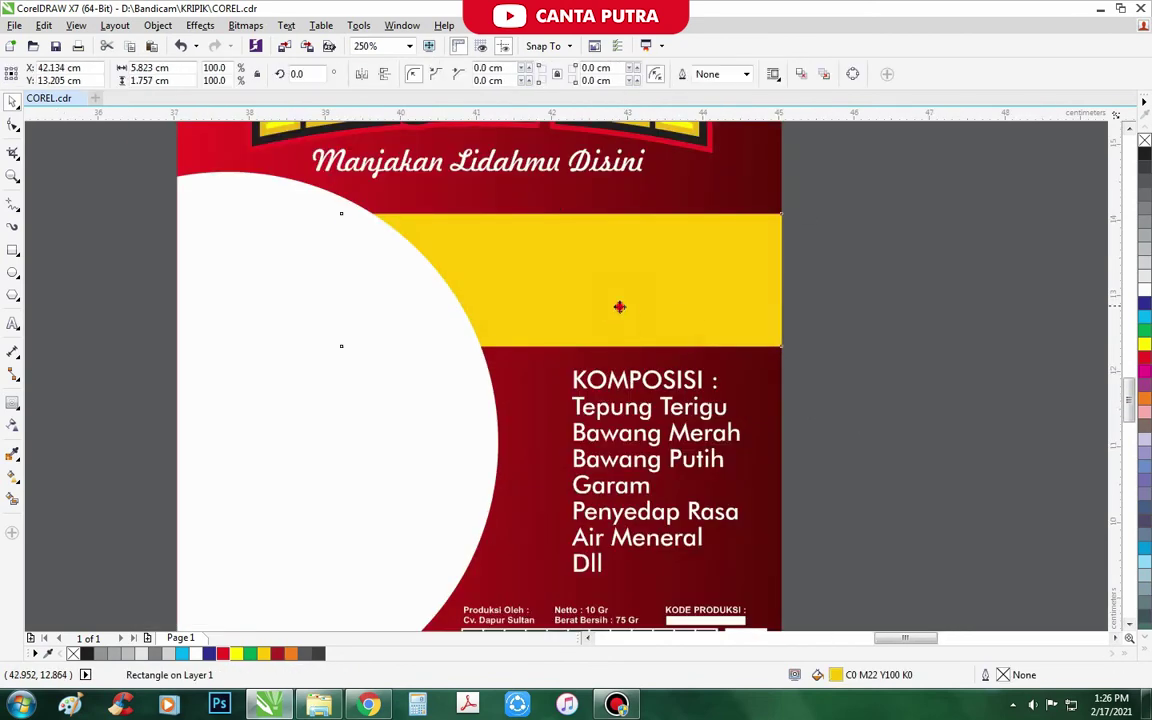
{"action": "left_click", "coordinate": [830, 405]}
{"action": "scroll", "coordinate": [741, 437], "scroll_direction": "down", "scroll_amount": 1}
{"action": "scroll", "coordinate": [741, 437], "scroll_direction": "up", "scroll_amount": 1}
{"action": "left_click", "coordinate": [771, 336]}
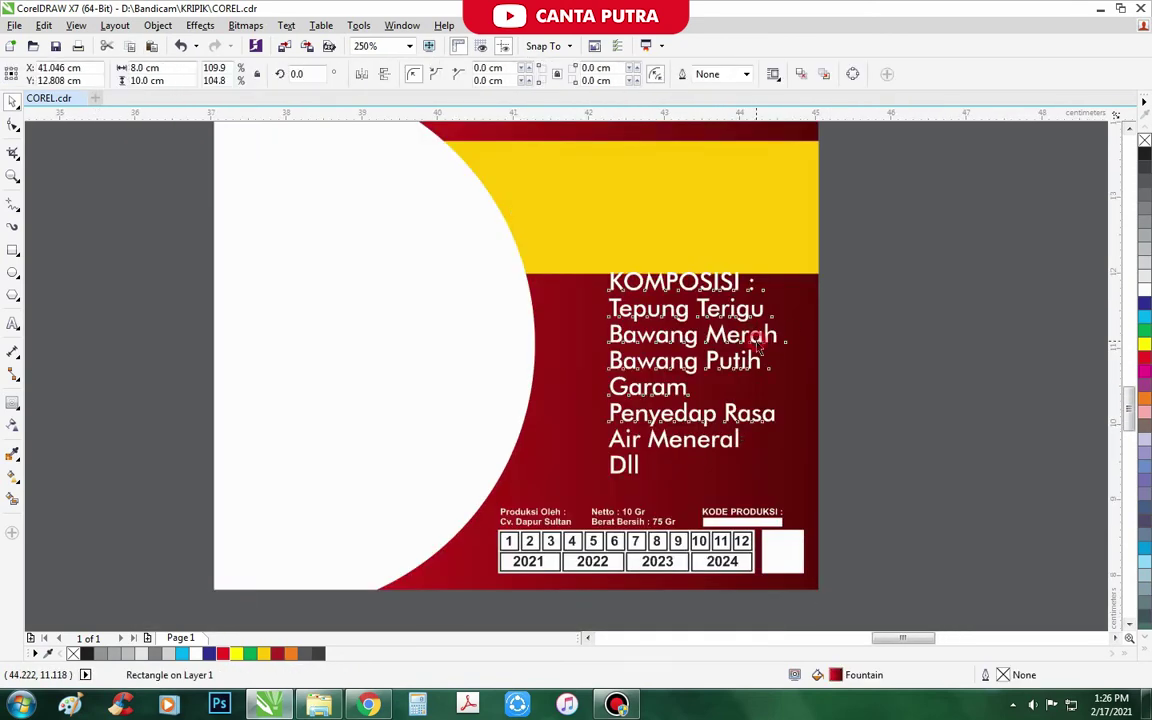
{"action": "left_click", "coordinate": [757, 341]}
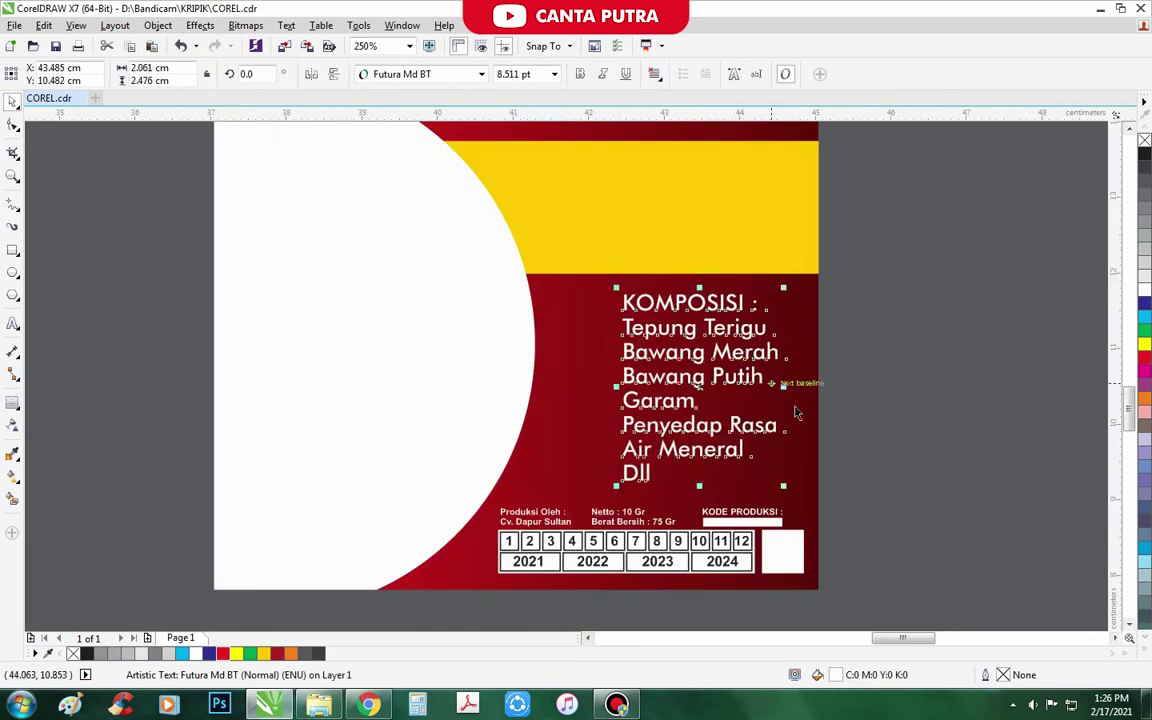
{"action": "scroll", "coordinate": [780, 400], "scroll_direction": "down", "scroll_amount": 2}
{"action": "scroll", "coordinate": [677, 358], "scroll_direction": "up", "scroll_amount": 1}
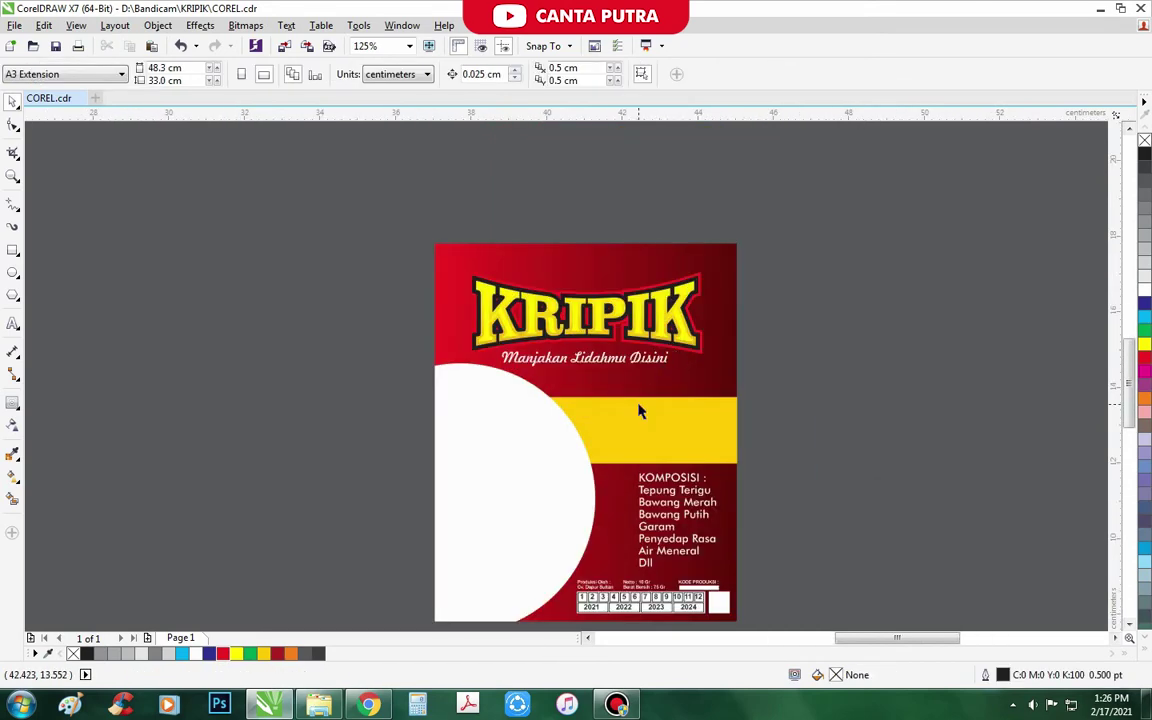
Nudge the Manjakan Lidahmu Disini tagline slightly lower.
{"action": "scroll", "coordinate": [627, 385], "scroll_direction": "up", "scroll_amount": 1}
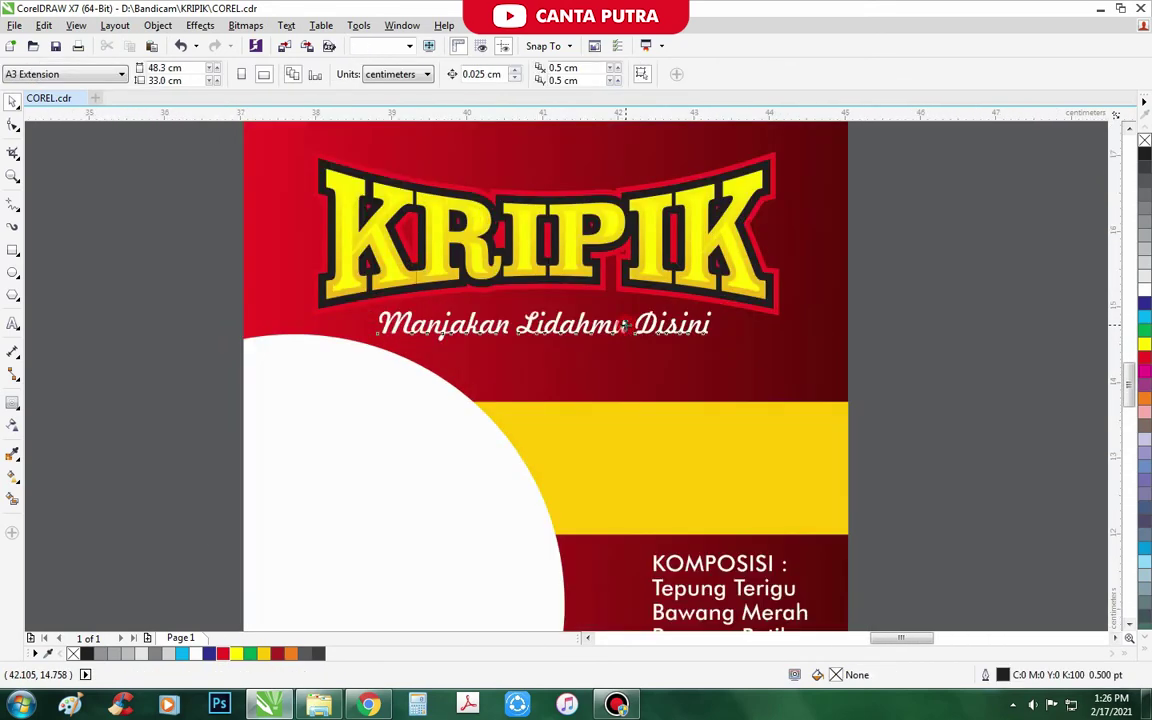
{"action": "left_click", "coordinate": [624, 325]}
{"action": "left_click_drag", "start_coordinate": [624, 325], "coordinate": [624, 330]}
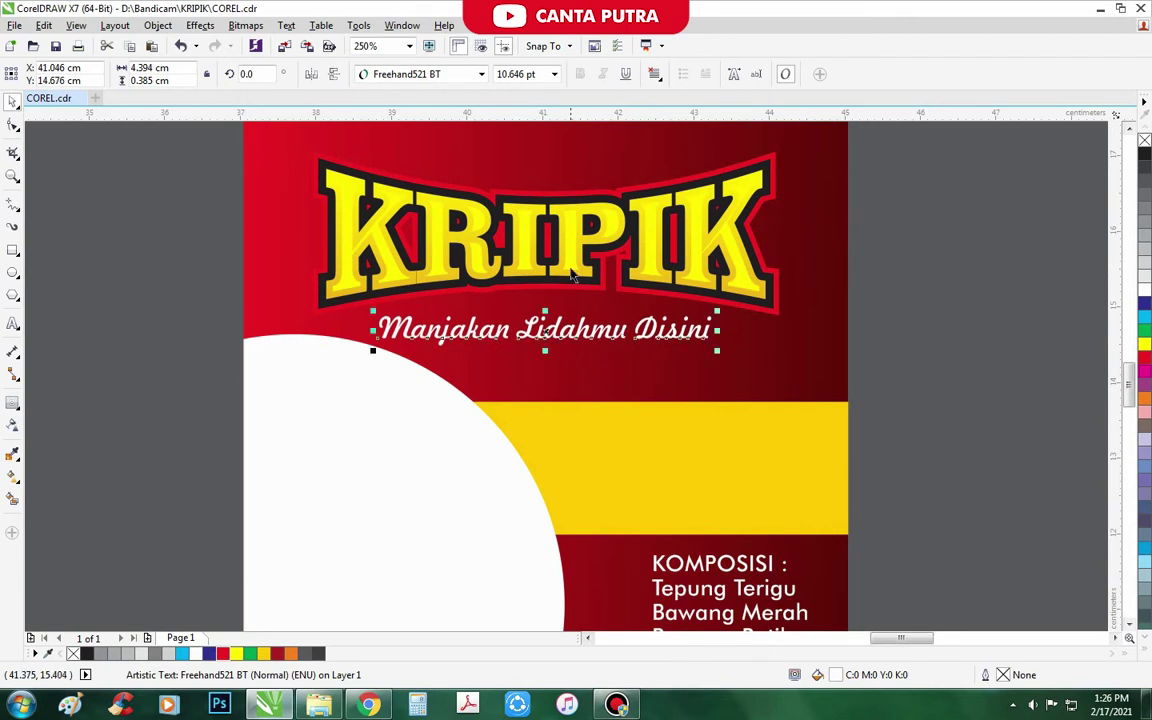
{"action": "left_click", "coordinate": [875, 367]}
Give the tagline a dark red outline in Outline Pen.
{"action": "left_click", "coordinate": [561, 331]}
{"action": "scroll", "coordinate": [635, 337], "scroll_direction": "up", "scroll_amount": 1}
{"action": "scroll", "coordinate": [635, 337], "scroll_direction": "up", "scroll_amount": 1}
{"action": "key", "text": "F12"}
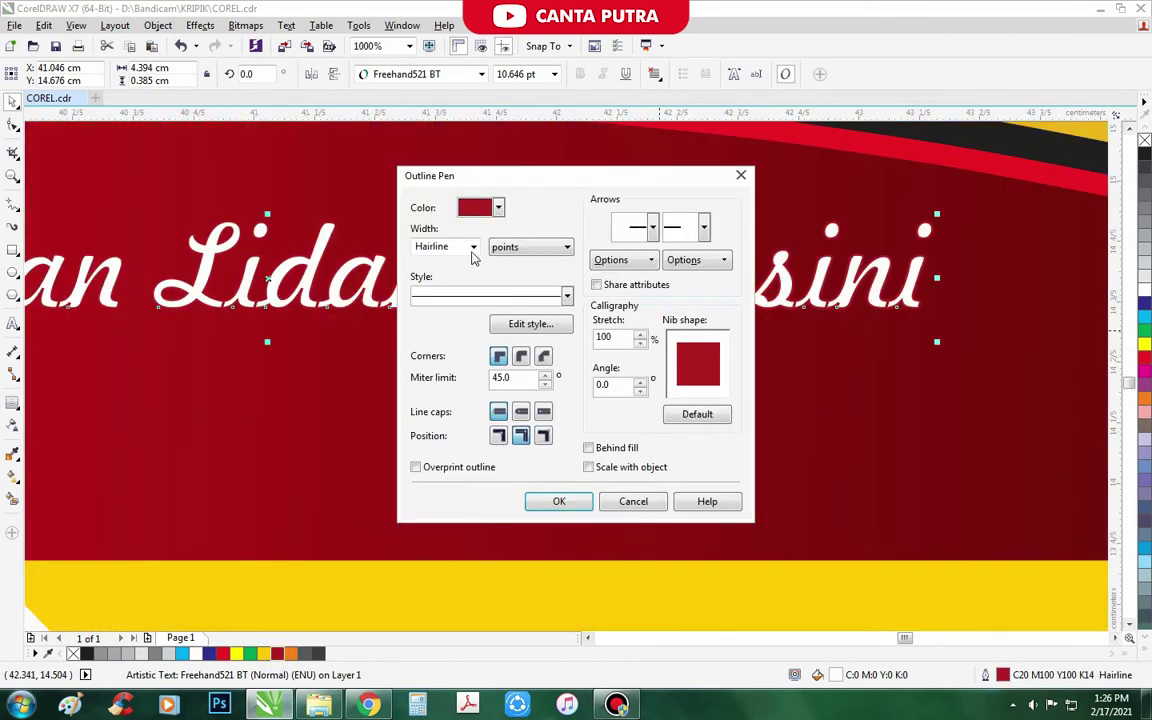
{"action": "key", "text": "Return"}
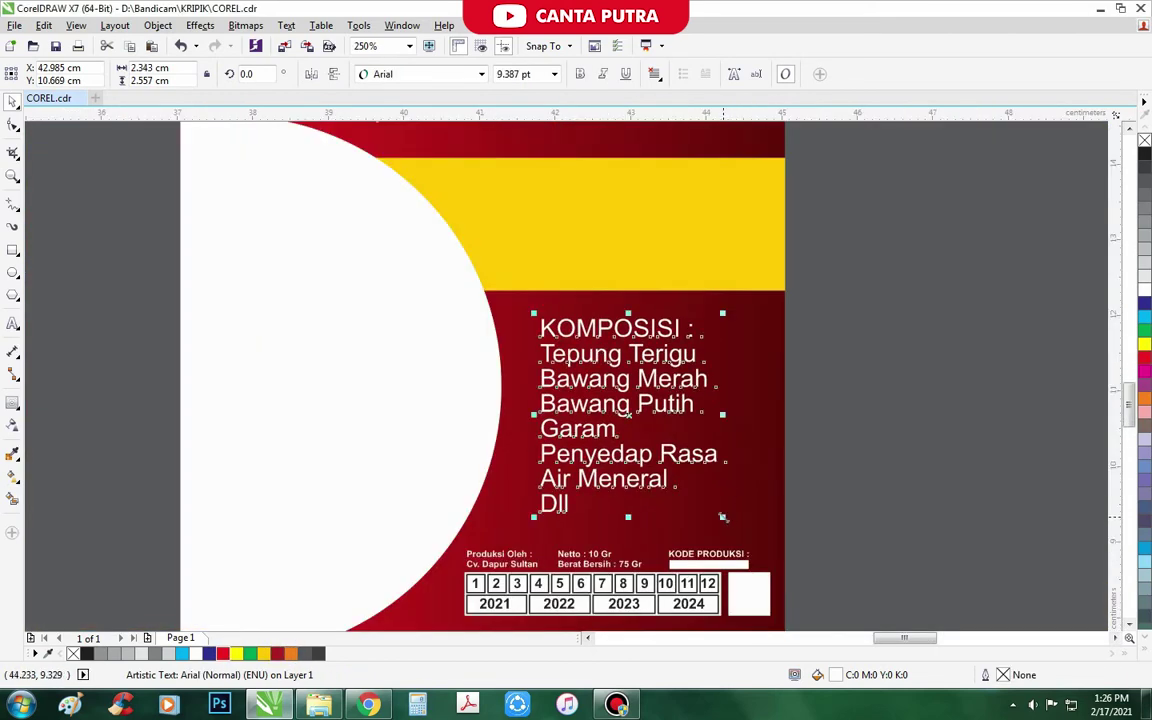
Enlarge the KOMPOSISI text slightly and move it right of the white circle.
{"action": "left_click_drag", "start_coordinate": [723, 517], "coordinate": [726, 520]}
{"action": "left_click_drag", "start_coordinate": [628, 415], "coordinate": [650, 415]}
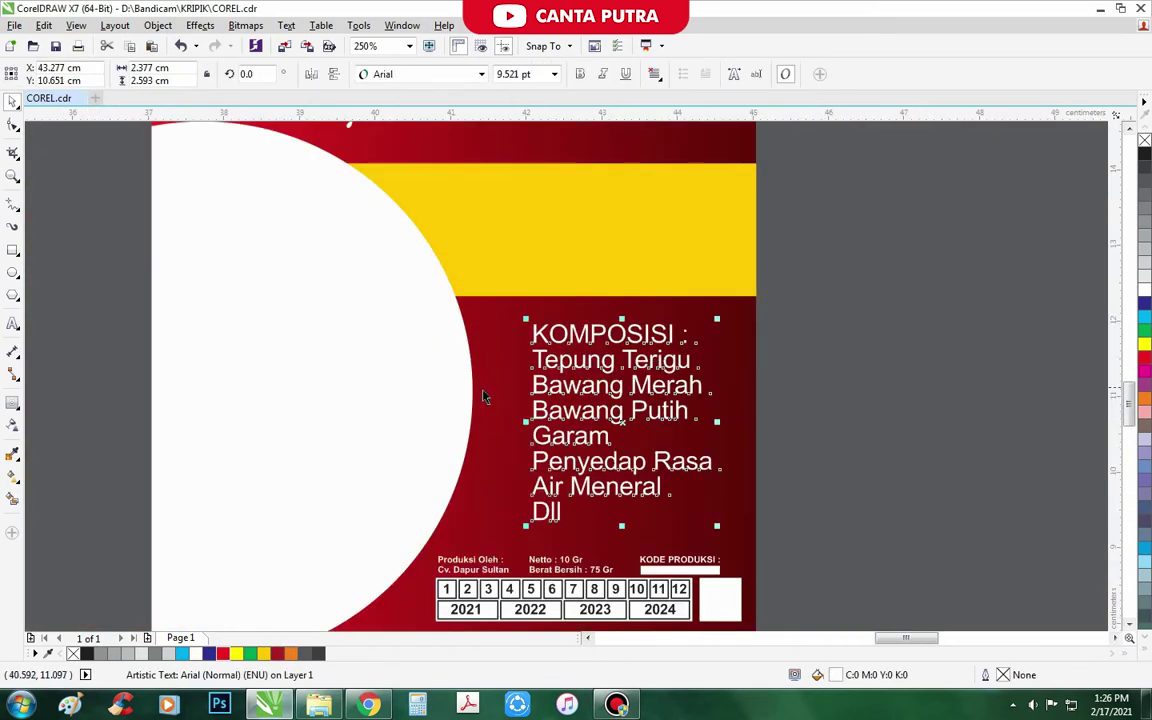
{"action": "scroll", "coordinate": [483, 397], "scroll_direction": "down", "scroll_amount": 2}
{"action": "scroll", "coordinate": [669, 367], "scroll_direction": "up", "scroll_amount": 1}
{"action": "scroll", "coordinate": [702, 445], "scroll_direction": "up", "scroll_amount": 1}
Apply Futura Md BT (Normal) to the KOMPOSISI list.
{"action": "left_click", "coordinate": [379, 73]}
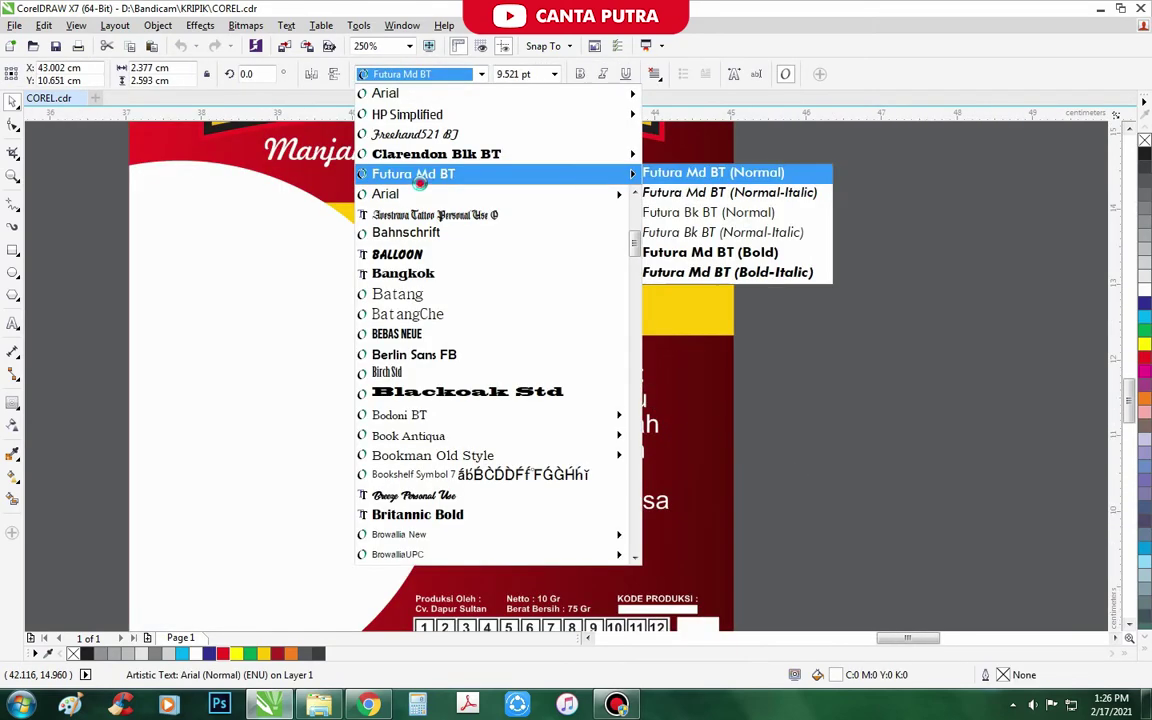
{"action": "left_click", "coordinate": [420, 180]}
{"action": "scroll", "coordinate": [590, 420], "scroll_direction": "down", "scroll_amount": 1}
{"action": "scroll", "coordinate": [660, 437], "scroll_direction": "up", "scroll_amount": 1}
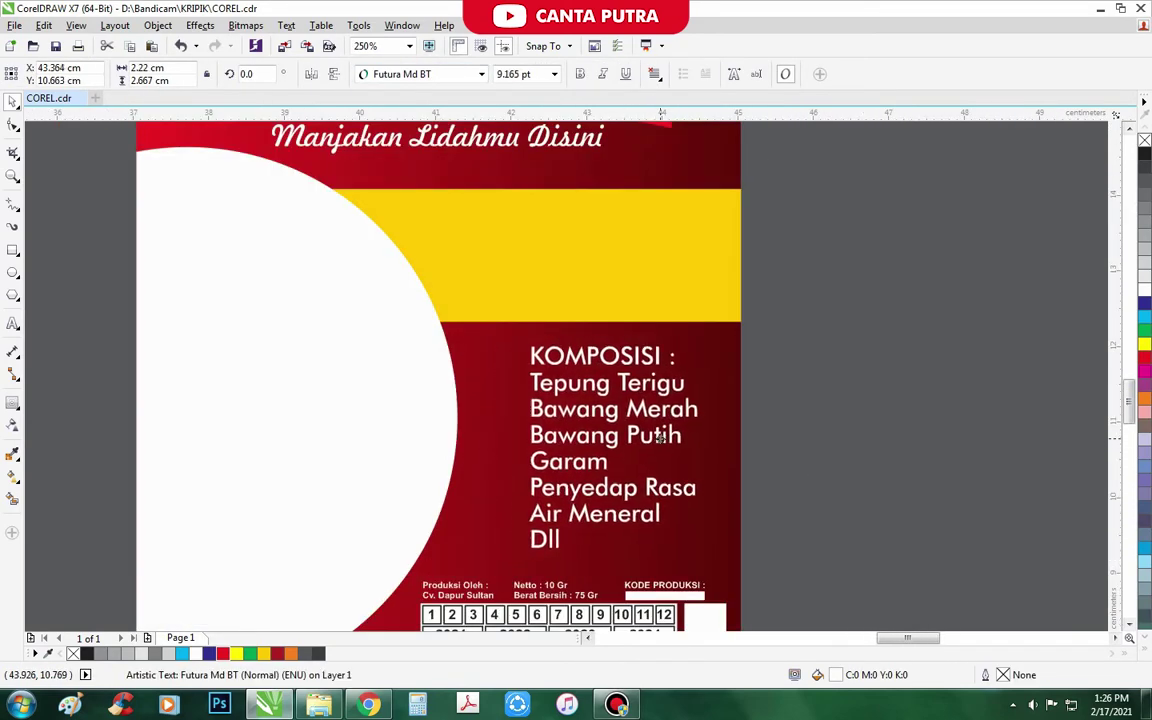
{"action": "scroll", "coordinate": [660, 437], "scroll_direction": "down", "scroll_amount": 1}
{"action": "scroll", "coordinate": [558, 276], "scroll_direction": "up", "scroll_amount": 1}
{"action": "left_click", "coordinate": [558, 276]}
{"action": "scroll", "coordinate": [558, 276], "scroll_direction": "down", "scroll_amount": 1}
{"action": "scroll", "coordinate": [760, 342], "scroll_direction": "up", "scroll_amount": 1}
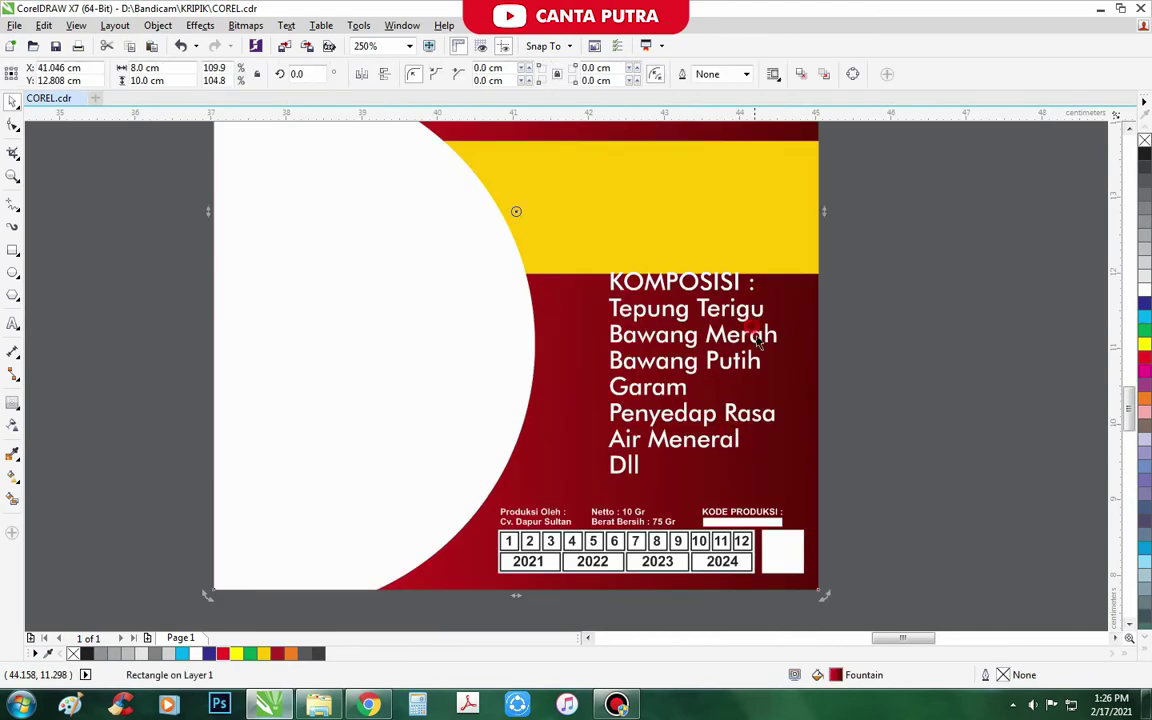
{"action": "left_click", "coordinate": [760, 342]}
{"action": "scroll", "coordinate": [869, 514], "scroll_direction": "down", "scroll_amount": 1}
Give the tagline a 3 pt dark red outline behind its fill.
{"action": "left_click", "coordinate": [869, 514]}
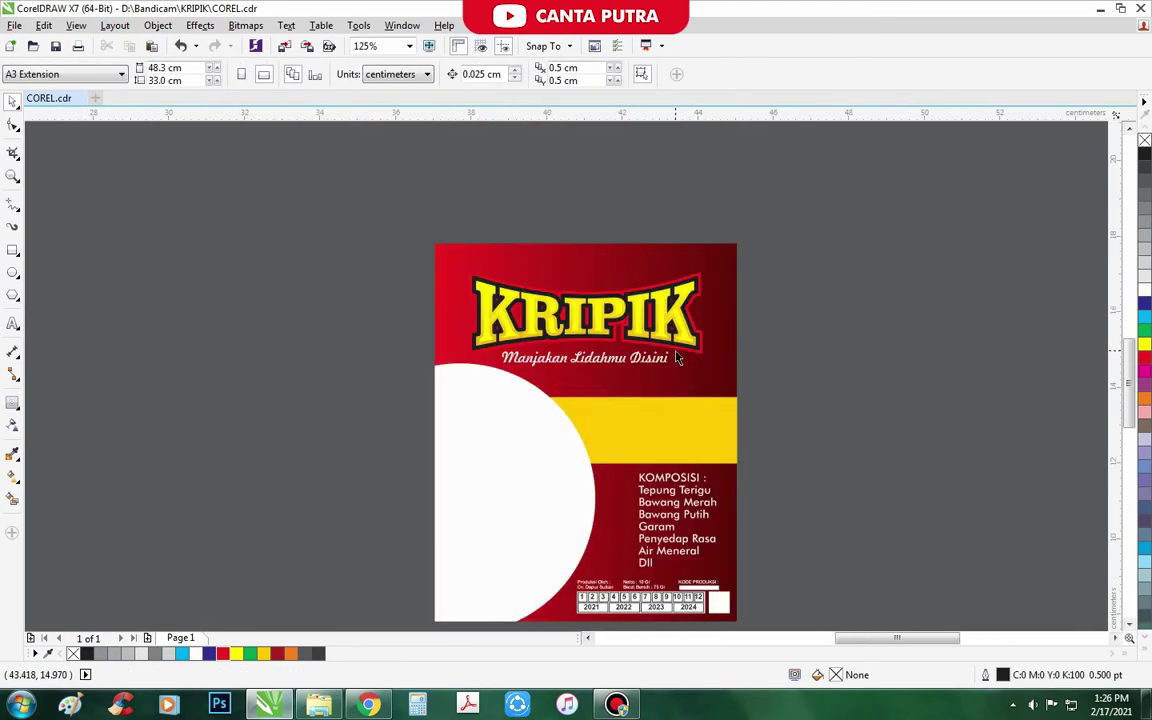
{"action": "scroll", "coordinate": [562, 296], "scroll_direction": "up", "scroll_amount": 1}
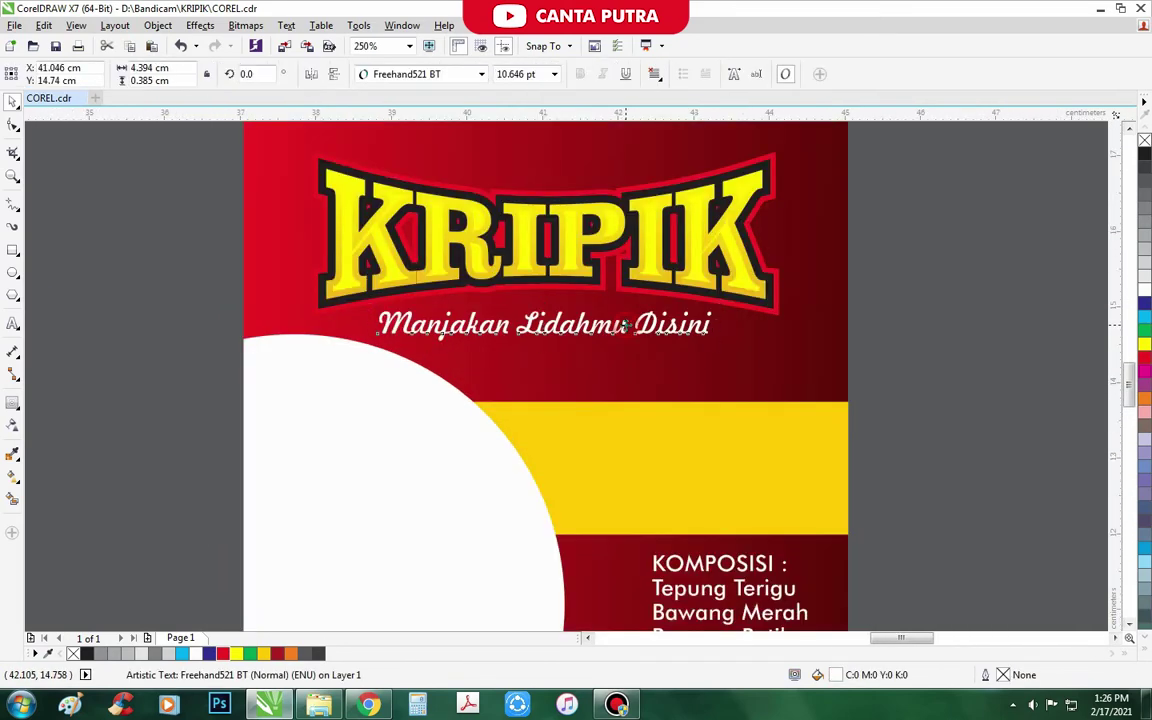
{"action": "left_click_drag", "start_coordinate": [290, 140], "coordinate": [815, 362]}
{"action": "left_click", "coordinate": [862, 355]}
{"action": "left_click", "coordinate": [563, 331]}
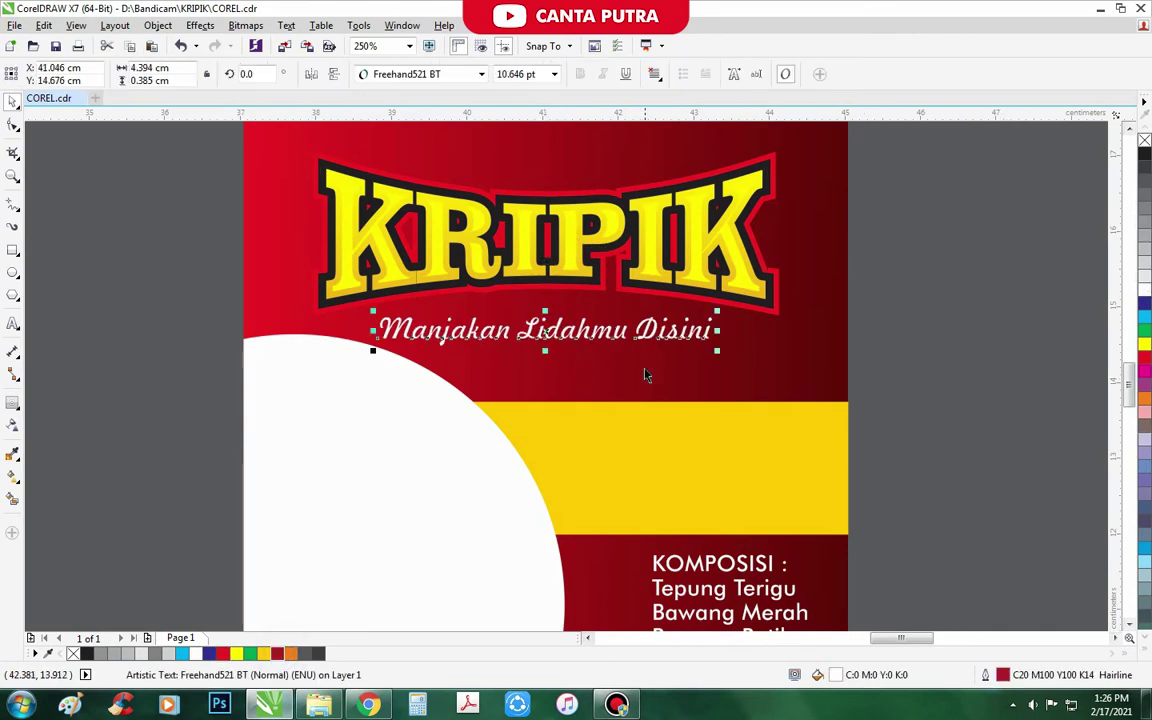
{"action": "scroll", "coordinate": [643, 373], "scroll_direction": "up", "scroll_amount": 2}
{"action": "key", "text": "F12"}
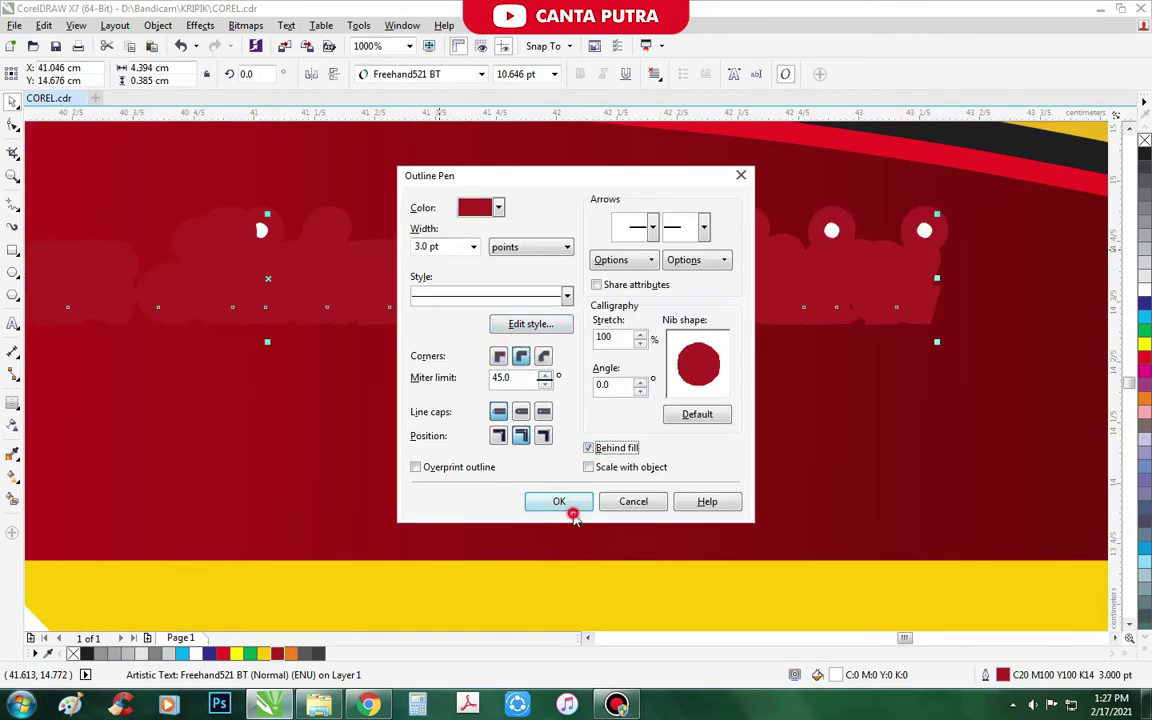
{"action": "left_click", "coordinate": [565, 503]}
{"action": "scroll", "coordinate": [806, 402], "scroll_direction": "down", "scroll_amount": 2}
Make the KOMPOSISI ingredient list bold.
{"action": "key", "text": "Escape"}
{"action": "scroll", "coordinate": [766, 399], "scroll_direction": "down", "scroll_amount": 1}
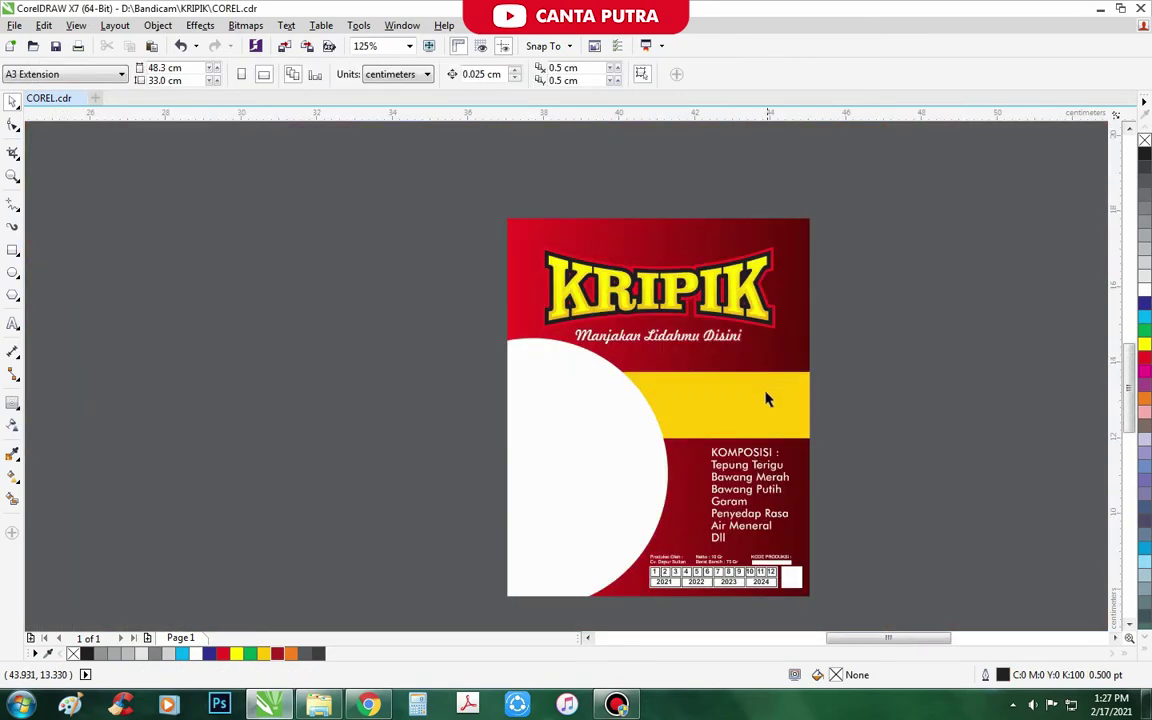
{"action": "scroll", "coordinate": [786, 627], "scroll_direction": "up", "scroll_amount": 1}
{"action": "scroll", "coordinate": [739, 540], "scroll_direction": "down", "scroll_amount": 1}
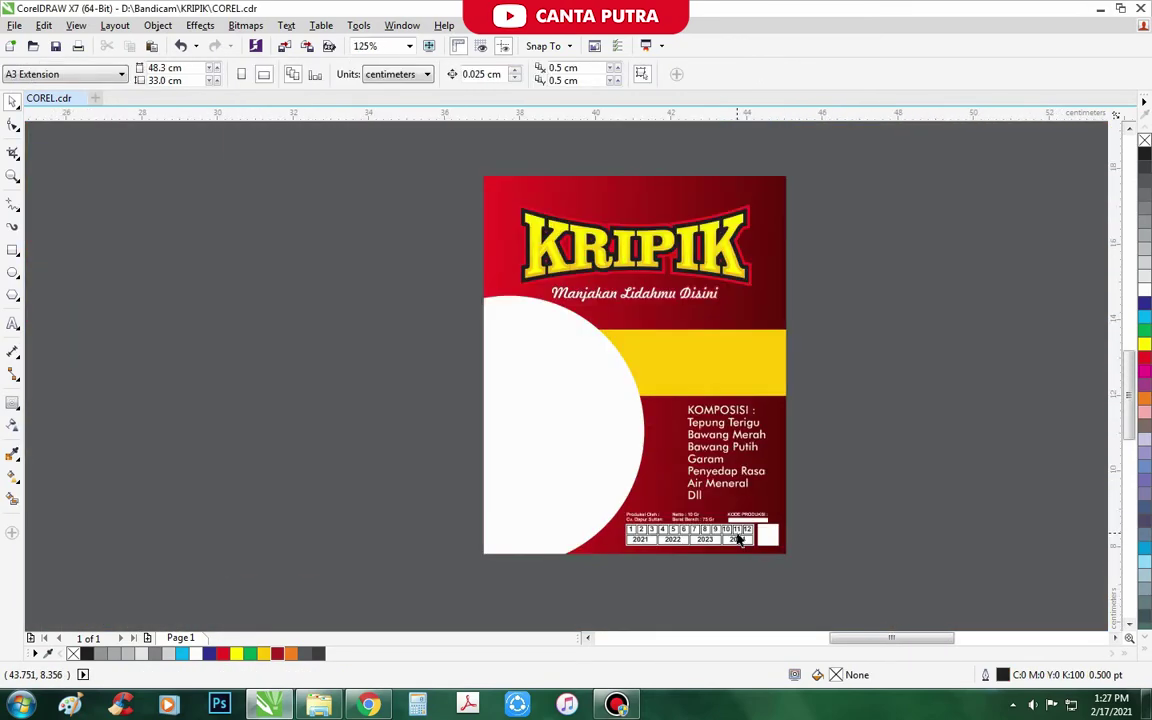
{"action": "scroll", "coordinate": [714, 466], "scroll_direction": "up", "scroll_amount": 1}
{"action": "left_click", "coordinate": [670, 413]}
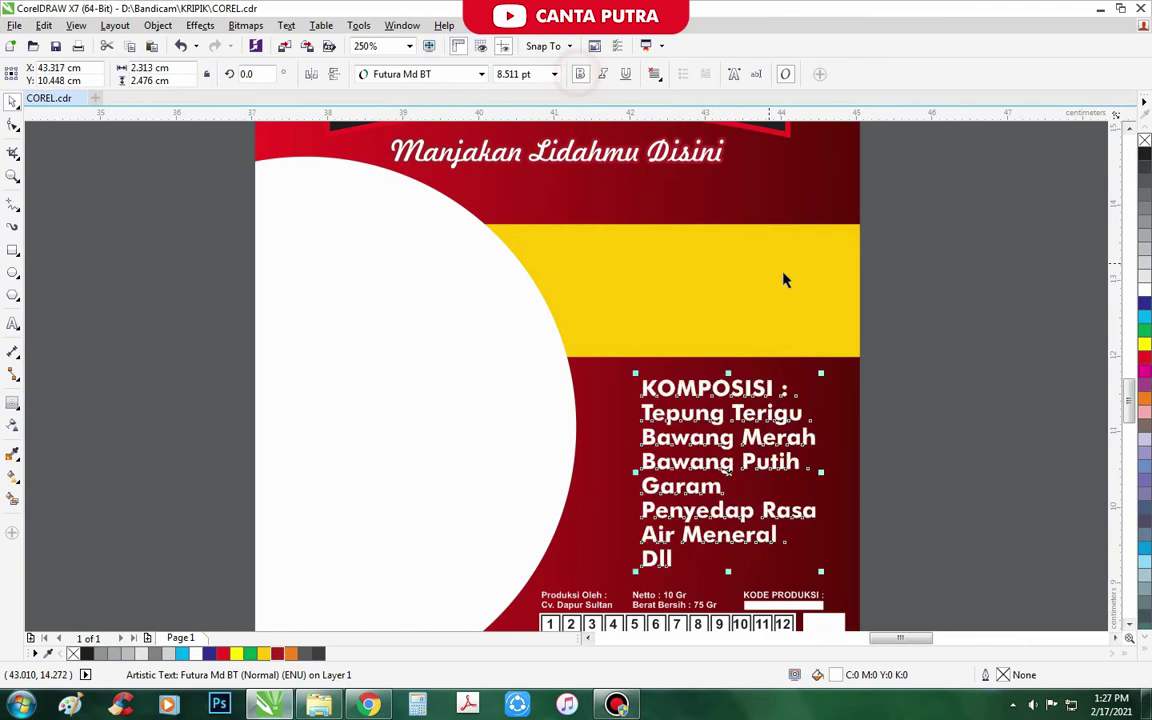
{"action": "key", "text": "Escape"}
{"action": "scroll", "coordinate": [415, 608], "scroll_direction": "down", "scroll_amount": 1}
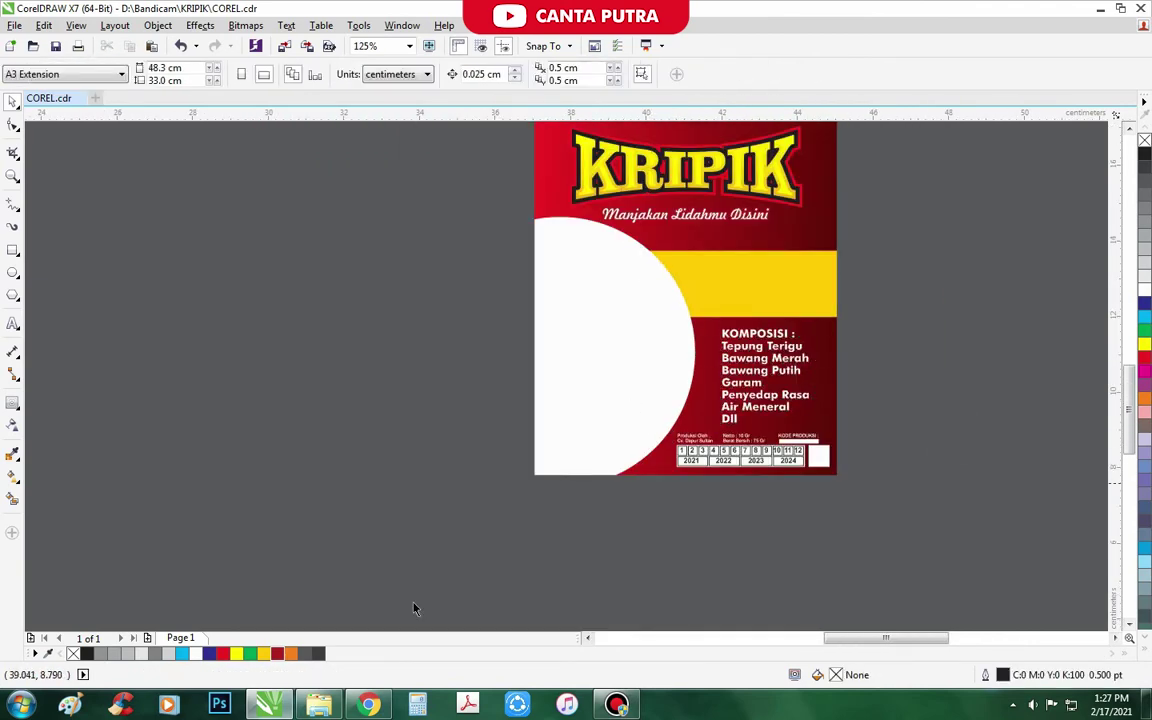
Import the TEMPLETE.cdr elements onto the canvas from the file browser.
{"action": "left_click", "coordinate": [319, 705]}
{"action": "left_click_drag", "start_coordinate": [180, 116], "coordinate": [339, 411]}
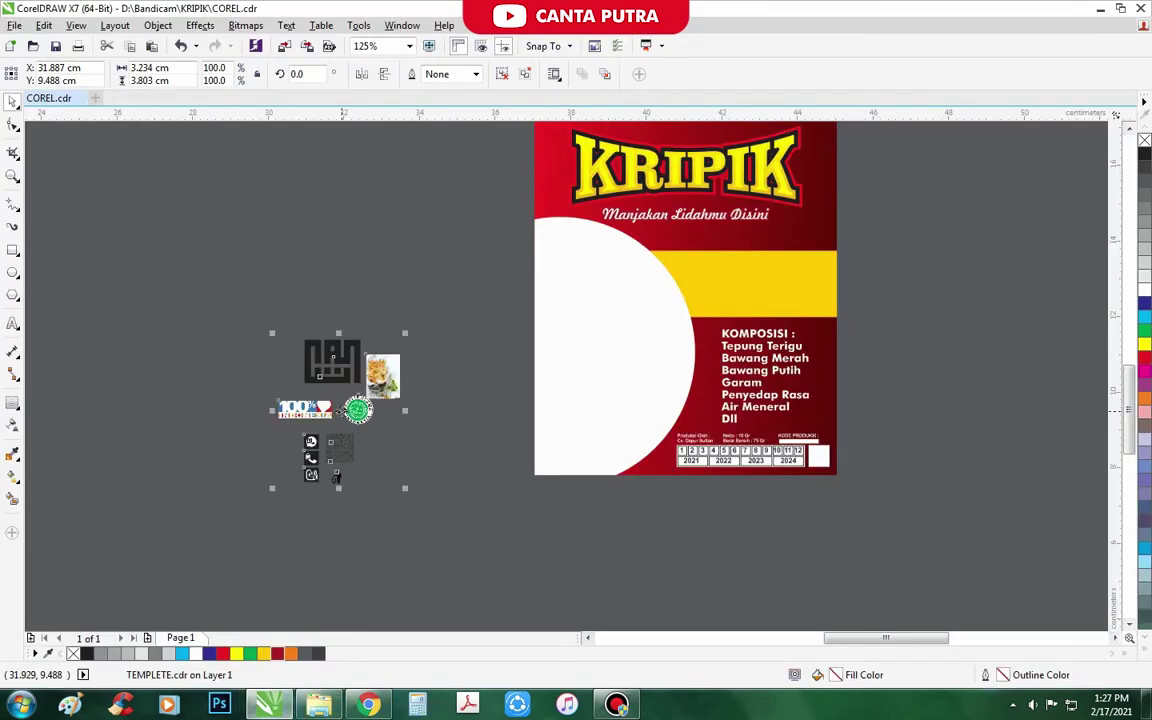
{"action": "scroll", "coordinate": [490, 440], "scroll_direction": "up", "scroll_amount": 2}
{"action": "left_click", "coordinate": [598, 438]}
{"action": "scroll", "coordinate": [598, 438], "scroll_direction": "down", "scroll_amount": 1}
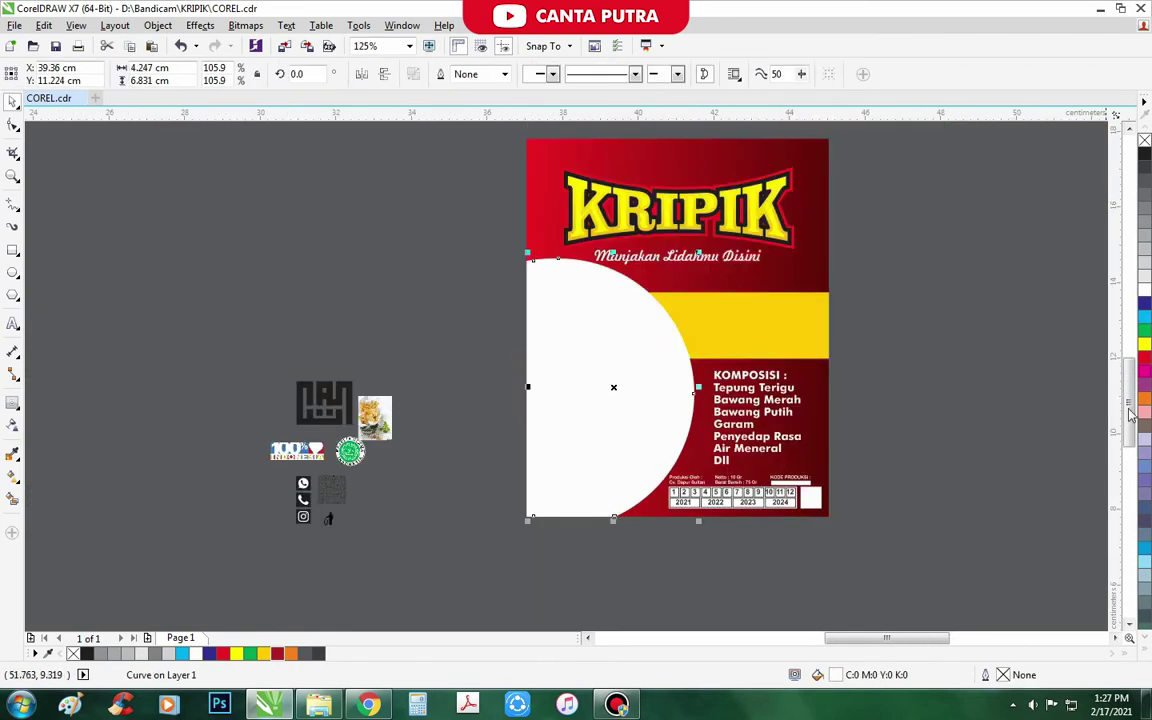
Pull the red band's end node to the left with node editing (F10).
{"action": "left_click", "coordinate": [556, 490]}
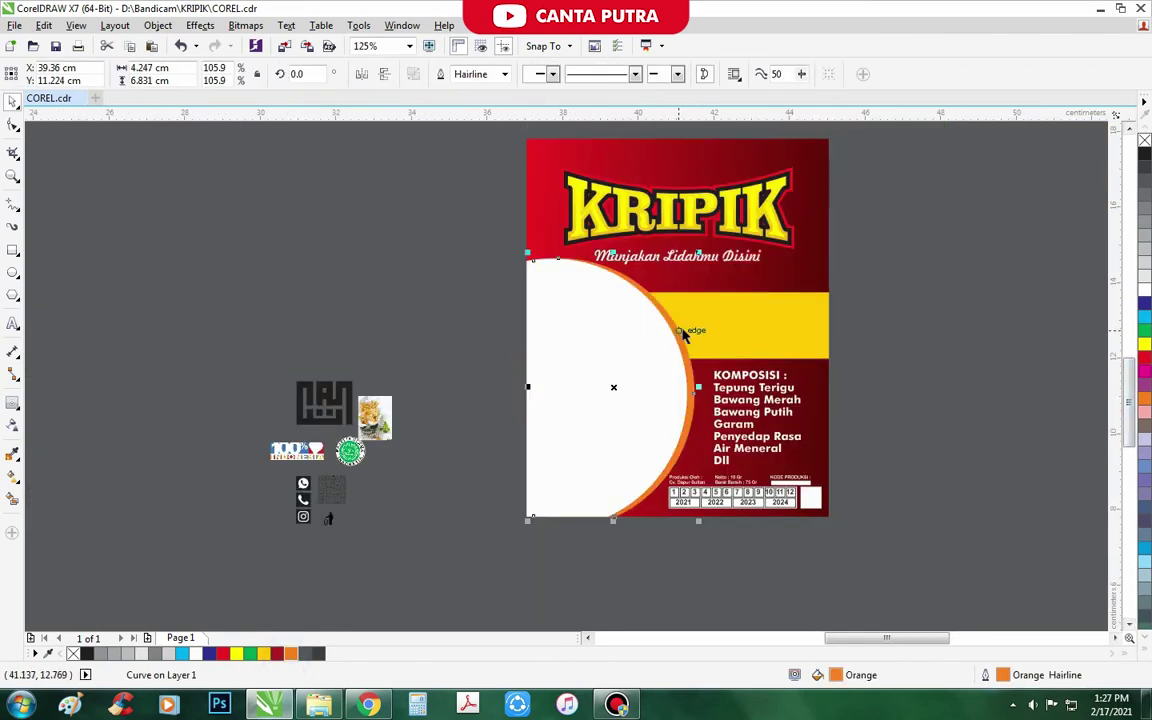
{"action": "scroll", "coordinate": [689, 329], "scroll_direction": "up", "scroll_amount": 2}
{"action": "scroll", "coordinate": [648, 430], "scroll_direction": "down", "scroll_amount": 2}
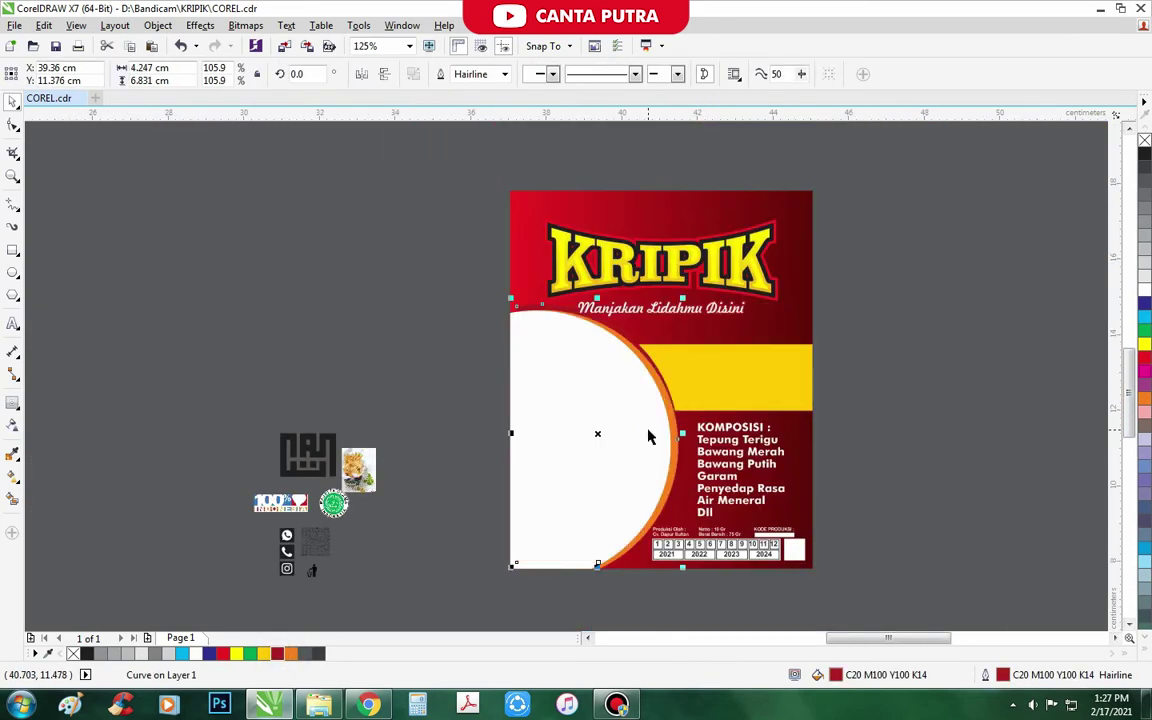
{"action": "key", "text": "F10"}
{"action": "scroll", "coordinate": [509, 314], "scroll_direction": "up", "scroll_amount": 5}
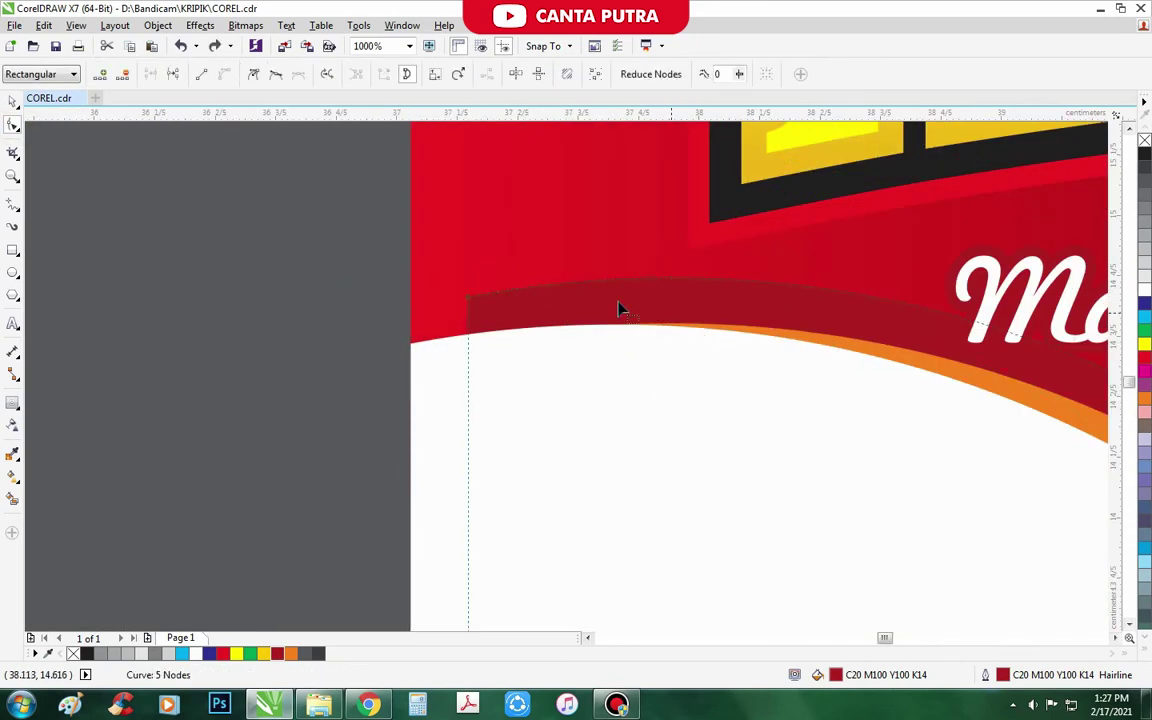
{"action": "left_click_drag", "start_coordinate": [619, 309], "coordinate": [419, 316]}
{"action": "scroll", "coordinate": [594, 324], "scroll_direction": "down", "scroll_amount": 3}
{"action": "key", "text": "space"}
{"action": "scroll", "coordinate": [594, 324], "scroll_direction": "up", "scroll_amount": 3}
{"action": "scroll", "coordinate": [394, 452], "scroll_direction": "down", "scroll_amount": 5}
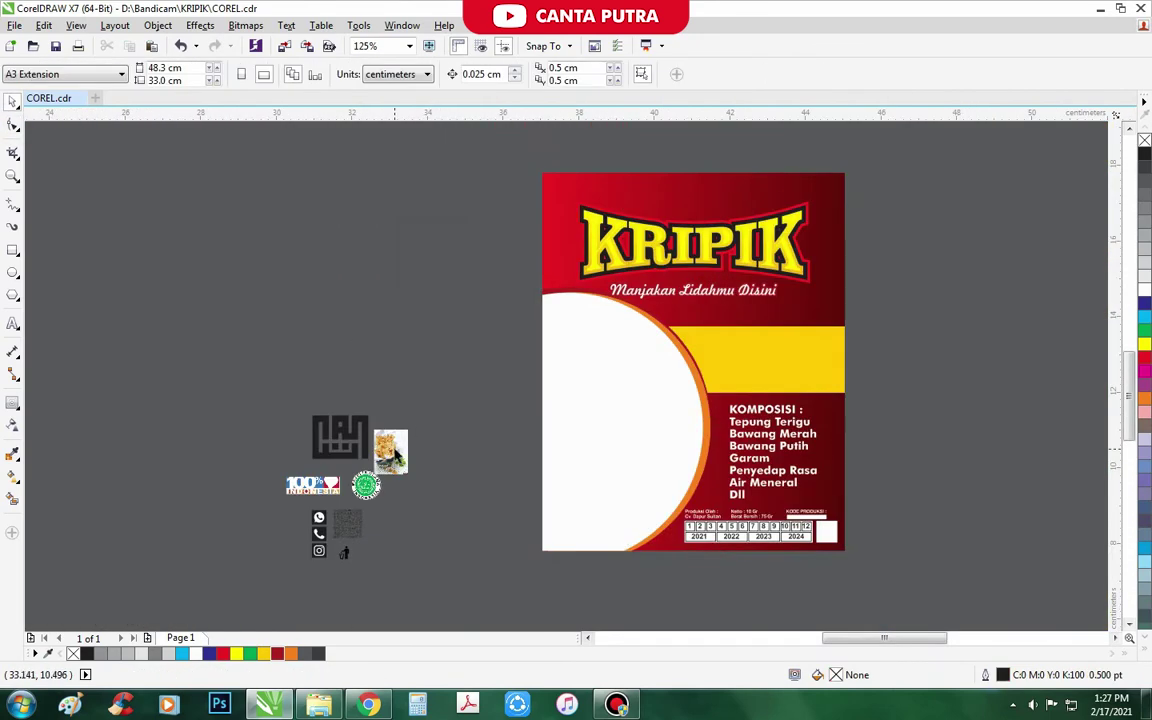
PowerClip the chips photo inside the white curved shape and enlarge it to fill.
{"action": "left_click", "coordinate": [384, 283]}
{"action": "mouse_move", "coordinate": [390, 452]}
{"action": "left_mouse_down"}
{"action": "mouse_move", "coordinate": [455, 412]}
{"action": "mouse_move", "coordinate": [679, 128]}
{"action": "left_mouse_up"}
{"action": "scroll", "coordinate": [455, 412], "scroll_direction": "up", "scroll_amount": 2}
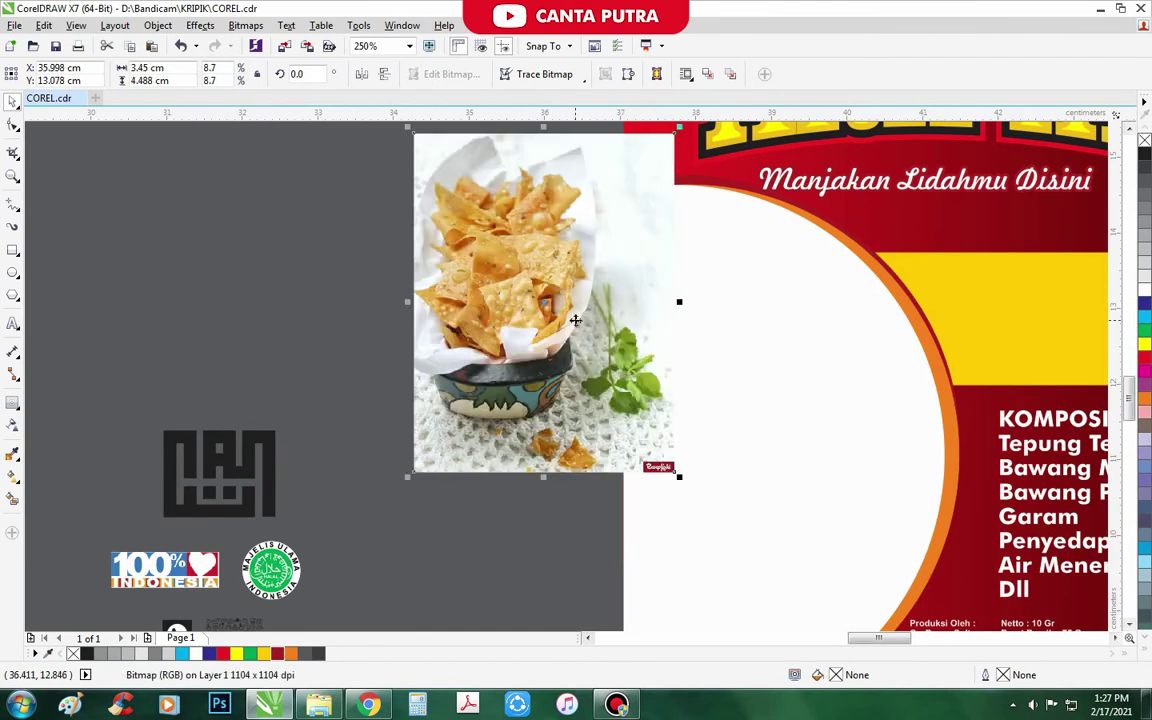
{"action": "right_click", "coordinate": [496, 250]}
{"action": "left_click", "coordinate": [540, 260]}
{"action": "left_click", "coordinate": [780, 400]}
{"action": "scroll", "coordinate": [727, 563], "scroll_direction": "down", "scroll_amount": 2}
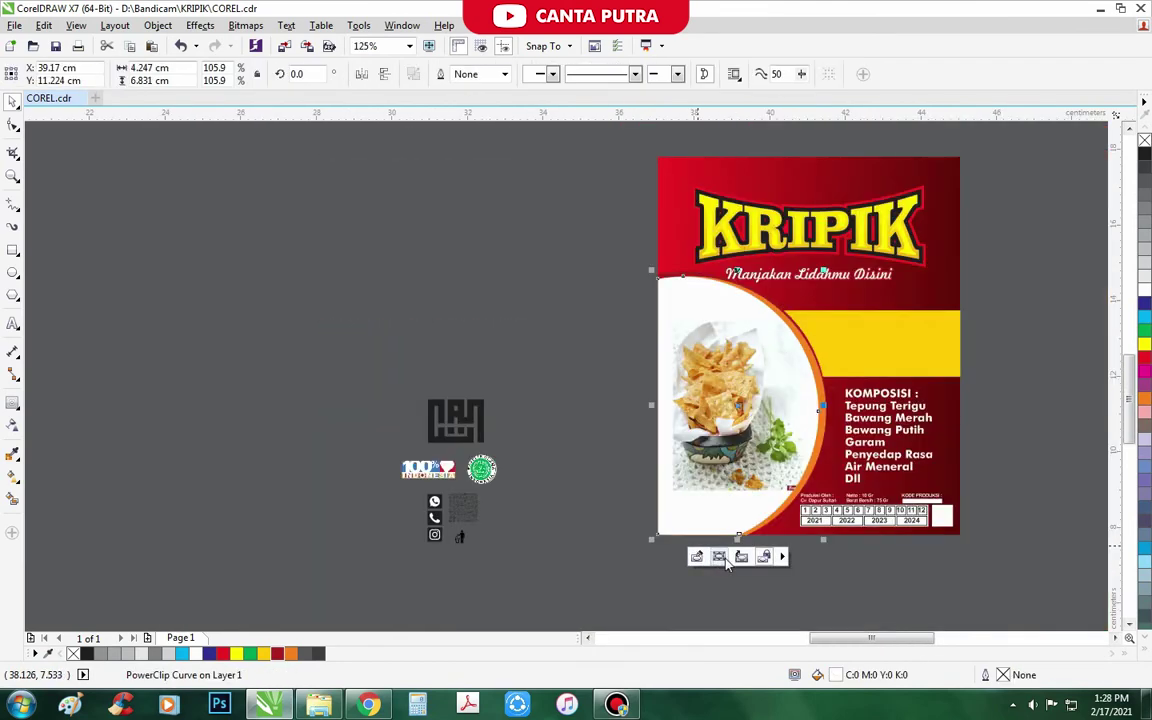
{"action": "left_click", "coordinate": [721, 558]}
{"action": "left_click_drag", "start_coordinate": [808, 315], "coordinate": [851, 275]}
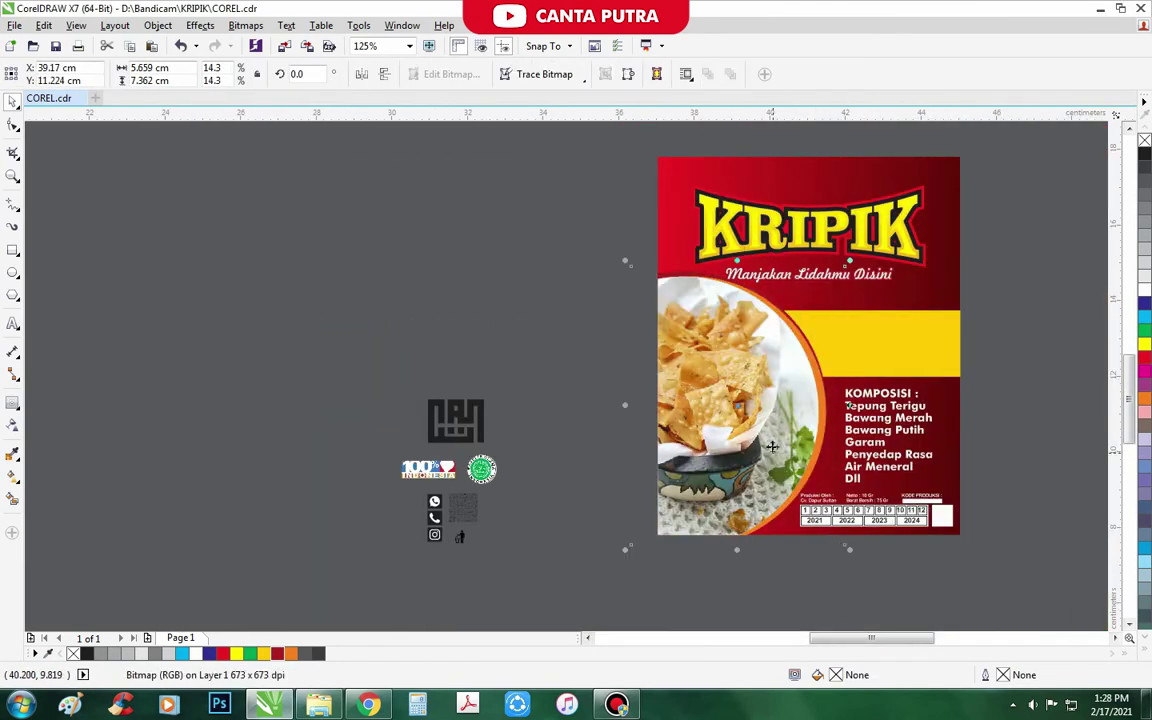
{"action": "left_click", "coordinate": [547, 411]}
{"action": "scroll", "coordinate": [520, 420], "scroll_direction": "down", "scroll_amount": 2}
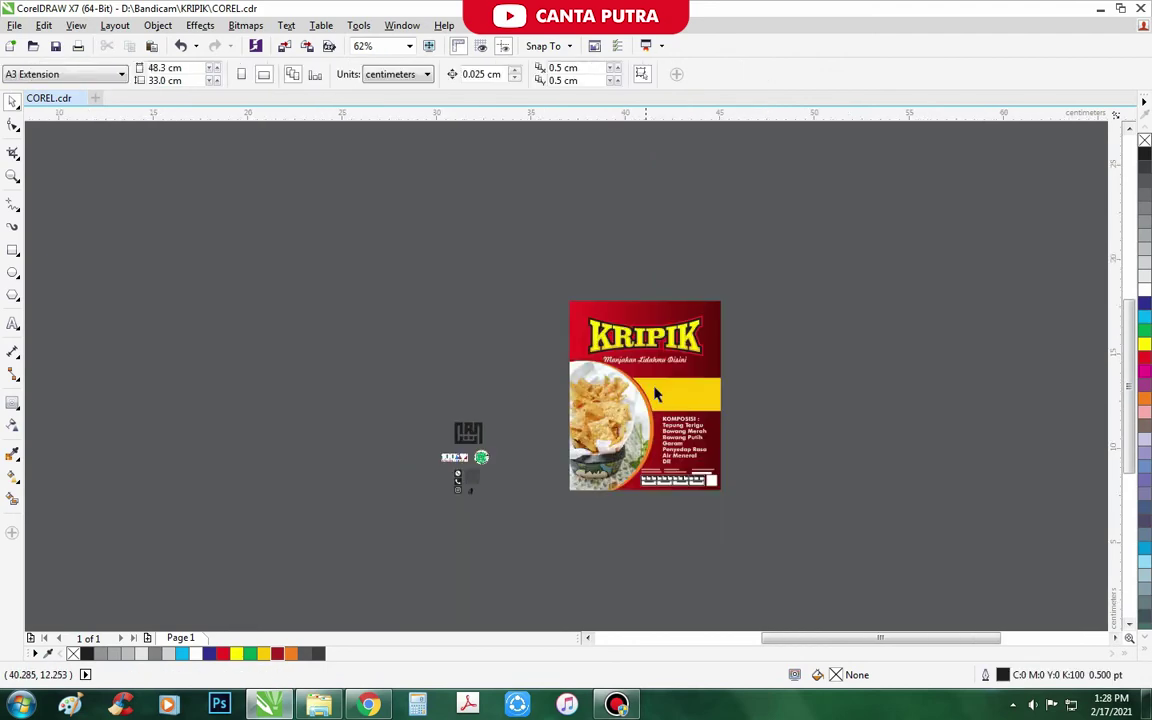
{"action": "scroll", "coordinate": [600, 397], "scroll_direction": "up", "scroll_amount": 2}
{"action": "scroll", "coordinate": [480, 360], "scroll_direction": "down", "scroll_amount": 2}
{"action": "scroll", "coordinate": [403, 467], "scroll_direction": "up", "scroll_amount": 2}
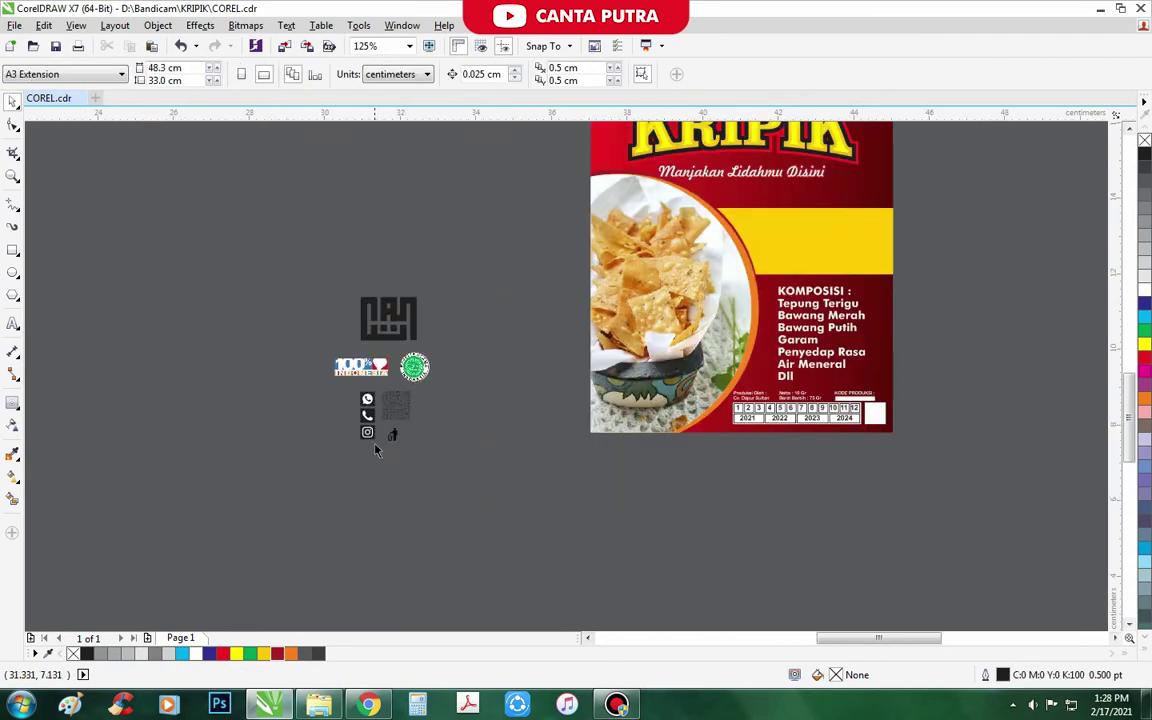
Move the contact icons onto the yellow band and enlarge them slightly.
{"action": "scroll", "coordinate": [376, 450], "scroll_direction": "up", "scroll_amount": 2}
{"action": "left_click_drag", "start_coordinate": [335, 375], "coordinate": [420, 475]}
{"action": "scroll", "coordinate": [376, 440], "scroll_direction": "down", "scroll_amount": 2}
{"action": "left_click_drag", "start_coordinate": [378, 437], "coordinate": [774, 248]}
{"action": "scroll", "coordinate": [774, 230], "scroll_direction": "up", "scroll_amount": 2}
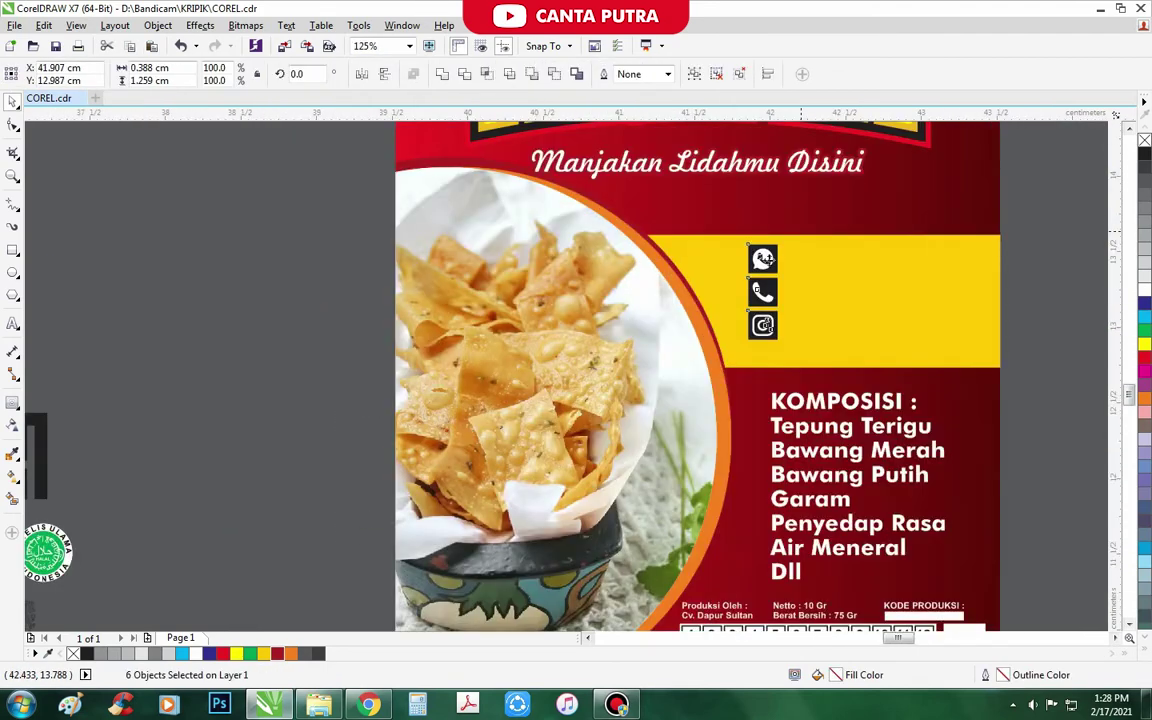
{"action": "scroll", "coordinate": [780, 255], "scroll_direction": "up", "scroll_amount": 2}
{"action": "left_click_drag", "start_coordinate": [779, 436], "coordinate": [781, 455]}
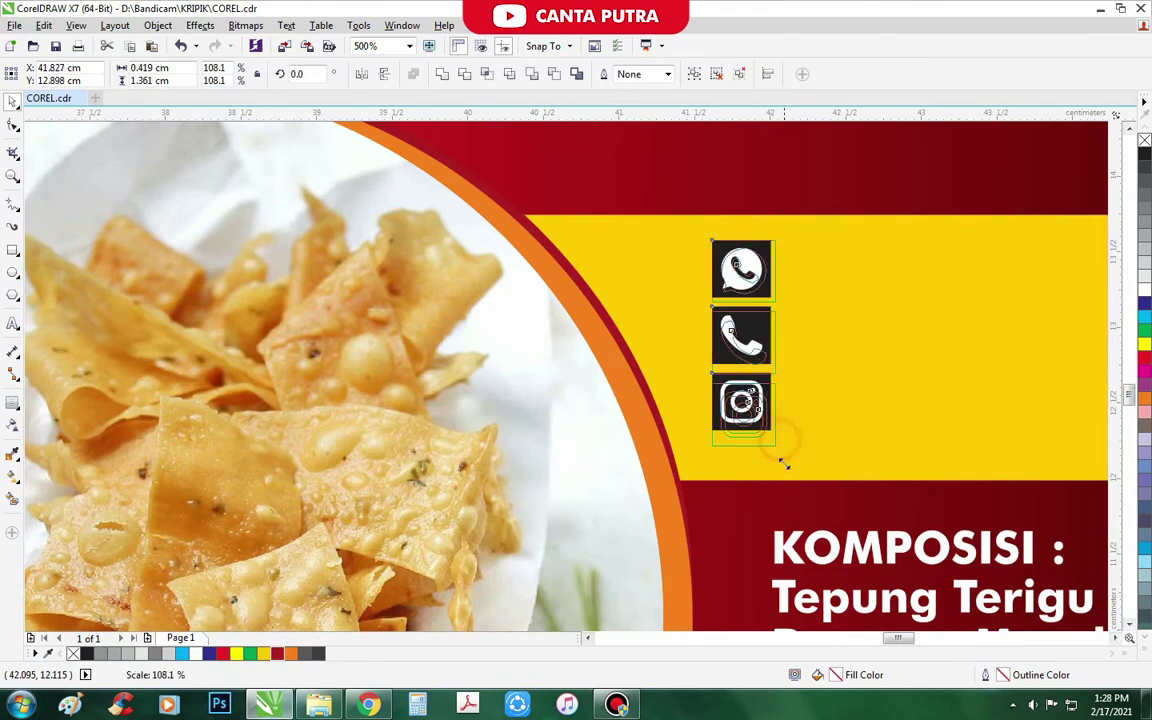
{"action": "scroll", "coordinate": [800, 326], "scroll_direction": "down", "scroll_amount": 5}
{"action": "left_click", "coordinate": [638, 506]}
Place the yellow emblem above KRIPIK and shrink it to a small size.
{"action": "scroll", "coordinate": [594, 408], "scroll_direction": "up", "scroll_amount": 2}
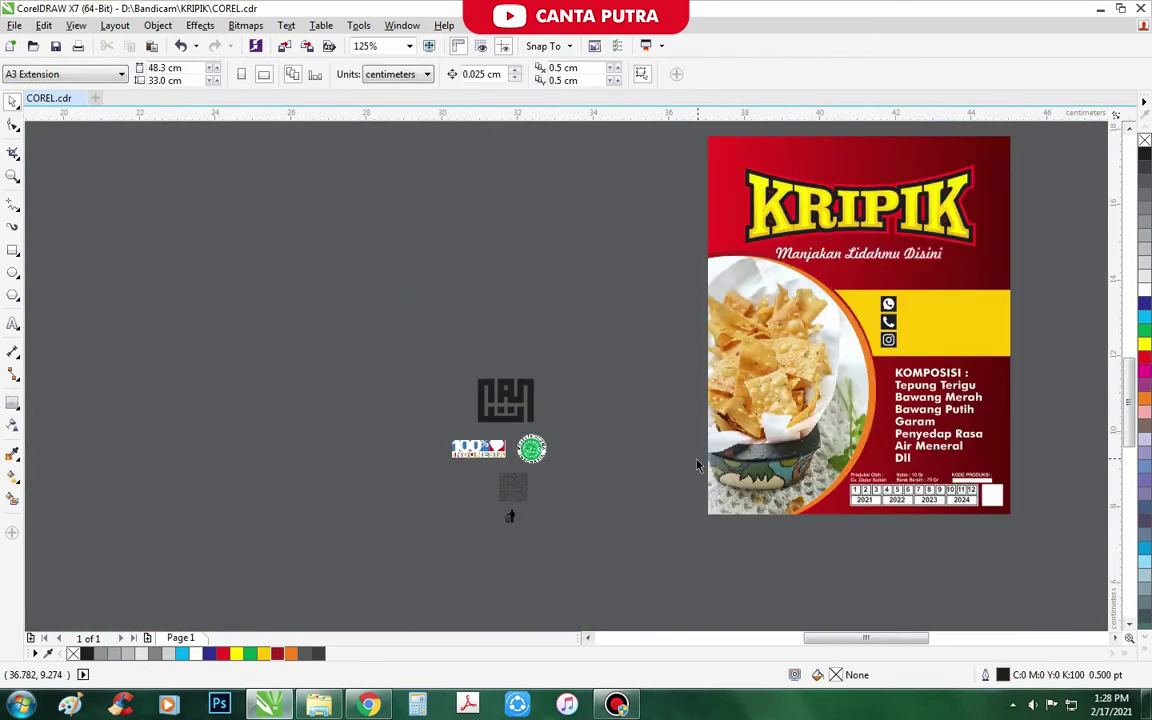
{"action": "scroll", "coordinate": [452, 379], "scroll_direction": "up", "scroll_amount": 2}
{"action": "scroll", "coordinate": [506, 404], "scroll_direction": "down", "scroll_amount": 2}
{"action": "left_click_drag", "start_coordinate": [514, 391], "coordinate": [690, 278]}
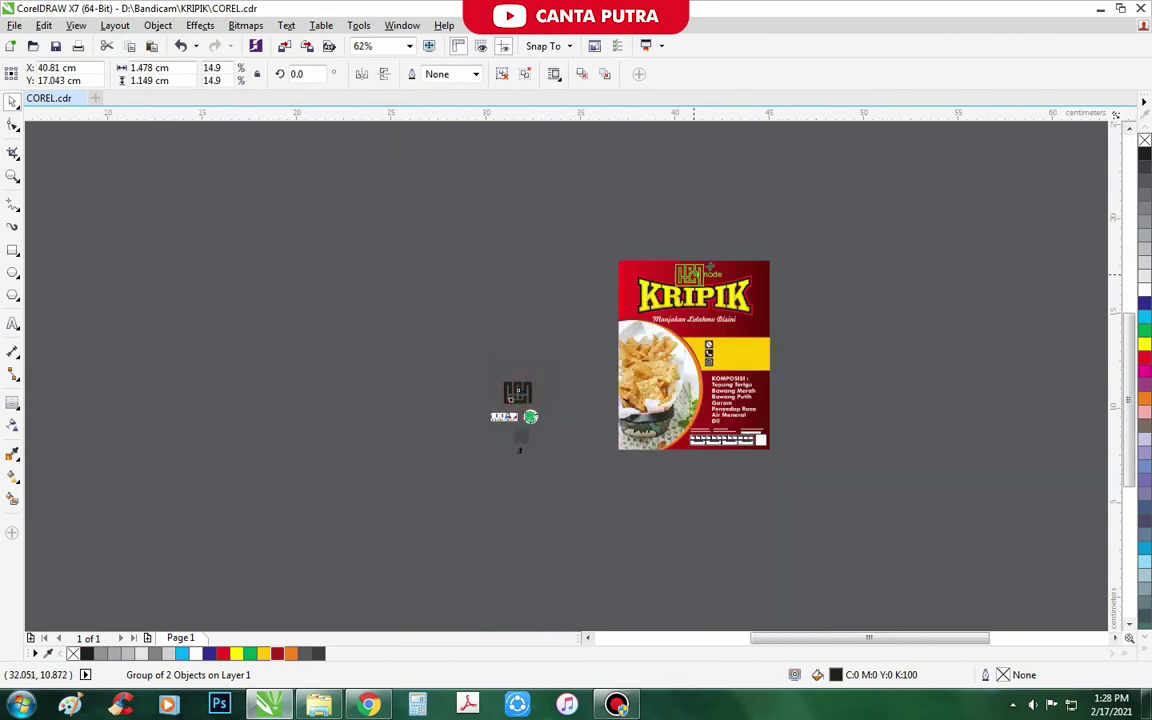
{"action": "scroll", "coordinate": [638, 240], "scroll_direction": "up", "scroll_amount": 2}
{"action": "scroll", "coordinate": [640, 239], "scroll_direction": "up", "scroll_amount": 3}
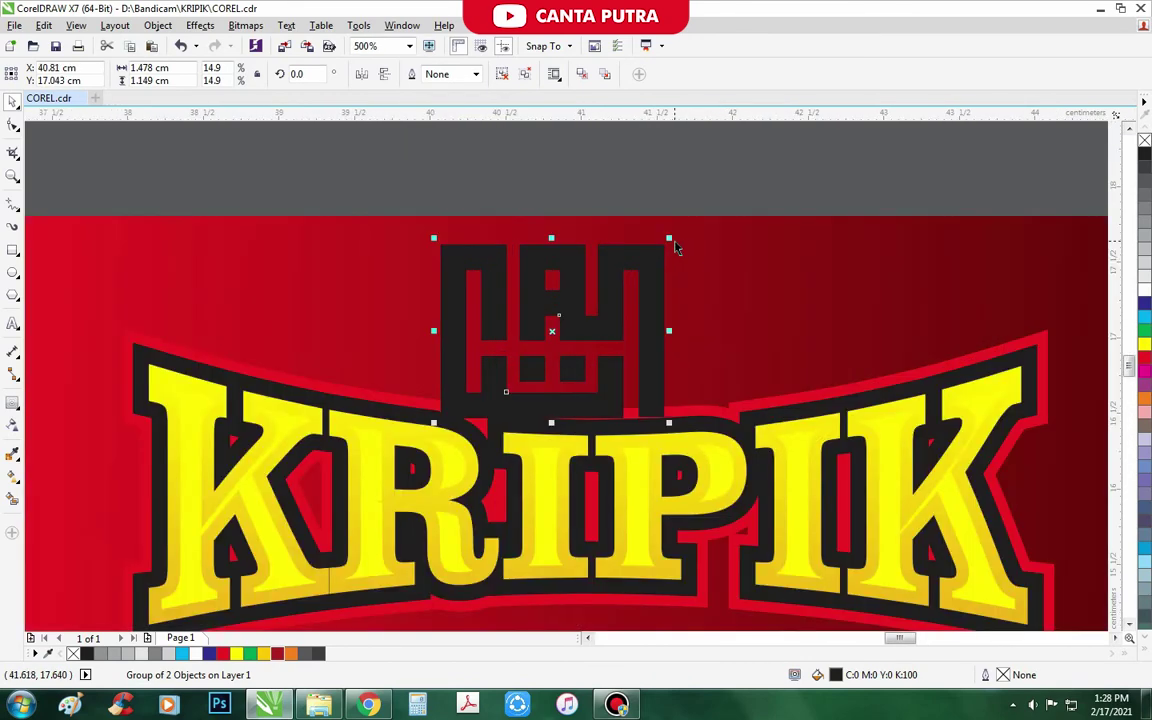
{"action": "left_click_drag", "start_coordinate": [669, 239], "coordinate": [645, 258]}
{"action": "scroll", "coordinate": [887, 360], "scroll_direction": "down", "scroll_amount": 6}
{"action": "scroll", "coordinate": [703, 377], "scroll_direction": "up", "scroll_amount": 6}
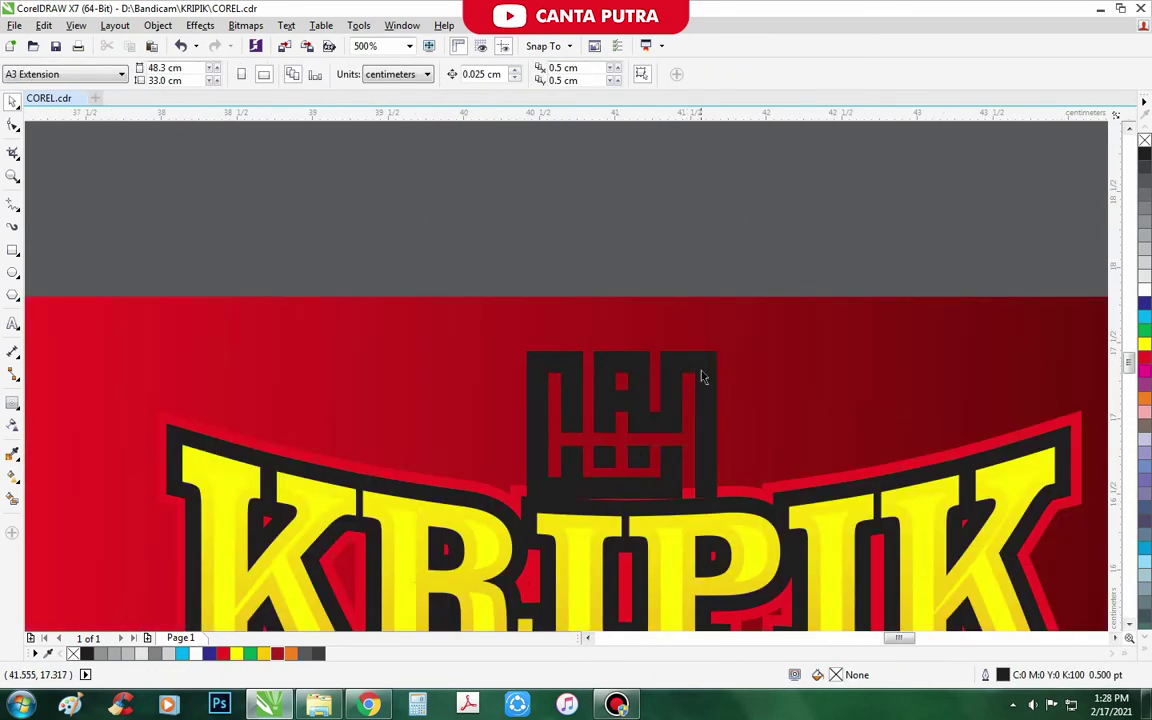
{"action": "left_click", "coordinate": [703, 377]}
{"action": "left_click_drag", "start_coordinate": [730, 329], "coordinate": [703, 333]}
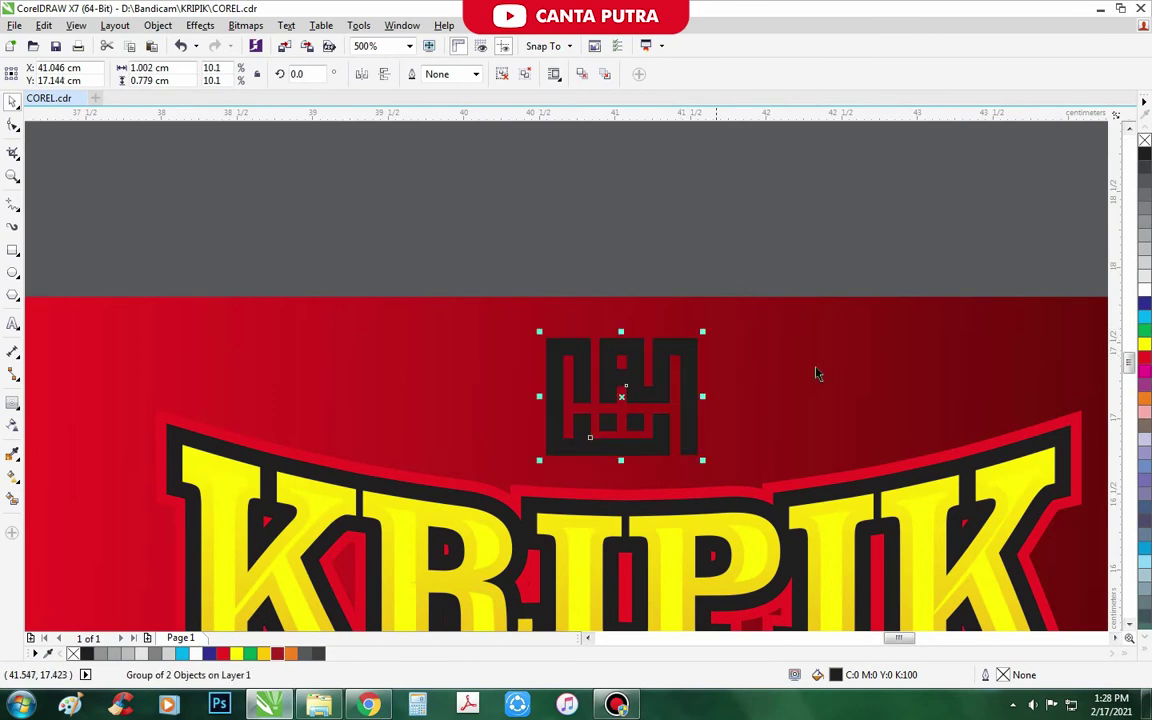
{"action": "scroll", "coordinate": [582, 238], "scroll_direction": "down", "scroll_amount": 3}
{"action": "scroll", "coordinate": [498, 428], "scroll_direction": "down", "scroll_amount": 2}
{"action": "left_click", "coordinate": [498, 428]}
Move the 100% Indonesia and halal logos under the tagline and scale them down.
{"action": "scroll", "coordinate": [436, 459], "scroll_direction": "up", "scroll_amount": 3}
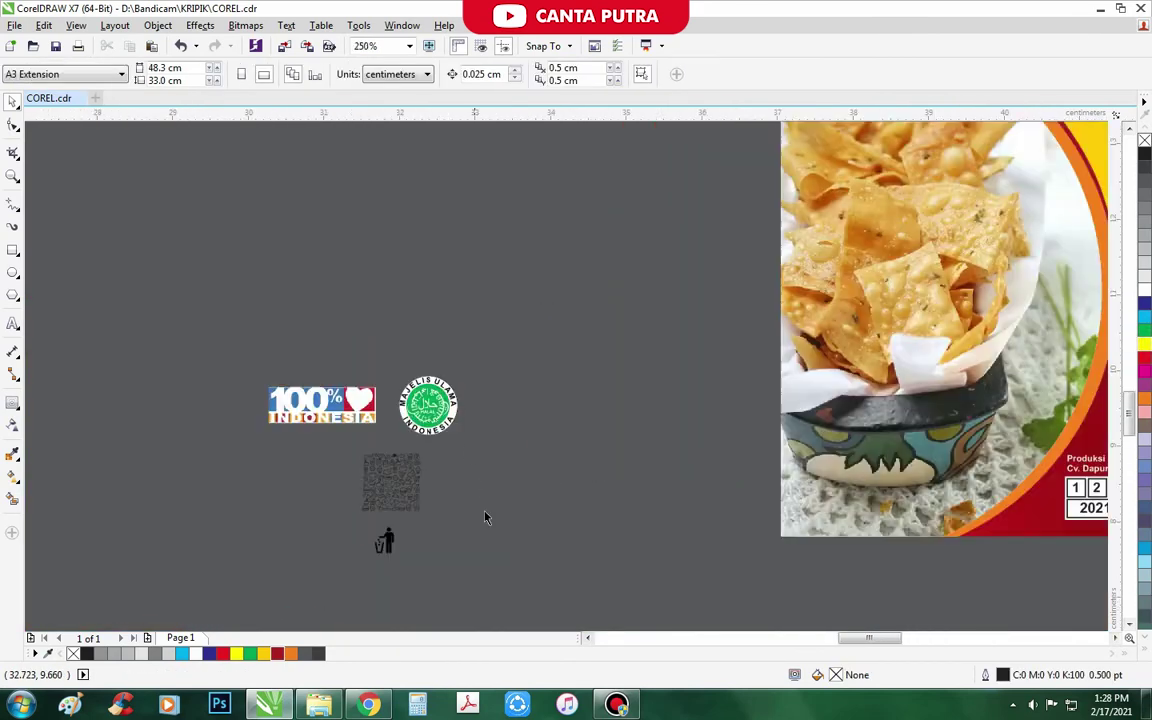
{"action": "scroll", "coordinate": [484, 500], "scroll_direction": "down", "scroll_amount": 3}
{"action": "left_click", "coordinate": [484, 500]}
{"action": "scroll", "coordinate": [484, 500], "scroll_direction": "up", "scroll_amount": 3}
{"action": "scroll", "coordinate": [413, 515], "scroll_direction": "down", "scroll_amount": 1}
{"action": "left_click_drag", "start_coordinate": [420, 505], "coordinate": [770, 300]}
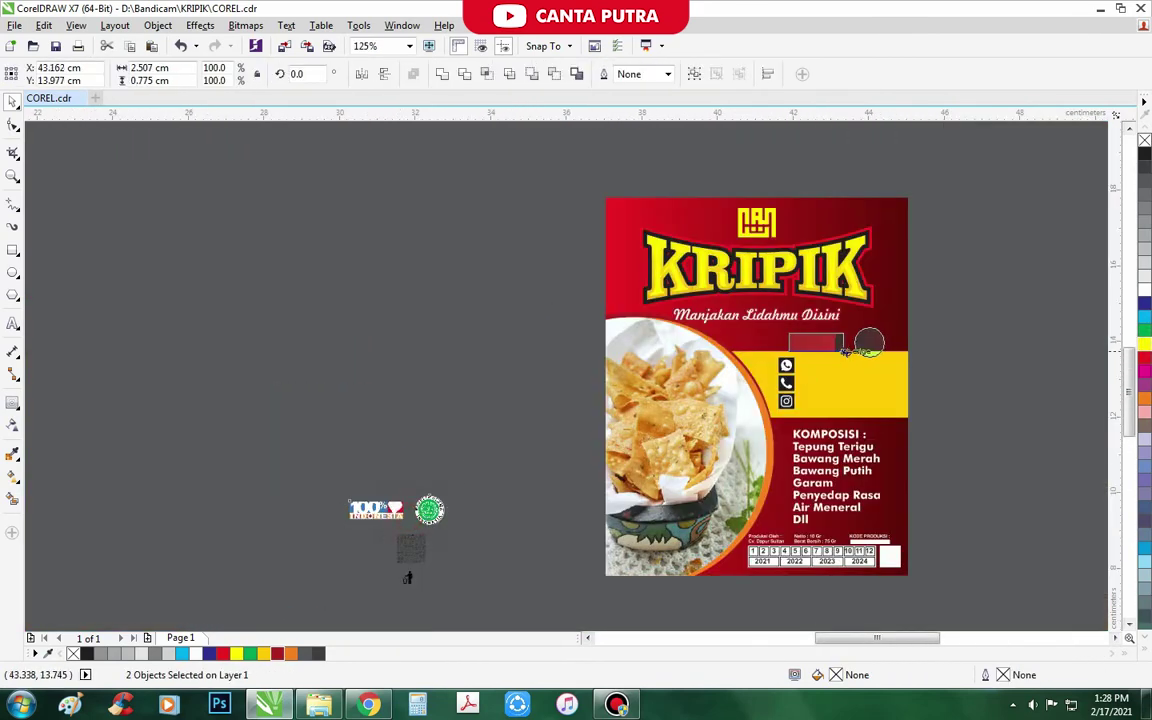
{"action": "scroll", "coordinate": [900, 335], "scroll_direction": "up", "scroll_amount": 2}
{"action": "scroll", "coordinate": [900, 335], "scroll_direction": "up", "scroll_amount": 1}
{"action": "left_click", "coordinate": [900, 335]}
{"action": "scroll", "coordinate": [944, 355], "scroll_direction": "down", "scroll_amount": 1}
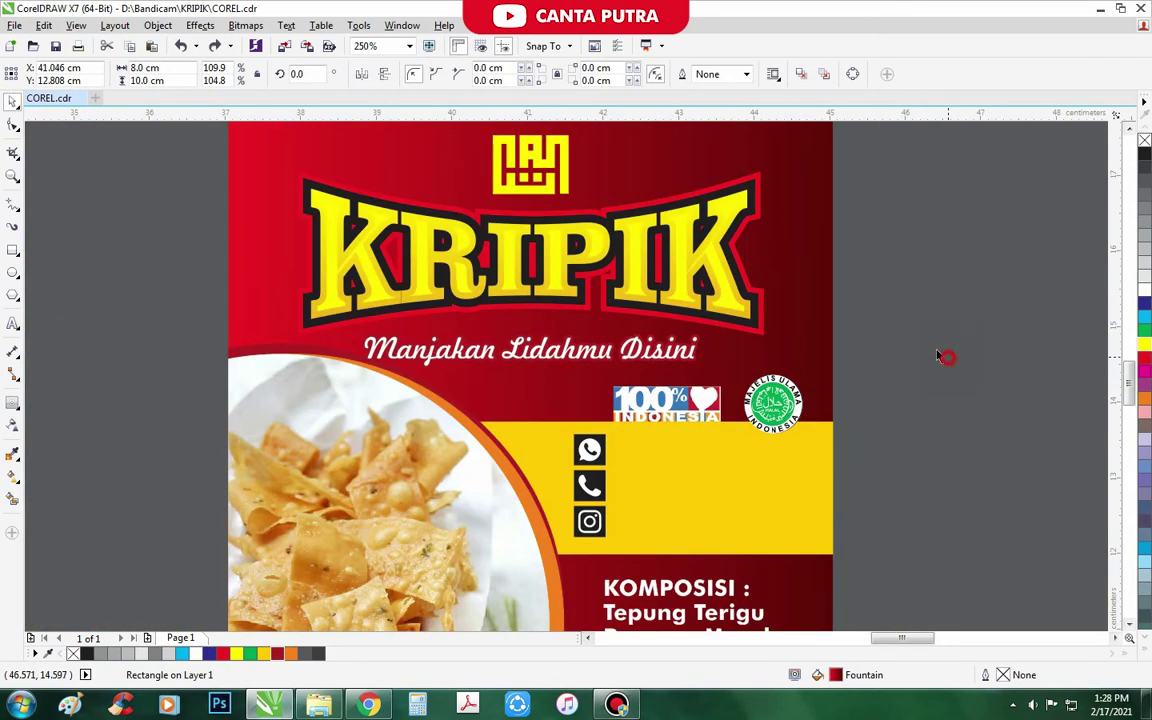
{"action": "left_click_drag", "start_coordinate": [925, 335], "coordinate": [612, 440]}
{"action": "mouse_move", "coordinate": [802, 375]}
{"action": "left_mouse_down"}
{"action": "mouse_move", "coordinate": [772, 382]}
{"action": "mouse_move", "coordinate": [832, 374]}
{"action": "left_mouse_up"}
{"action": "scroll", "coordinate": [760, 350], "scroll_direction": "up", "scroll_amount": 1}
{"action": "scroll", "coordinate": [775, 388], "scroll_direction": "down", "scroll_amount": 2}
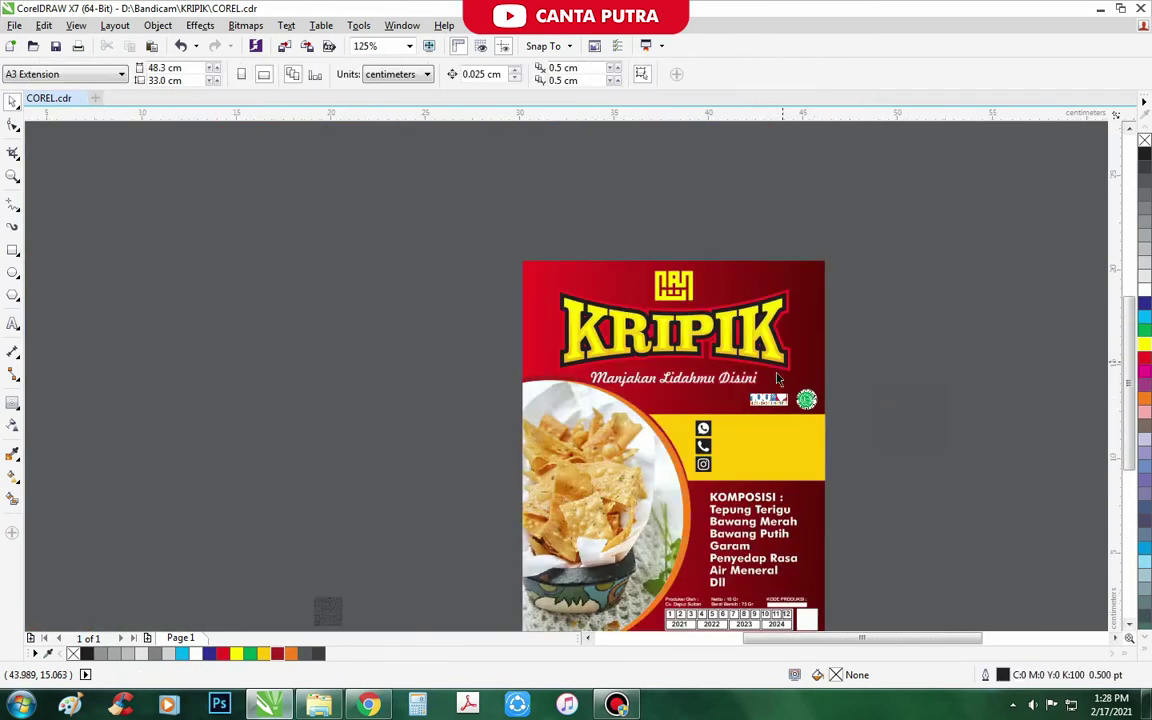
Move the trash-can icon into the white box beside the code grid.
{"action": "left_click", "coordinate": [512, 503]}
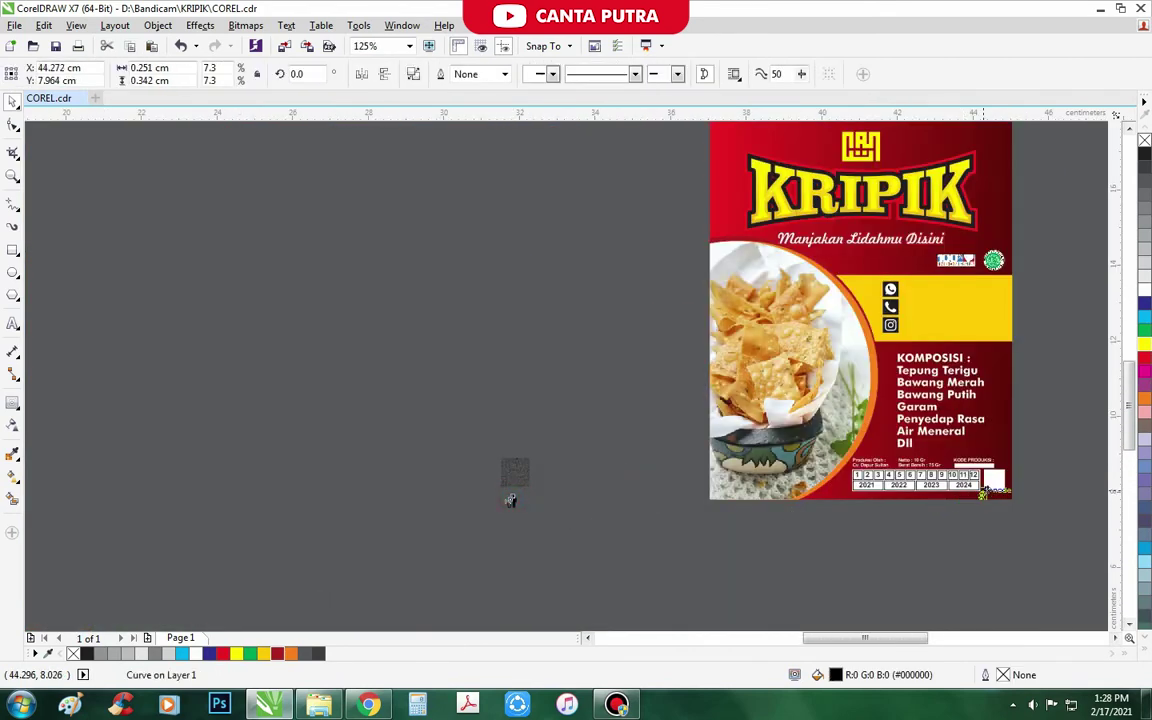
{"action": "left_click_drag", "start_coordinate": [514, 472], "coordinate": [990, 485]}
{"action": "scroll", "coordinate": [990, 485], "scroll_direction": "up", "scroll_amount": 3}
{"action": "left_click_drag", "start_coordinate": [735, 545], "coordinate": [861, 381]}
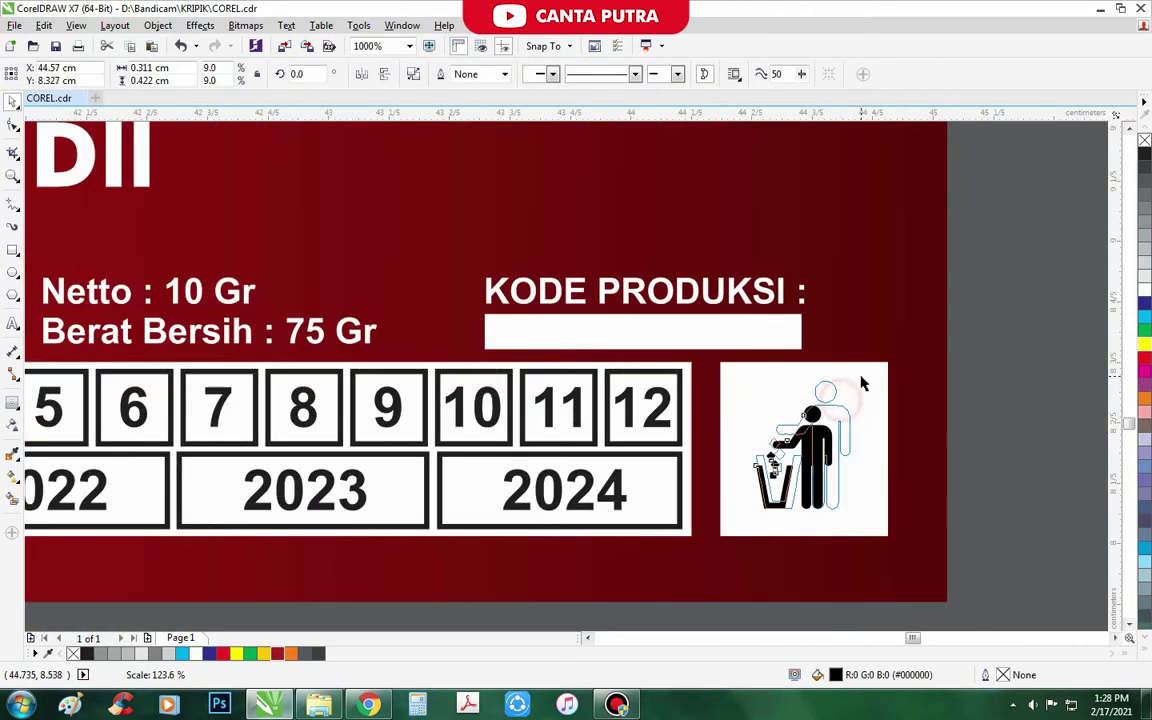
{"action": "scroll", "coordinate": [821, 502], "scroll_direction": "down", "scroll_amount": 3}
{"action": "left_click", "coordinate": [821, 502]}
{"action": "scroll", "coordinate": [821, 502], "scroll_direction": "up", "scroll_amount": 1}
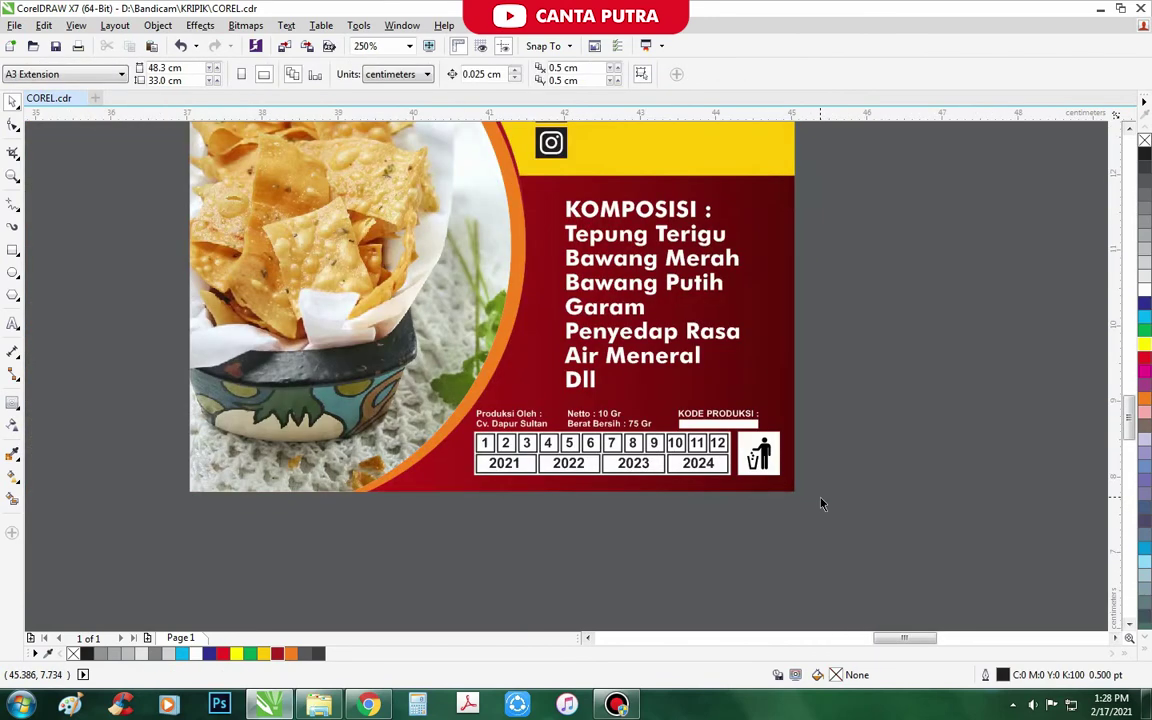
{"action": "scroll", "coordinate": [825, 524], "scroll_direction": "down", "scroll_amount": 1}
{"action": "scroll", "coordinate": [790, 445], "scroll_direction": "up", "scroll_amount": 2}
Color the 'KOMPOSISI :' heading of the ingredient text white.
{"action": "left_click", "coordinate": [790, 445]}
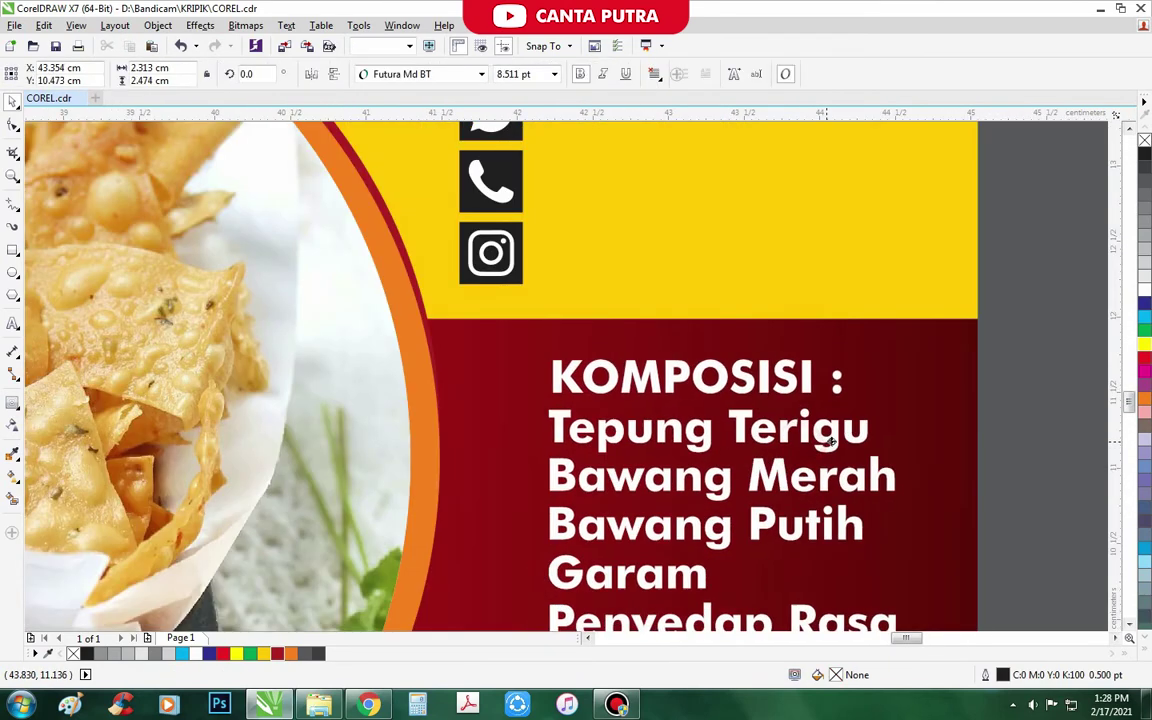
{"action": "scroll", "coordinate": [845, 563], "scroll_direction": "down", "scroll_amount": 1}
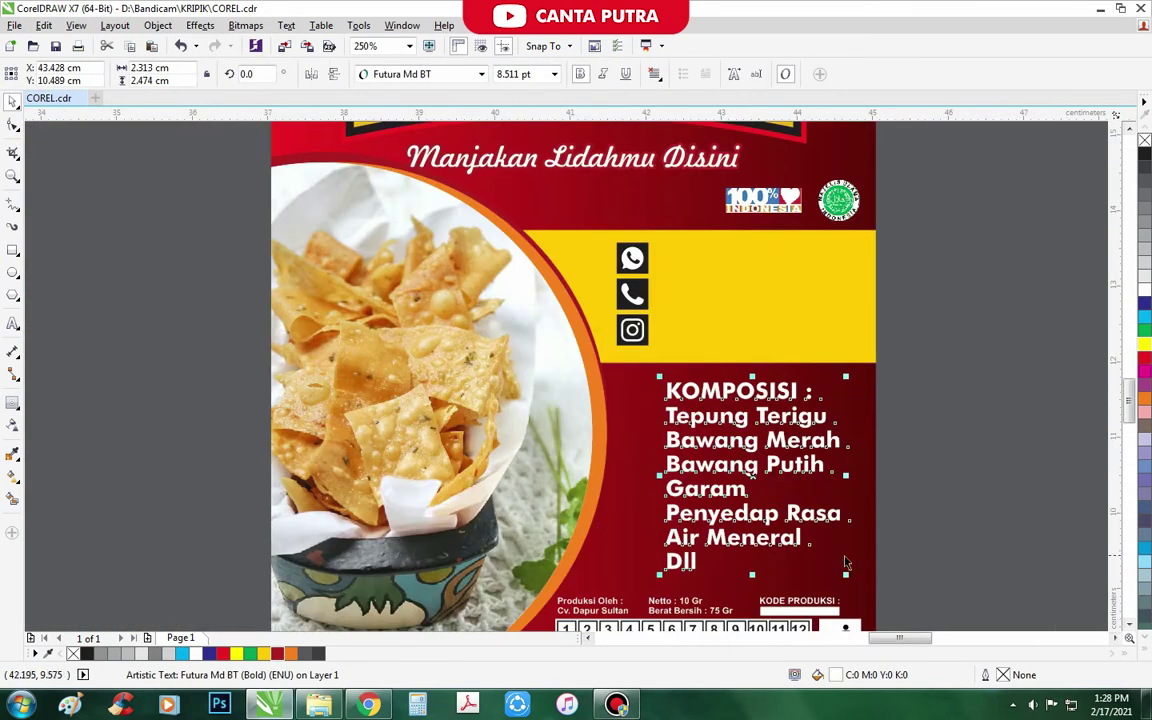
{"action": "left_click", "coordinate": [977, 437]}
{"action": "left_click", "coordinate": [13, 323]}
{"action": "scroll", "coordinate": [806, 393], "scroll_direction": "up", "scroll_amount": 1}
{"action": "left_click_drag", "start_coordinate": [806, 393], "coordinate": [518, 397]}
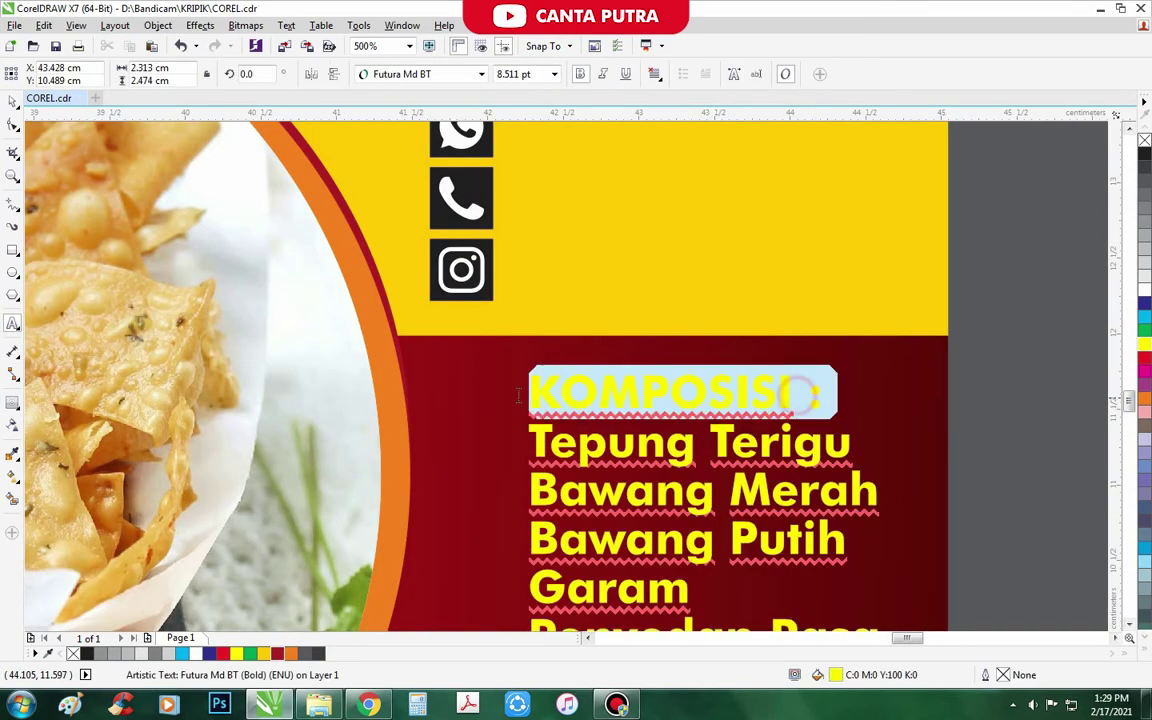
{"action": "left_click", "coordinate": [1144, 284]}
{"action": "left_click", "coordinate": [10, 105]}
{"action": "scroll", "coordinate": [694, 352], "scroll_direction": "down", "scroll_amount": 1}
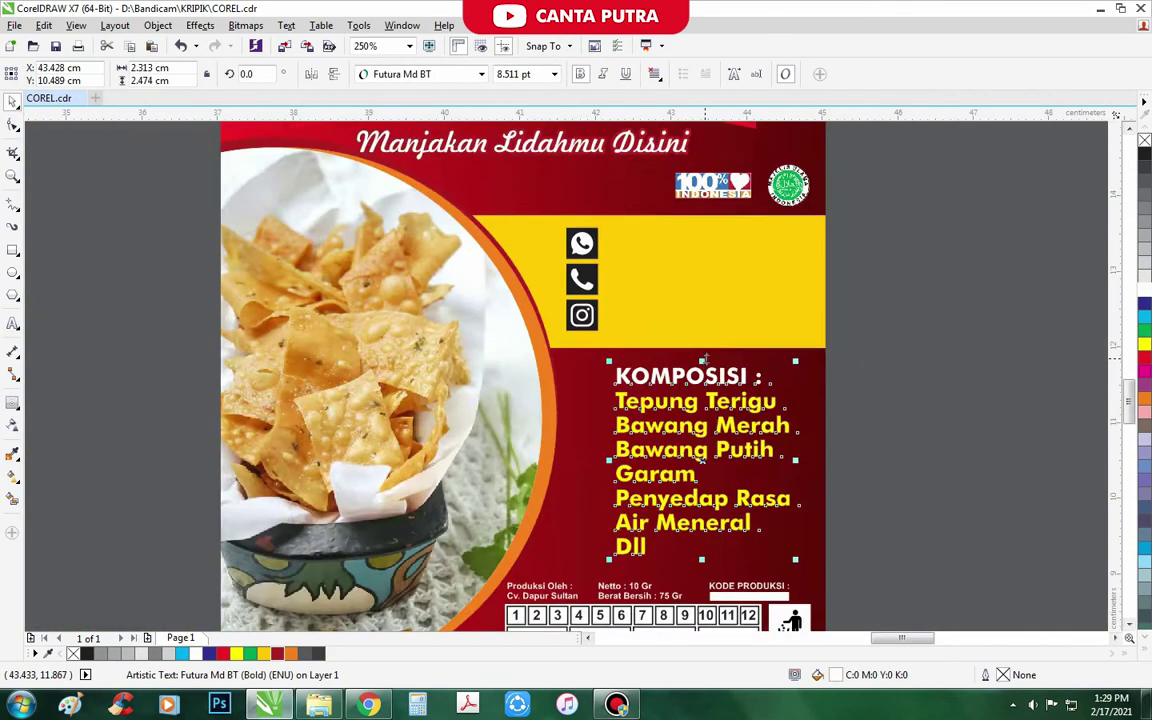
{"action": "key", "text": "Escape"}
Draw a small white, outline-free circle before Tepung Terigu.
{"action": "left_click", "coordinate": [13, 272]}
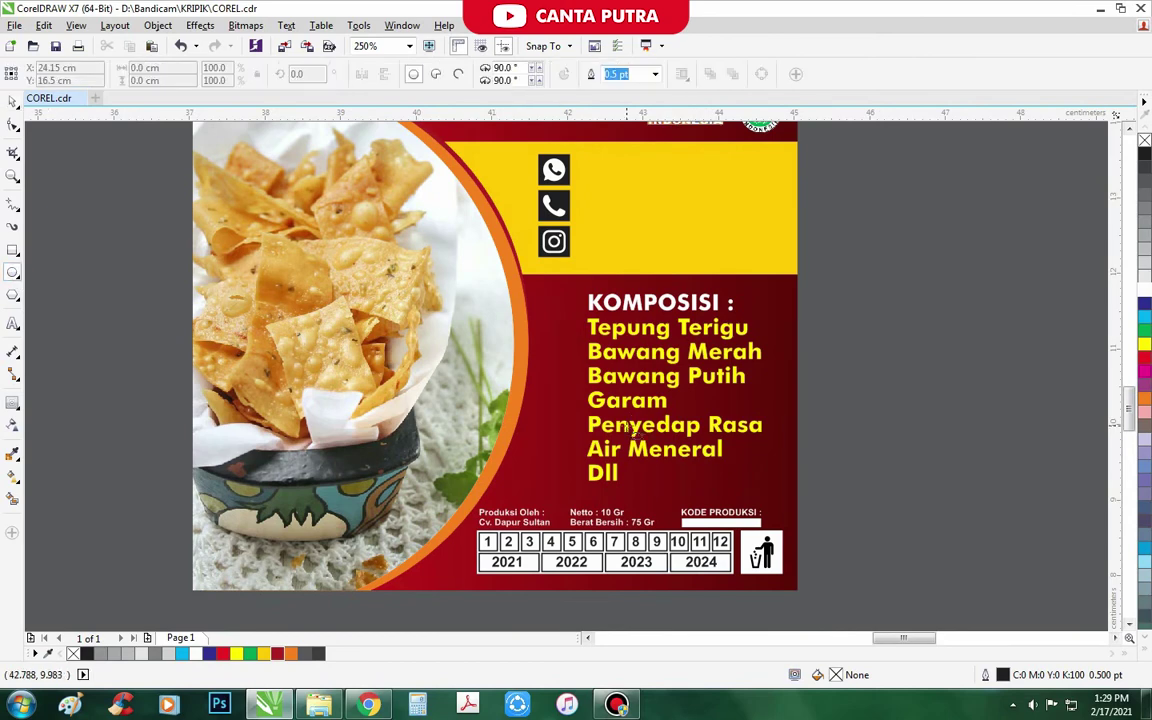
{"action": "scroll", "coordinate": [570, 325], "scroll_direction": "up", "scroll_amount": 2}
{"action": "mouse_move", "coordinate": [550, 292]}
{"action": "left_mouse_down"}
{"action": "mouse_move", "coordinate": [589, 329]}
{"action": "mouse_move", "coordinate": [596, 276]}
{"action": "mouse_move", "coordinate": [543, 303]}
{"action": "left_mouse_up"}
{"action": "left_click", "coordinate": [1144, 284]}
{"action": "right_click", "coordinate": [1144, 140]}
{"action": "scroll", "coordinate": [593, 292], "scroll_direction": "up", "scroll_amount": 1}
{"action": "scroll", "coordinate": [543, 303], "scroll_direction": "down", "scroll_amount": 1}
{"action": "scroll", "coordinate": [548, 301], "scroll_direction": "up", "scroll_amount": 1}
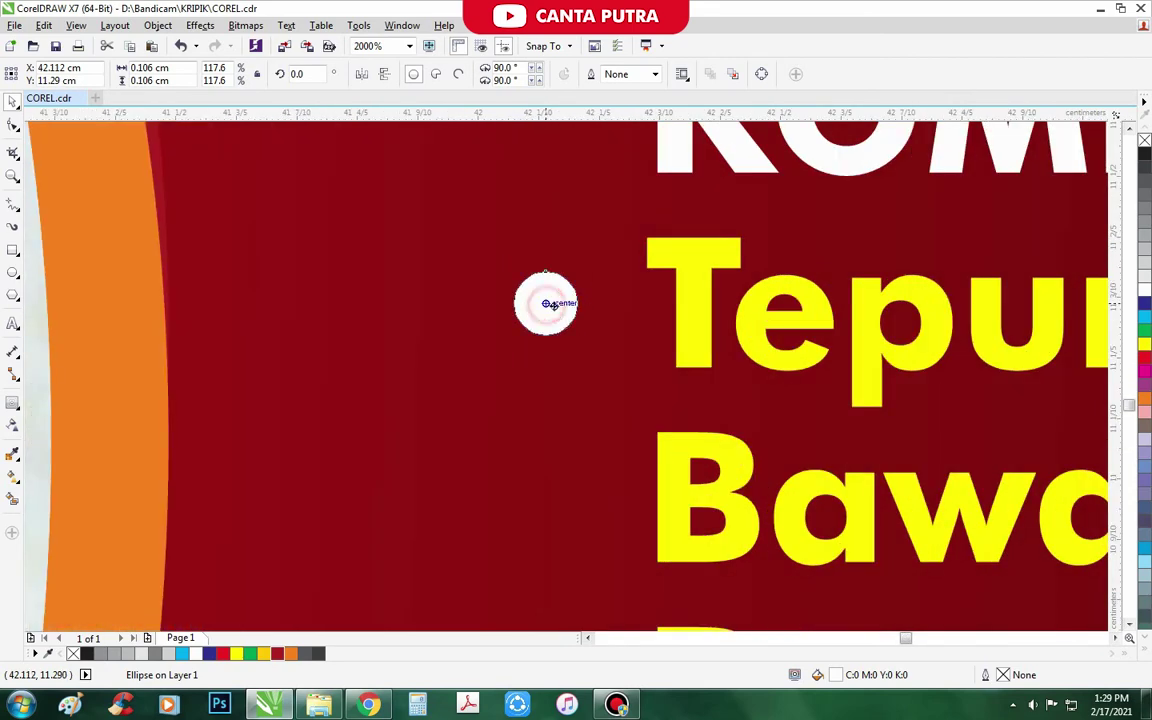
{"action": "scroll", "coordinate": [548, 301], "scroll_direction": "down", "scroll_amount": 1}
Copy the bullets beside Bawang Putih, Garam, Penyedap Rasa, Air Meneral and Dll.
{"action": "left_click", "coordinate": [558, 310], "text": "shift"}
{"action": "left_click_drag", "start_coordinate": [558, 310], "coordinate": [545, 488]}
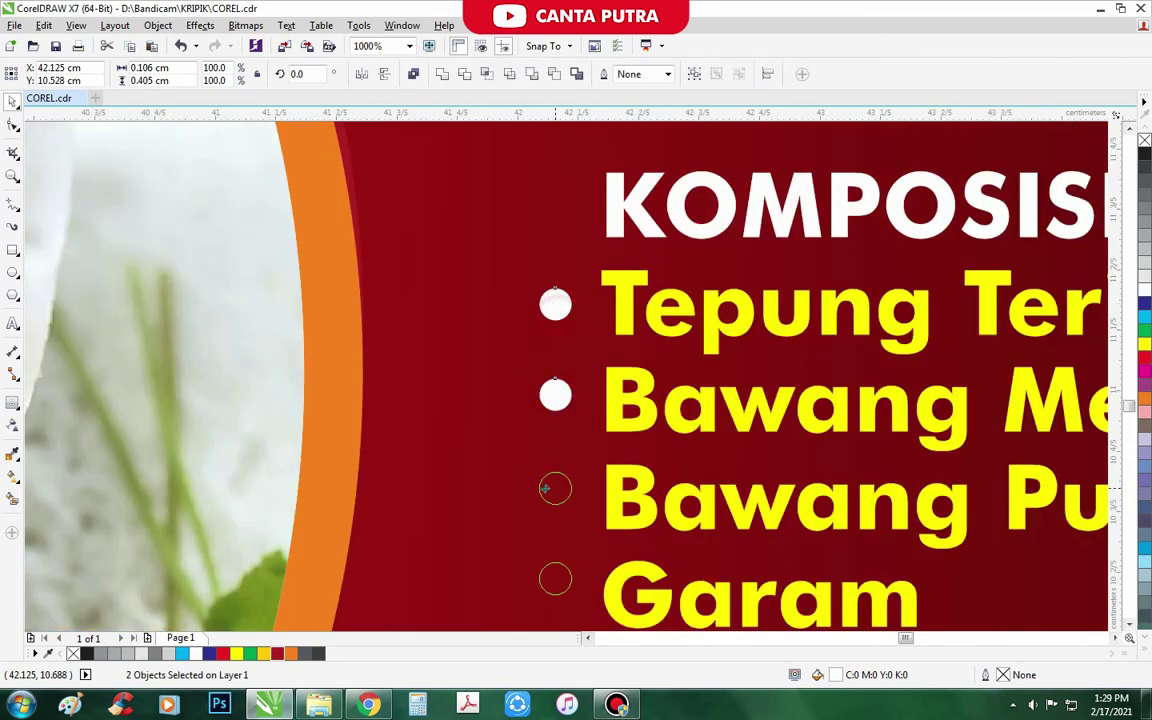
{"action": "right_click", "coordinate": [547, 494]}
{"action": "scroll", "coordinate": [560, 400], "scroll_direction": "down", "scroll_amount": 2}
{"action": "left_click", "coordinate": [612, 257], "text": "shift"}
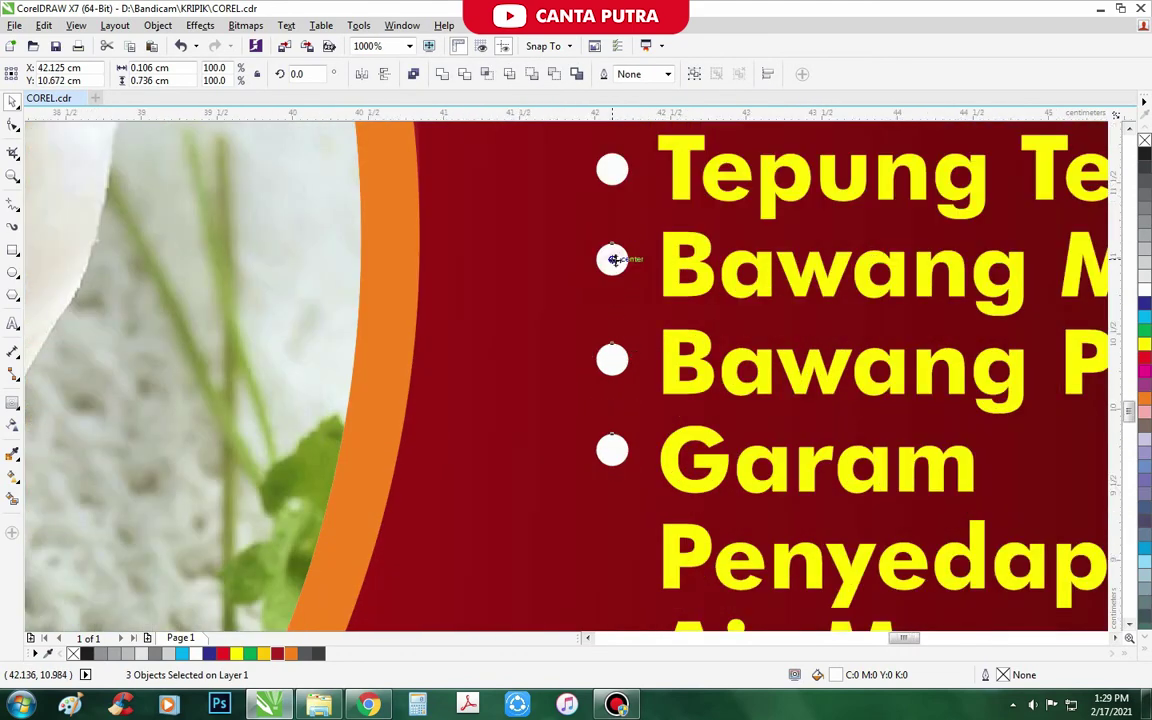
{"action": "scroll", "coordinate": [612, 257], "scroll_direction": "down", "scroll_amount": 1}
{"action": "left_click_drag", "start_coordinate": [612, 257], "coordinate": [601, 404]}
{"action": "right_click", "coordinate": [601, 407]}
{"action": "key", "text": "Escape"}
{"action": "scroll", "coordinate": [601, 343], "scroll_direction": "down", "scroll_amount": 3}
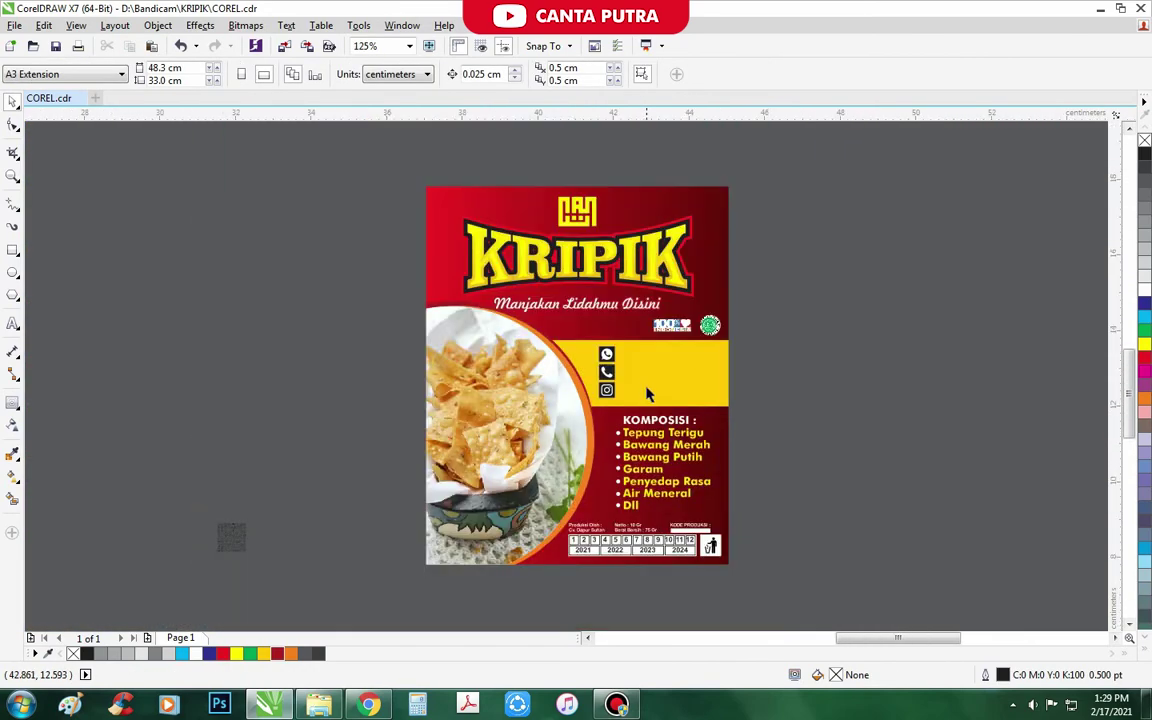
Copy the ingredient text onto the yellow band and start replacing it with the contact phone number.
{"action": "scroll", "coordinate": [695, 320], "scroll_direction": "up", "scroll_amount": 2}
{"action": "left_click_drag", "start_coordinate": [675, 464], "coordinate": [690, 340]}
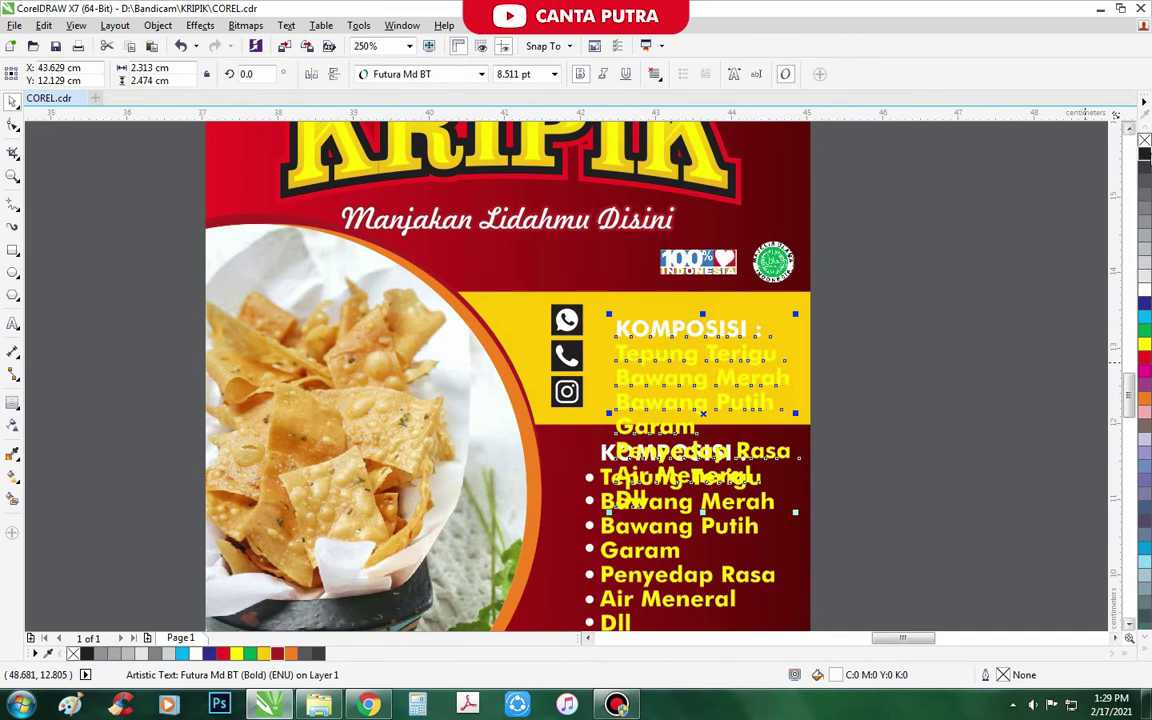
{"action": "right_click", "coordinate": [690, 340]}
{"action": "double_click", "coordinate": [605, 461]}
{"action": "key", "text": "ctrl+a"}
{"action": "type", "text": "08"}
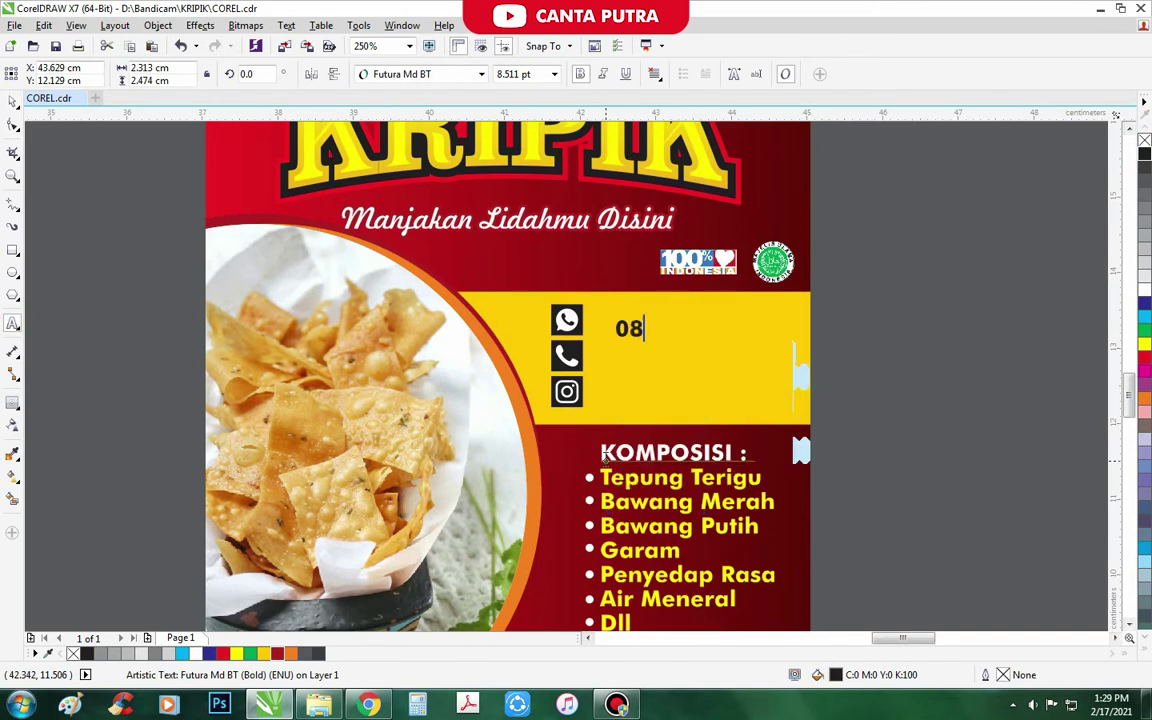
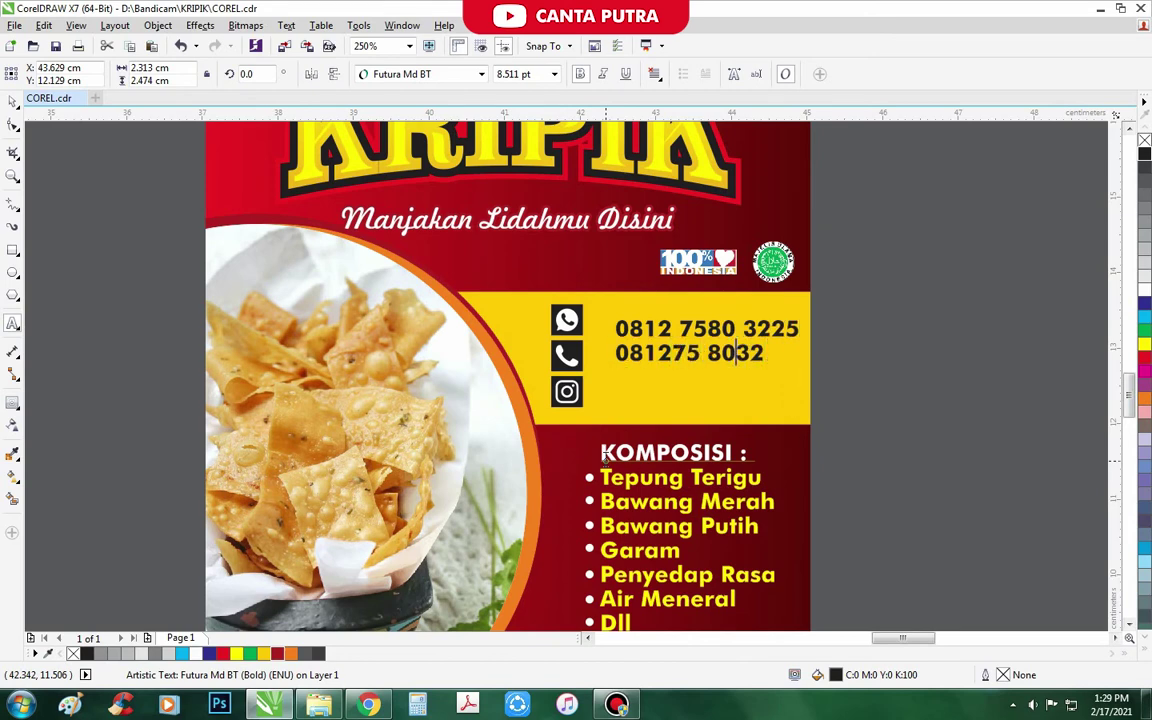
Remove the stray space in the second phone number so its digit groups separate correctly.
{"action": "key", "text": "Right"}
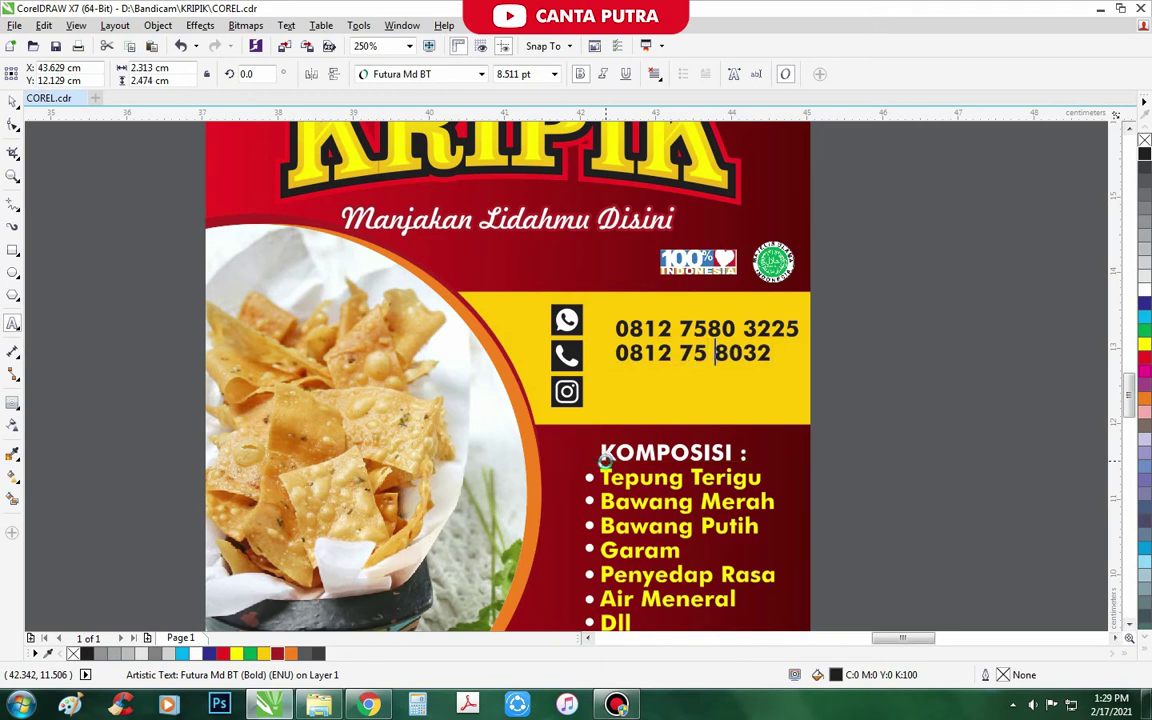
{"action": "key", "text": "BackSpace"}
{"action": "key", "text": "Right"}
{"action": "key", "text": "Right"}
{"action": "scroll", "coordinate": [553, 303], "scroll_direction": "up", "scroll_amount": 3}
{"action": "scroll", "coordinate": [553, 398], "scroll_direction": "down", "scroll_amount": 1}
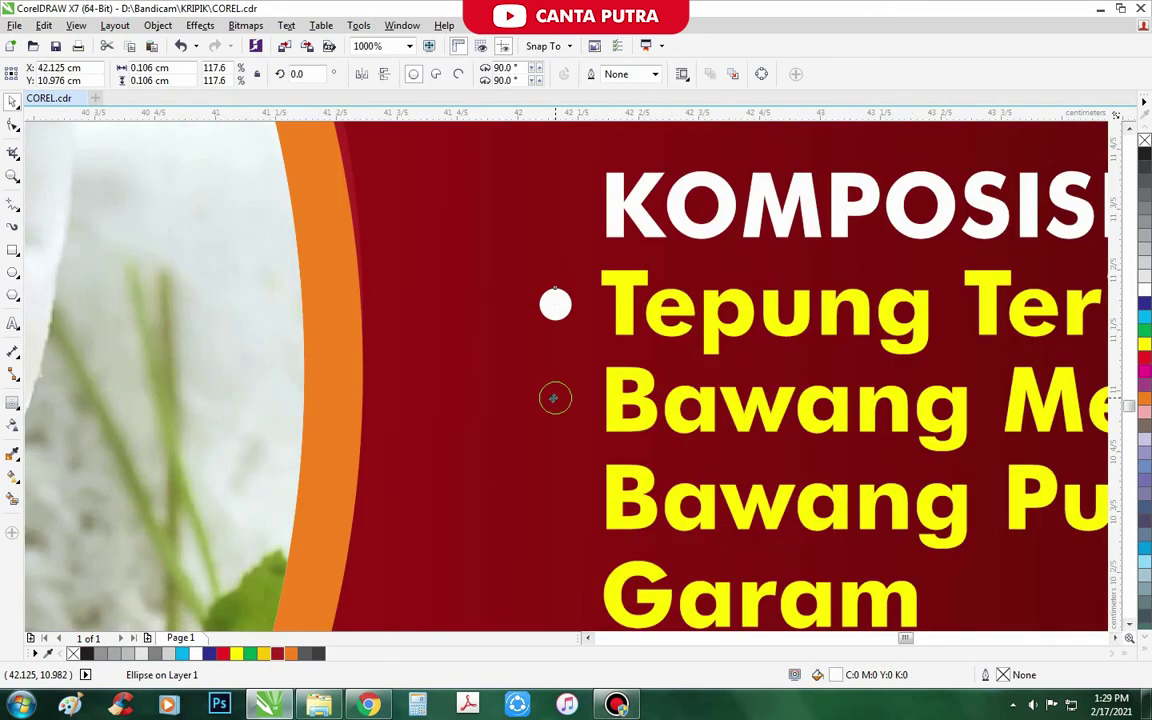
Select the white bullet dots beside the composition ingredients and zoom in on them.
{"action": "left_click", "coordinate": [556, 303], "text": "shift"}
{"action": "scroll", "coordinate": [547, 494], "scroll_direction": "down", "scroll_amount": 1}
{"action": "scroll", "coordinate": [612, 398], "scroll_direction": "up", "scroll_amount": 1}
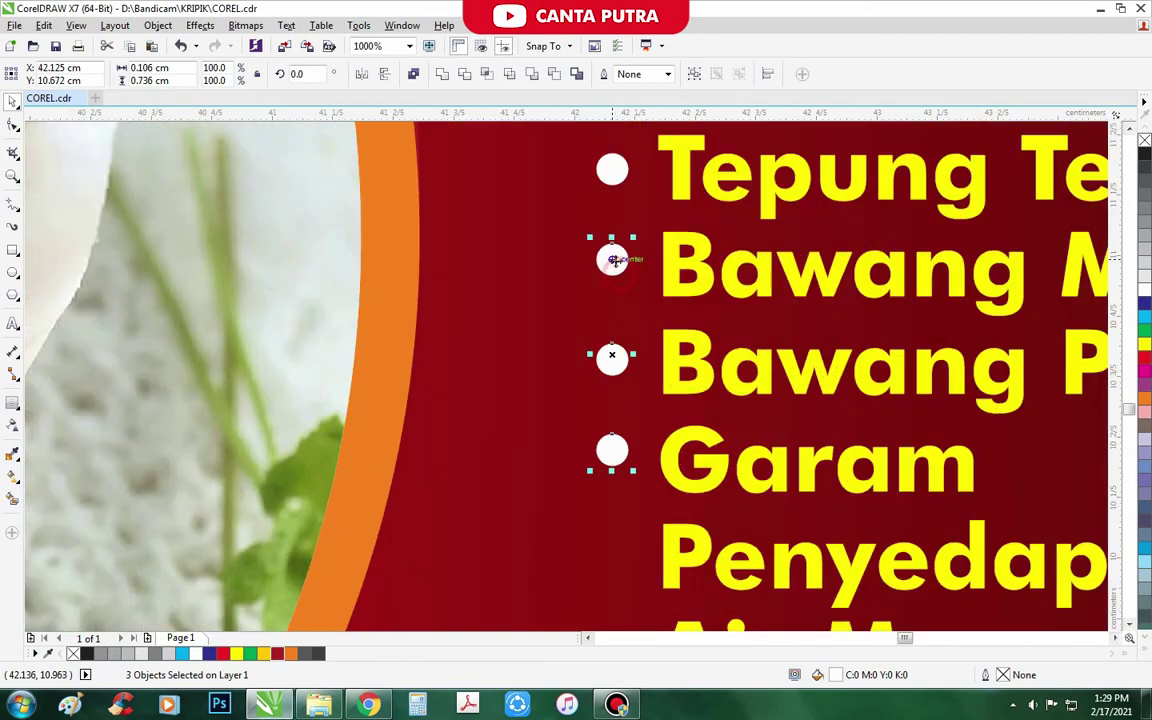
{"action": "scroll", "coordinate": [612, 257], "scroll_direction": "down", "scroll_amount": 1}
{"action": "scroll", "coordinate": [626, 436], "scroll_direction": "down", "scroll_amount": 2}
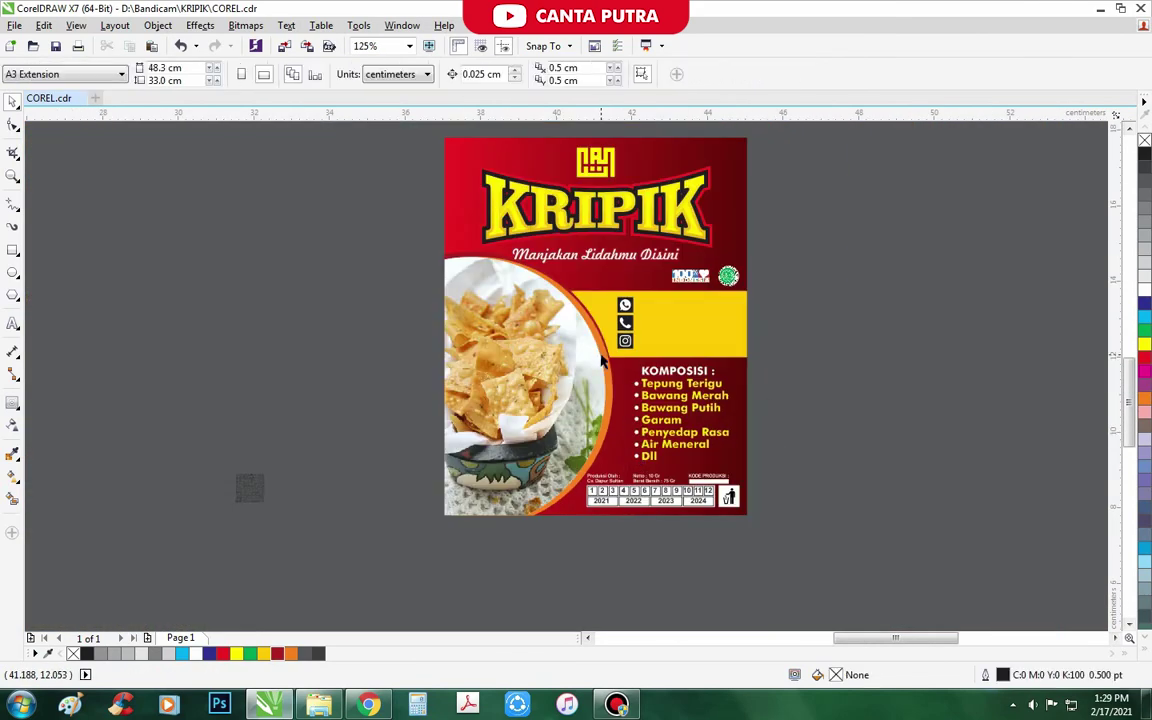
{"action": "scroll", "coordinate": [694, 321], "scroll_direction": "up", "scroll_amount": 1}
Retype the phone-number digits and enter the Instagram account name on the contact lines.
{"action": "left_click_drag", "start_coordinate": [757, 485], "coordinate": [772, 361]}
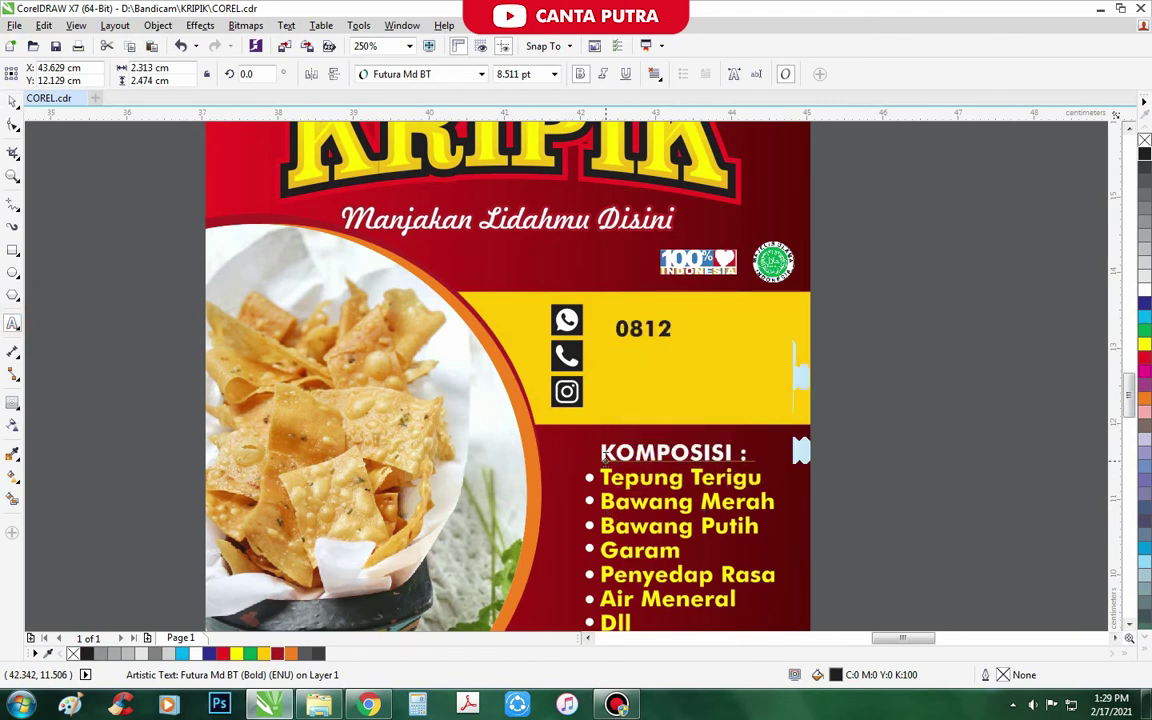
{"action": "type", "text": "25"}
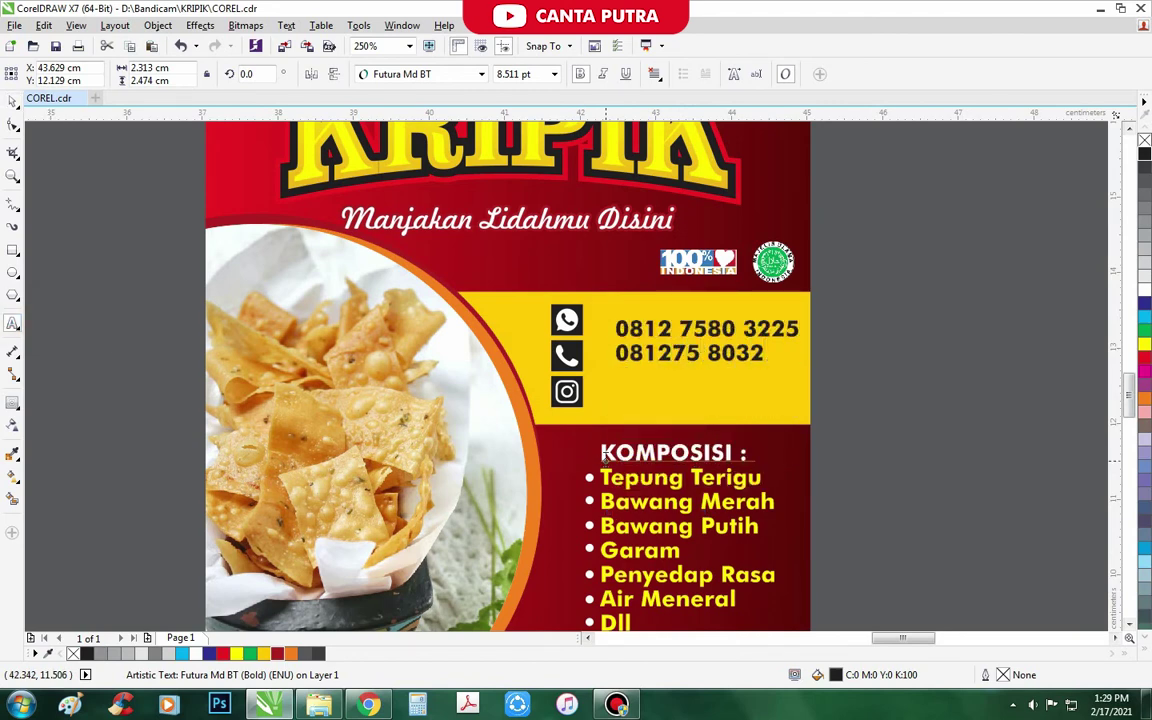
{"action": "left_click", "coordinate": [671, 352]}
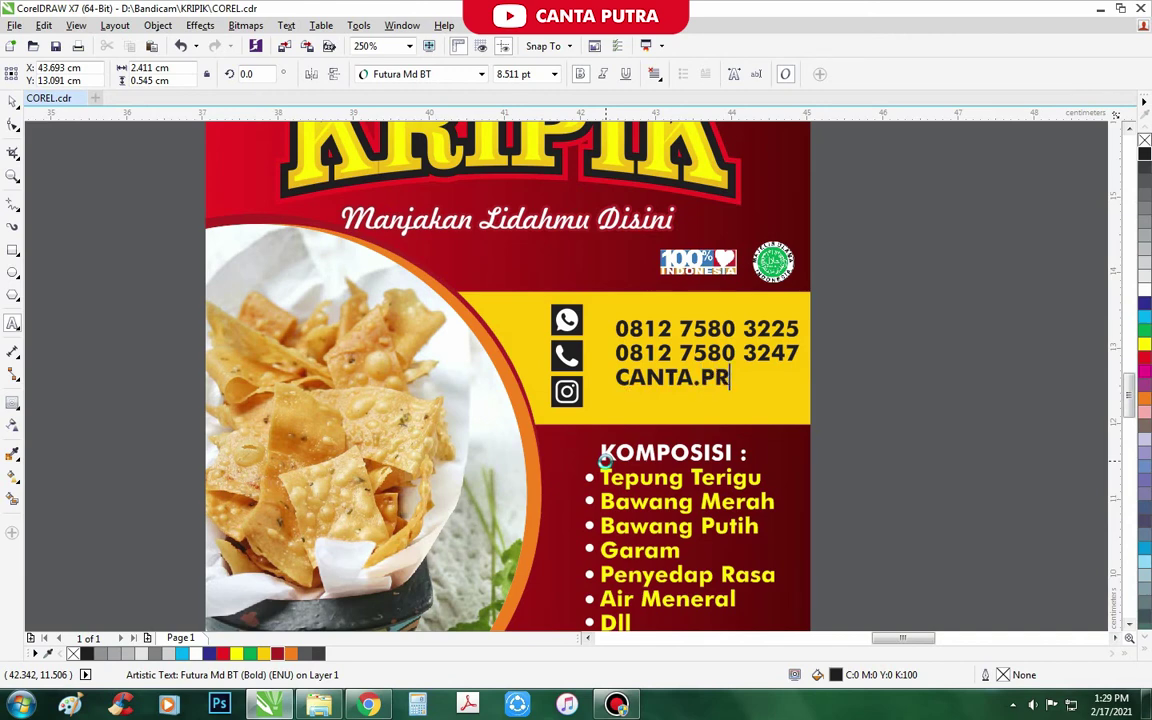
{"action": "type", "text": "RO"}
Apply Sentence case to all the contact text.
{"action": "key", "text": "ctrl+a"}
{"action": "key", "text": "shift+F3"}
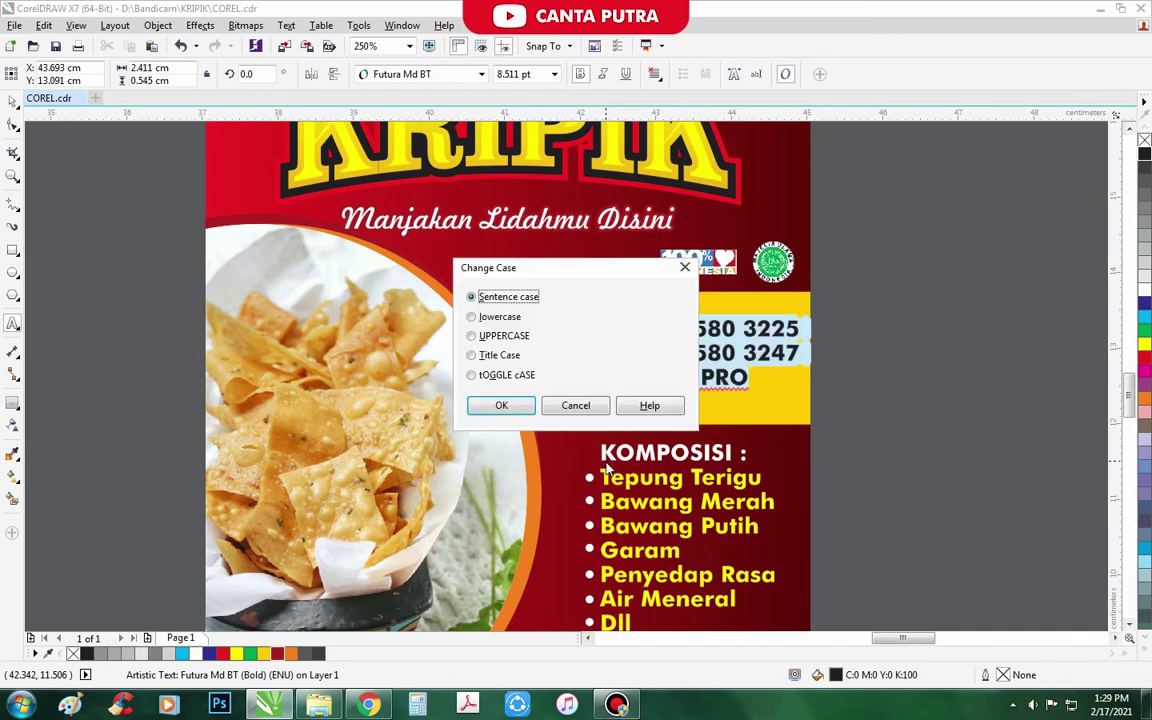
{"action": "key", "text": "Return"}
Widen the line spacing between the contact lines with the Shape tool, then deselect.
{"action": "left_click", "coordinate": [14, 122]}
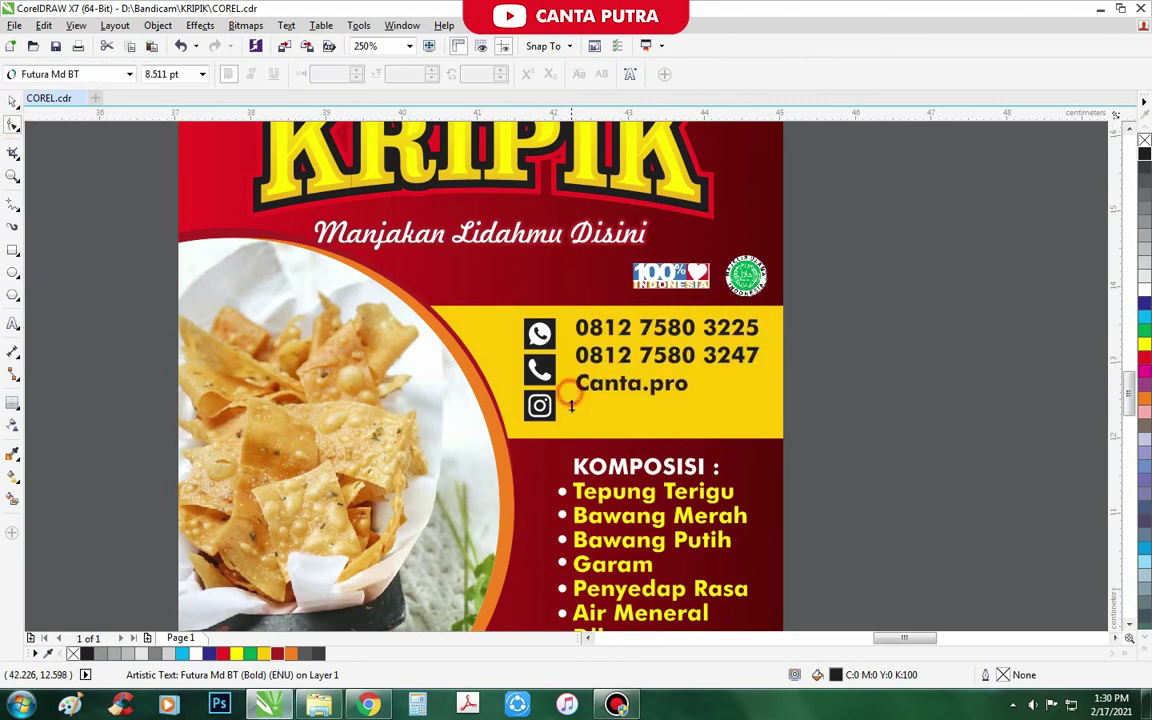
{"action": "left_click_drag", "start_coordinate": [571, 395], "coordinate": [573, 425]}
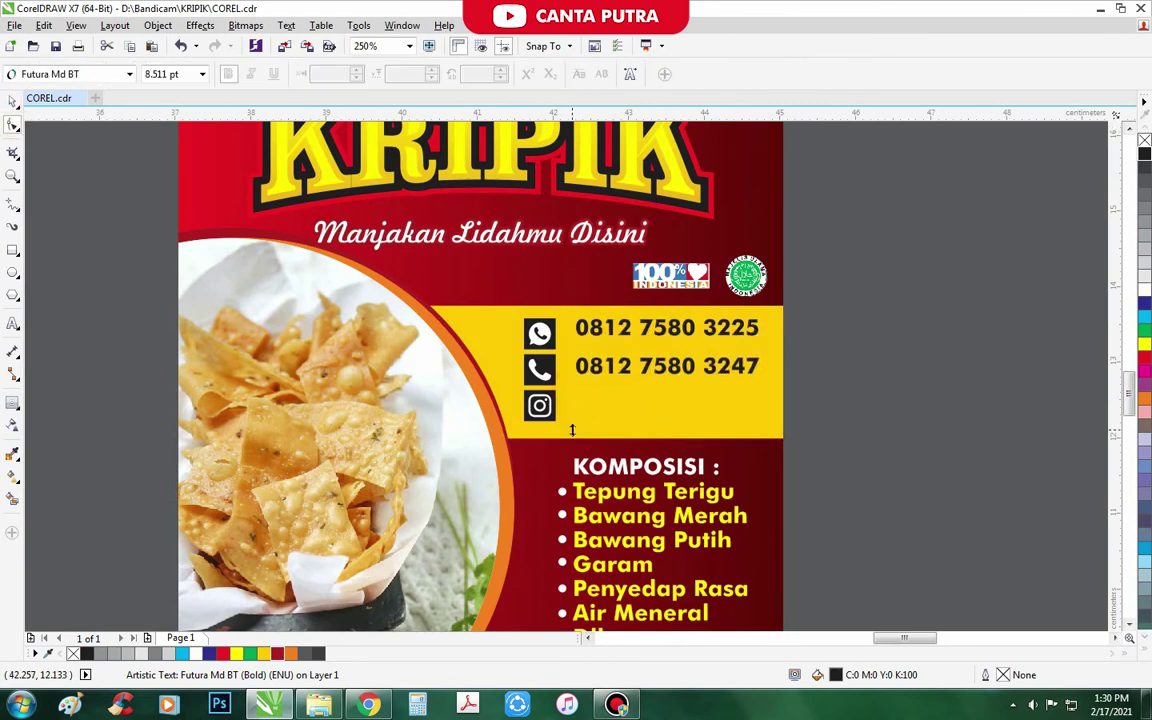
{"action": "key", "text": "space"}
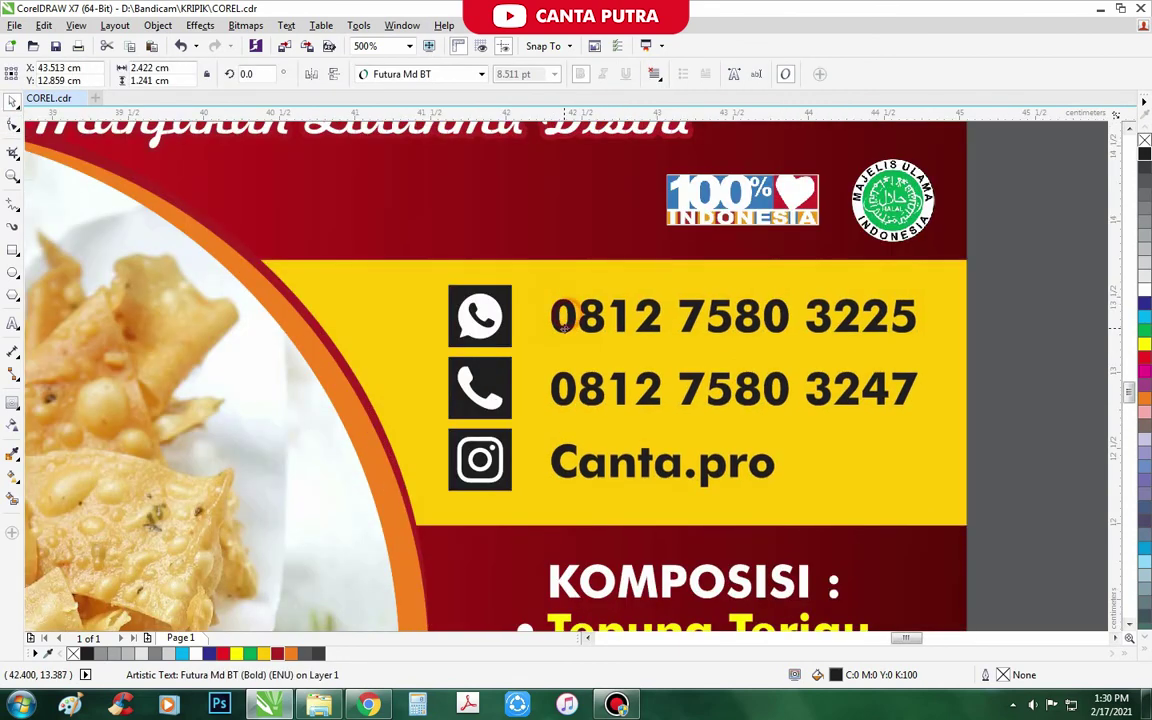
{"action": "scroll", "coordinate": [553, 296], "scroll_direction": "up", "scroll_amount": 2}
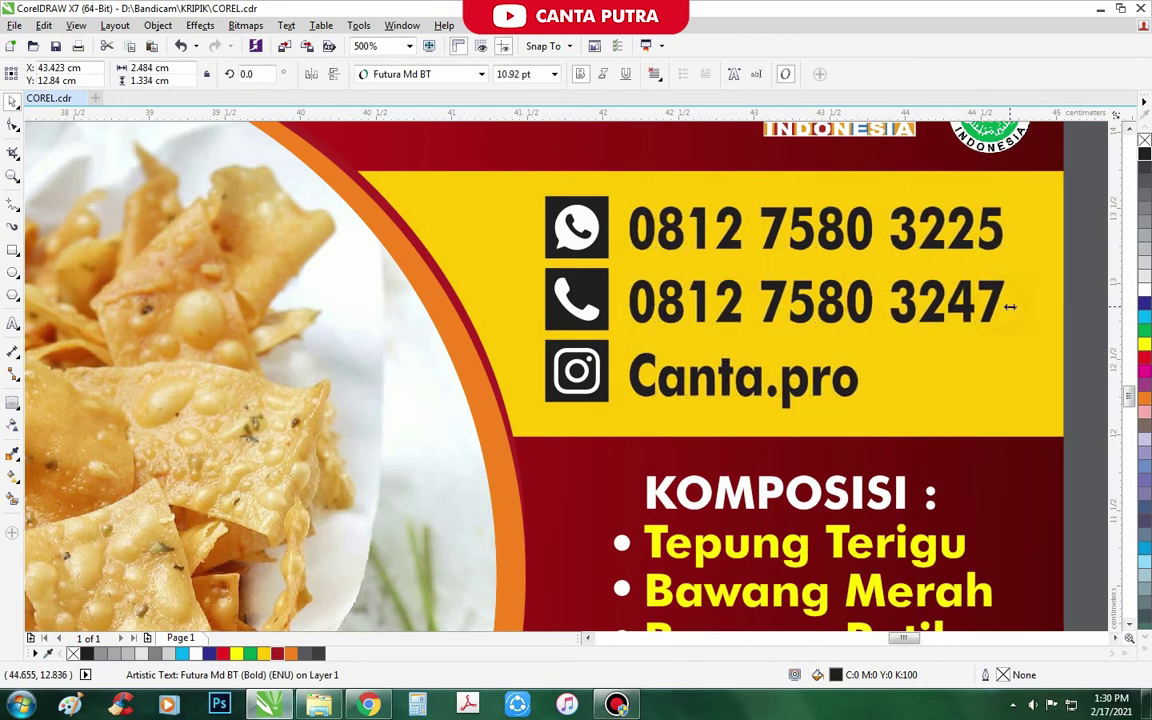
{"action": "scroll", "coordinate": [1010, 320], "scroll_direction": "down", "scroll_amount": 5}
{"action": "left_click", "coordinate": [630, 390]}
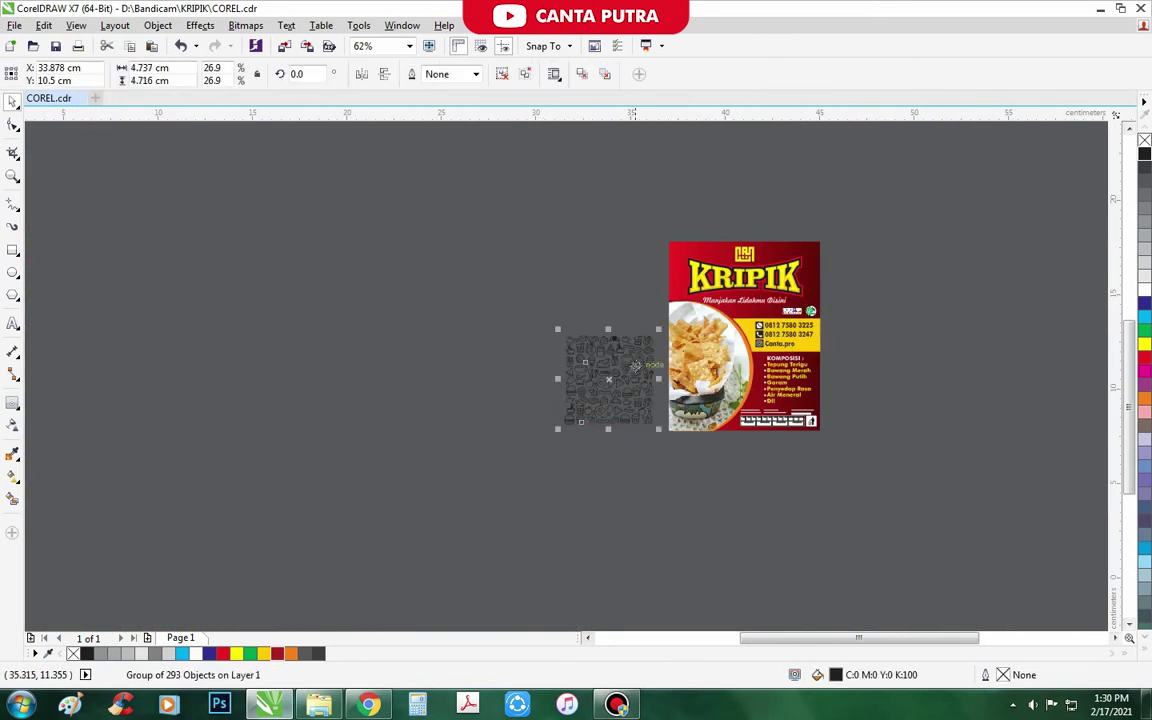
Move the black food-doodle pattern group beside the KRIPIK label and reselect it.
{"action": "left_click_drag", "start_coordinate": [552, 343], "coordinate": [866, 315]}
{"action": "left_click", "coordinate": [900, 215]}
{"action": "left_click", "coordinate": [797, 334]}
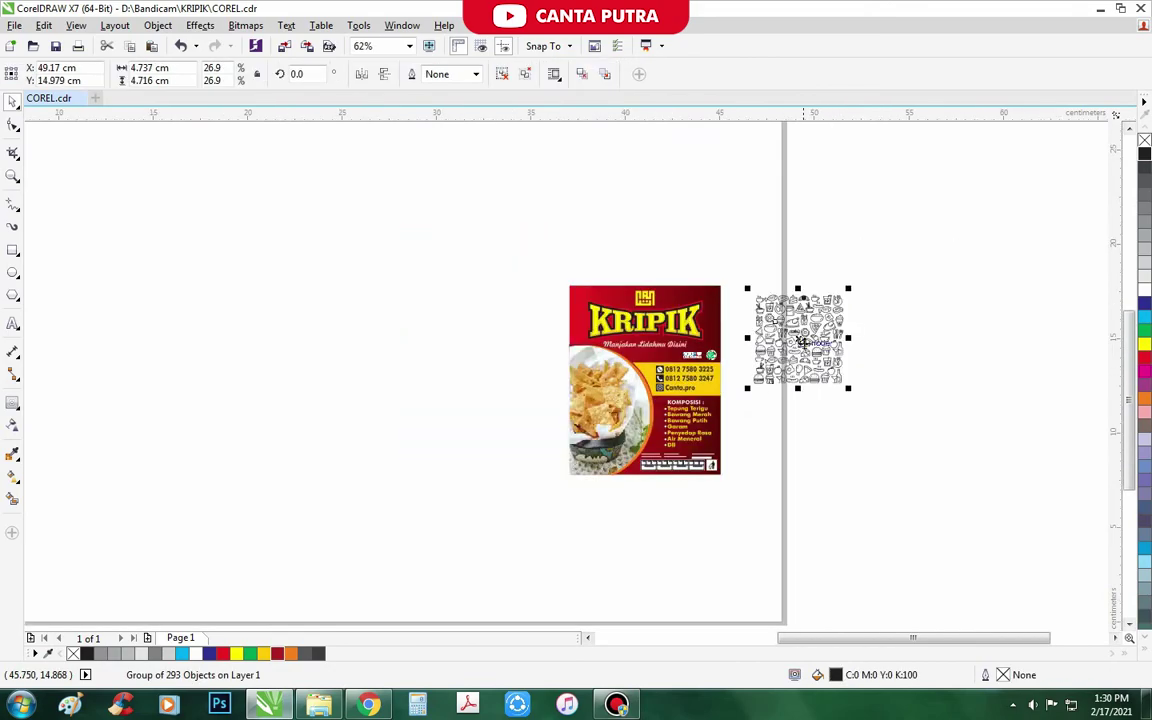
{"action": "scroll", "coordinate": [807, 483], "scroll_direction": "up", "scroll_amount": 2}
{"action": "scroll", "coordinate": [819, 516], "scroll_direction": "down", "scroll_amount": 2}
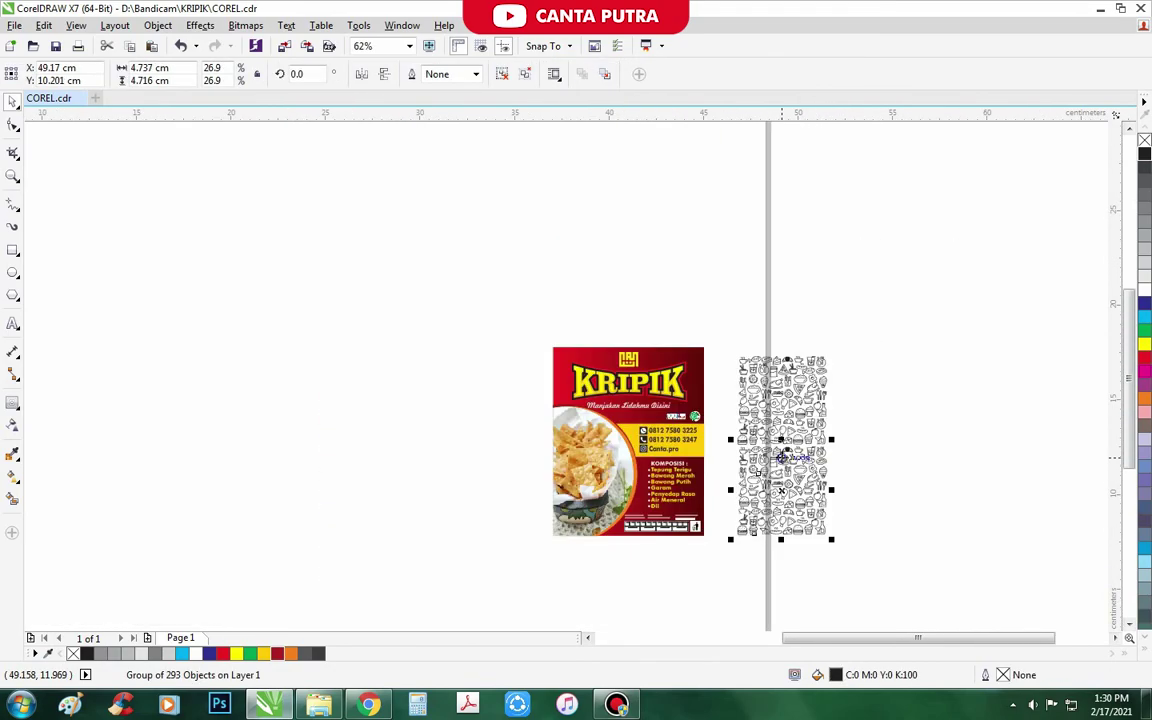
{"action": "scroll", "coordinate": [795, 445], "scroll_direction": "up", "scroll_amount": 2}
{"action": "scroll", "coordinate": [795, 445], "scroll_direction": "up", "scroll_amount": 3}
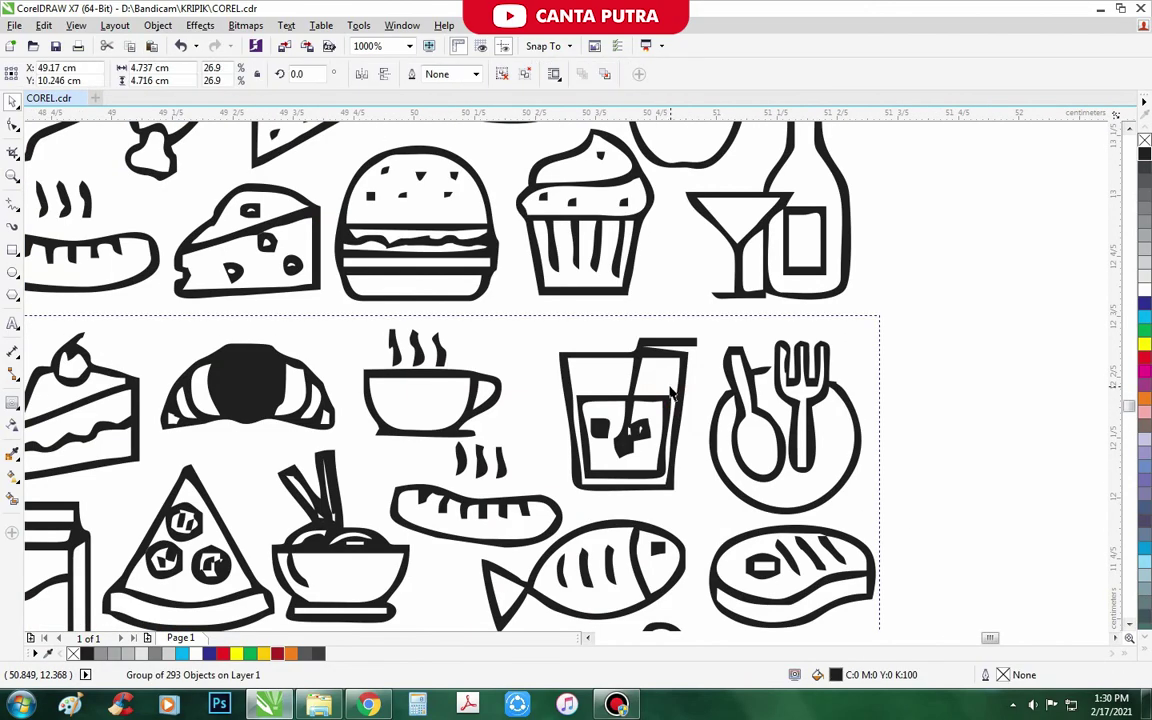
{"action": "scroll", "coordinate": [661, 398], "scroll_direction": "down", "scroll_amount": 1}
{"action": "scroll", "coordinate": [668, 400], "scroll_direction": "down", "scroll_amount": 2}
Place a duplicate of the pattern beside the original to form a wider block.
{"action": "left_click", "coordinate": [738, 419]}
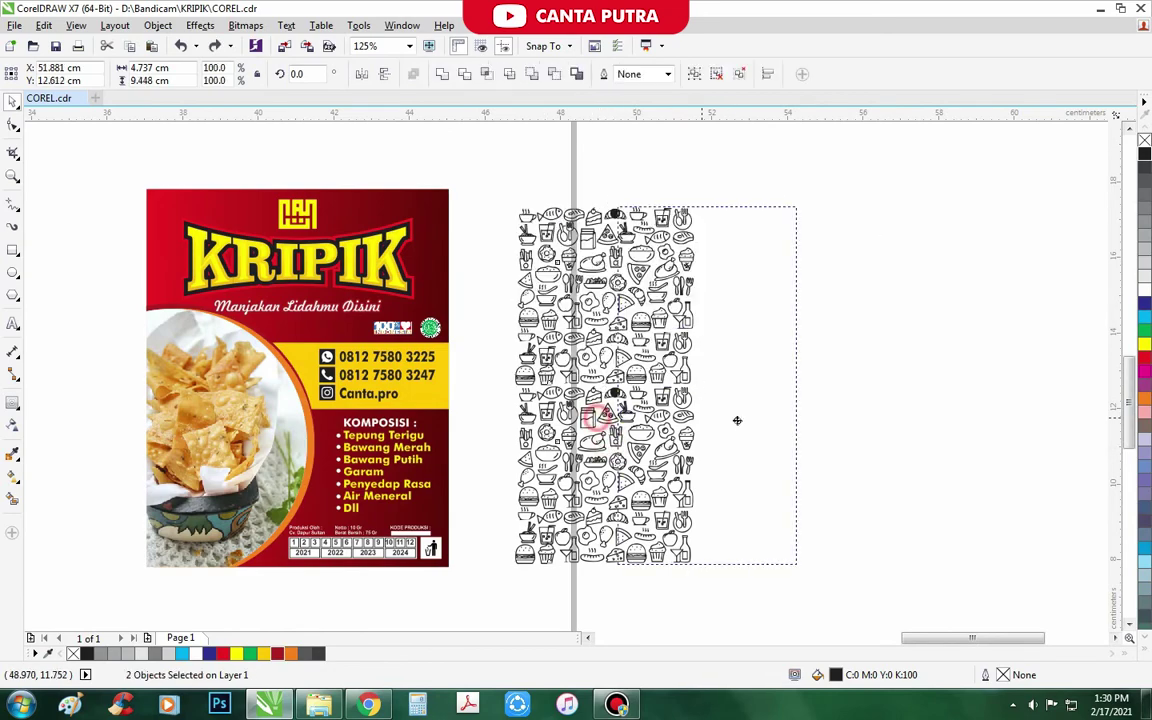
{"action": "scroll", "coordinate": [734, 390], "scroll_direction": "up", "scroll_amount": 2}
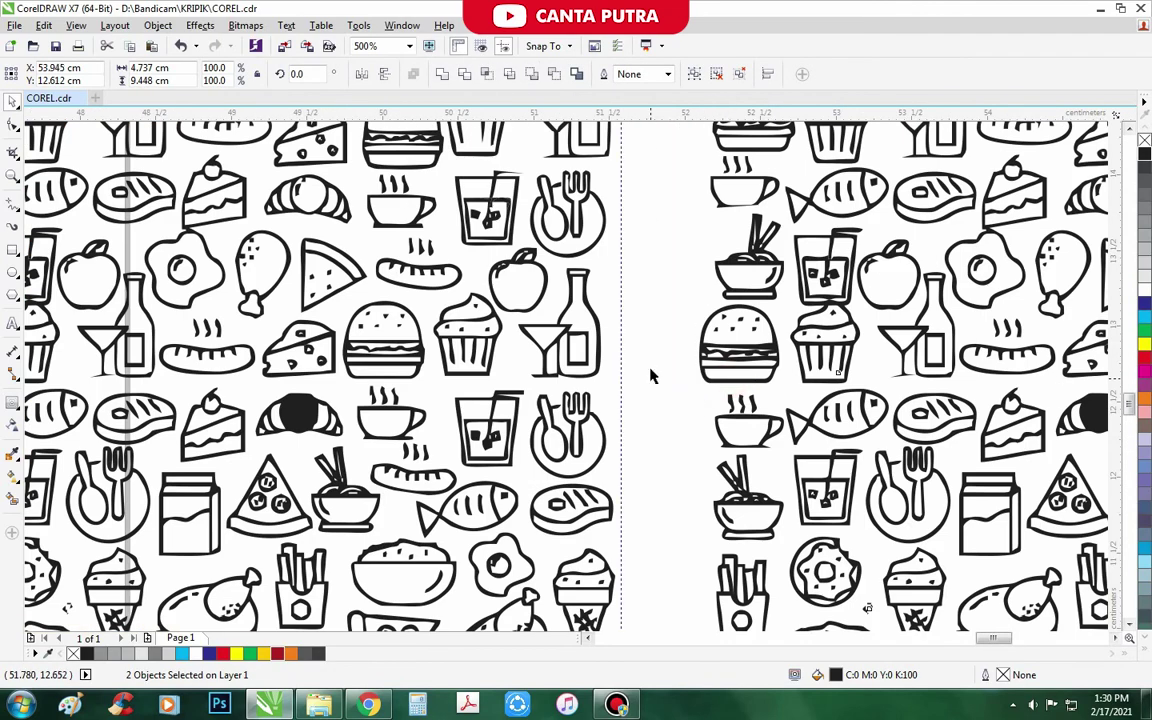
{"action": "scroll", "coordinate": [650, 375], "scroll_direction": "down", "scroll_amount": 1}
{"action": "scroll", "coordinate": [650, 375], "scroll_direction": "down", "scroll_amount": 2}
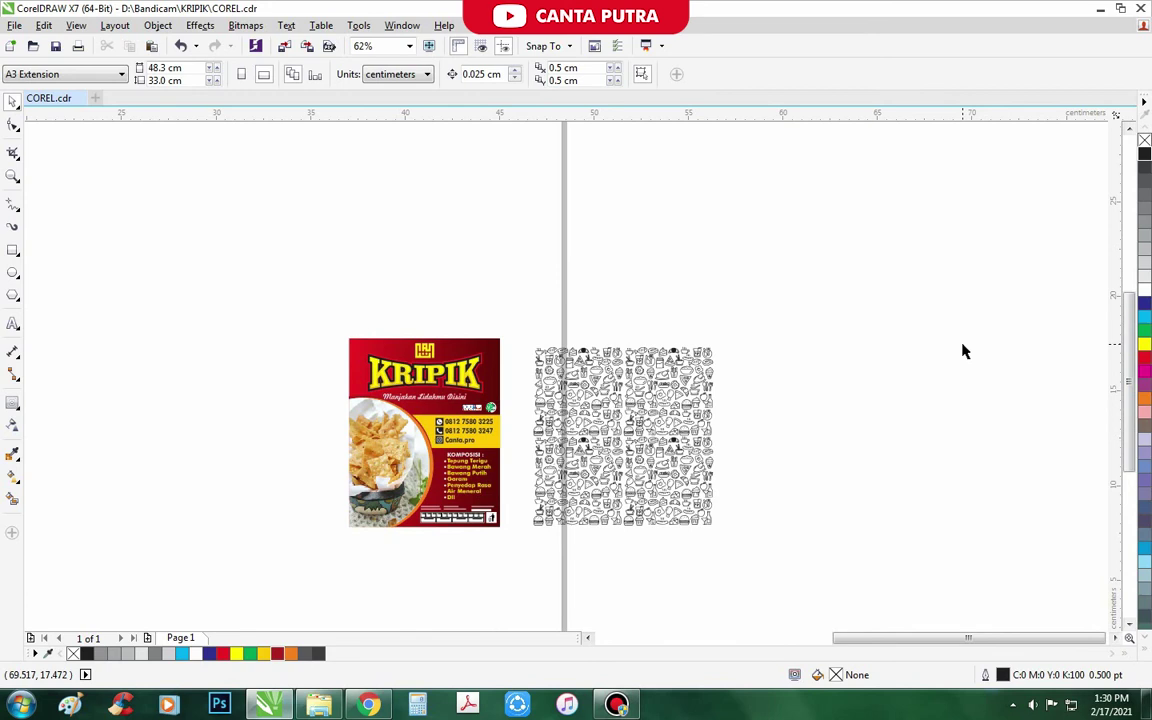
Group all the doodle pattern pieces with Ctrl+G and give their outlines red.
{"action": "left_click_drag", "start_coordinate": [770, 288], "coordinate": [519, 575]}
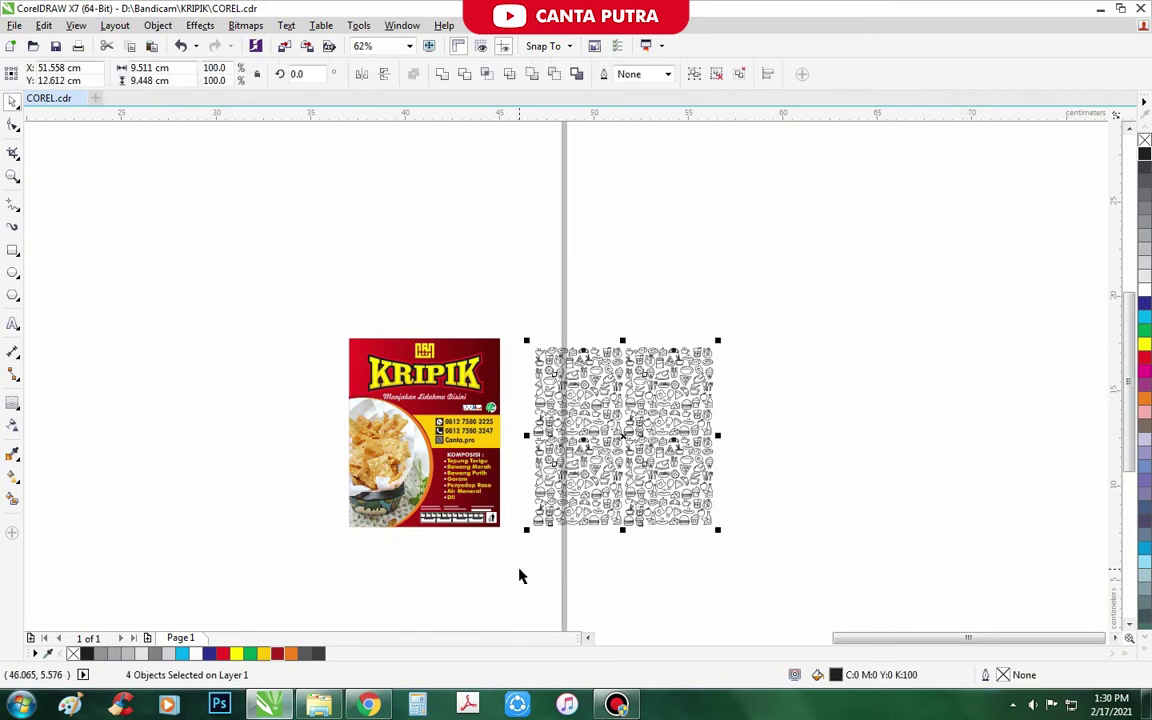
{"action": "key", "text": "ctrl+g"}
{"action": "left_click_drag", "start_coordinate": [1144, 357], "coordinate": [635, 453]}
{"action": "scroll", "coordinate": [591, 427], "scroll_direction": "up", "scroll_amount": 1}
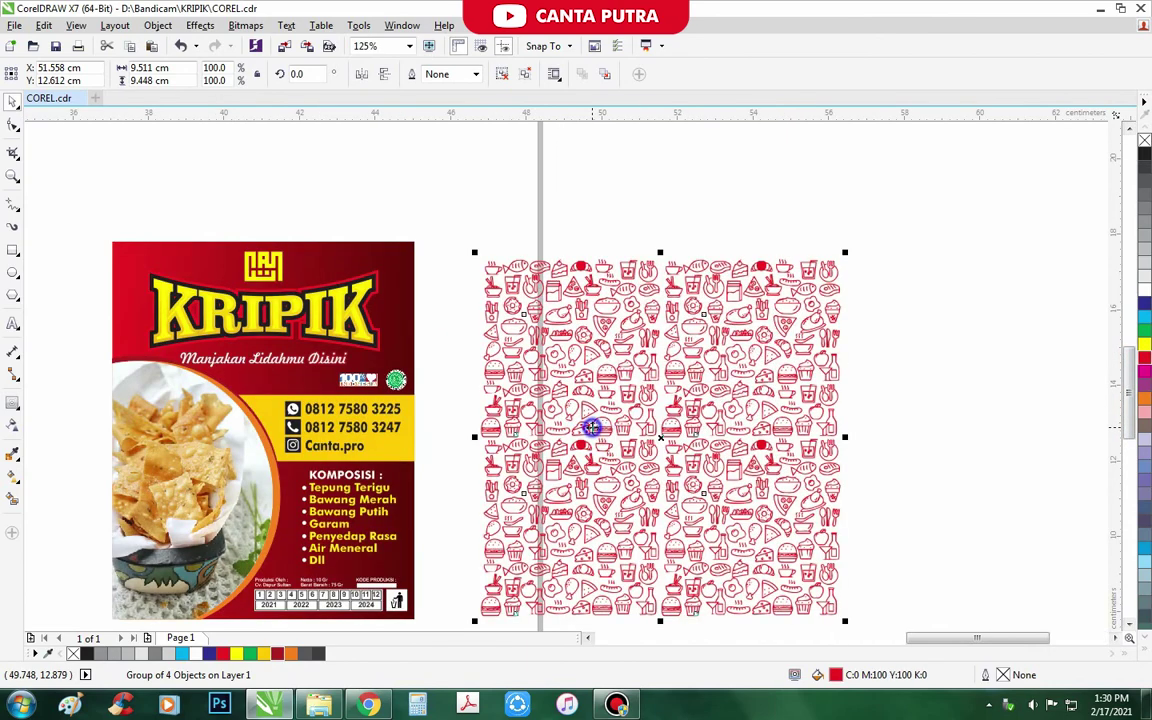
PowerClip the red pattern group inside the label's red background.
{"action": "right_click", "coordinate": [591, 427]}
{"action": "left_click", "coordinate": [658, 39]}
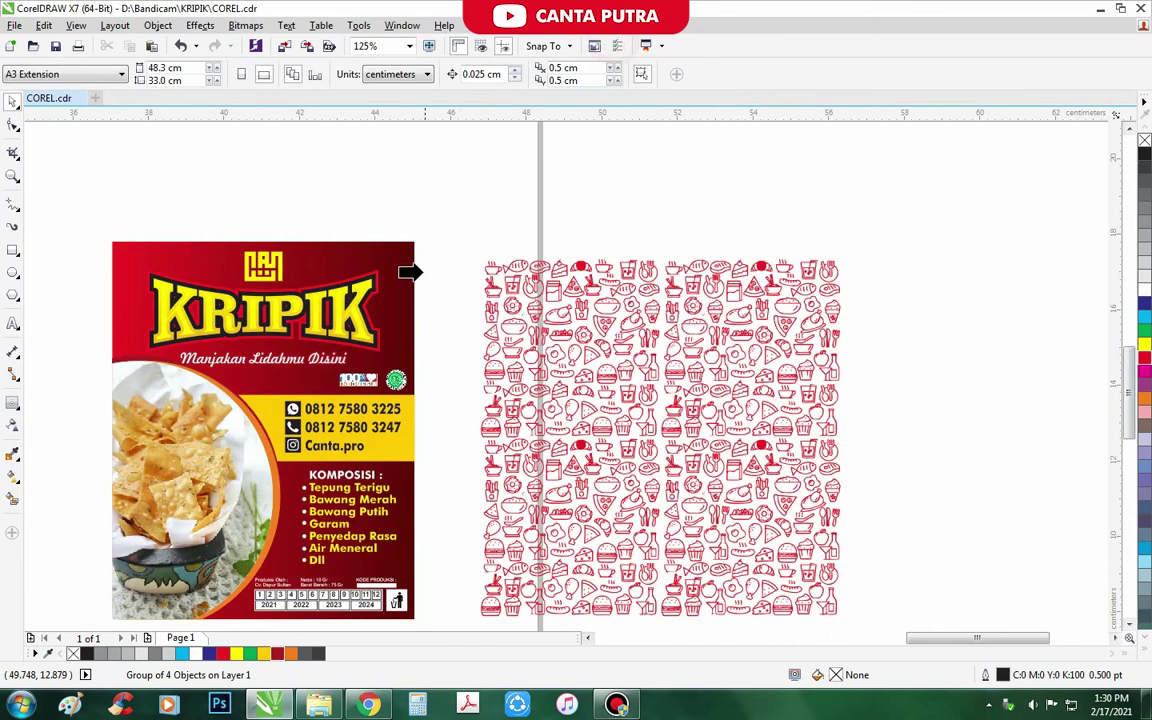
{"action": "left_click", "coordinate": [400, 270]}
{"action": "scroll", "coordinate": [591, 302], "scroll_direction": "down", "scroll_amount": 1}
Enlarge the clipped pattern so it covers the whole label background.
{"action": "left_click", "coordinate": [429, 478]}
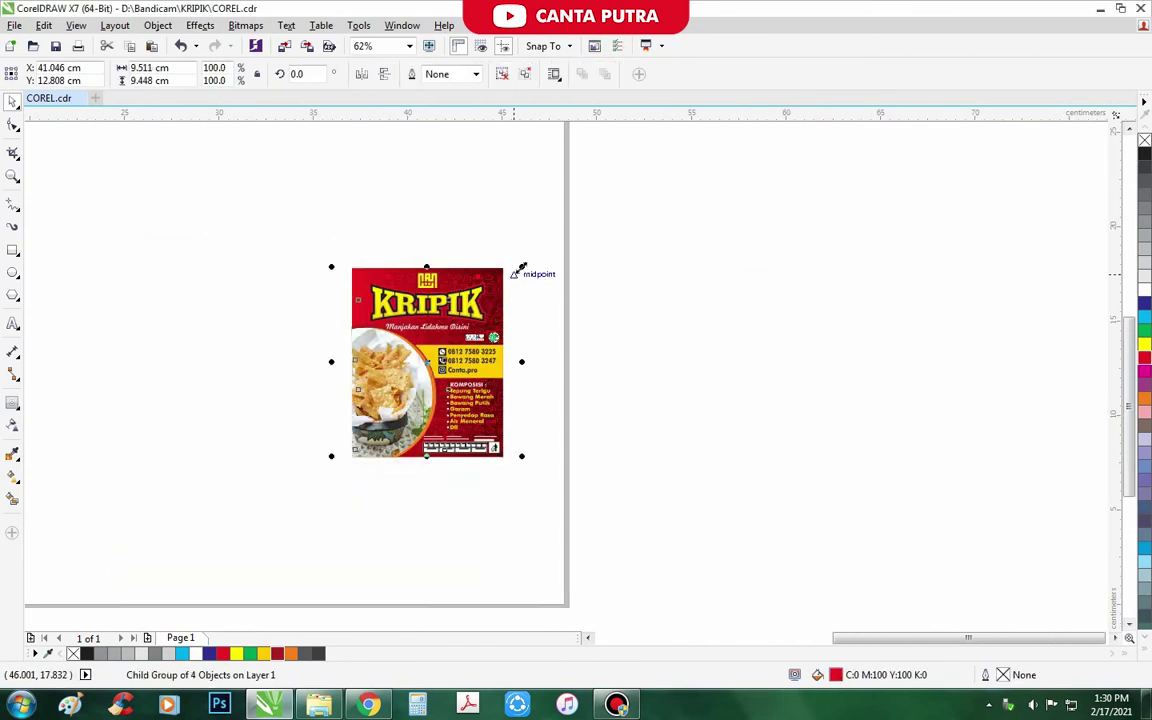
{"action": "left_click_drag", "start_coordinate": [522, 265], "coordinate": [633, 368]}
{"action": "left_click", "coordinate": [606, 394]}
{"action": "scroll", "coordinate": [371, 394], "scroll_direction": "up", "scroll_amount": 1}
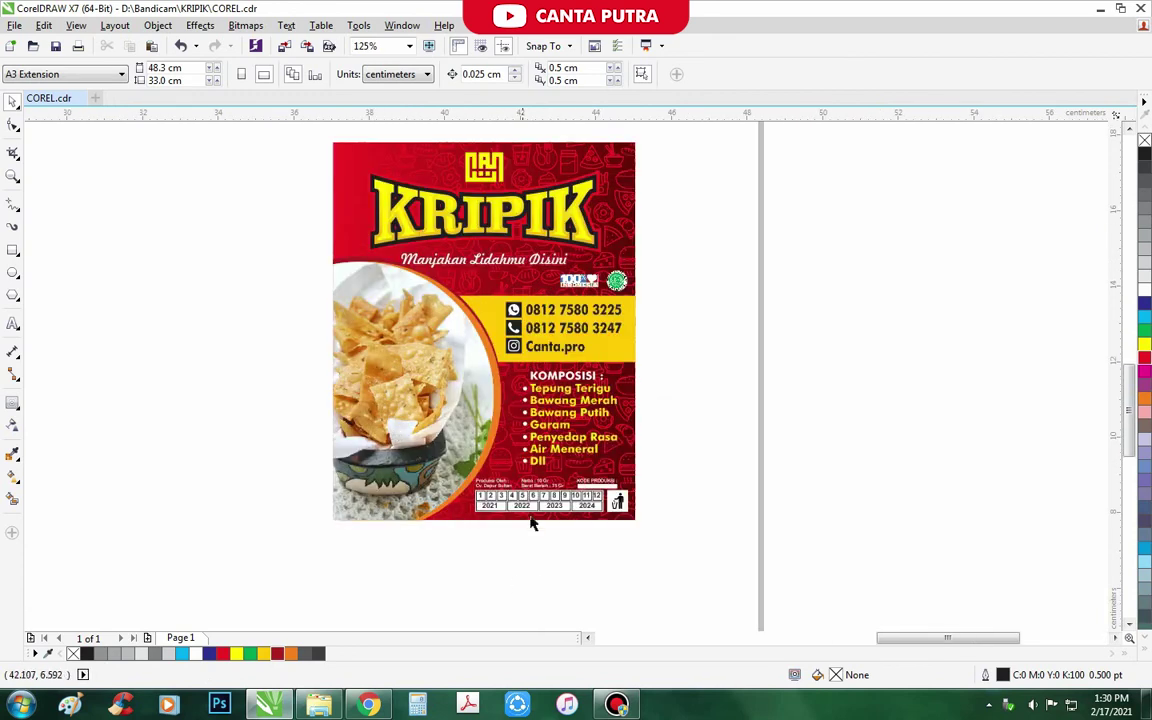
{"action": "scroll", "coordinate": [531, 523], "scroll_direction": "up", "scroll_amount": 1}
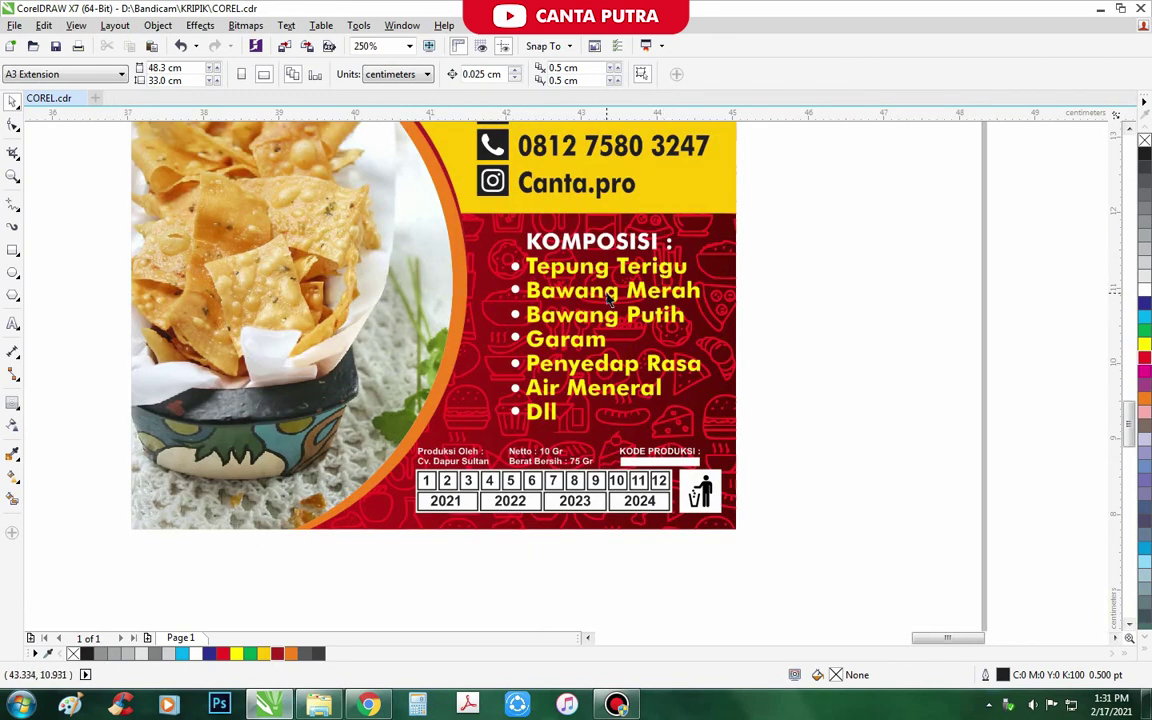
{"action": "scroll", "coordinate": [578, 387], "scroll_direction": "down", "scroll_amount": 1}
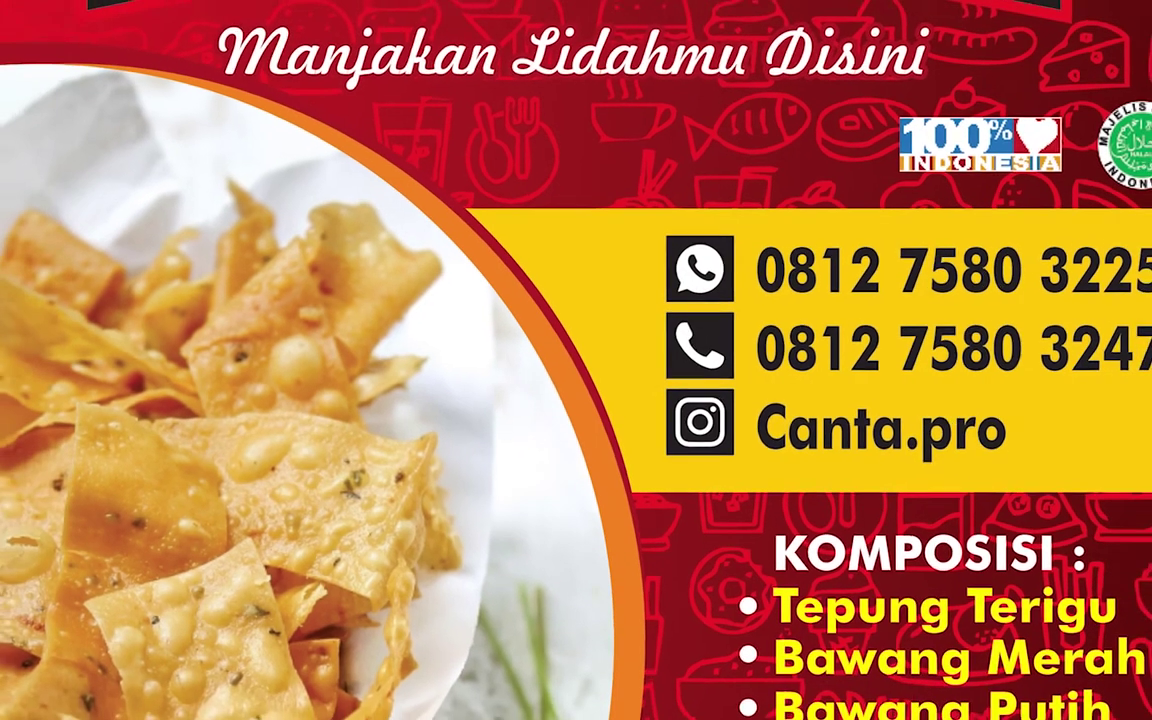